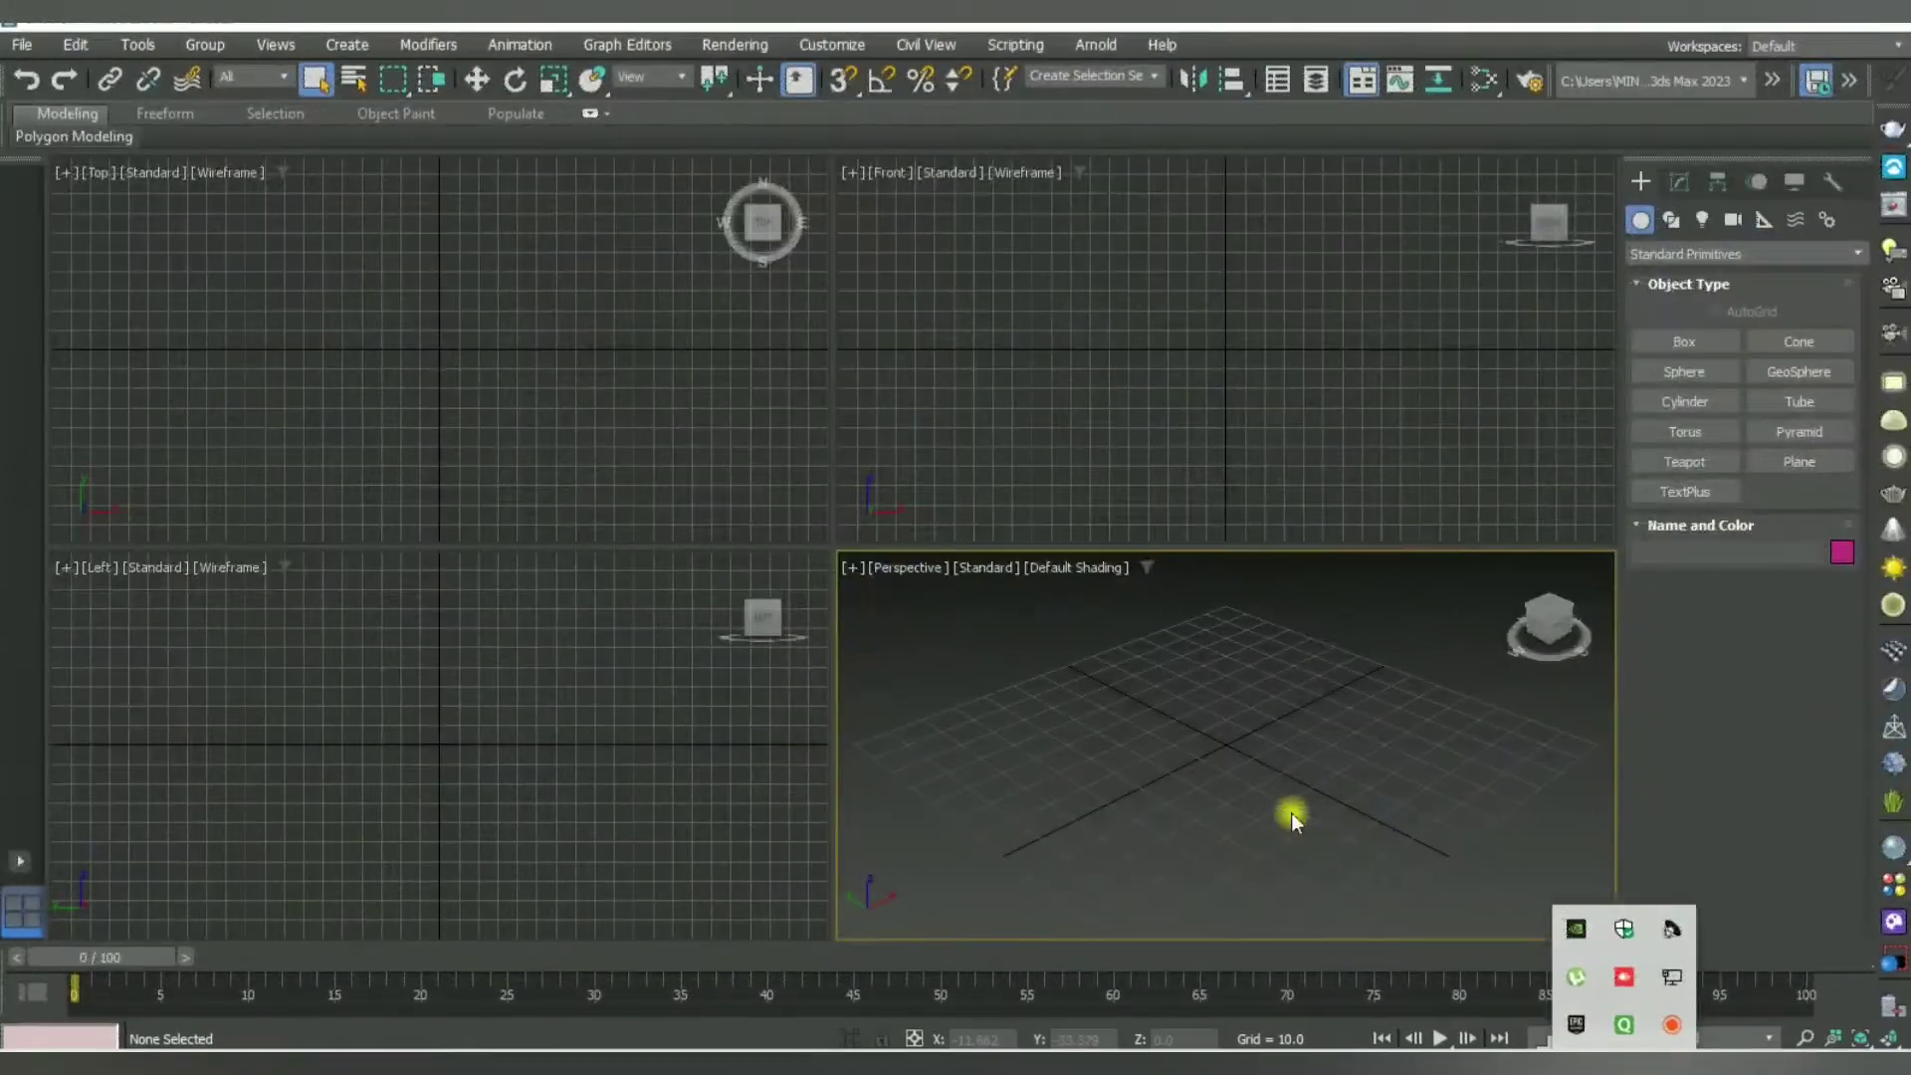
Step: Switch the active viewport among the Perspective, Top, Left and Front views
click(637, 810)
click(639, 469)
click(1083, 744)
click(777, 608)
click(607, 416)
click(911, 463)
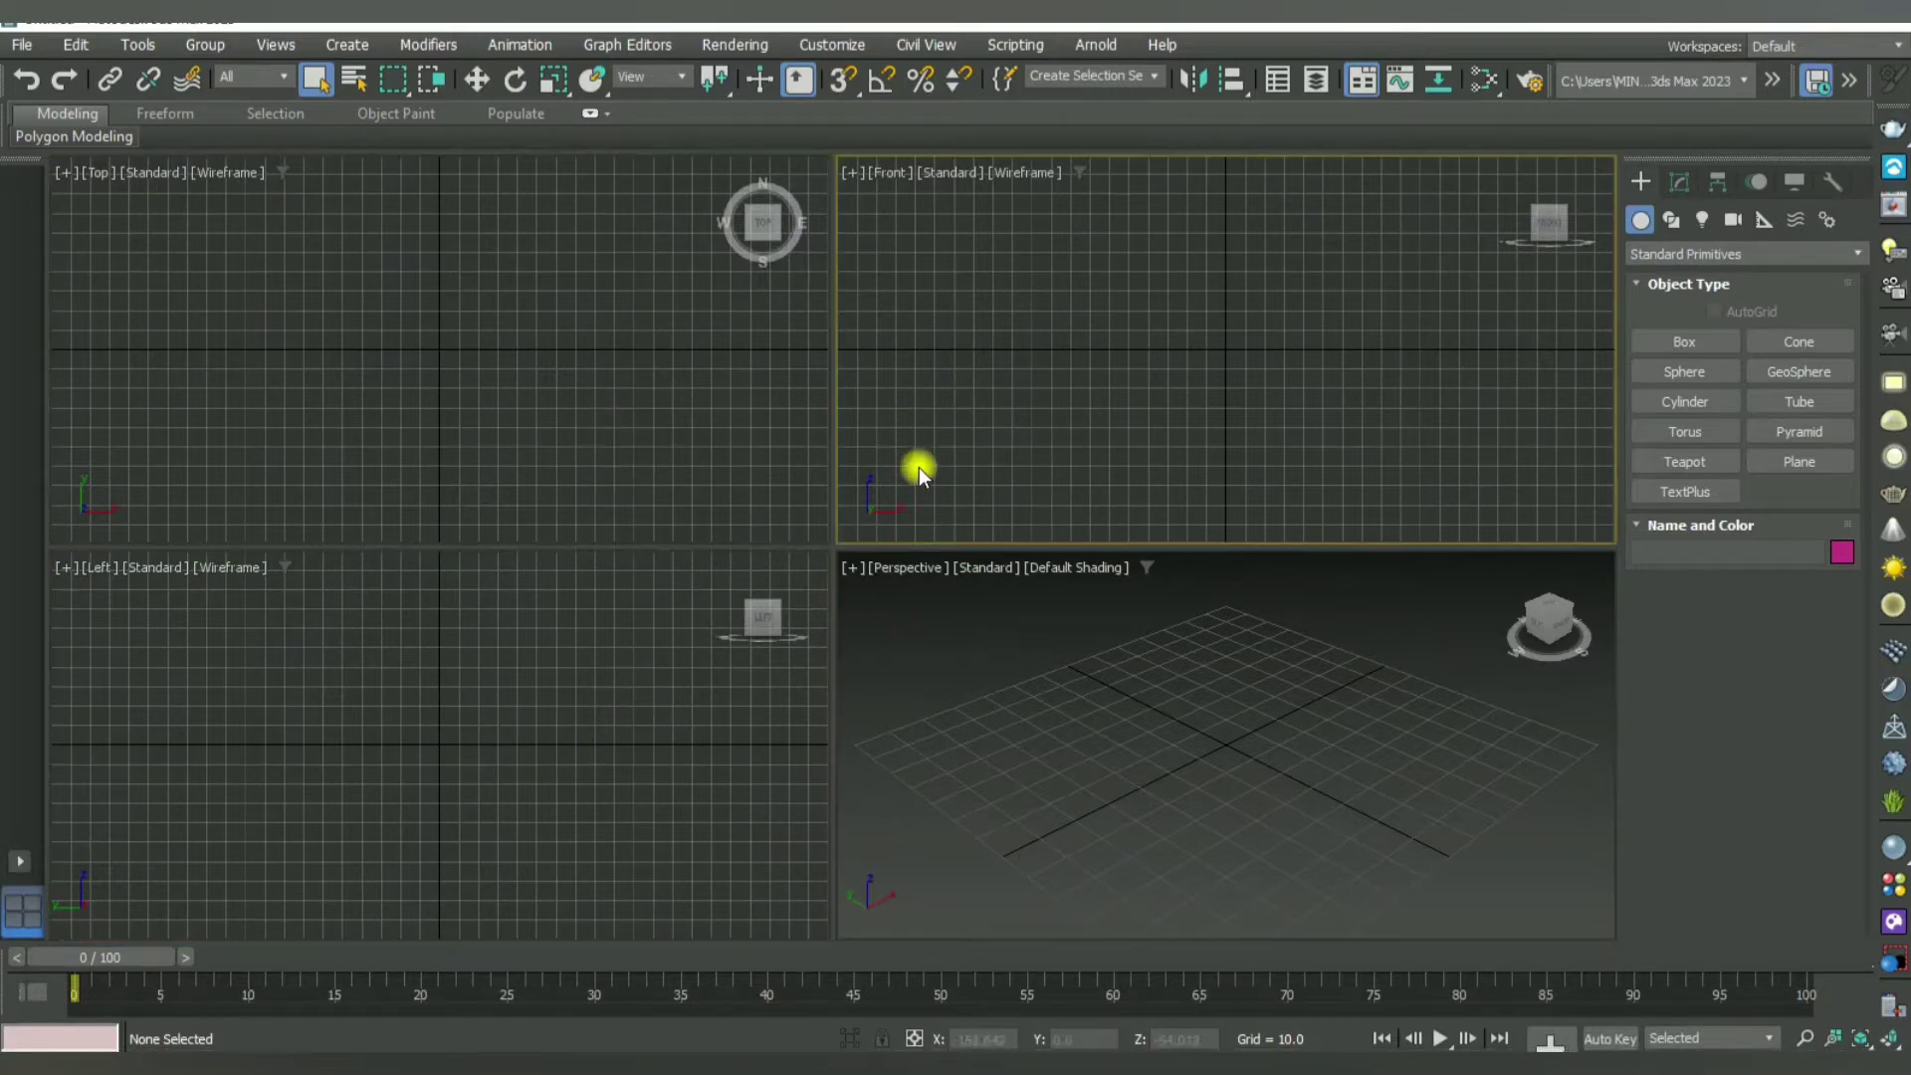
click(866, 597)
click(697, 762)
click(609, 370)
click(896, 448)
click(875, 618)
click(597, 696)
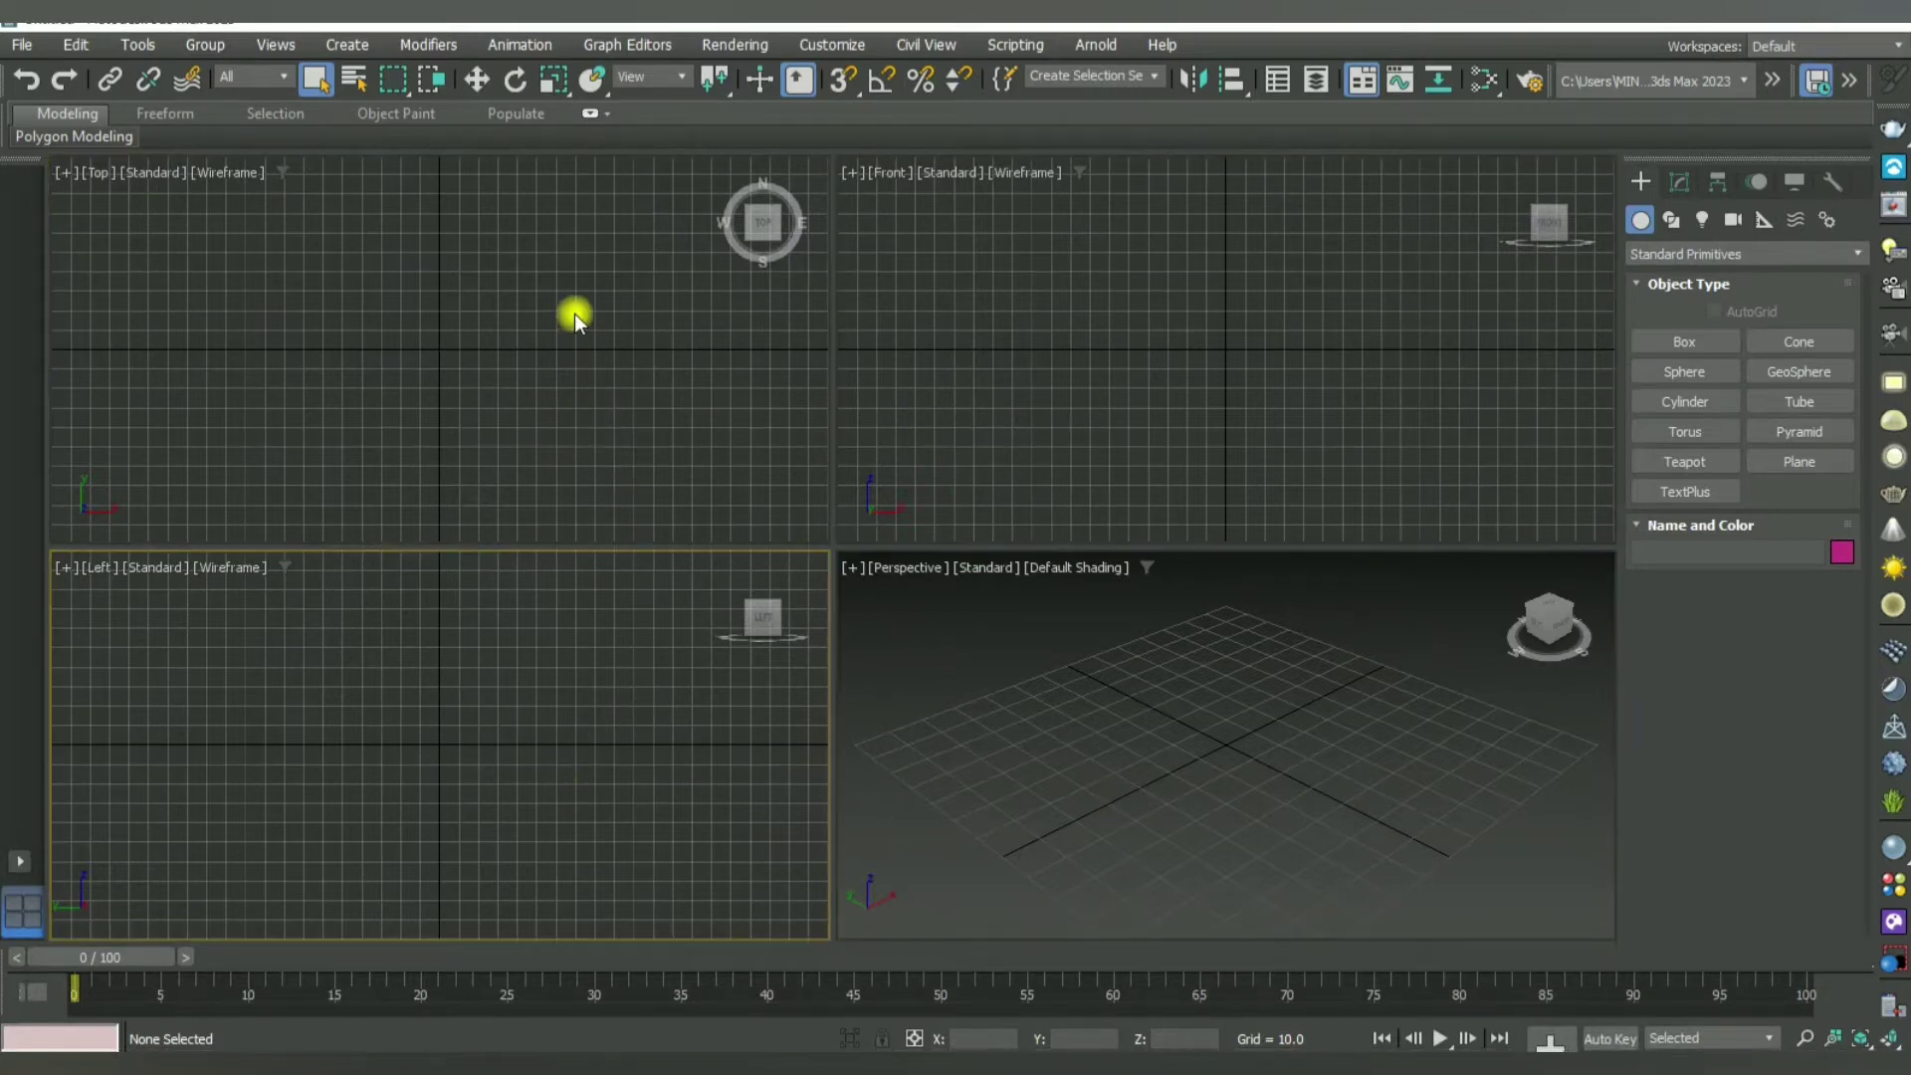
click(575, 313)
click(1058, 699)
click(721, 783)
click(567, 483)
click(1114, 418)
click(945, 647)
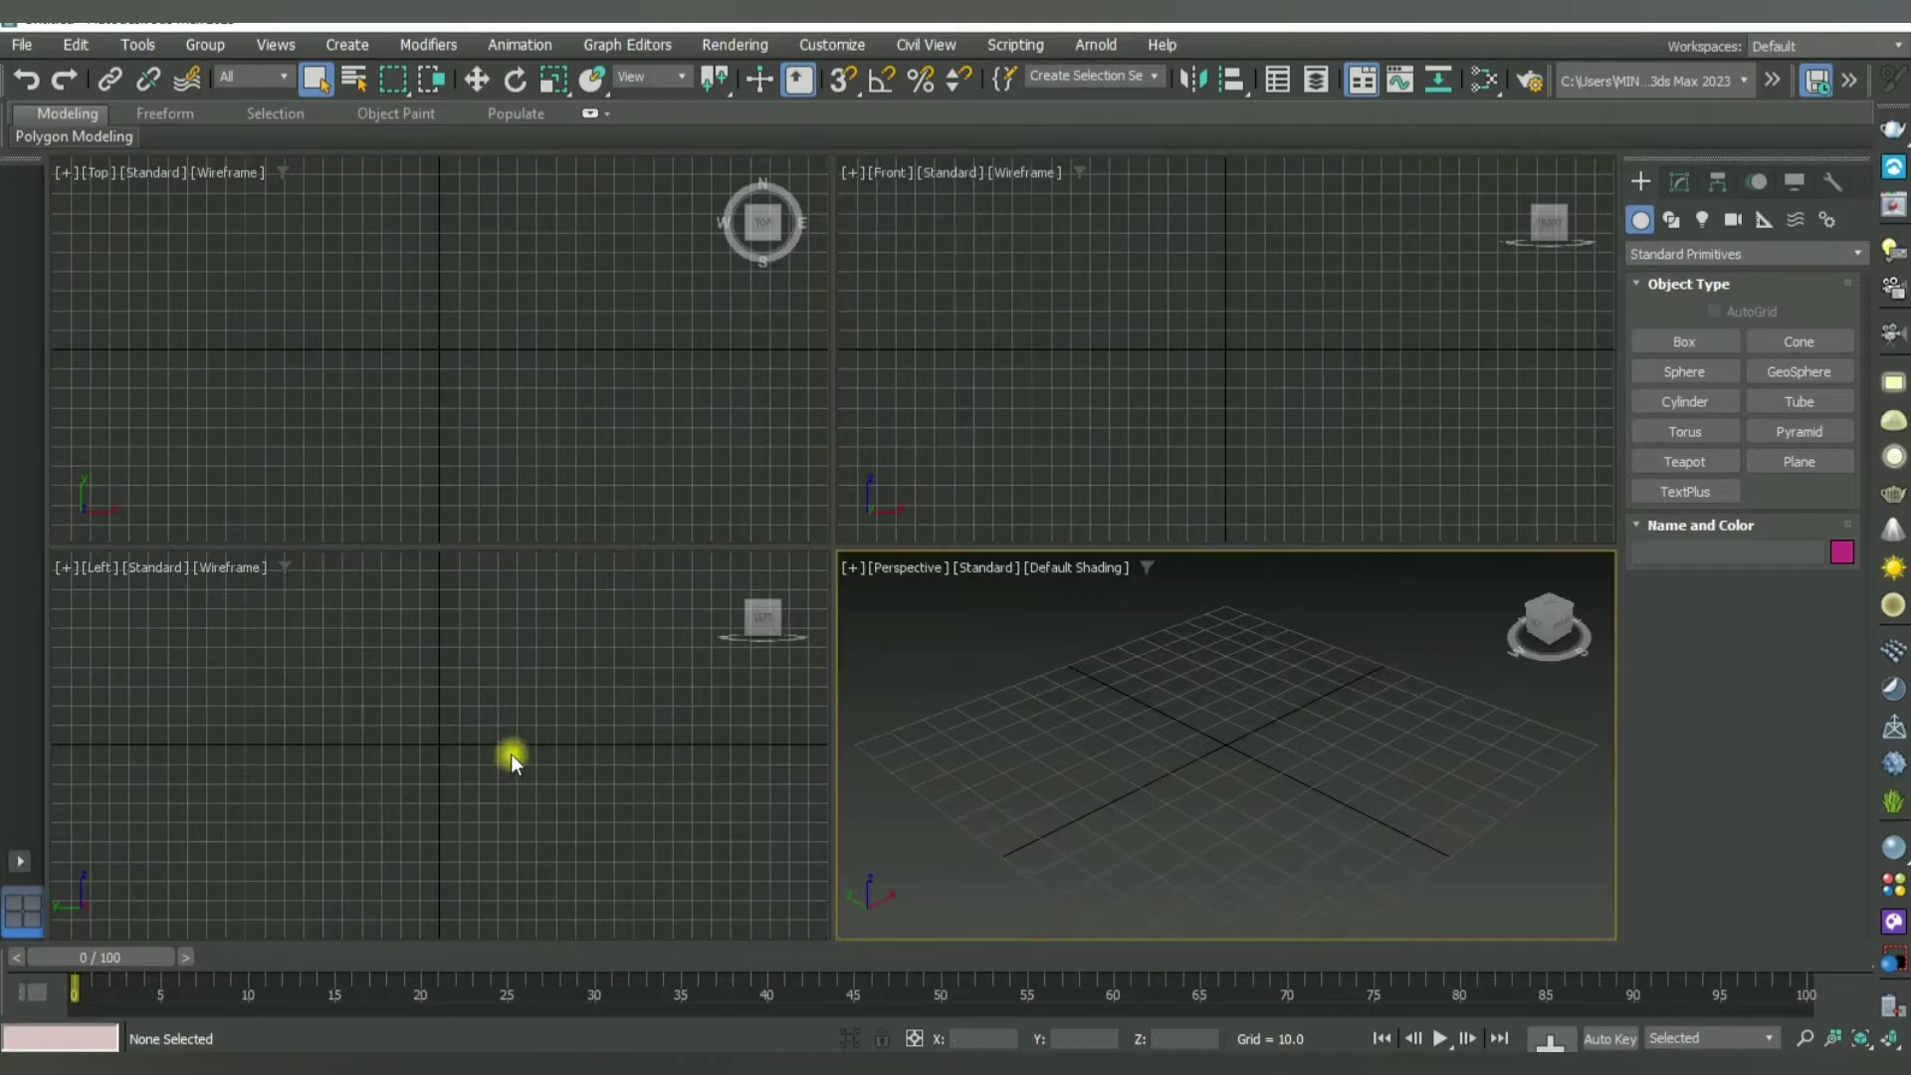
click(510, 754)
click(1180, 448)
click(946, 676)
click(432, 772)
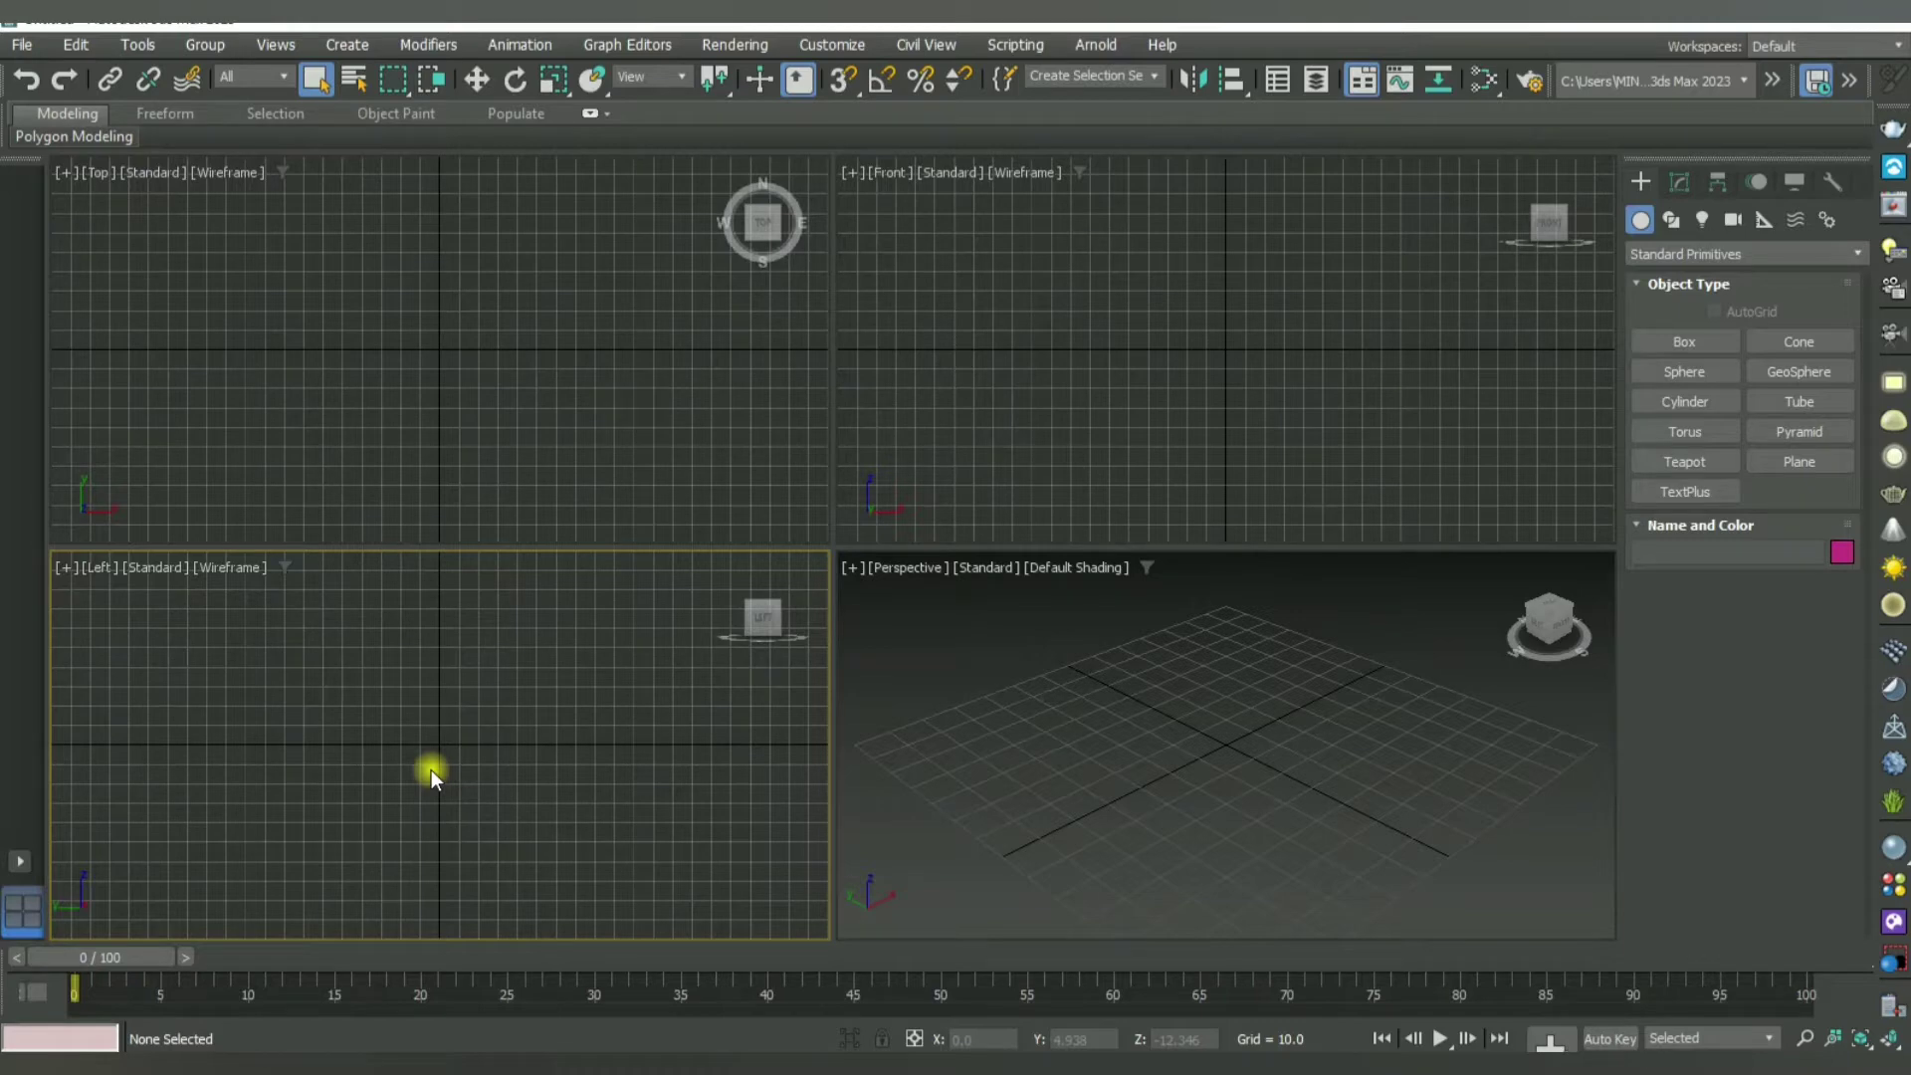
click(1130, 844)
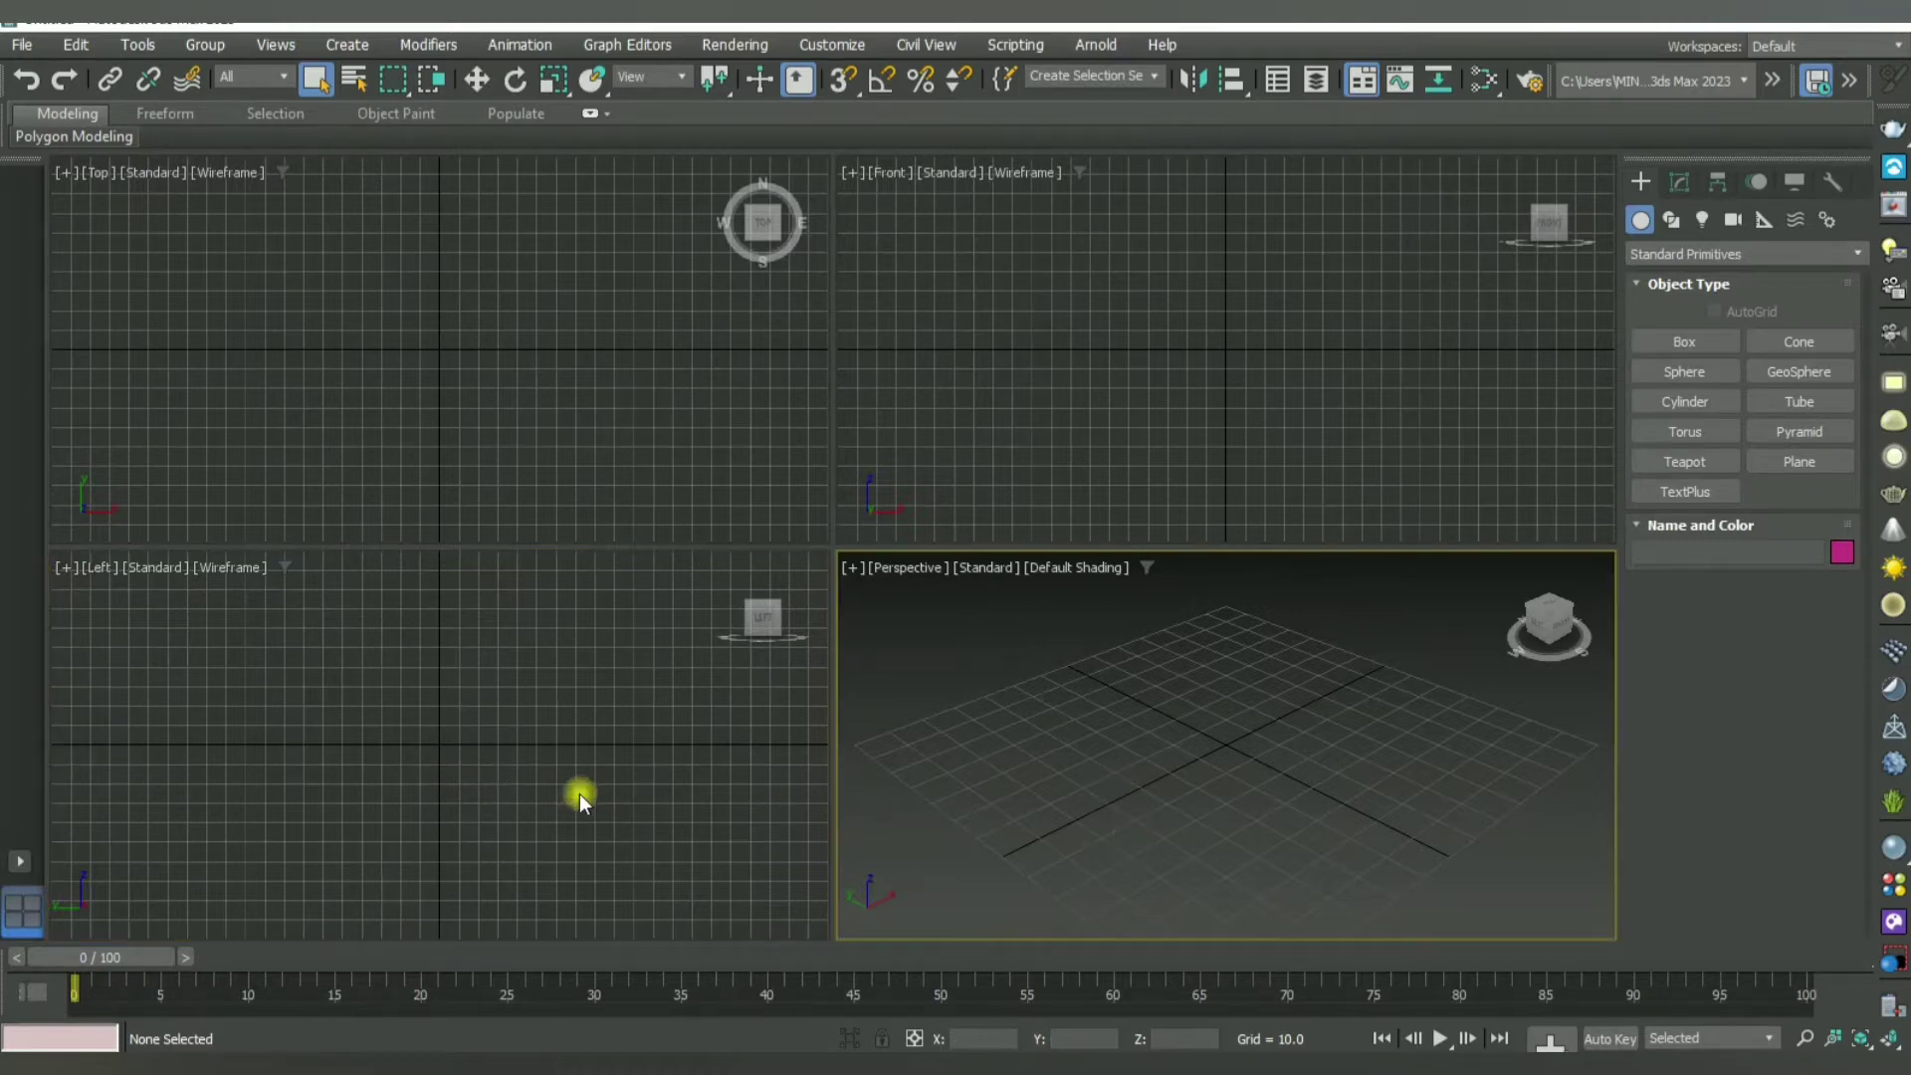
click(597, 418)
click(1013, 401)
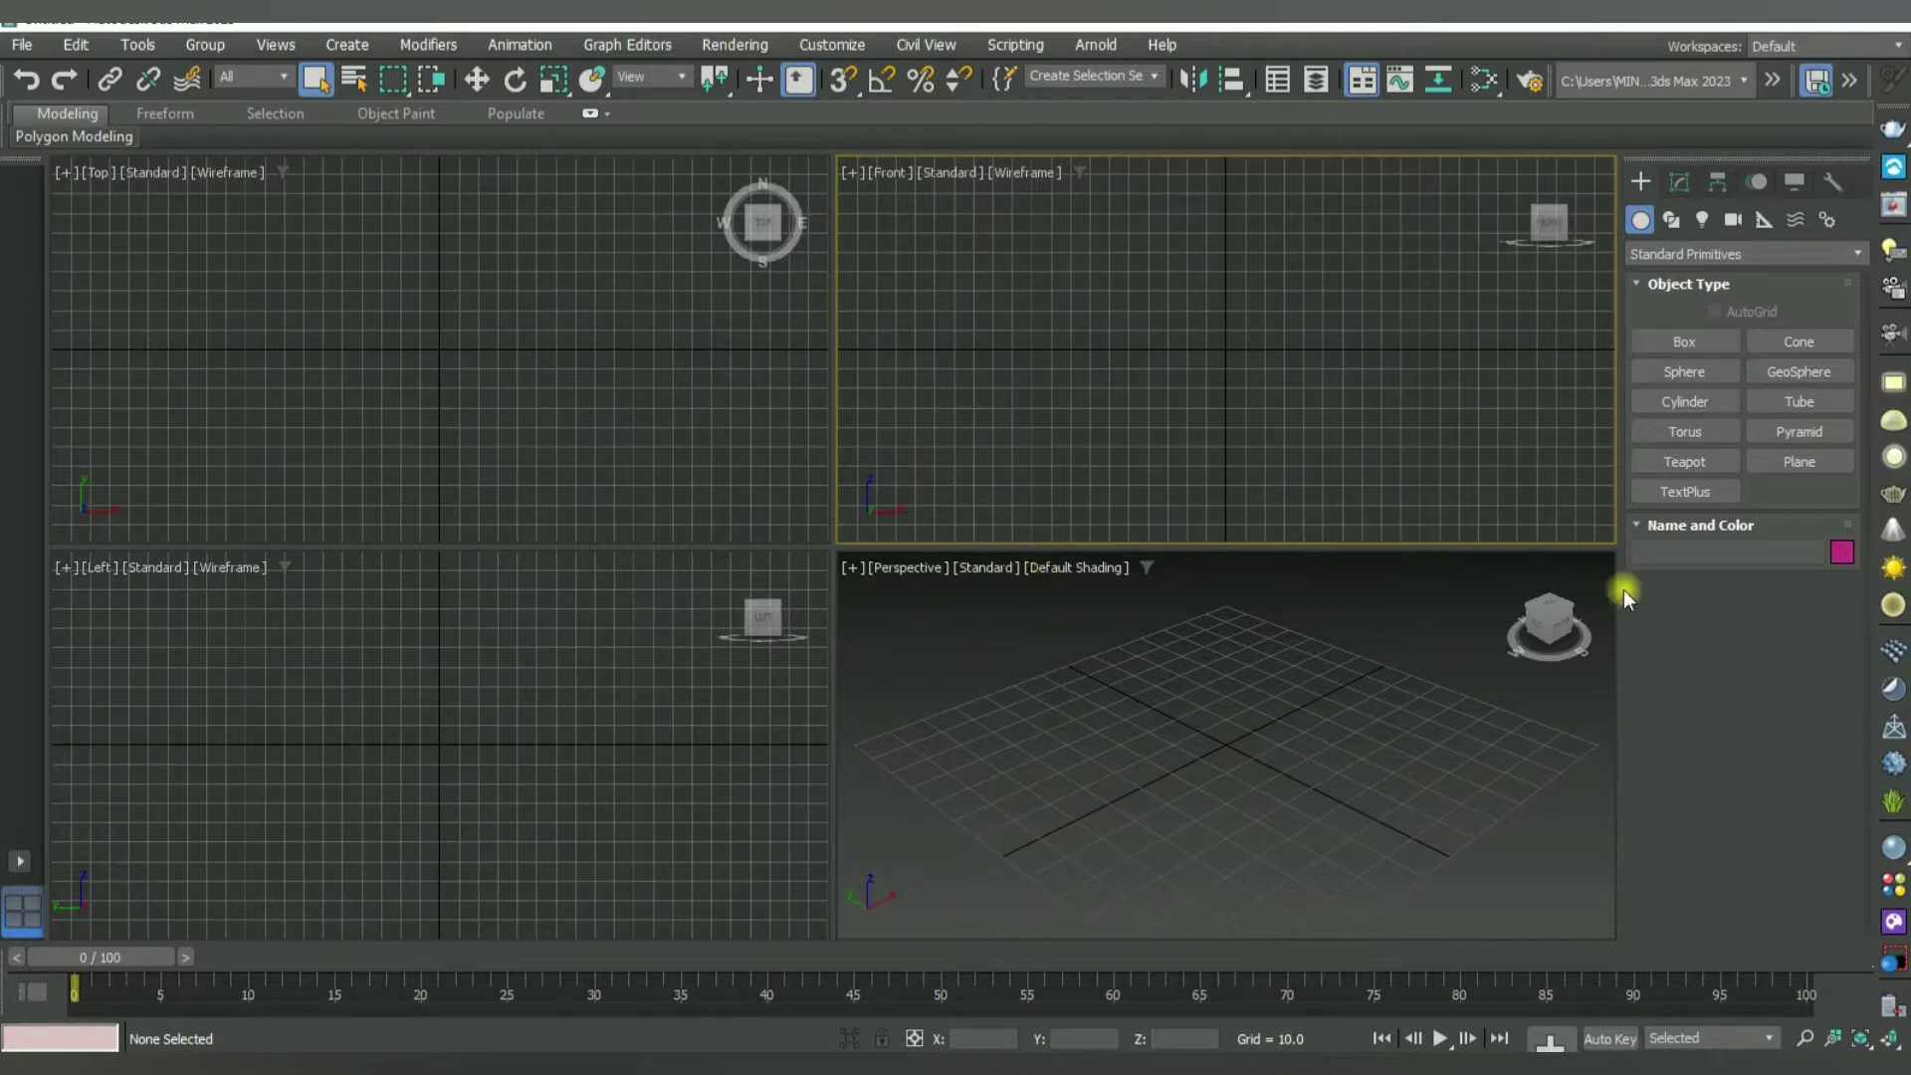
Step: Draw a rectangular Plane primitive in the Top view
click(1686, 342)
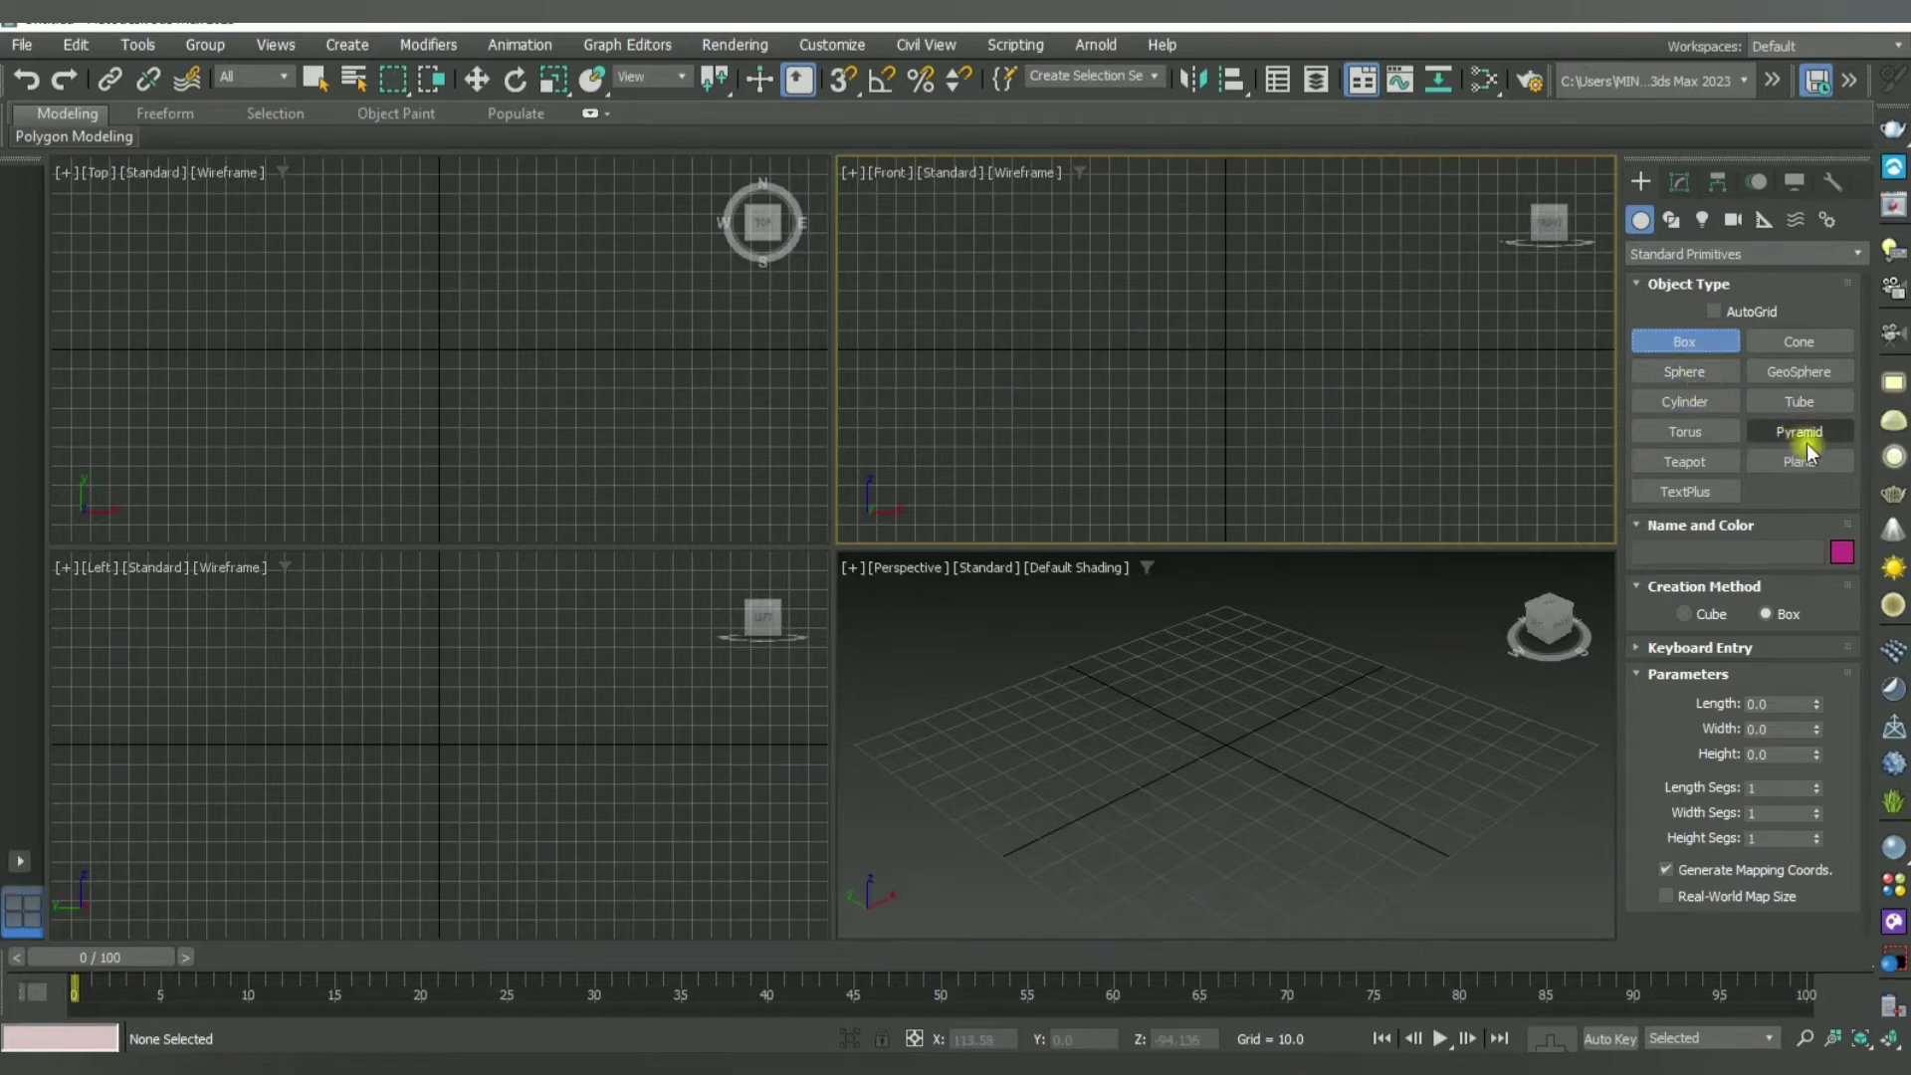
drag(302, 231, 617, 490)
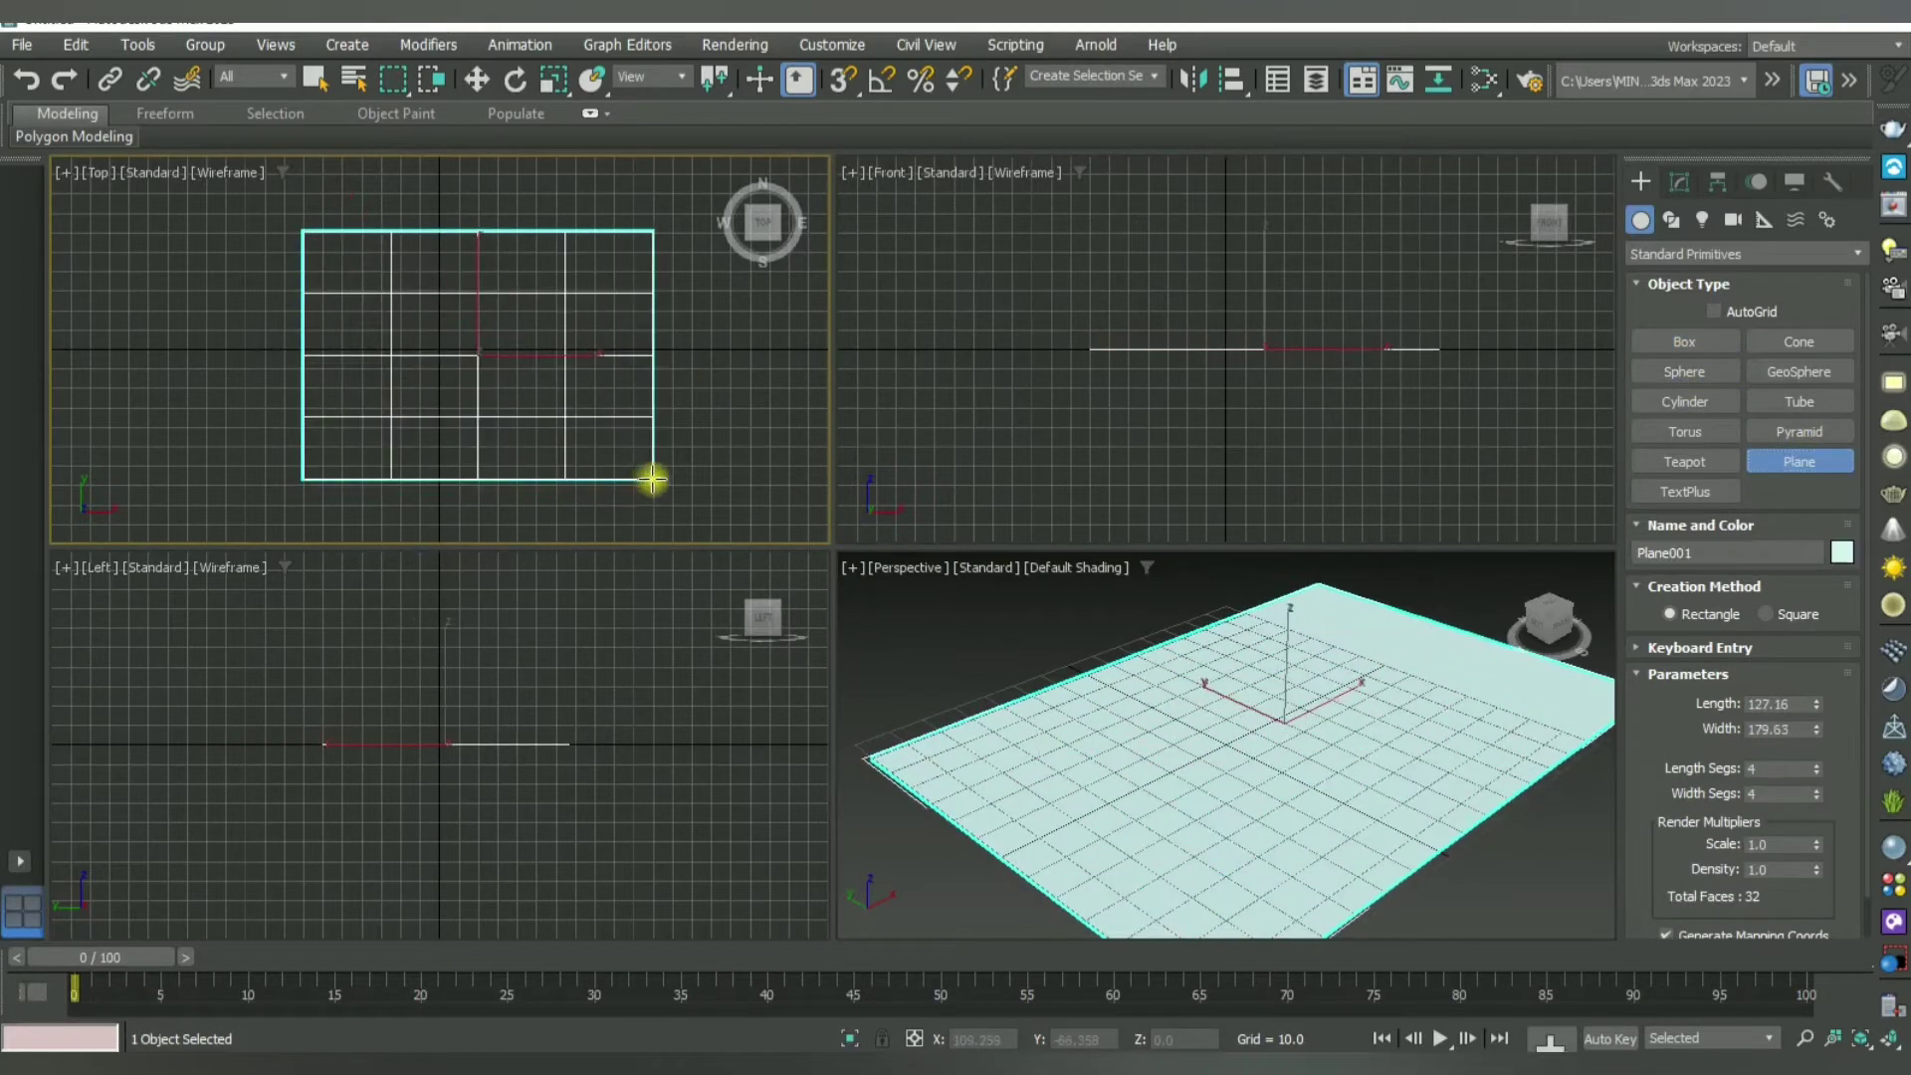
right_click(1268, 769)
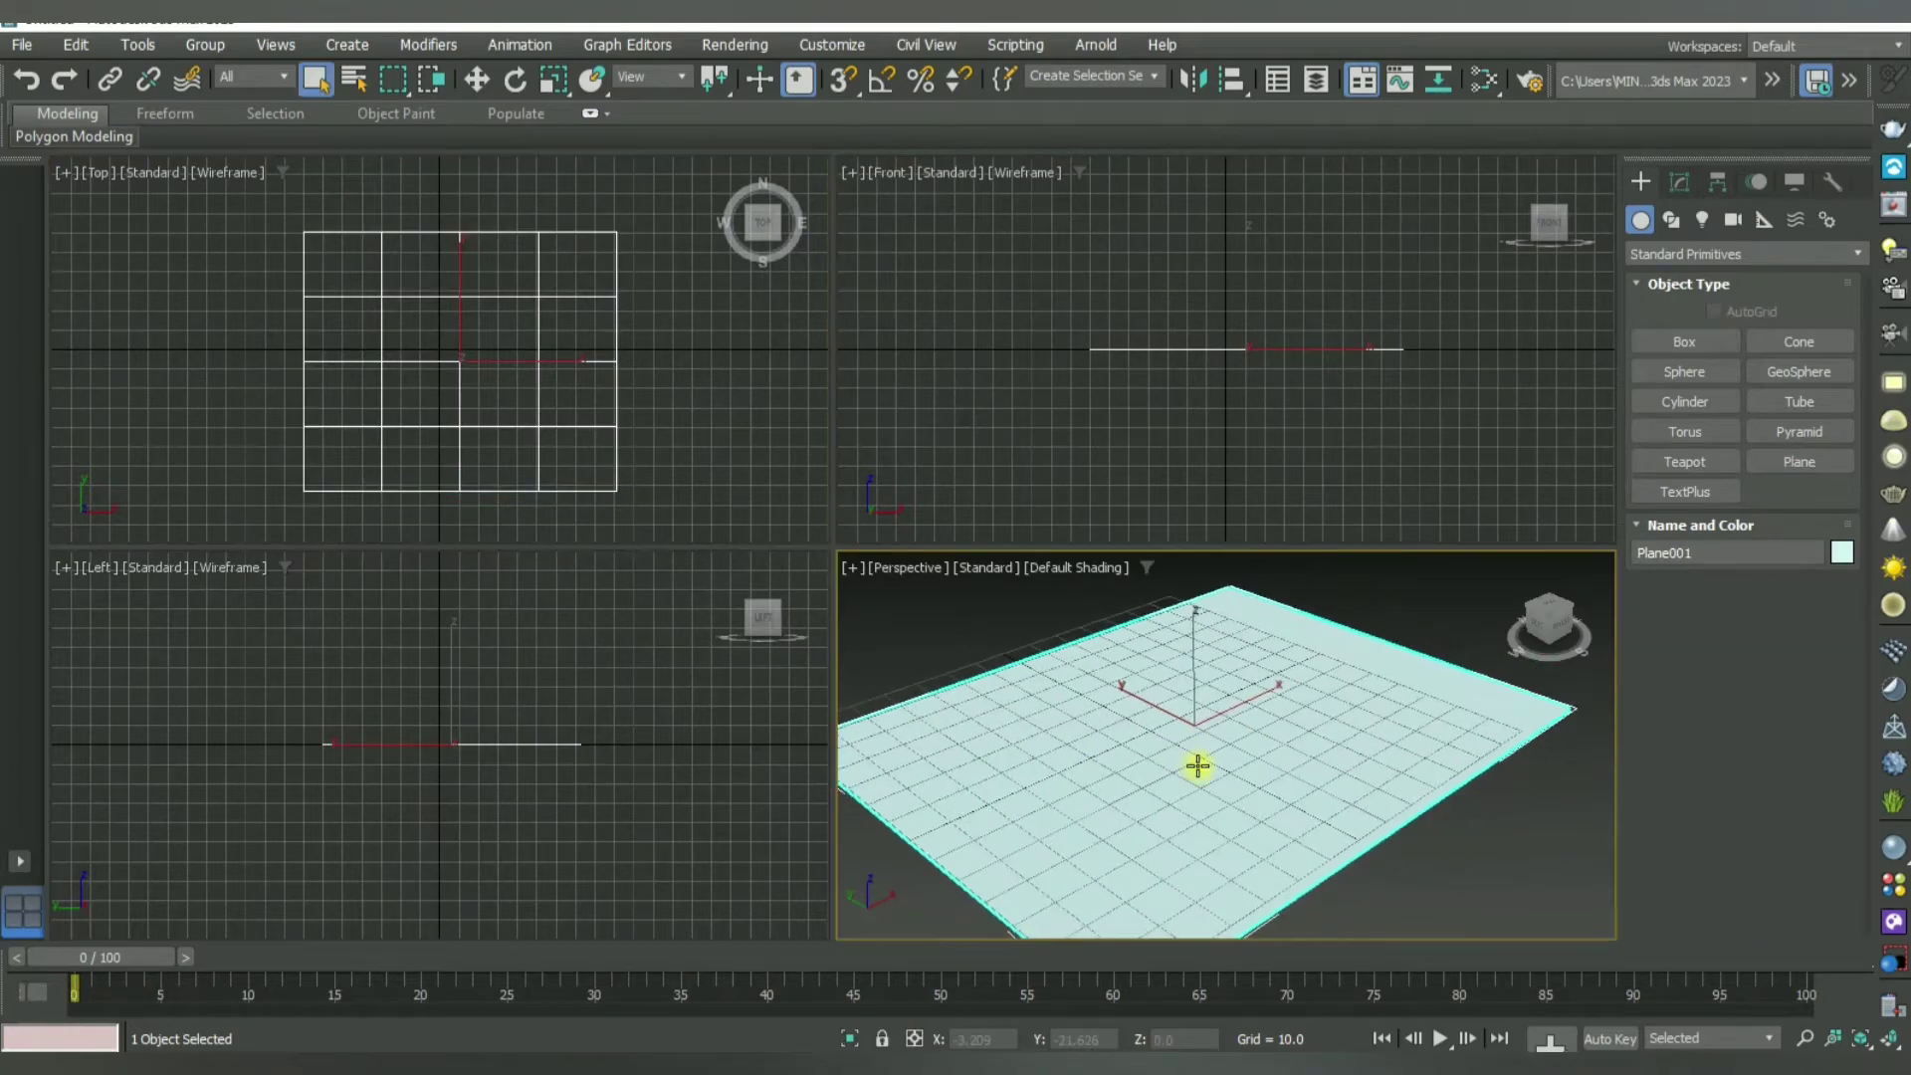
Step: Maximize the Perspective view and lift the plane slightly upward
key(alt+w)
alt+middle_drag(1191, 768, 1165, 756)
key(w)
alt+middle_drag(955, 679, 1088, 662)
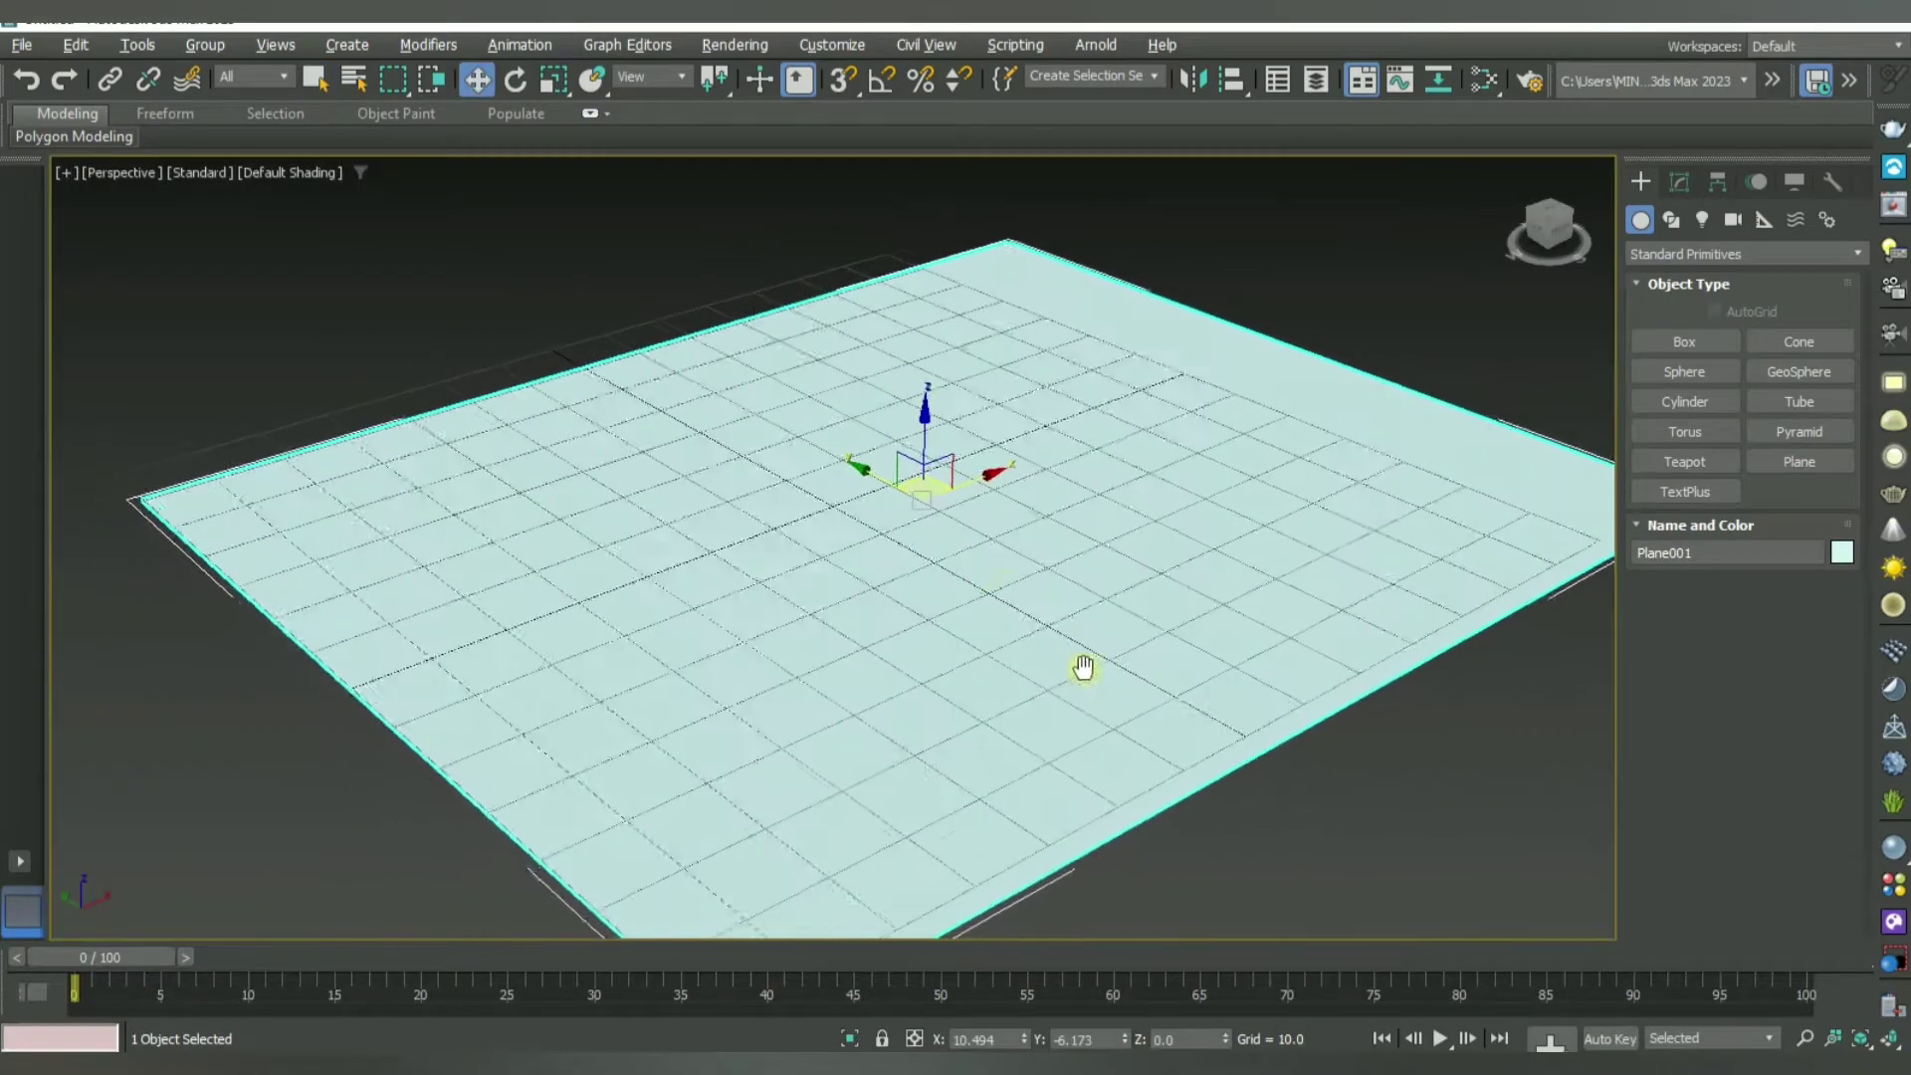
drag(945, 448, 946, 418)
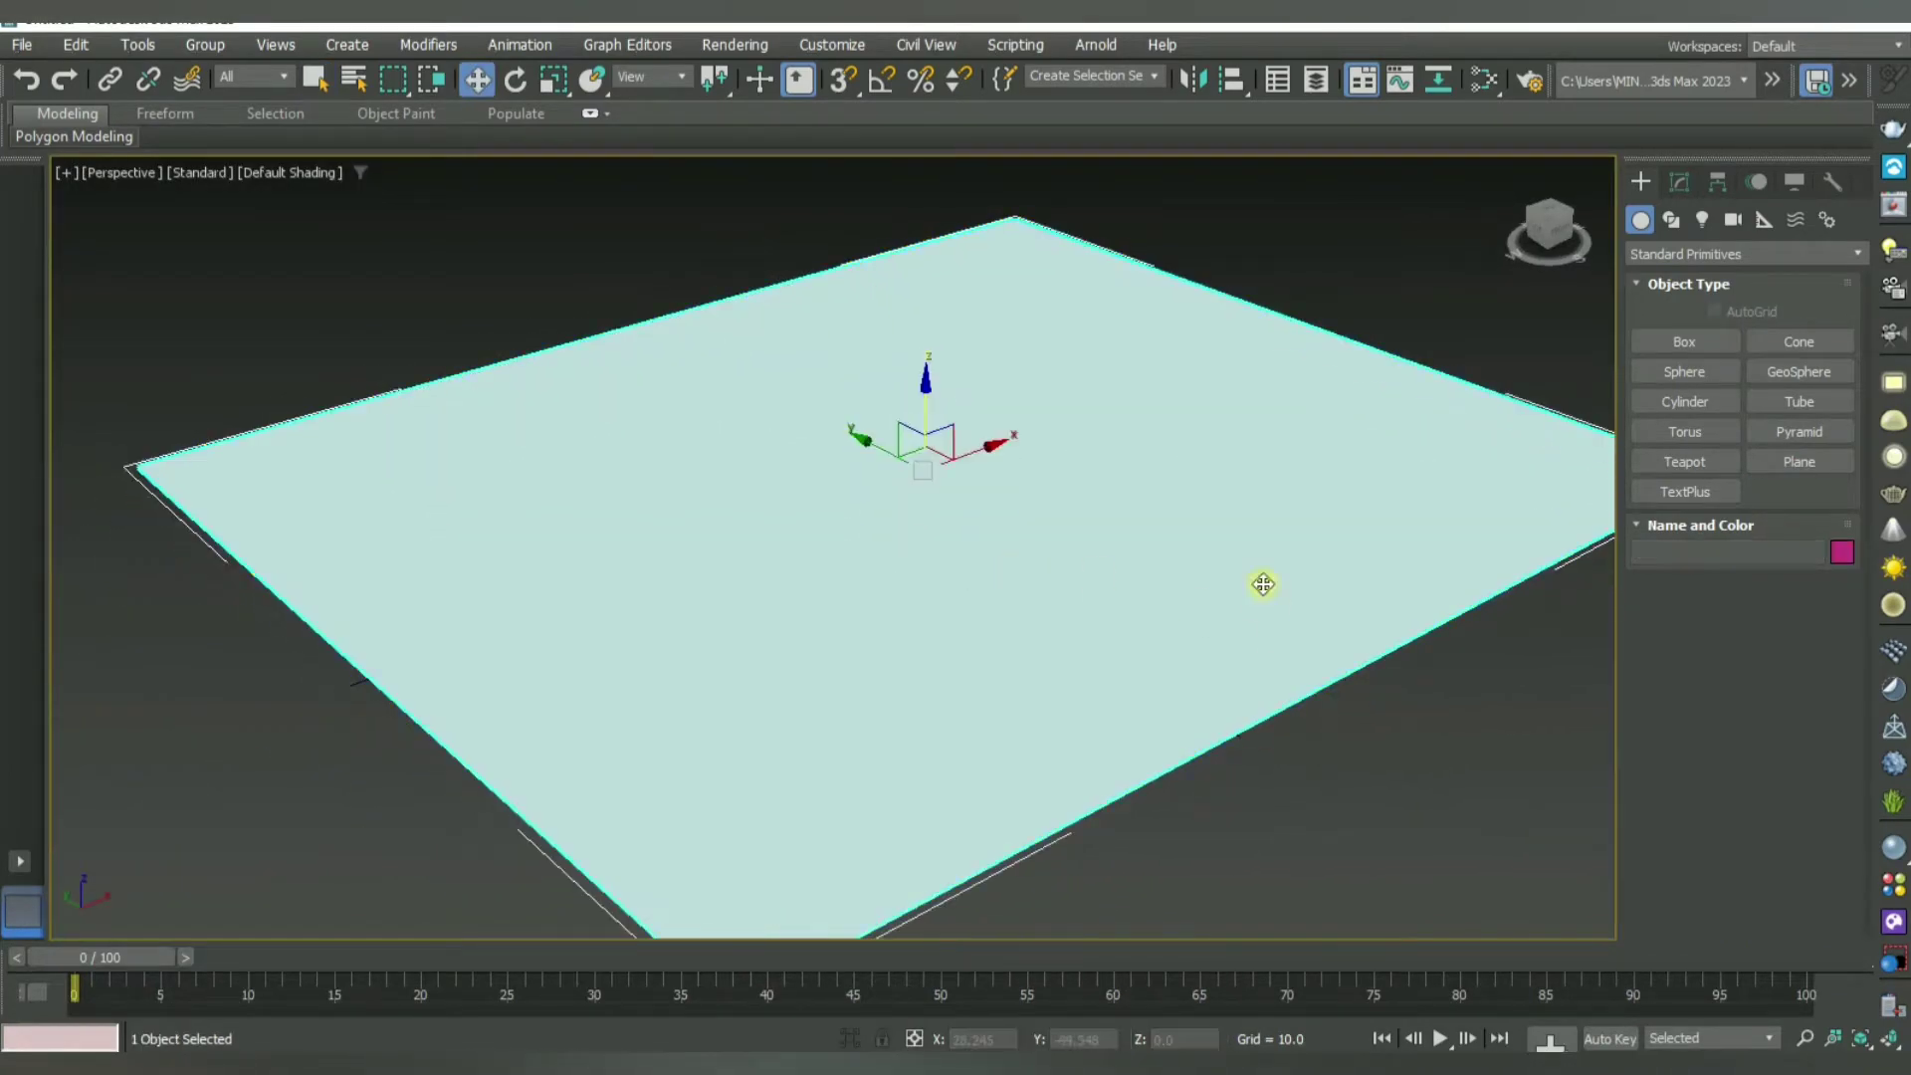
Step: Change the plane's object colour from light cyan to grey
click(1841, 552)
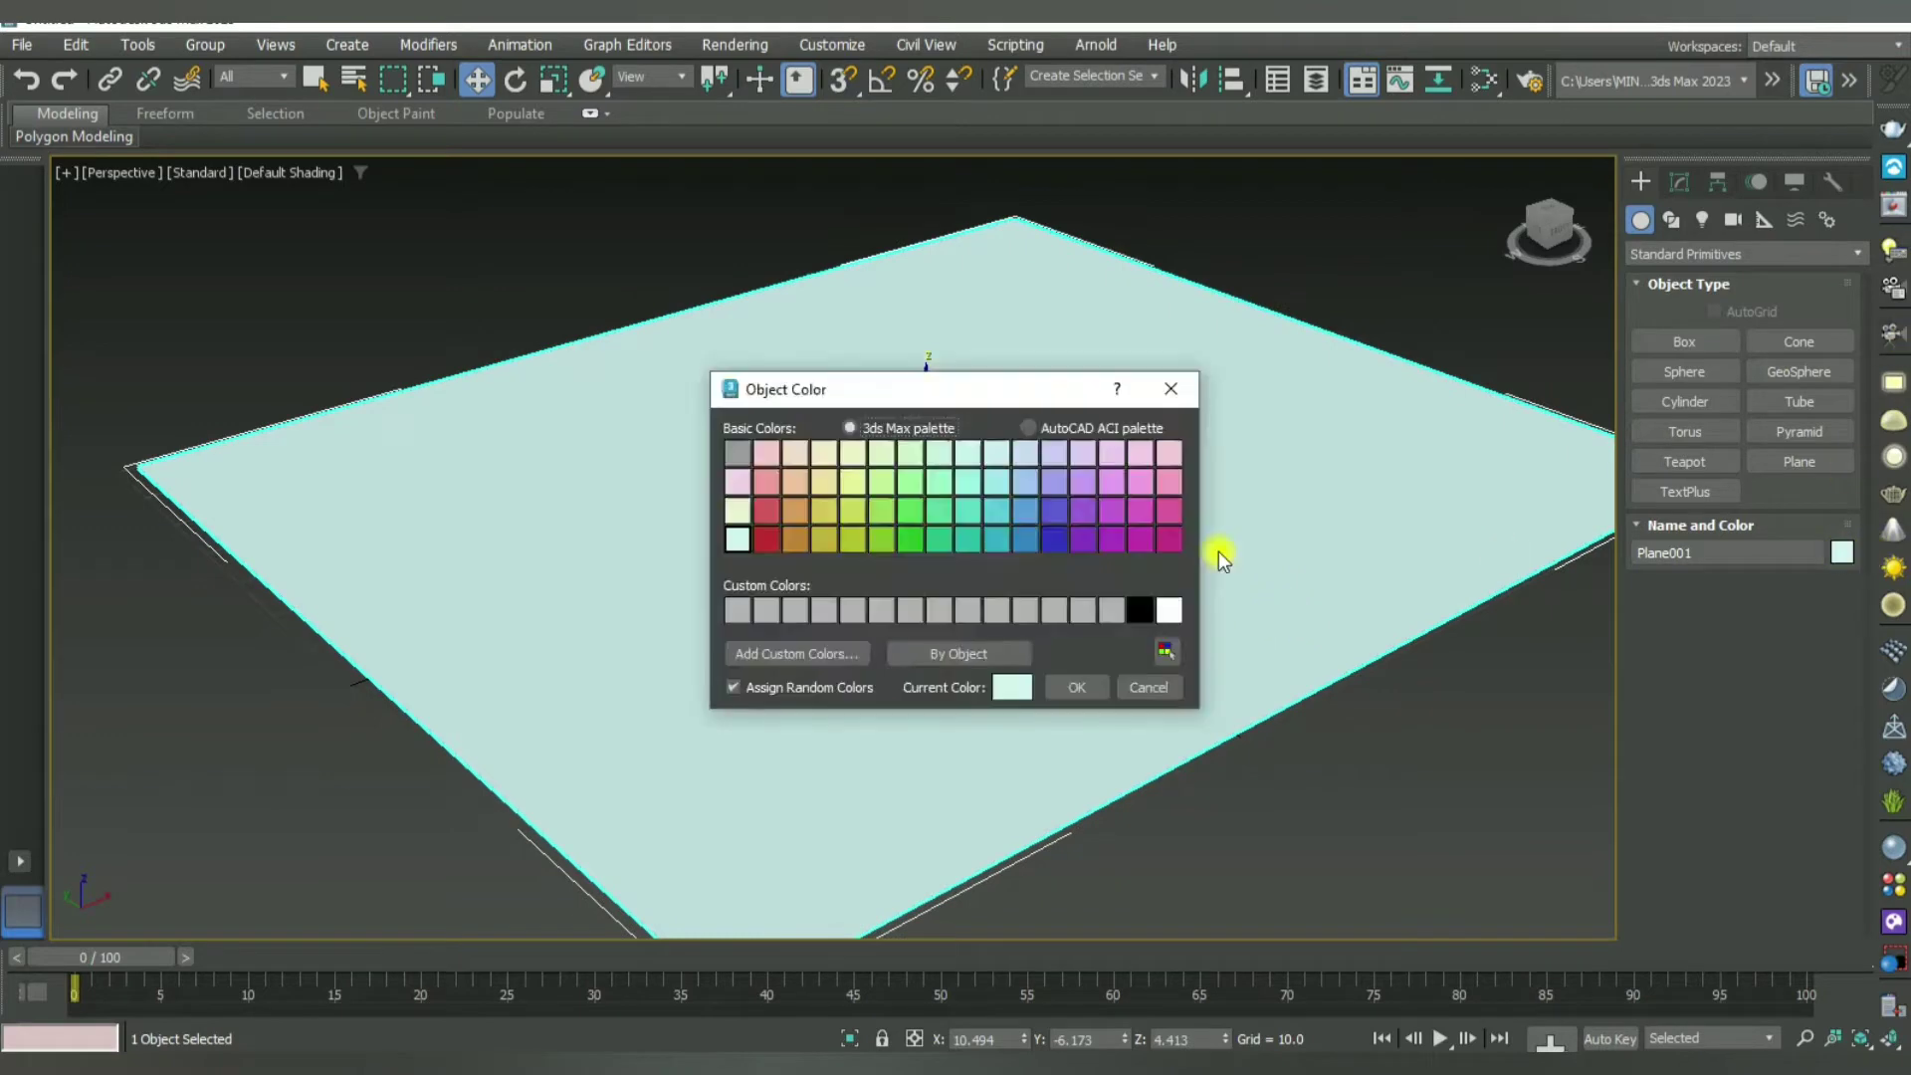
click(737, 454)
click(1079, 687)
alt+middle_drag(1152, 750, 1129, 790)
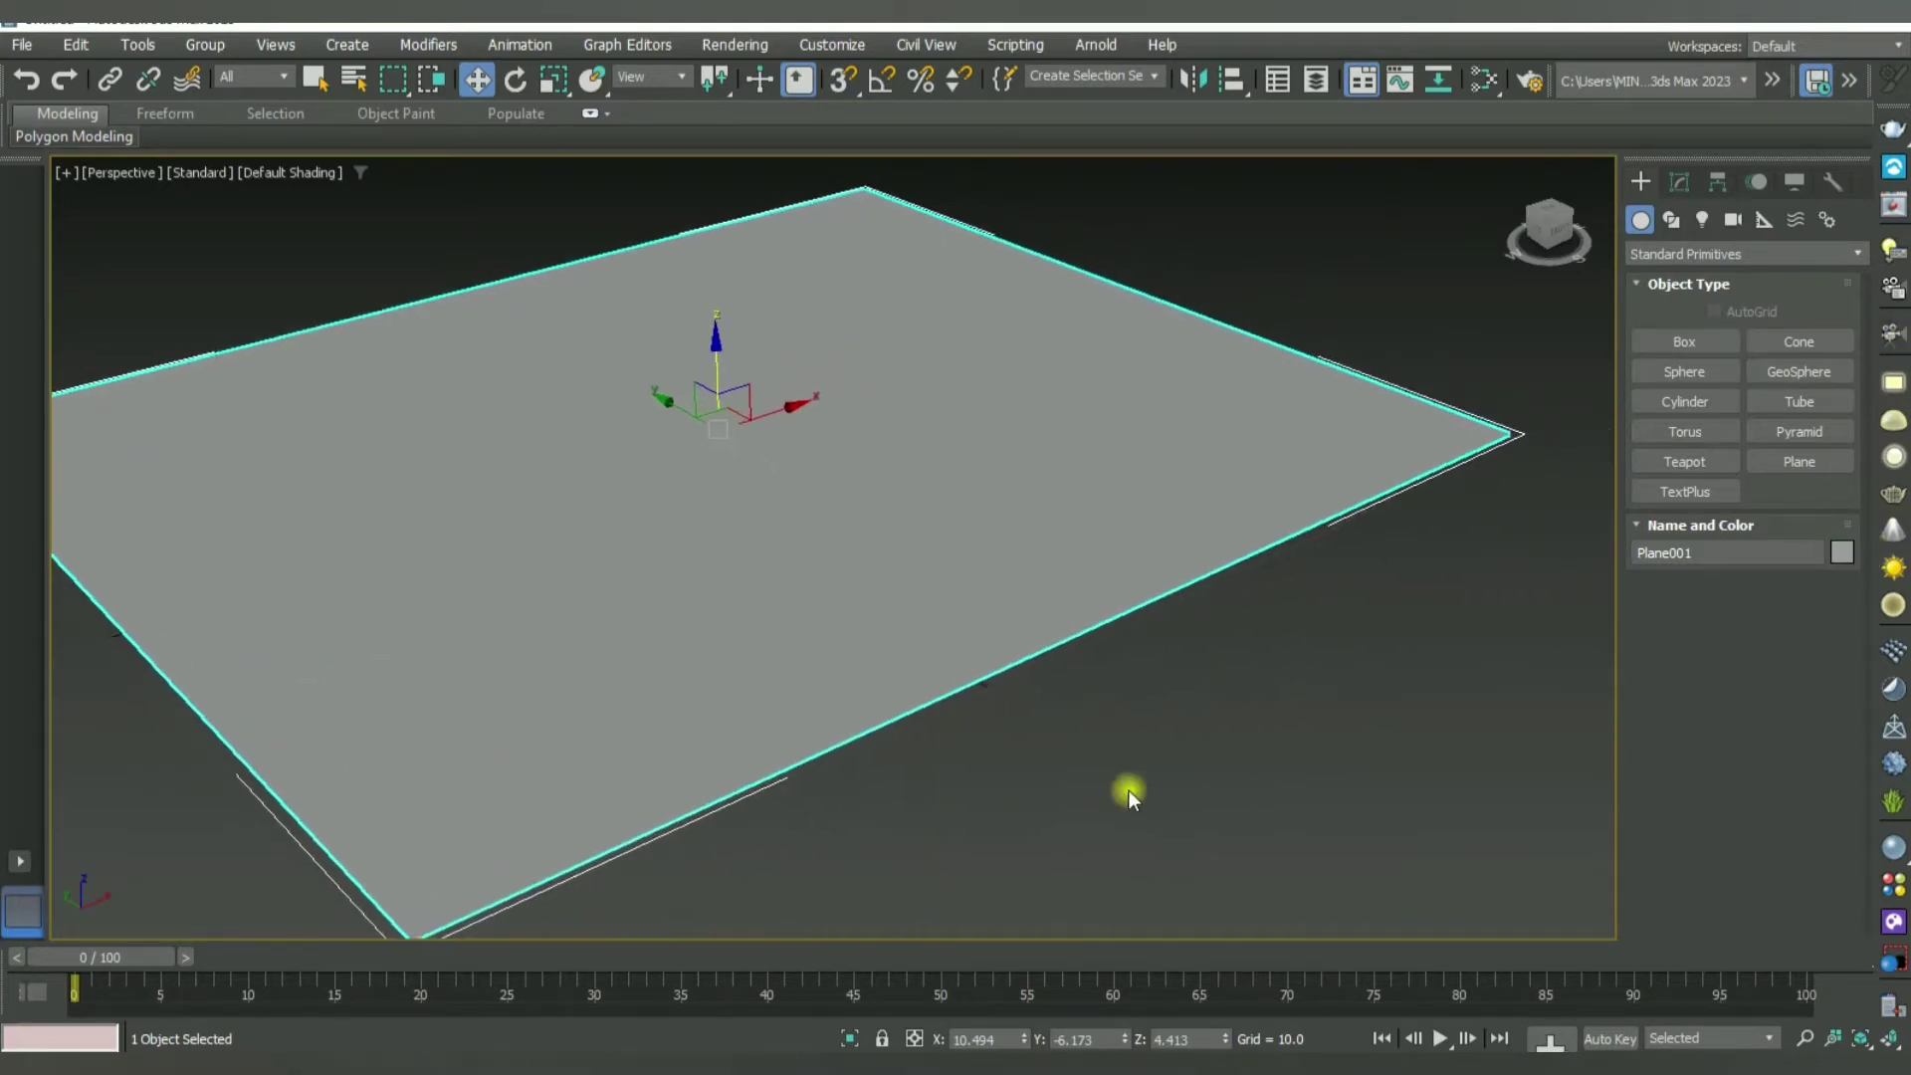
click(1129, 790)
scroll(1059, 568, down, 2)
click(1059, 569)
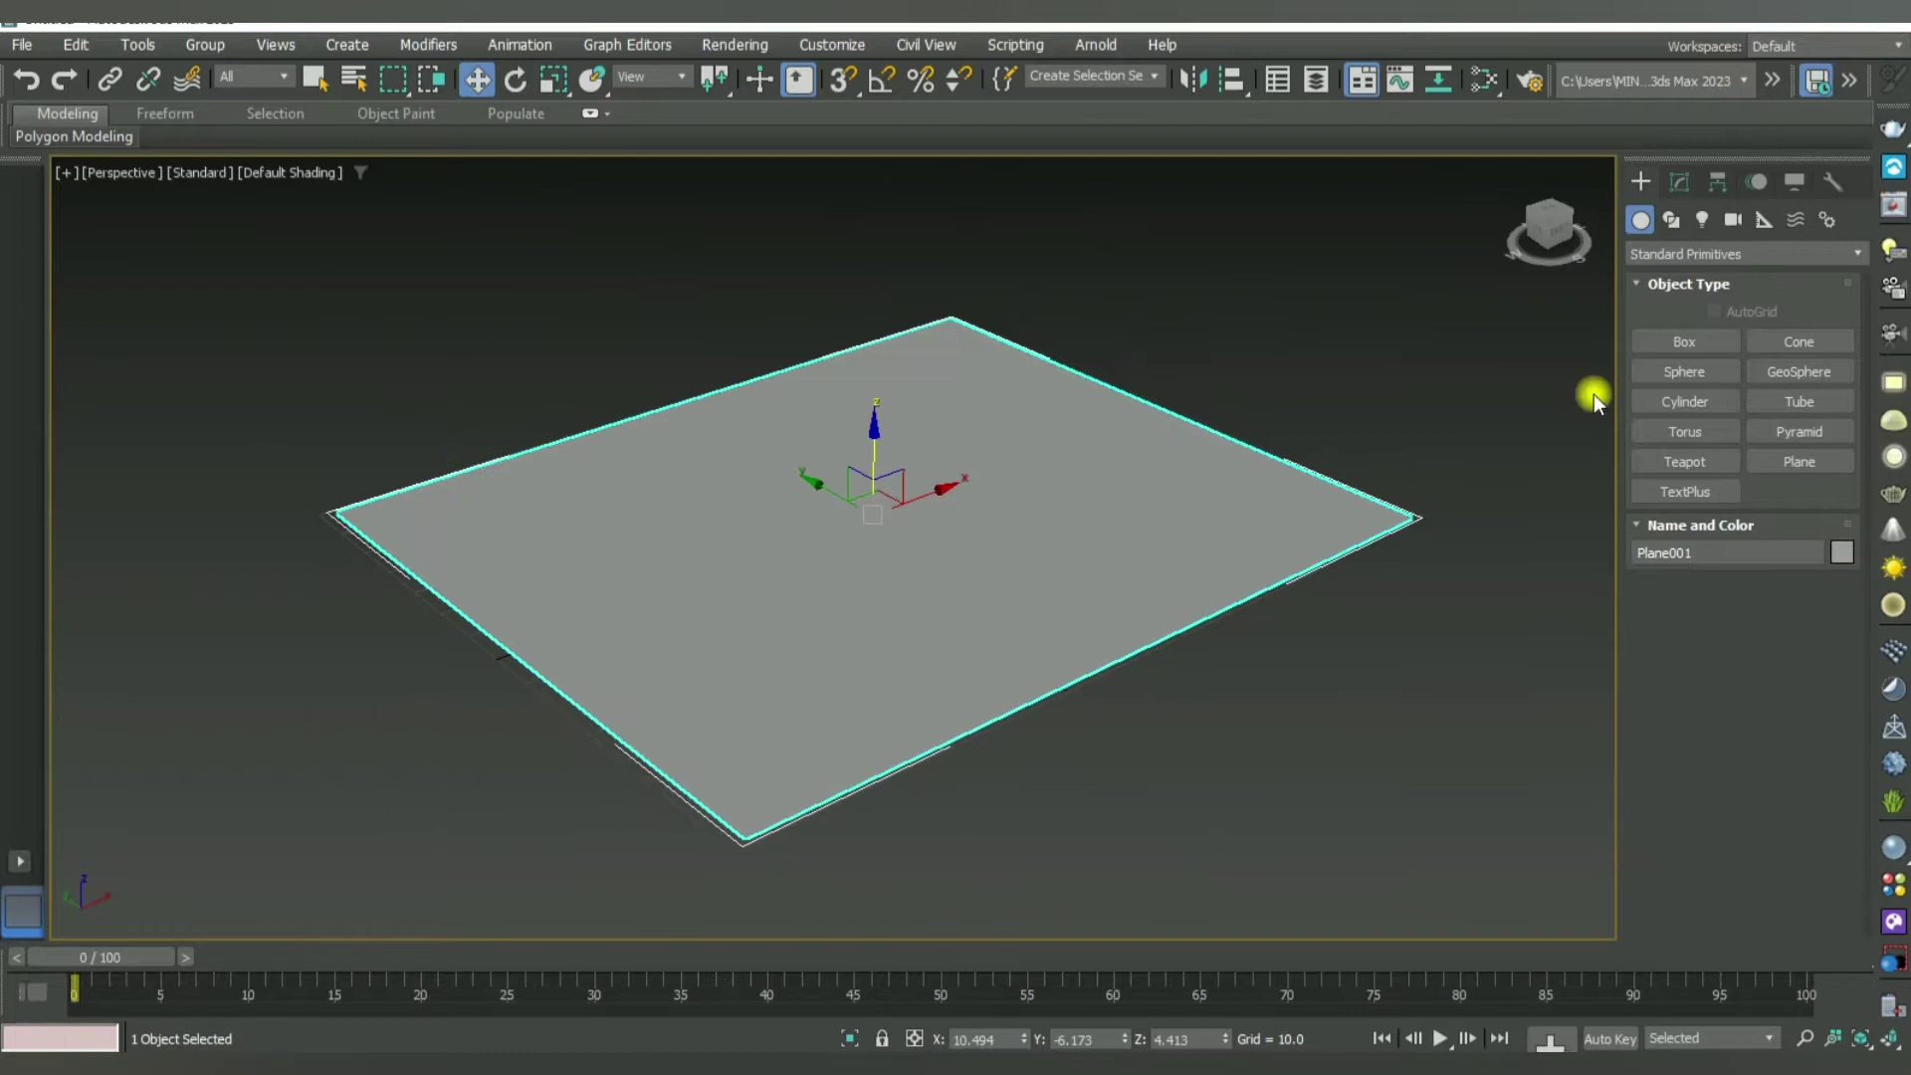
Step: Give Plane001 31 length and 34 width segments, with Edged Faces shown
click(1672, 181)
drag(1817, 598, 1818, 560)
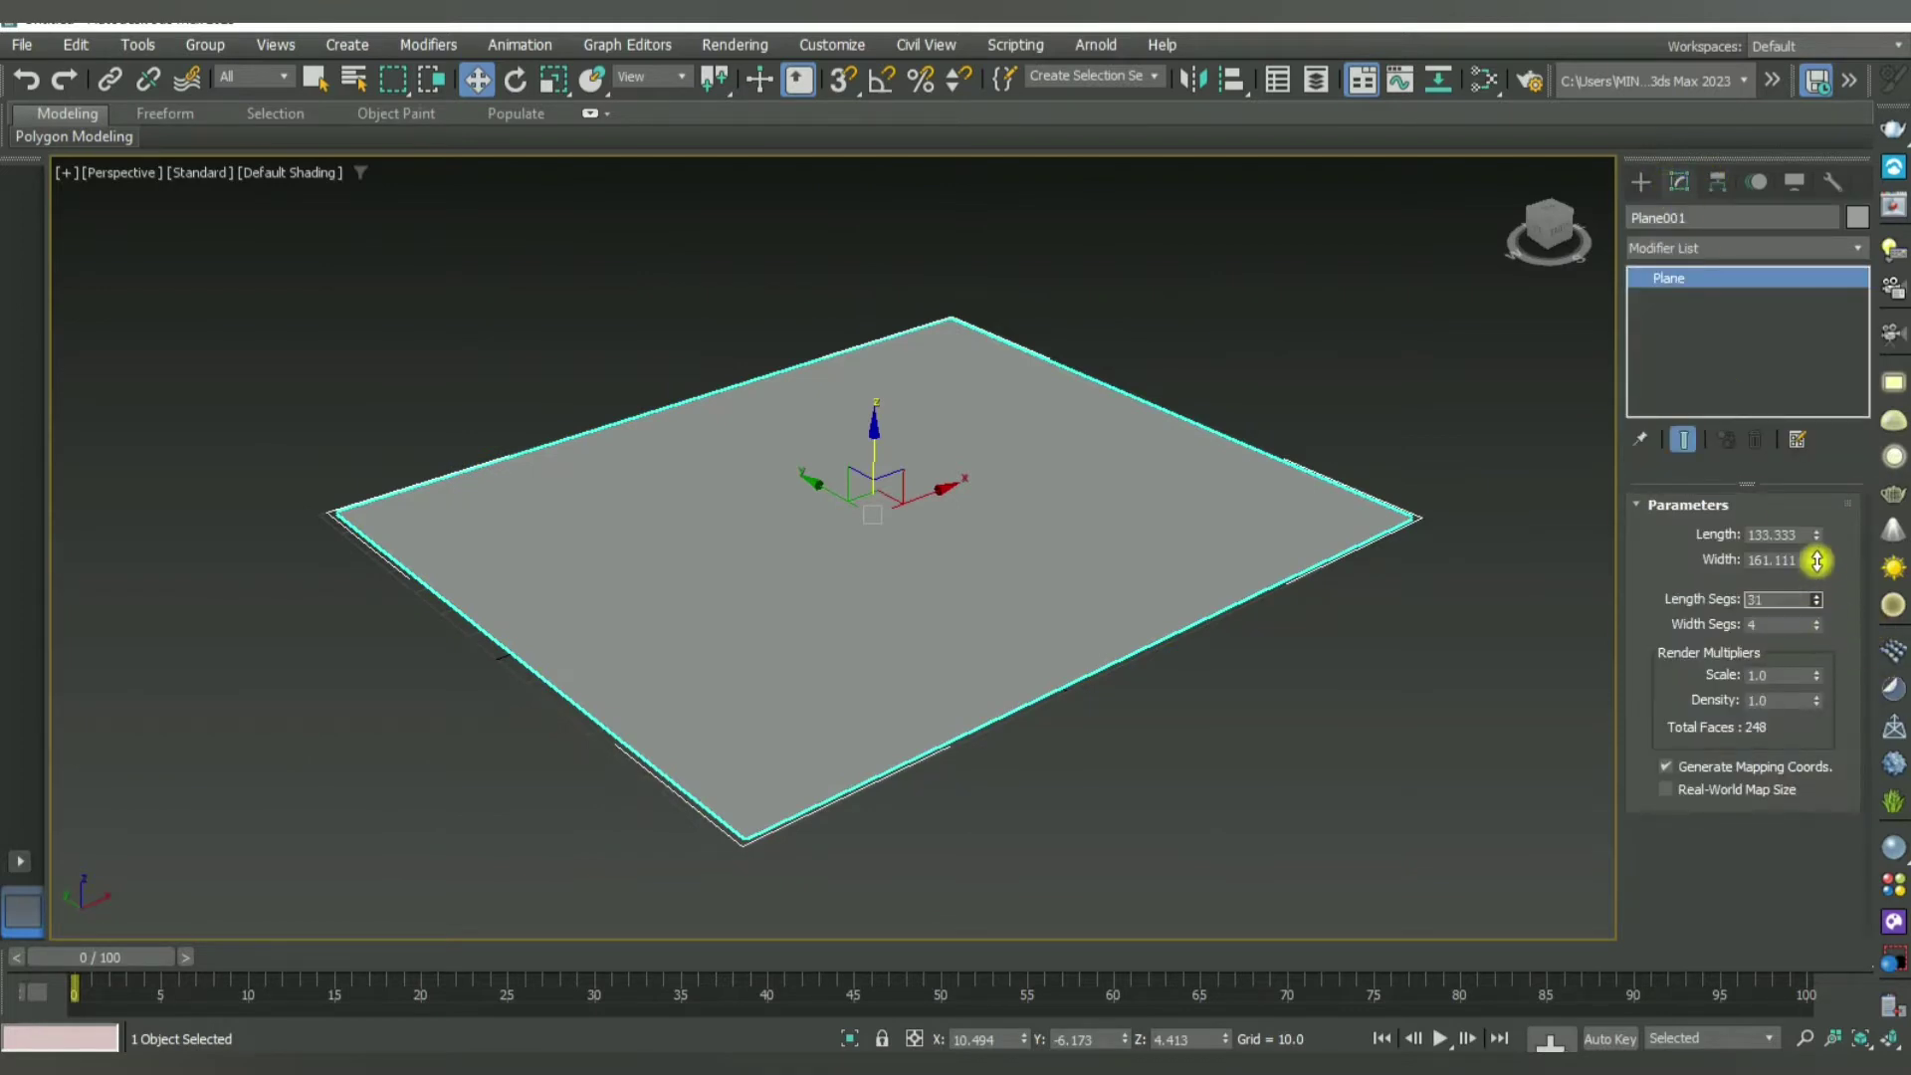
key(F4)
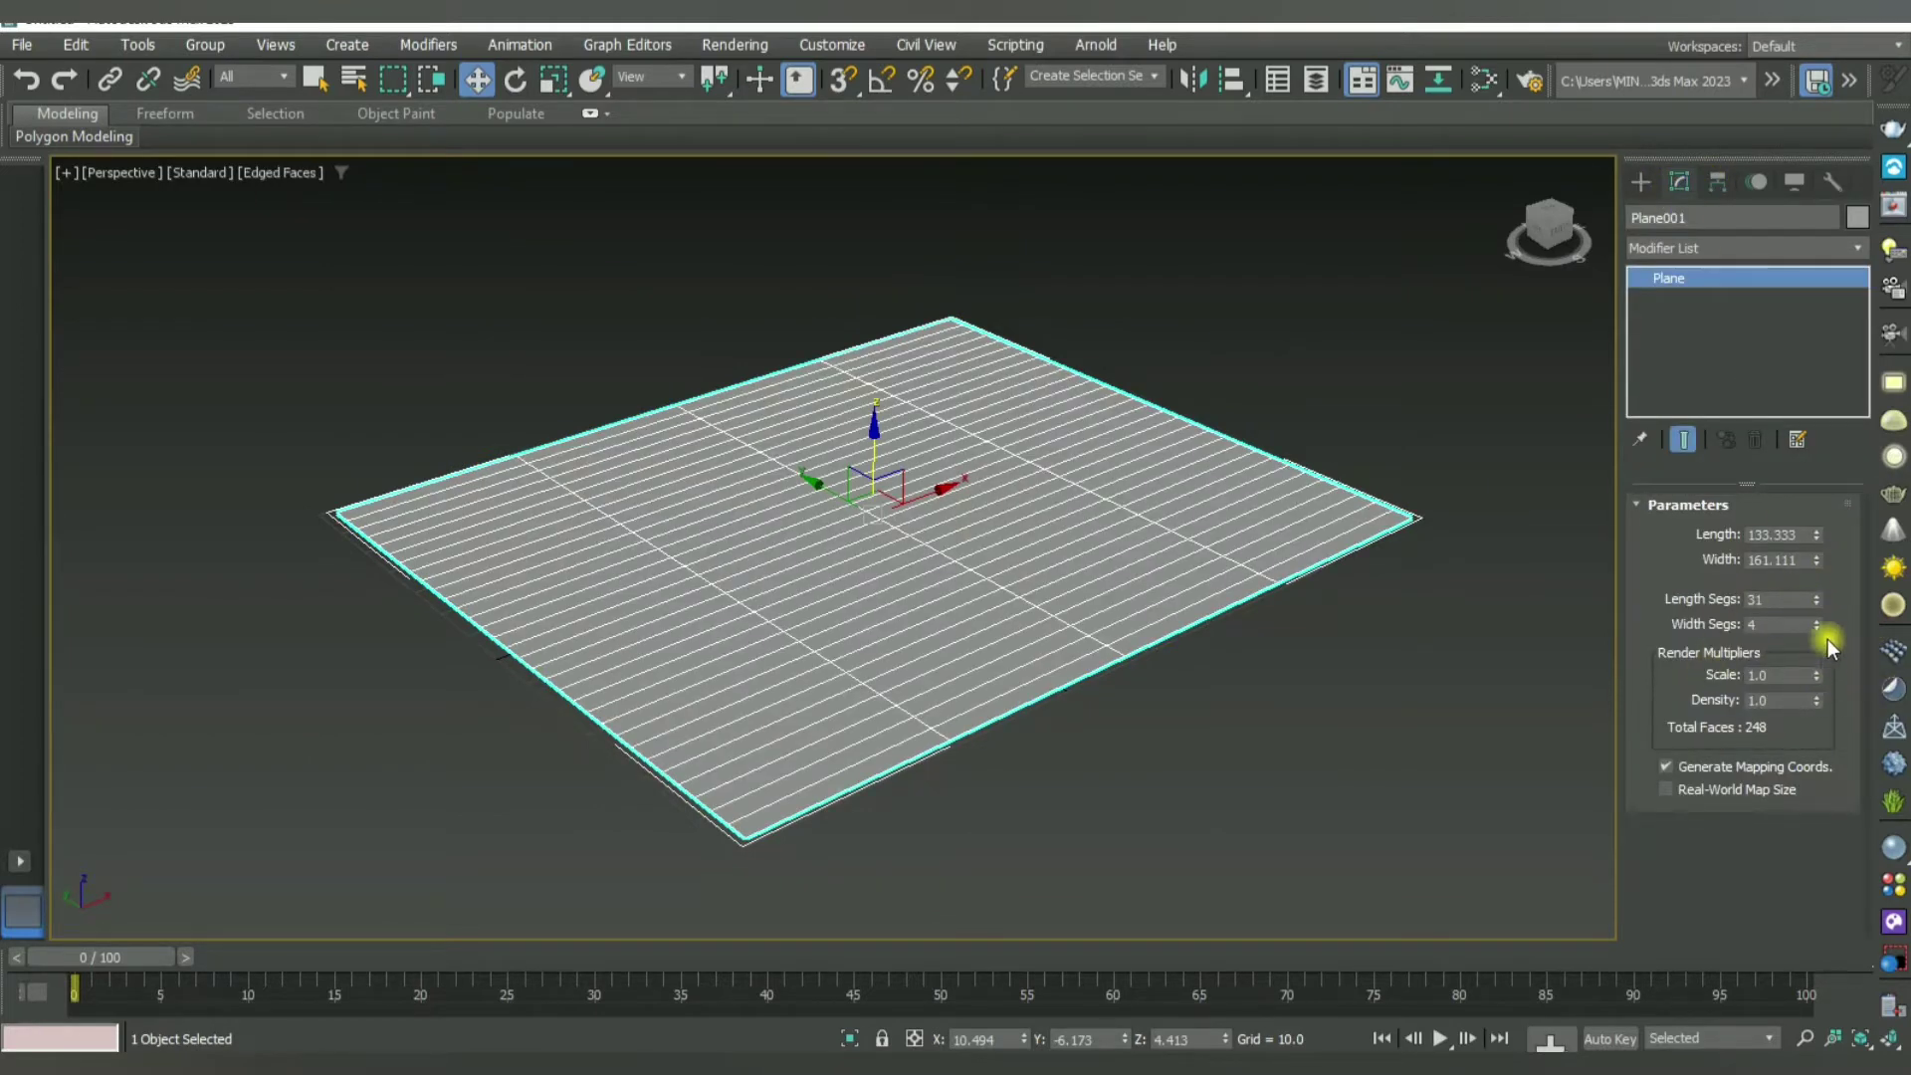
drag(1813, 623, 1824, 585)
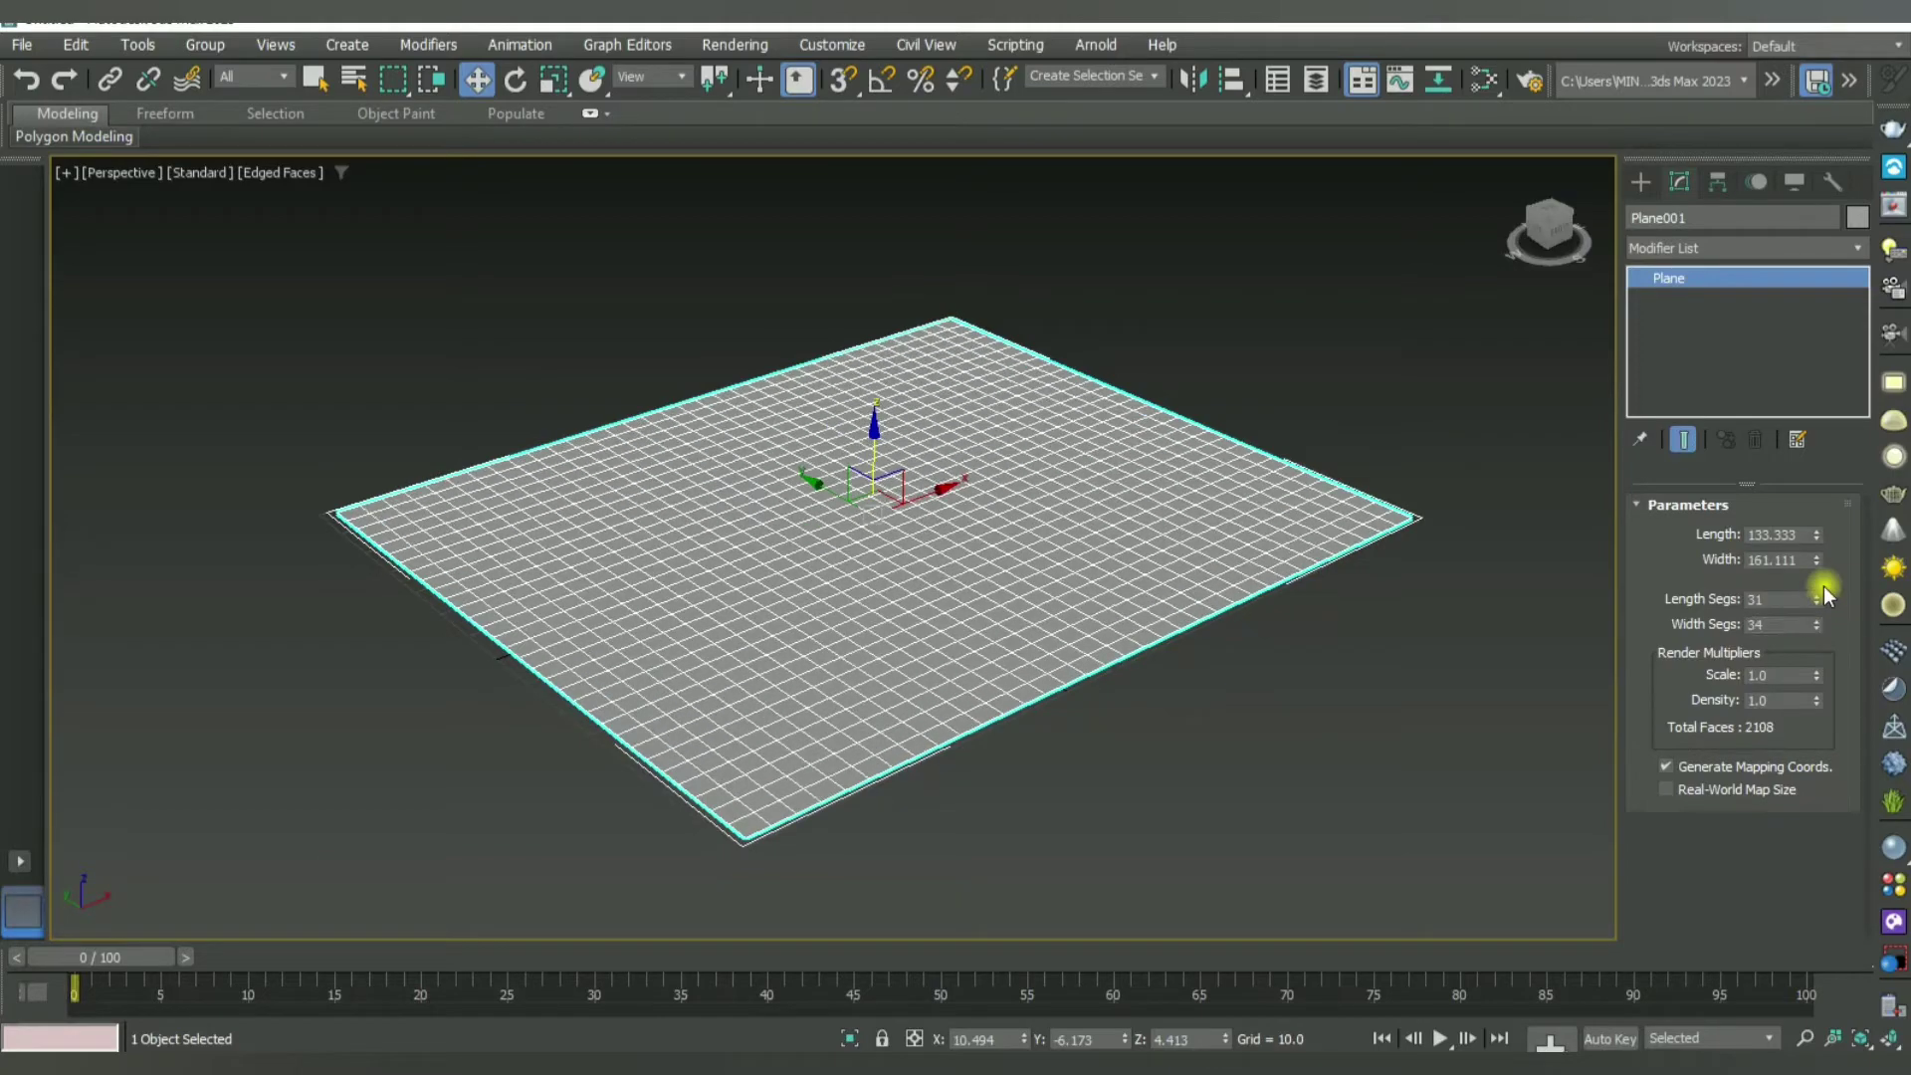
alt+middle_drag(1334, 697, 1433, 729)
click(1347, 727)
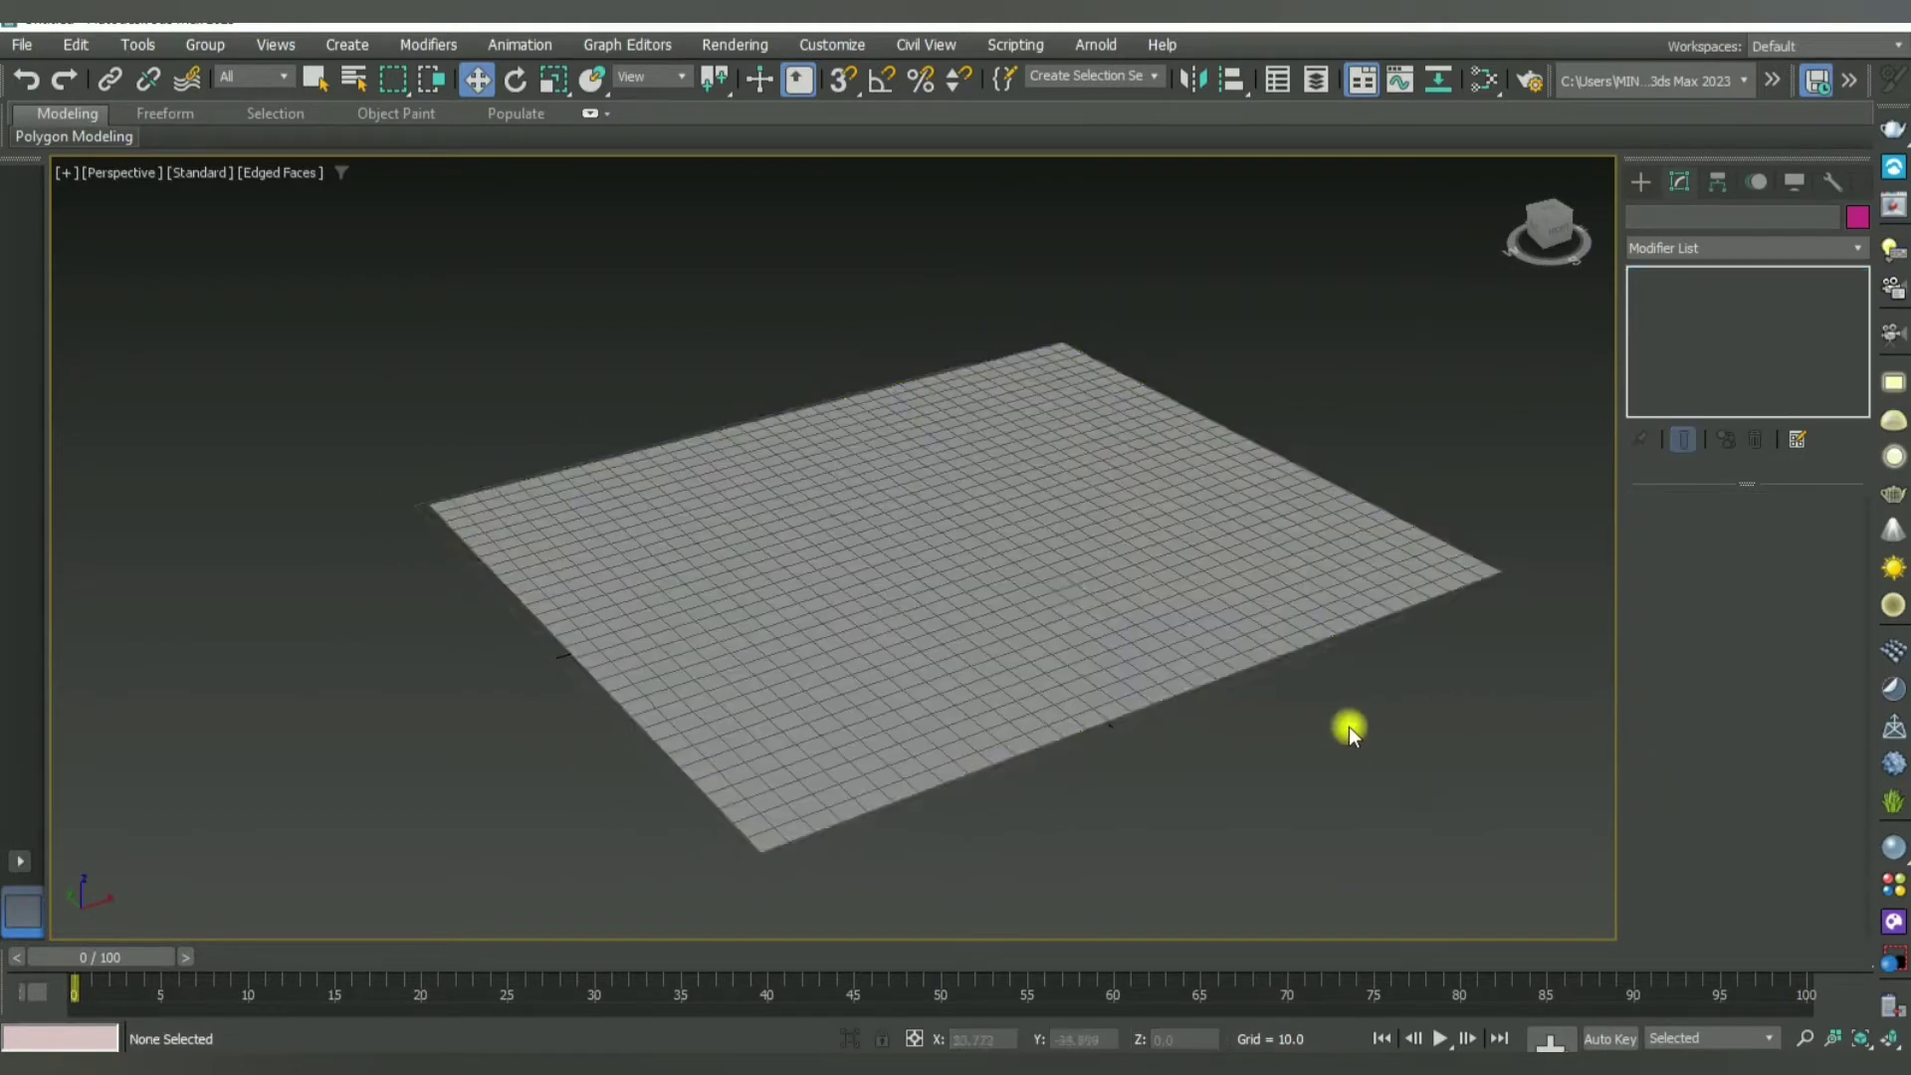
key(ctrl+z)
Step: Convert Plane001 to Editable Poly and select three vertices near its centre
right_click(1740, 279)
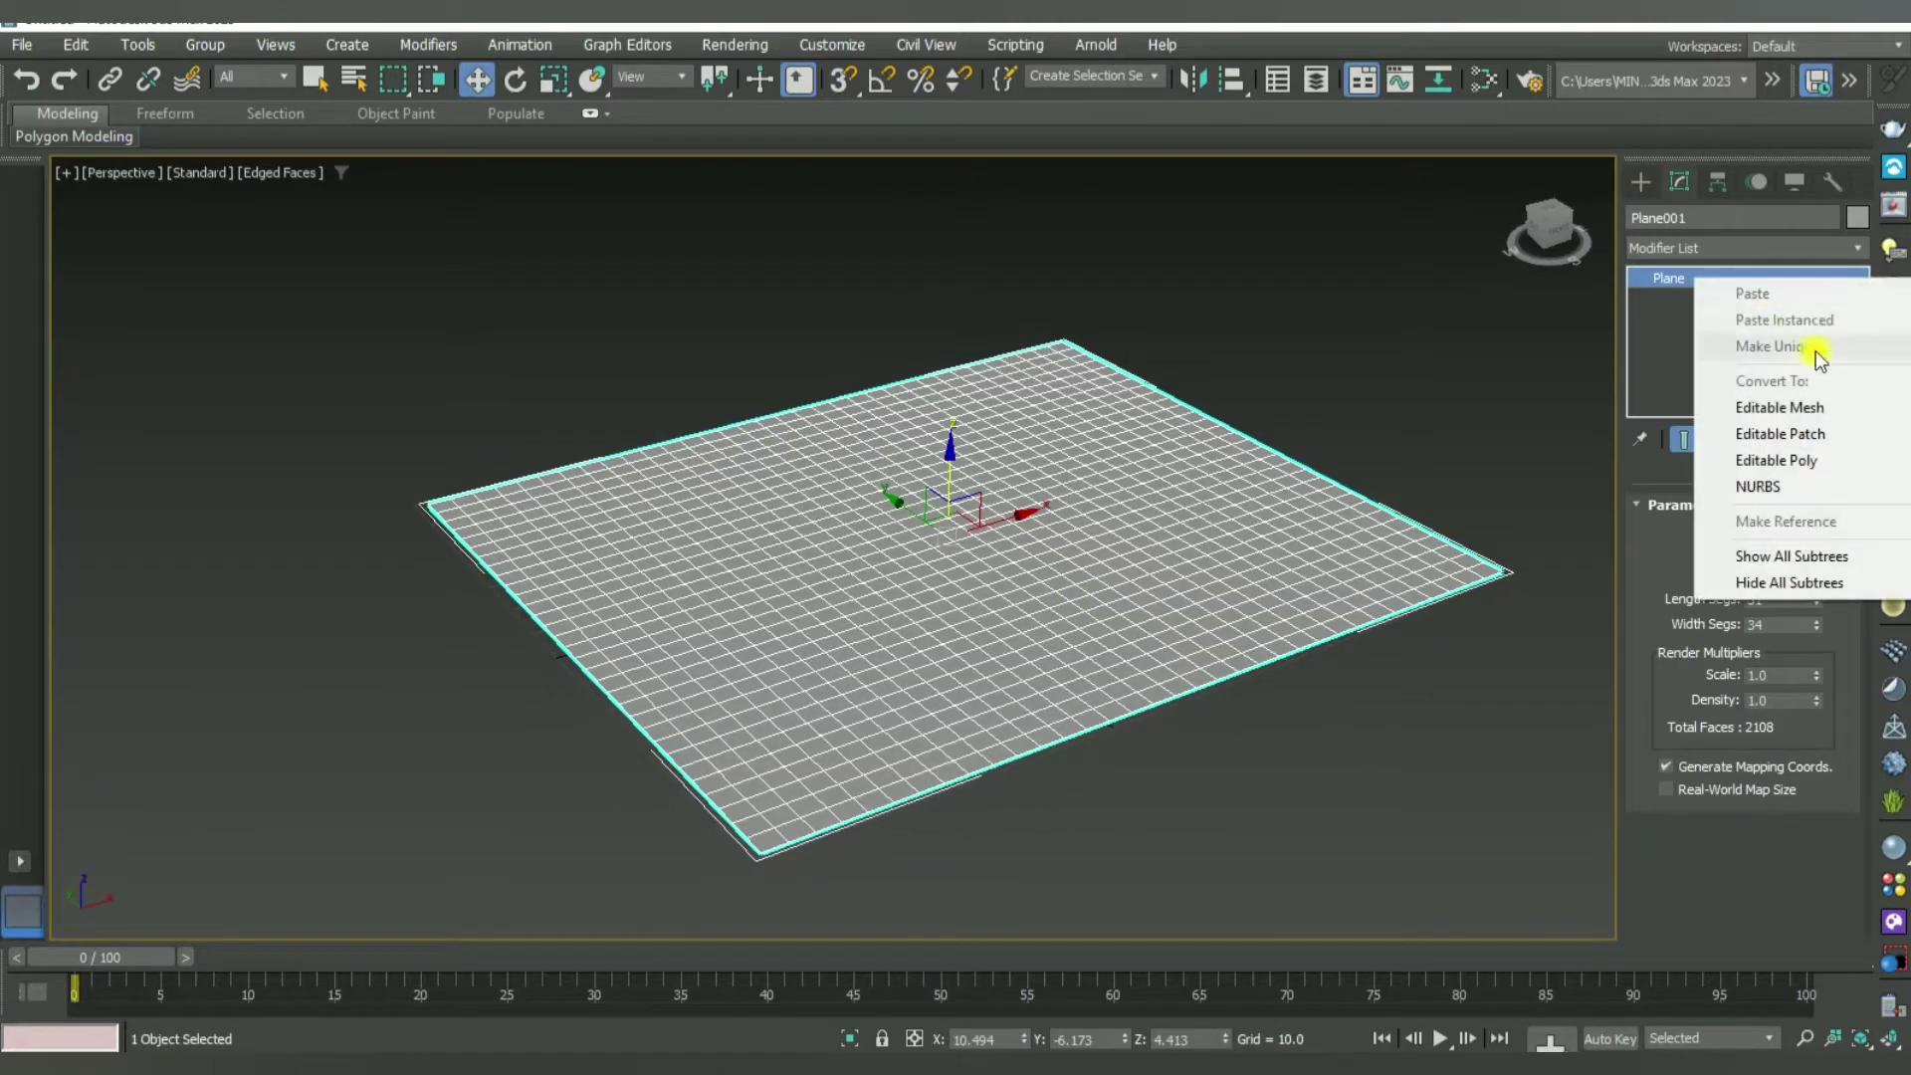
click(1833, 481)
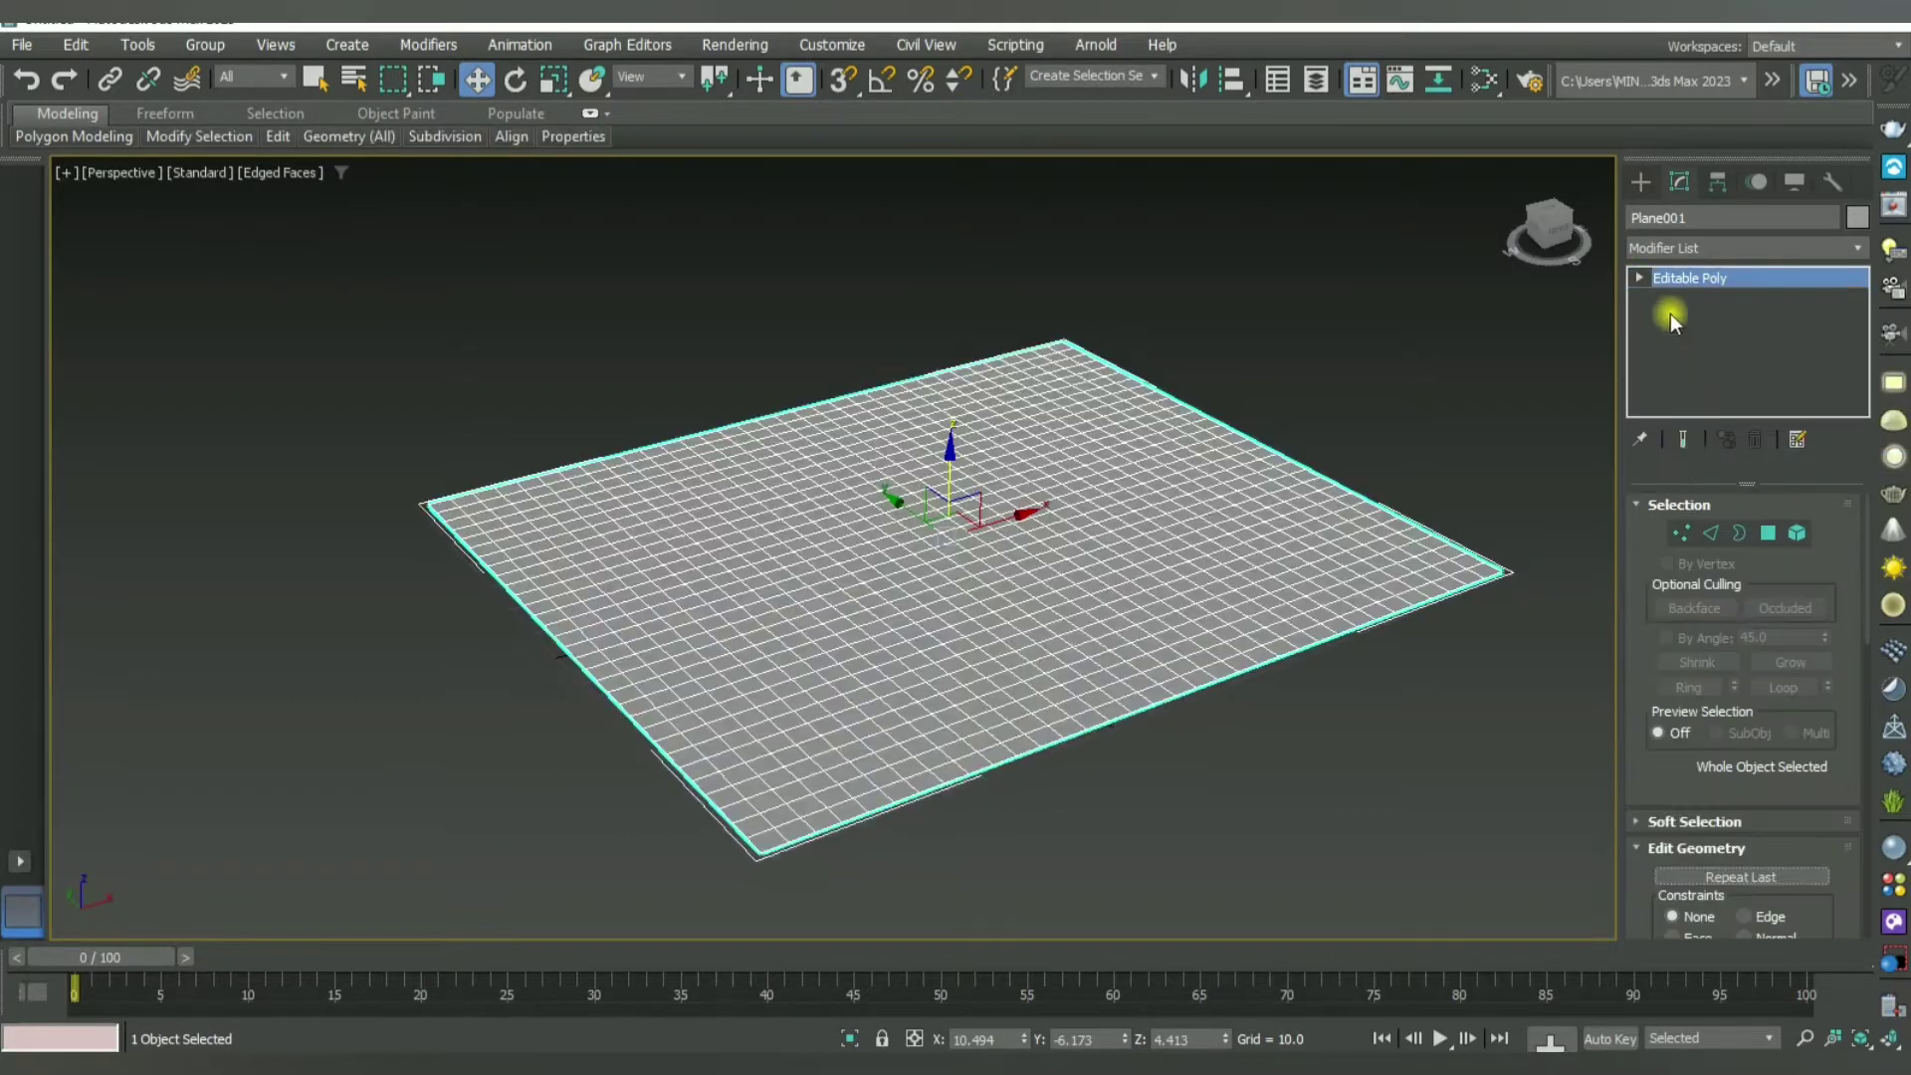
click(1681, 533)
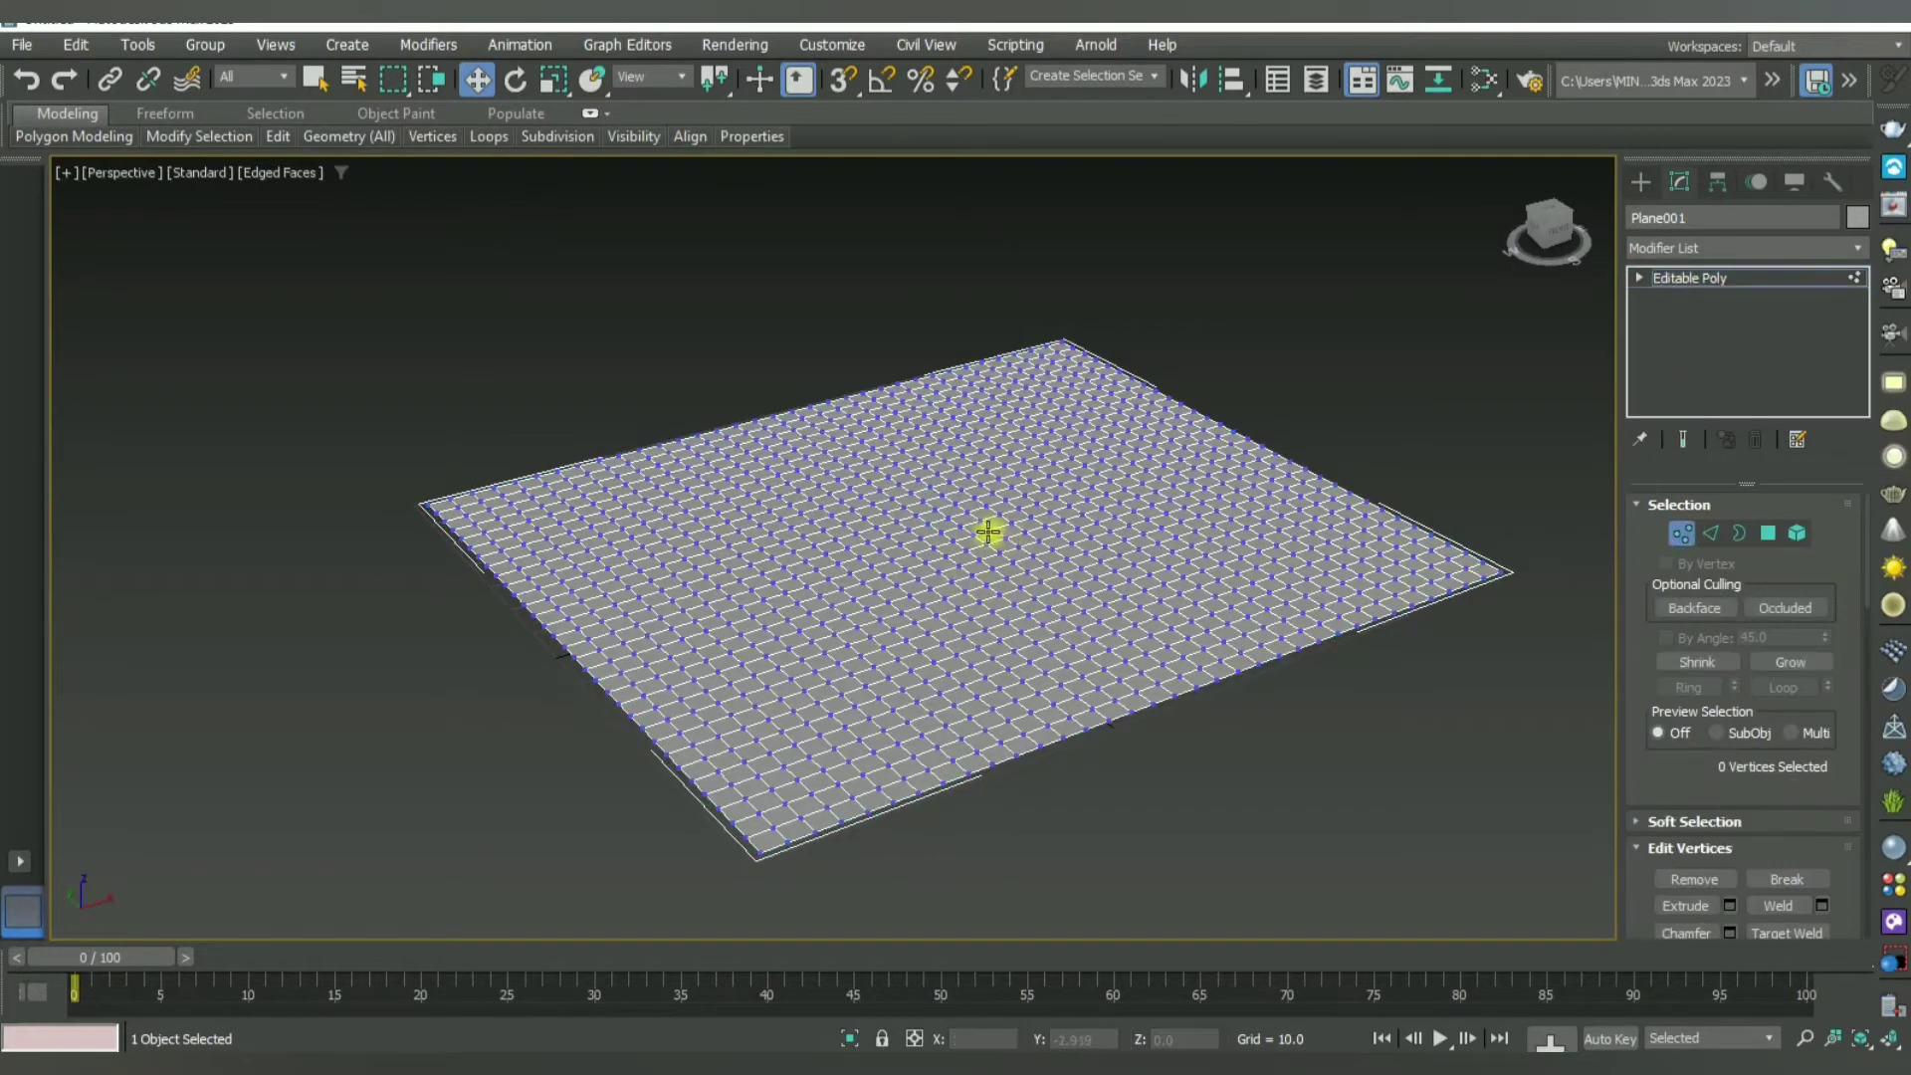
drag(1011, 518, 1027, 501)
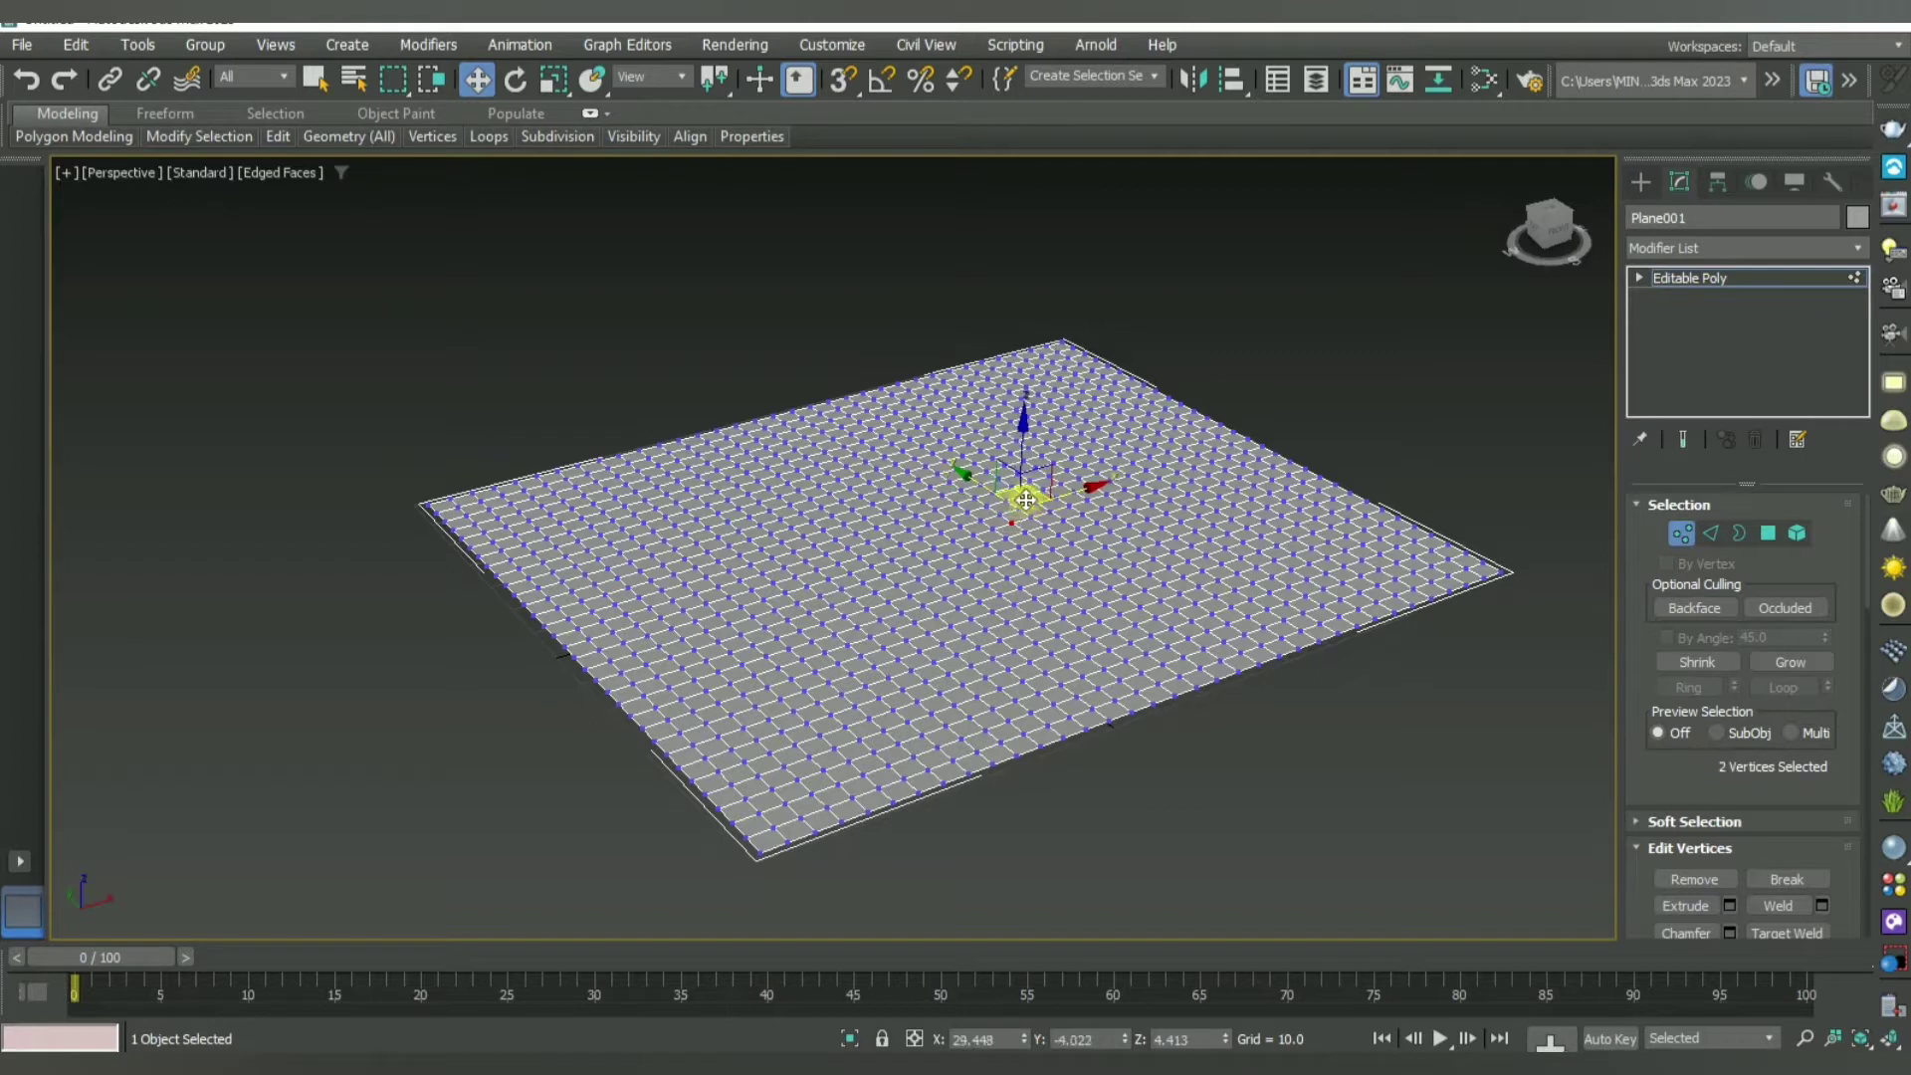
ctrl+click(1044, 528)
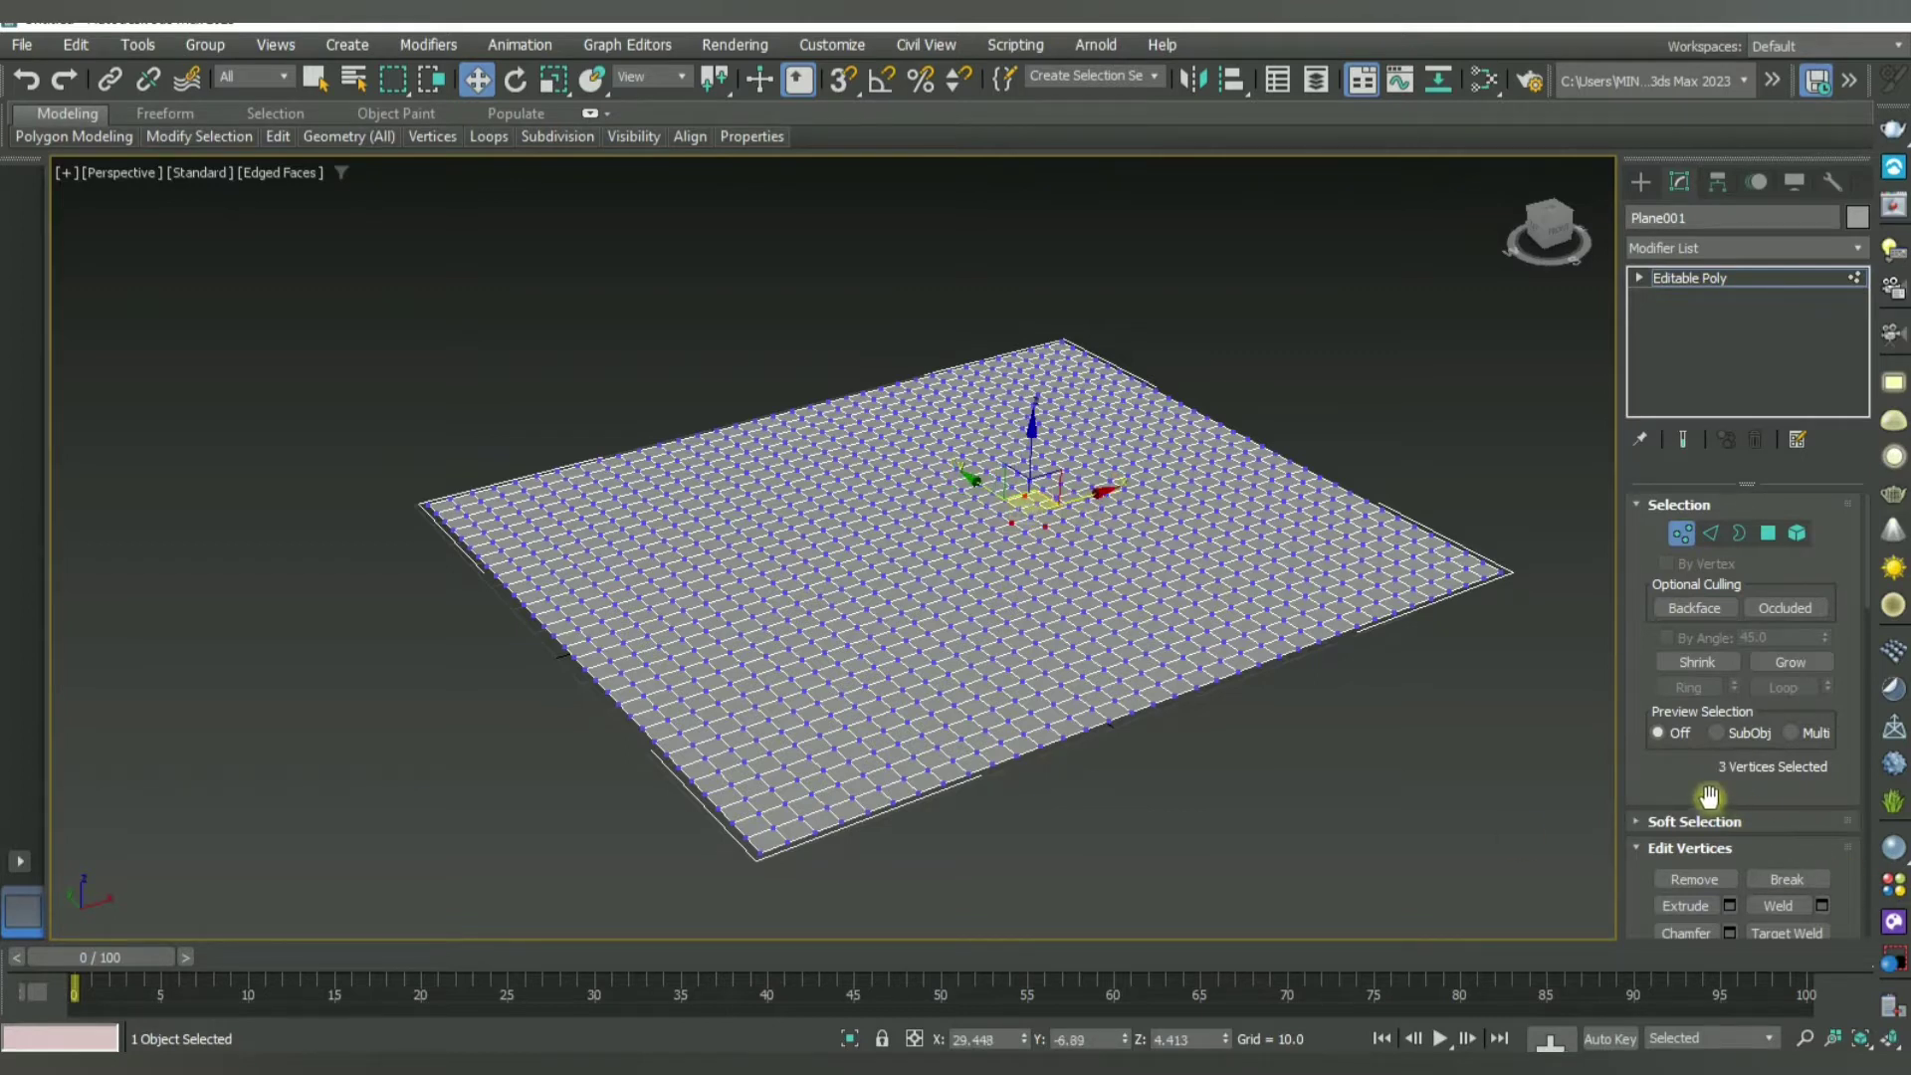
scroll(1692, 736, down, 2)
Step: Turn on Soft Selection and lift the three selected vertices into a tall rounded bump
click(1679, 701)
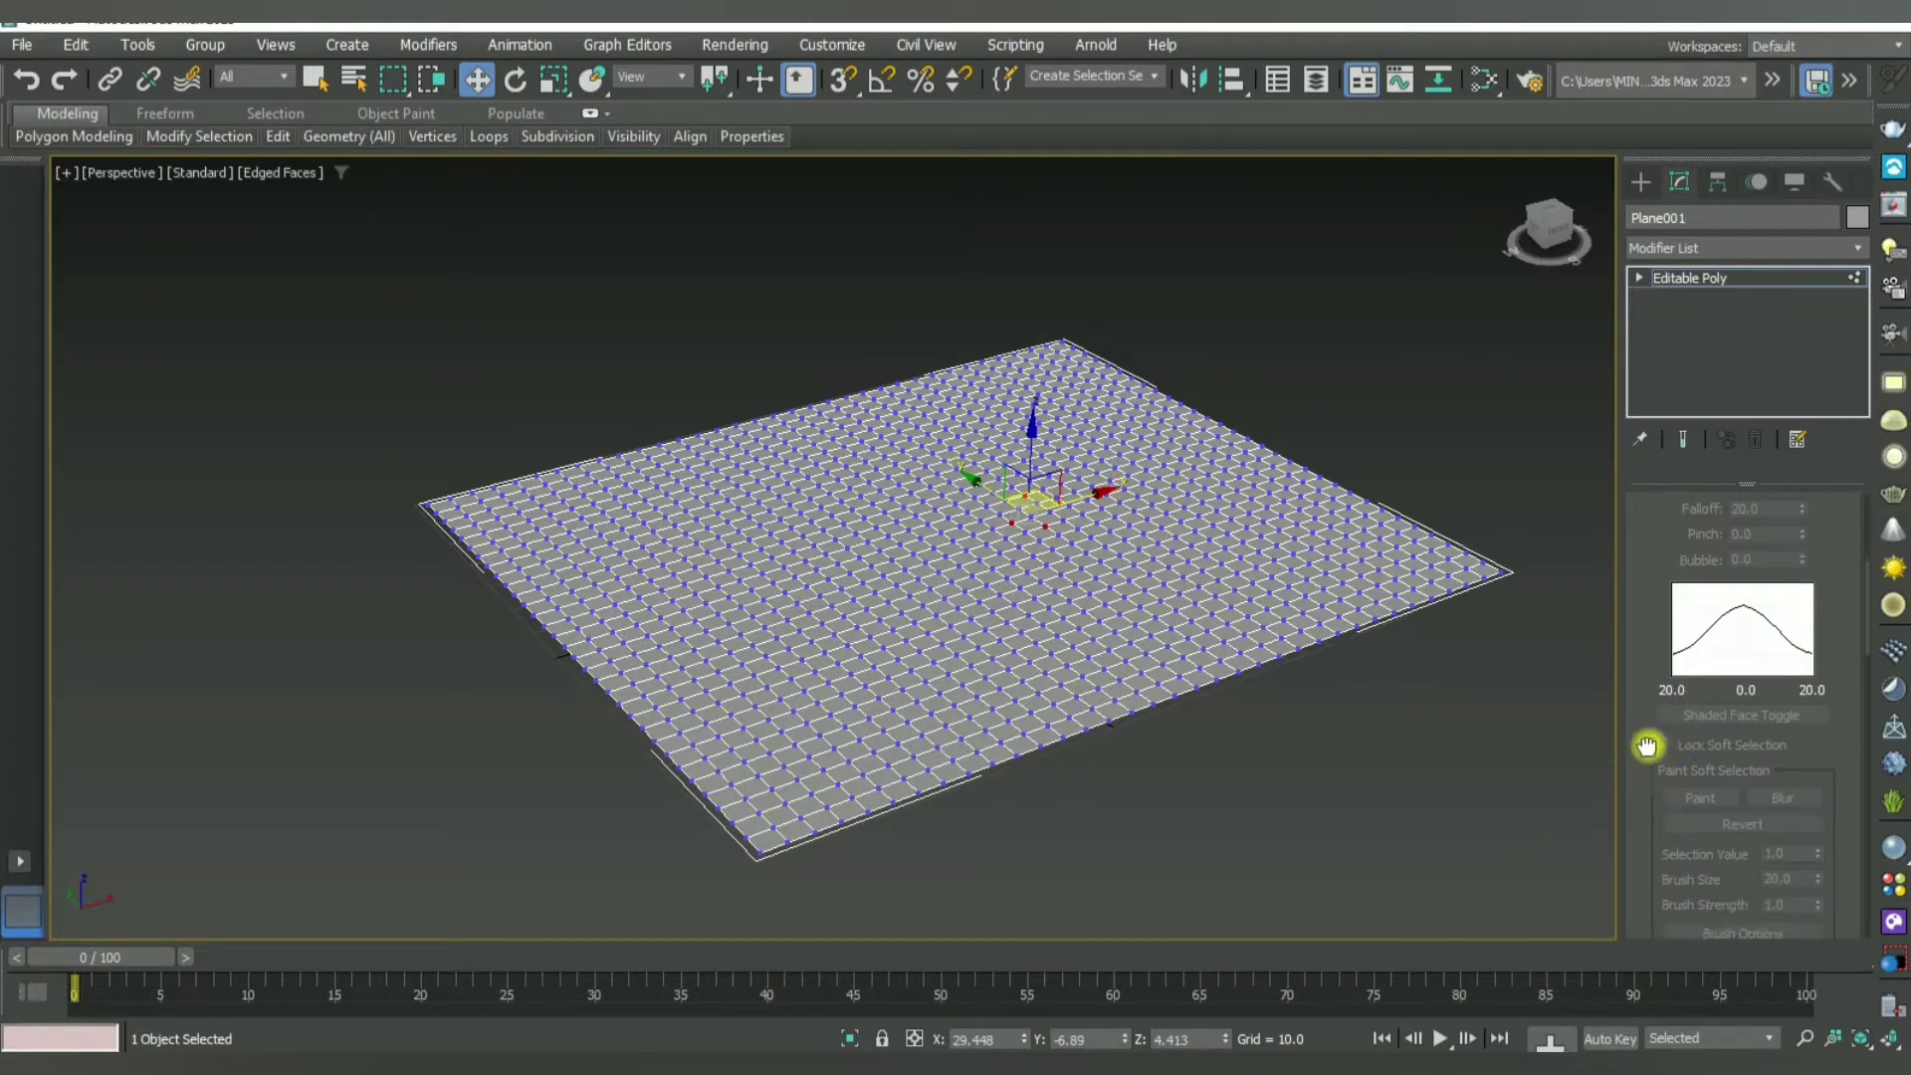
click(1664, 730)
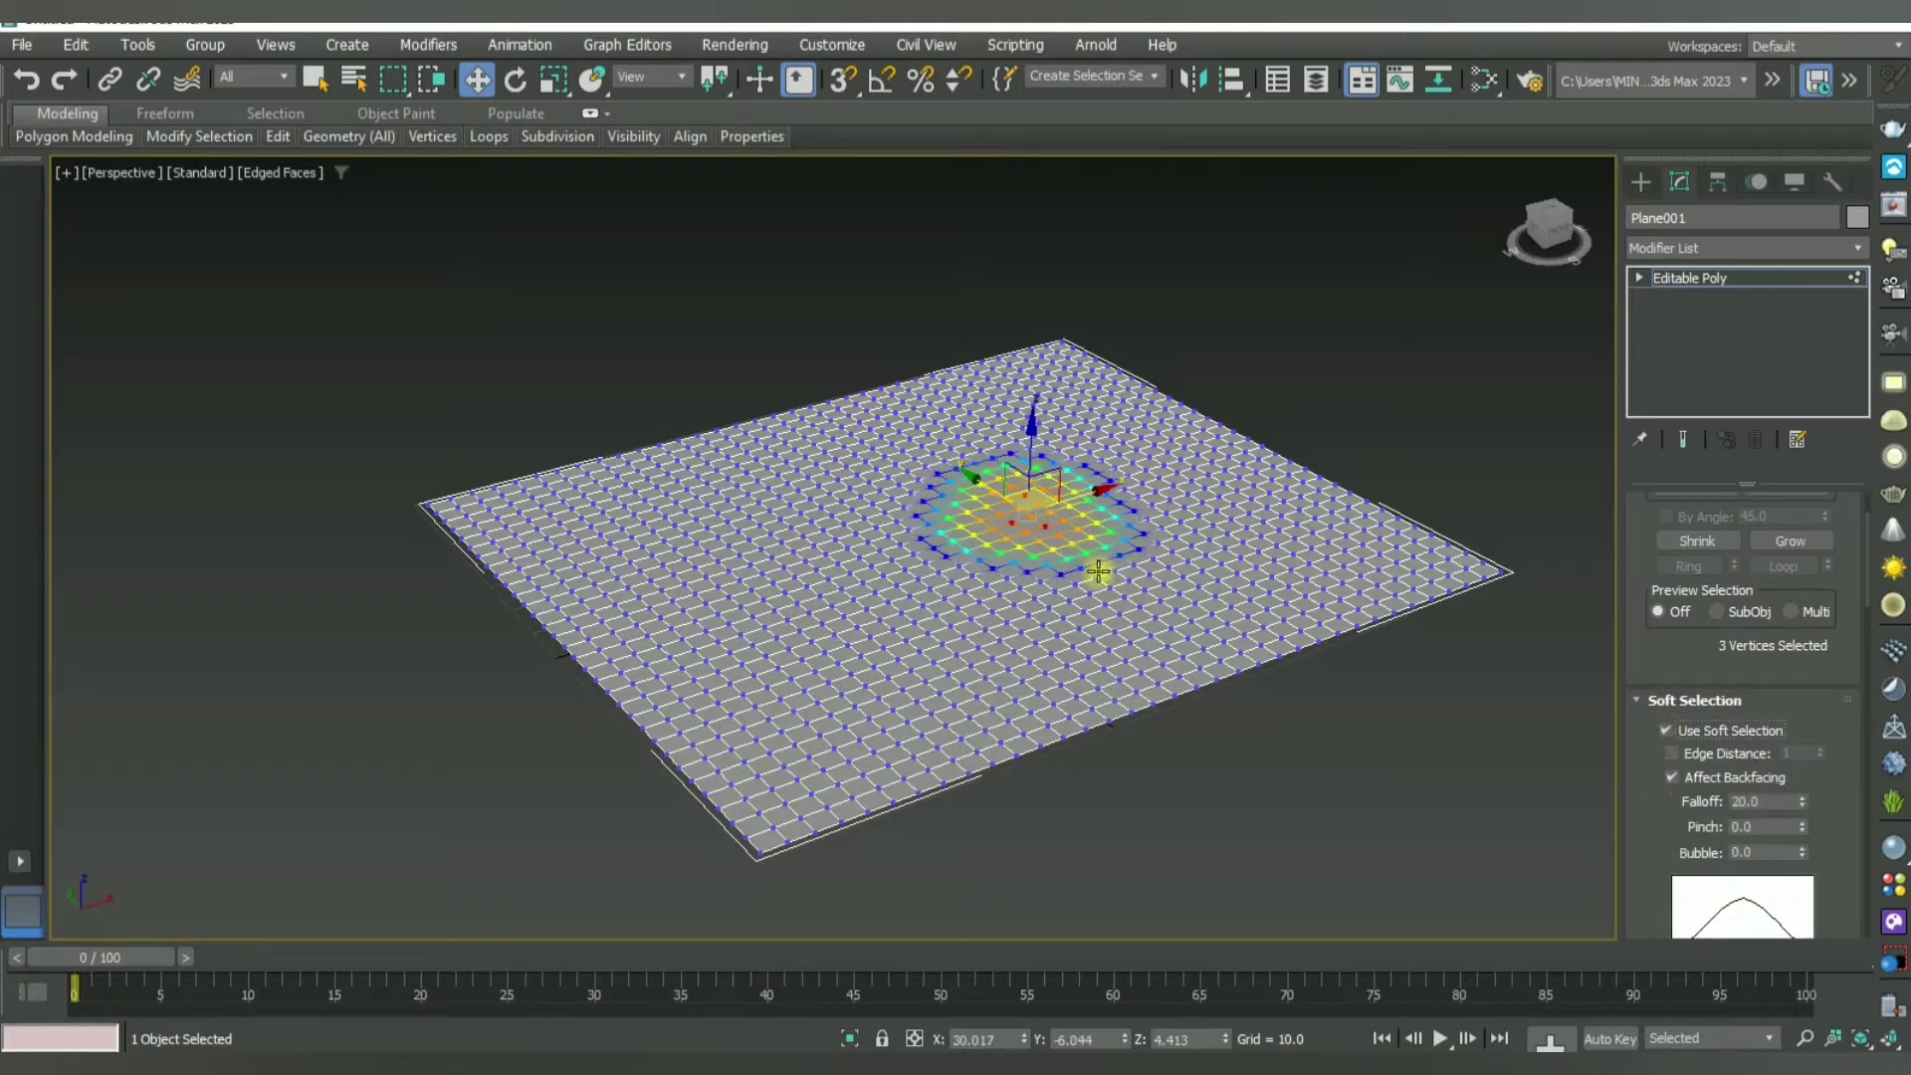
drag(1035, 384, 1035, 319)
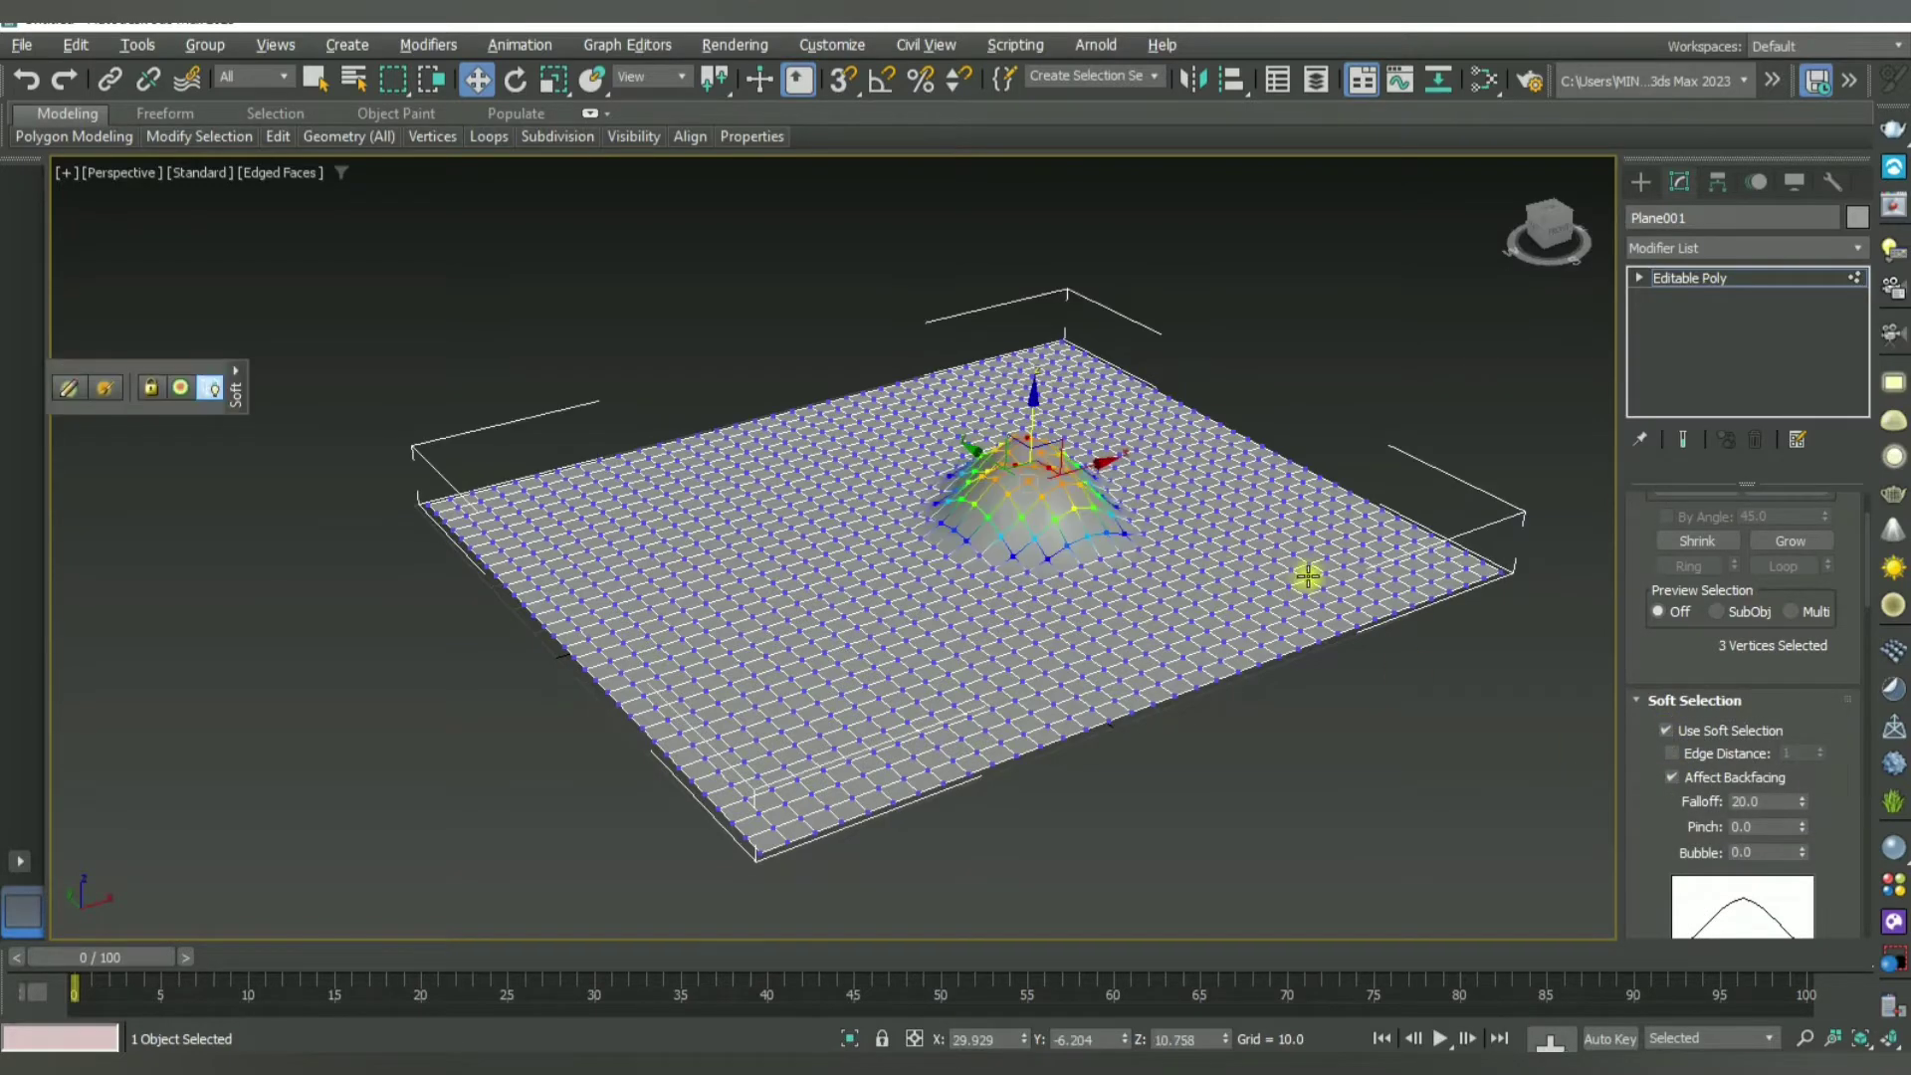
mouse_move(1310, 572)
alt+middle_down()
mouse_move(1151, 550)
mouse_move(1074, 578)
alt+middle_up()
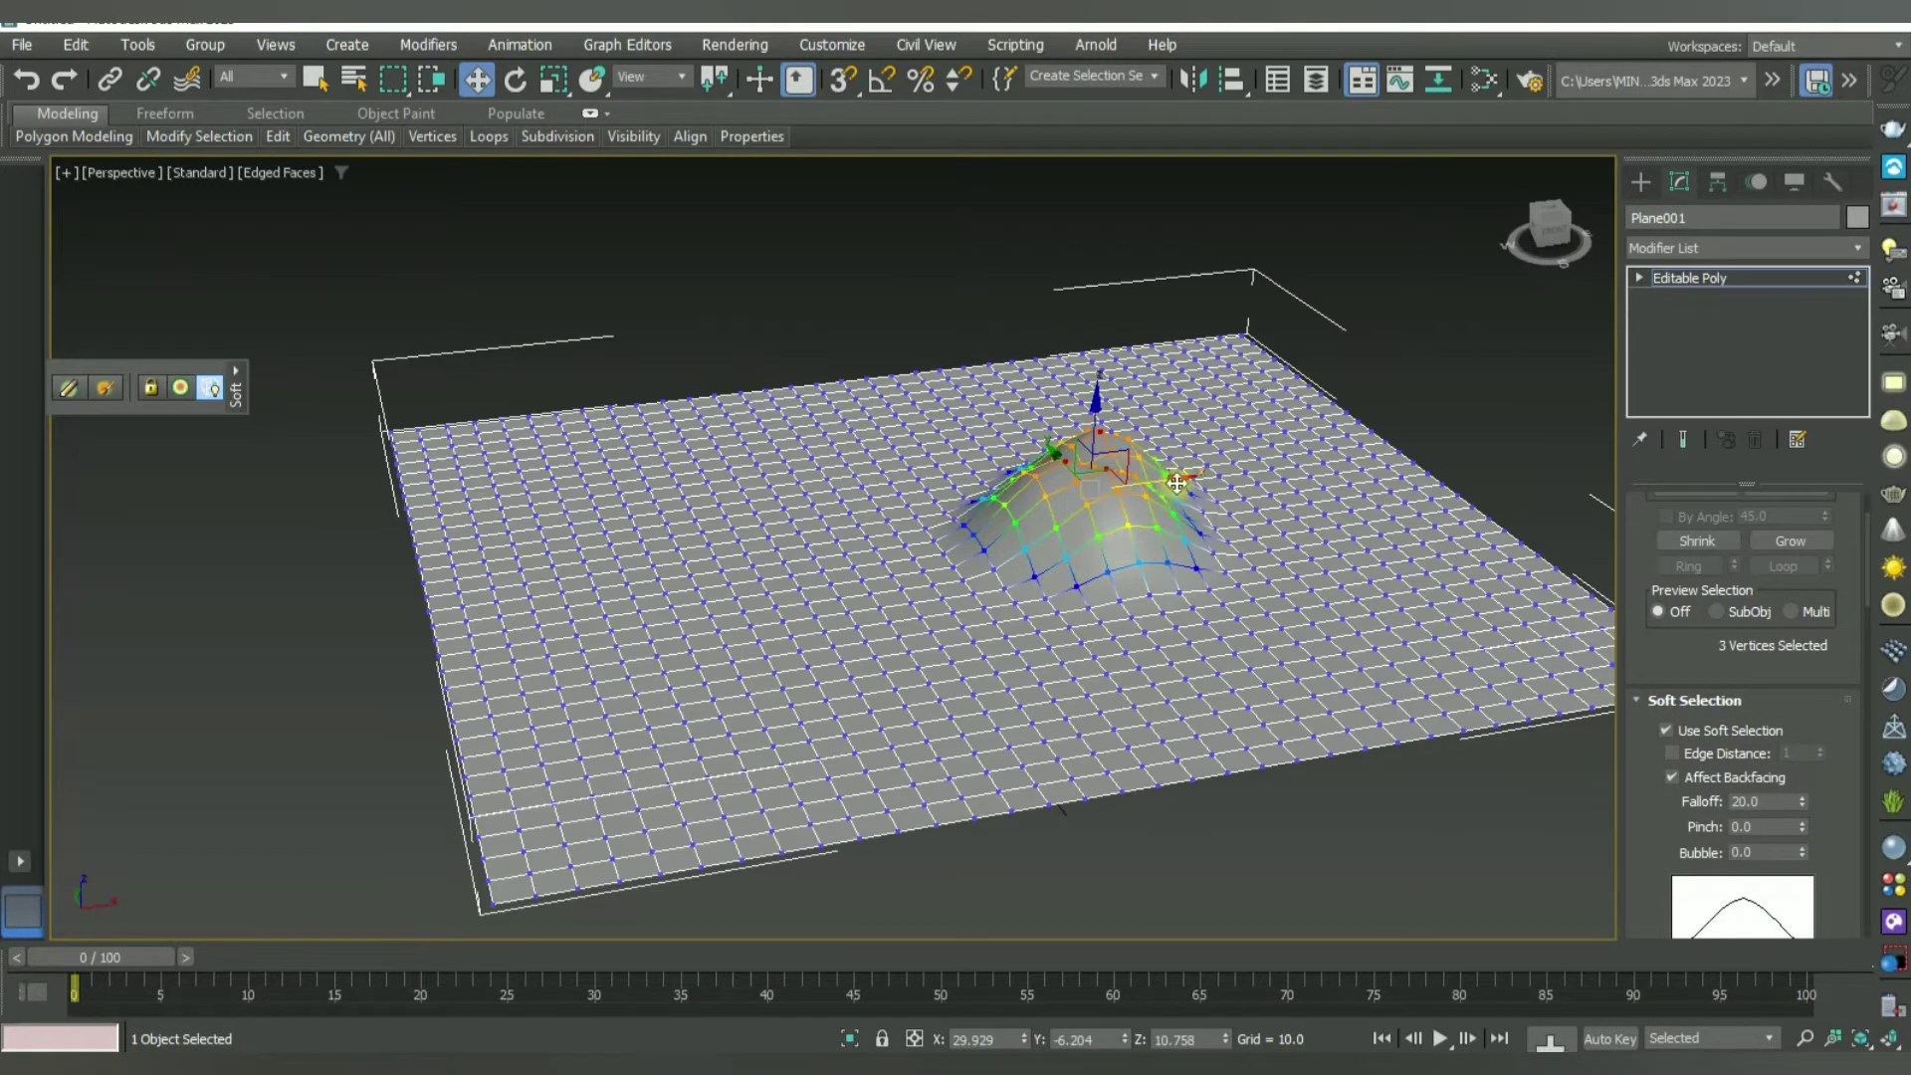
scroll(1105, 510, up, 1)
scroll(995, 525, up, 4)
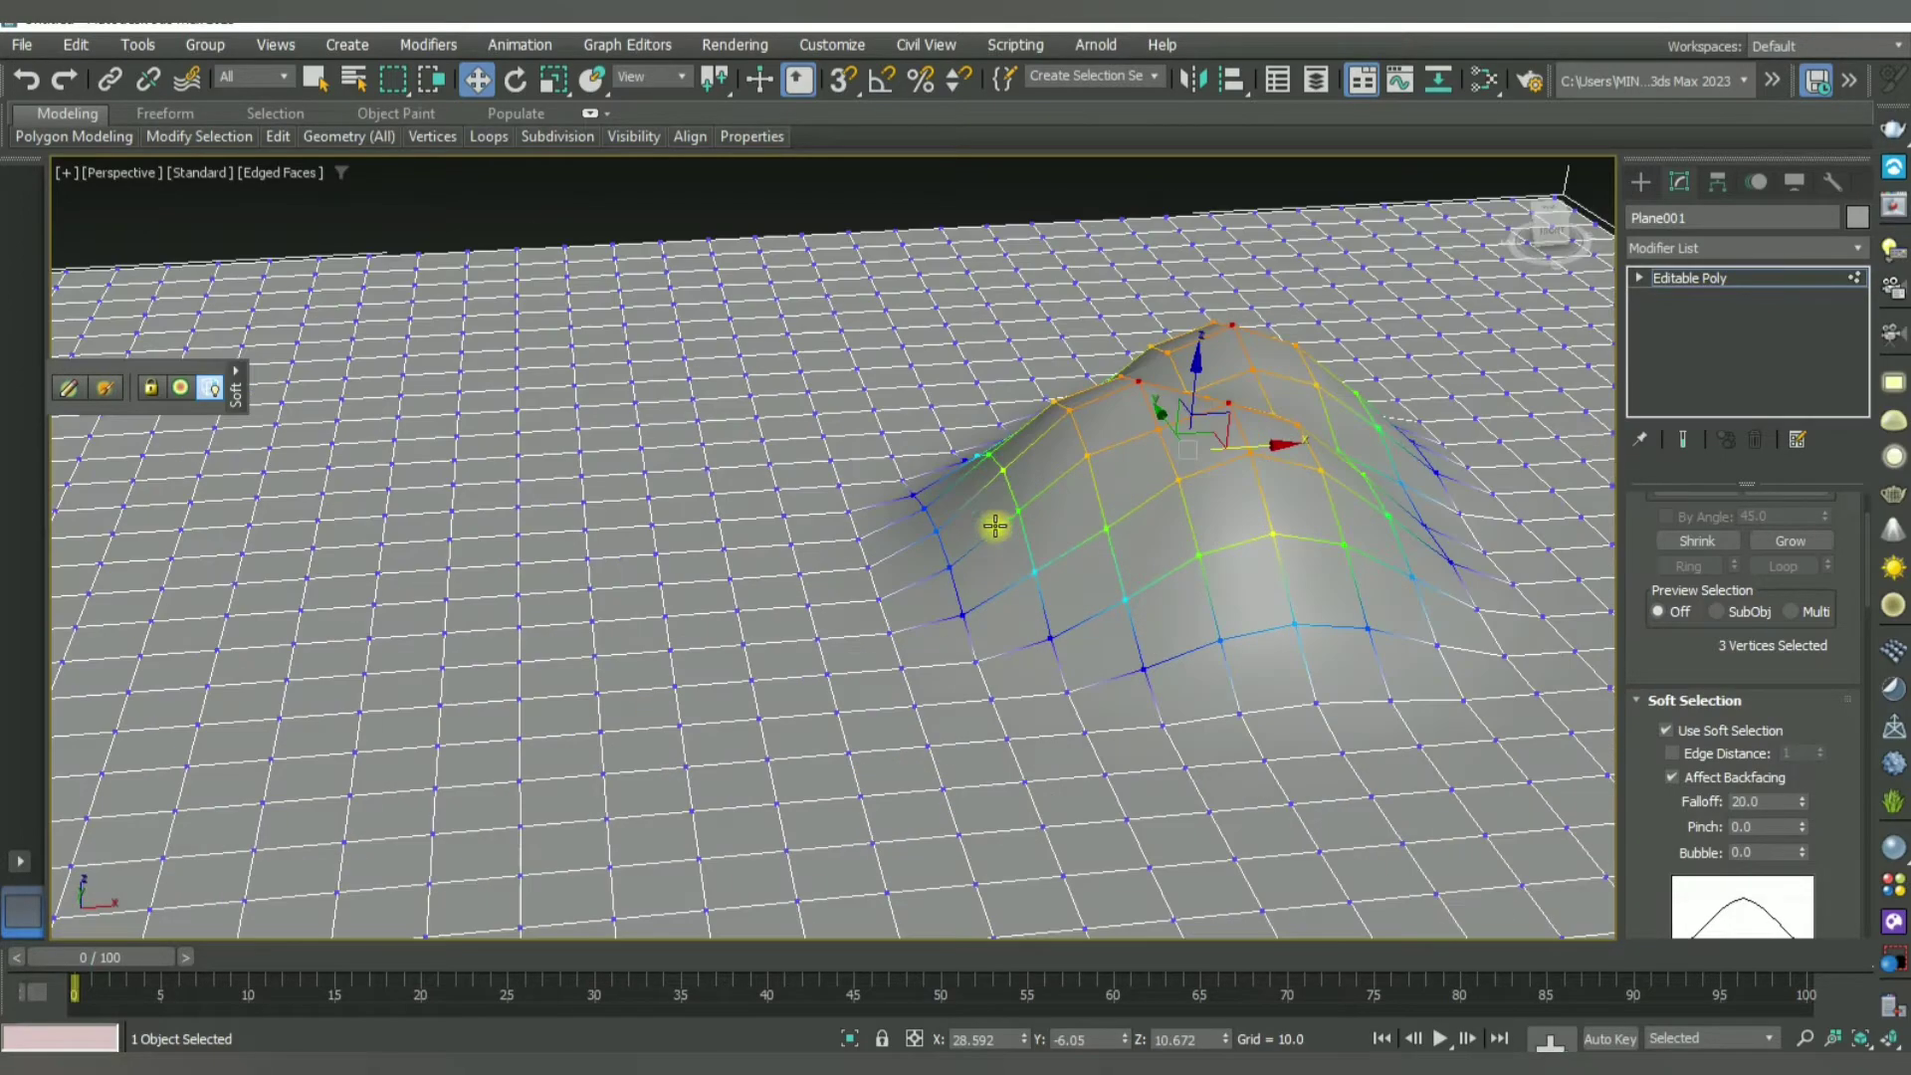
middle_drag(995, 526, 1115, 582)
drag(1282, 398, 1298, 293)
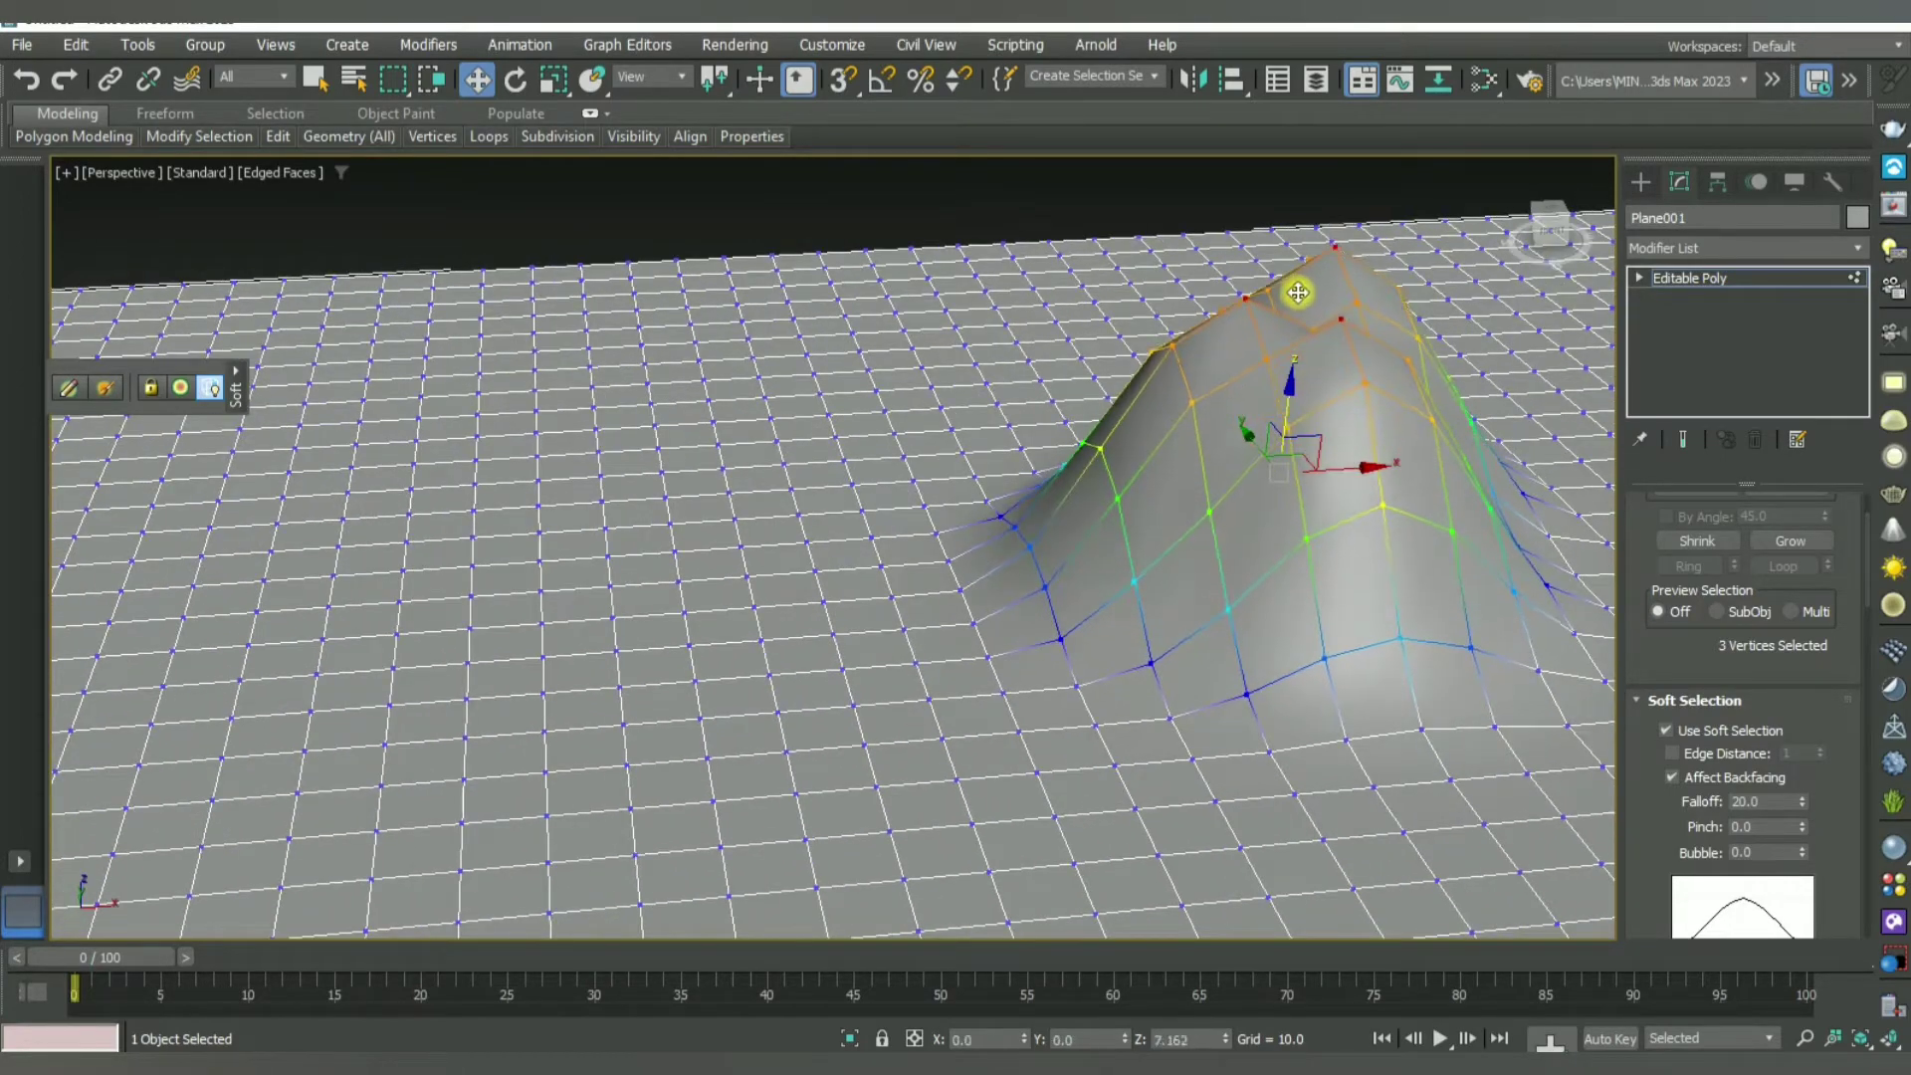
scroll(1288, 554, down, 3)
scroll(1237, 598, down, 4)
Step: Pick a vertex beside the bump and pull the bump down and to the left
click(1153, 560)
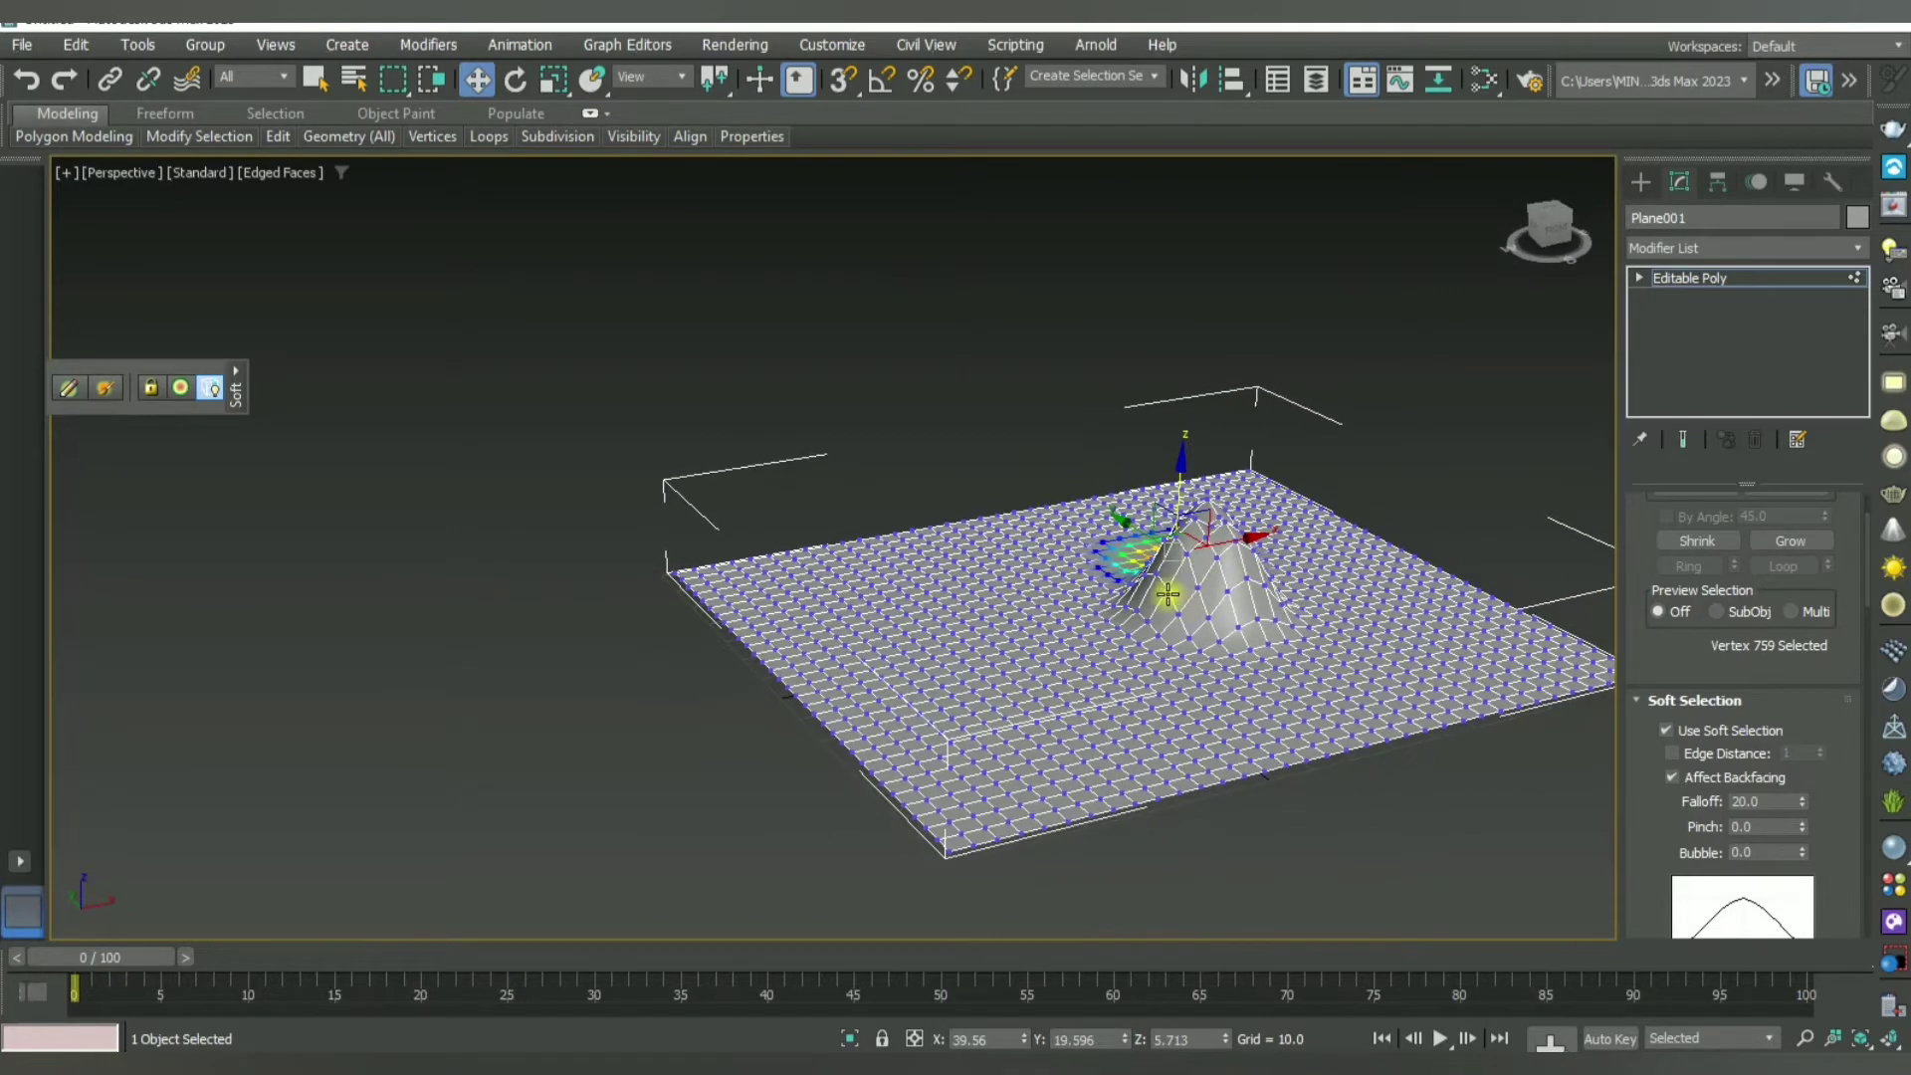
click(1176, 576)
alt+middle_drag(1235, 565, 1157, 534)
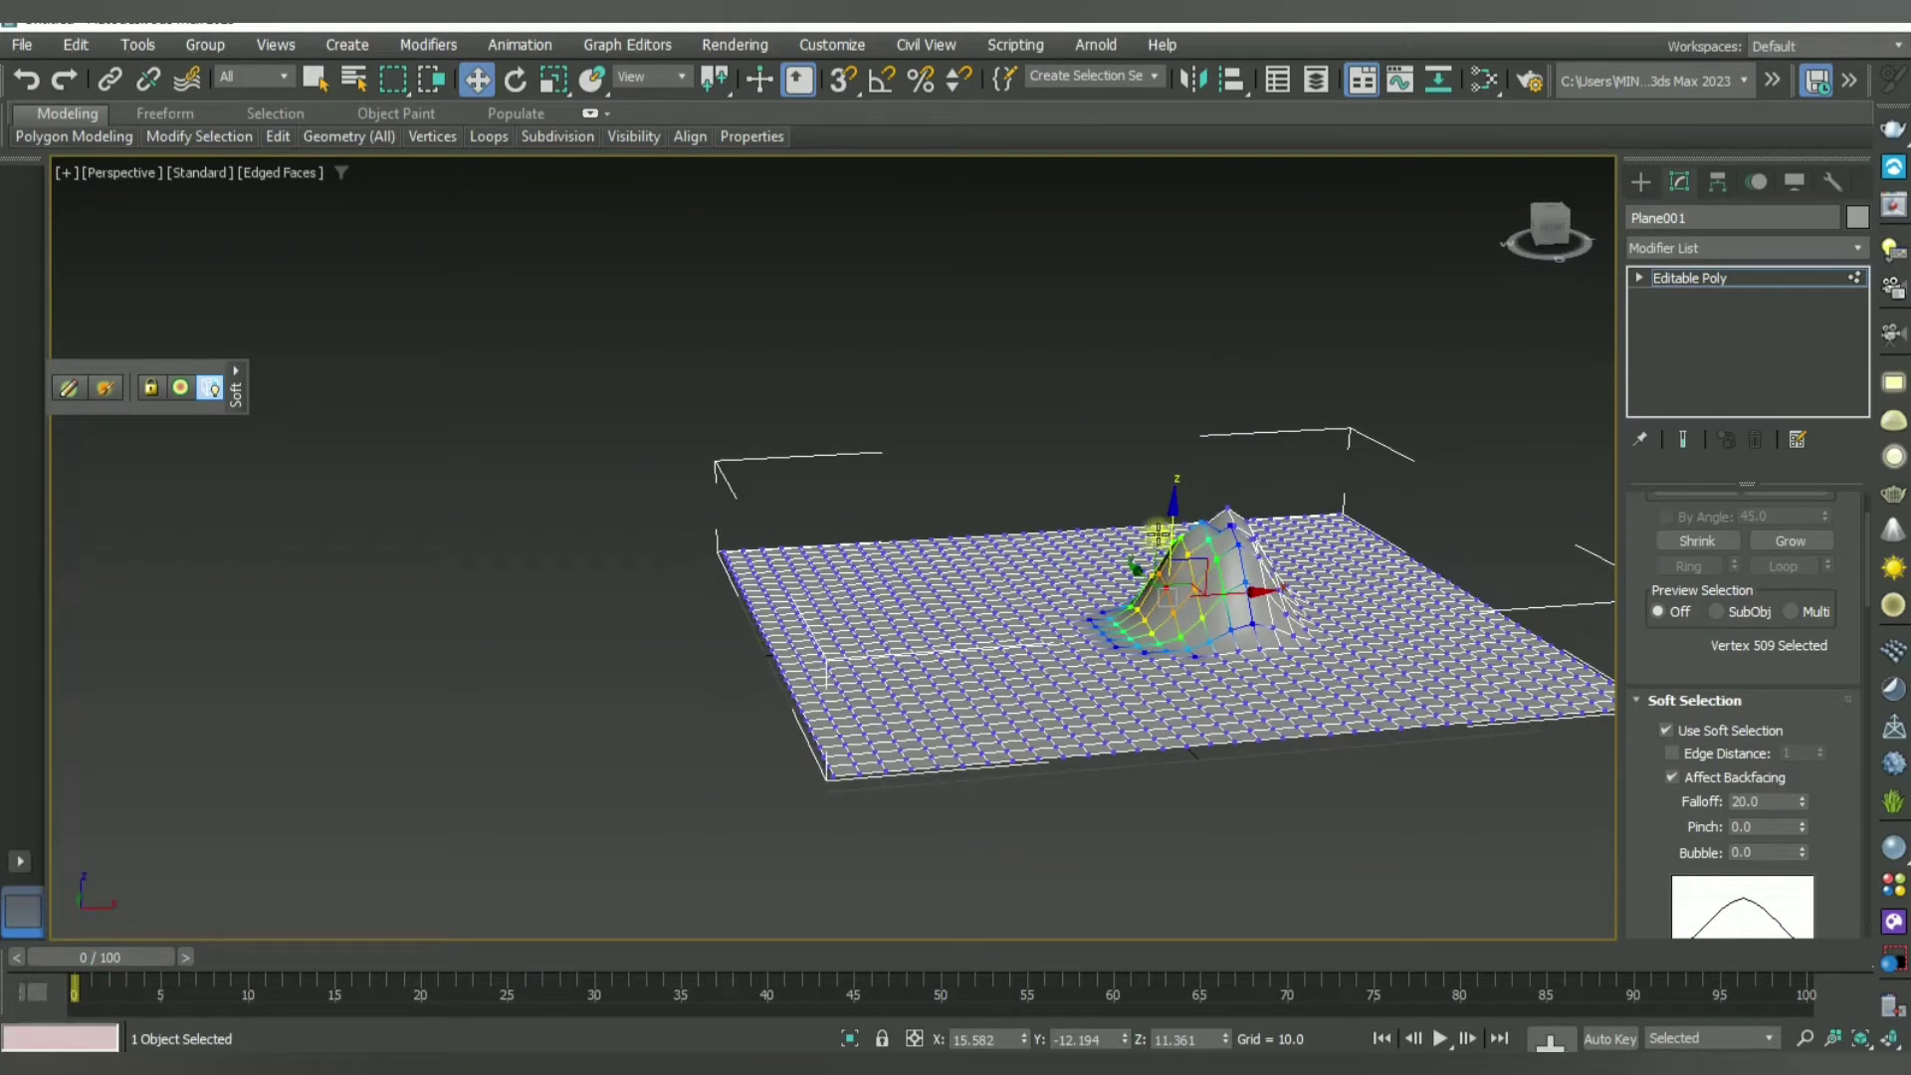
drag(1172, 528, 1109, 504)
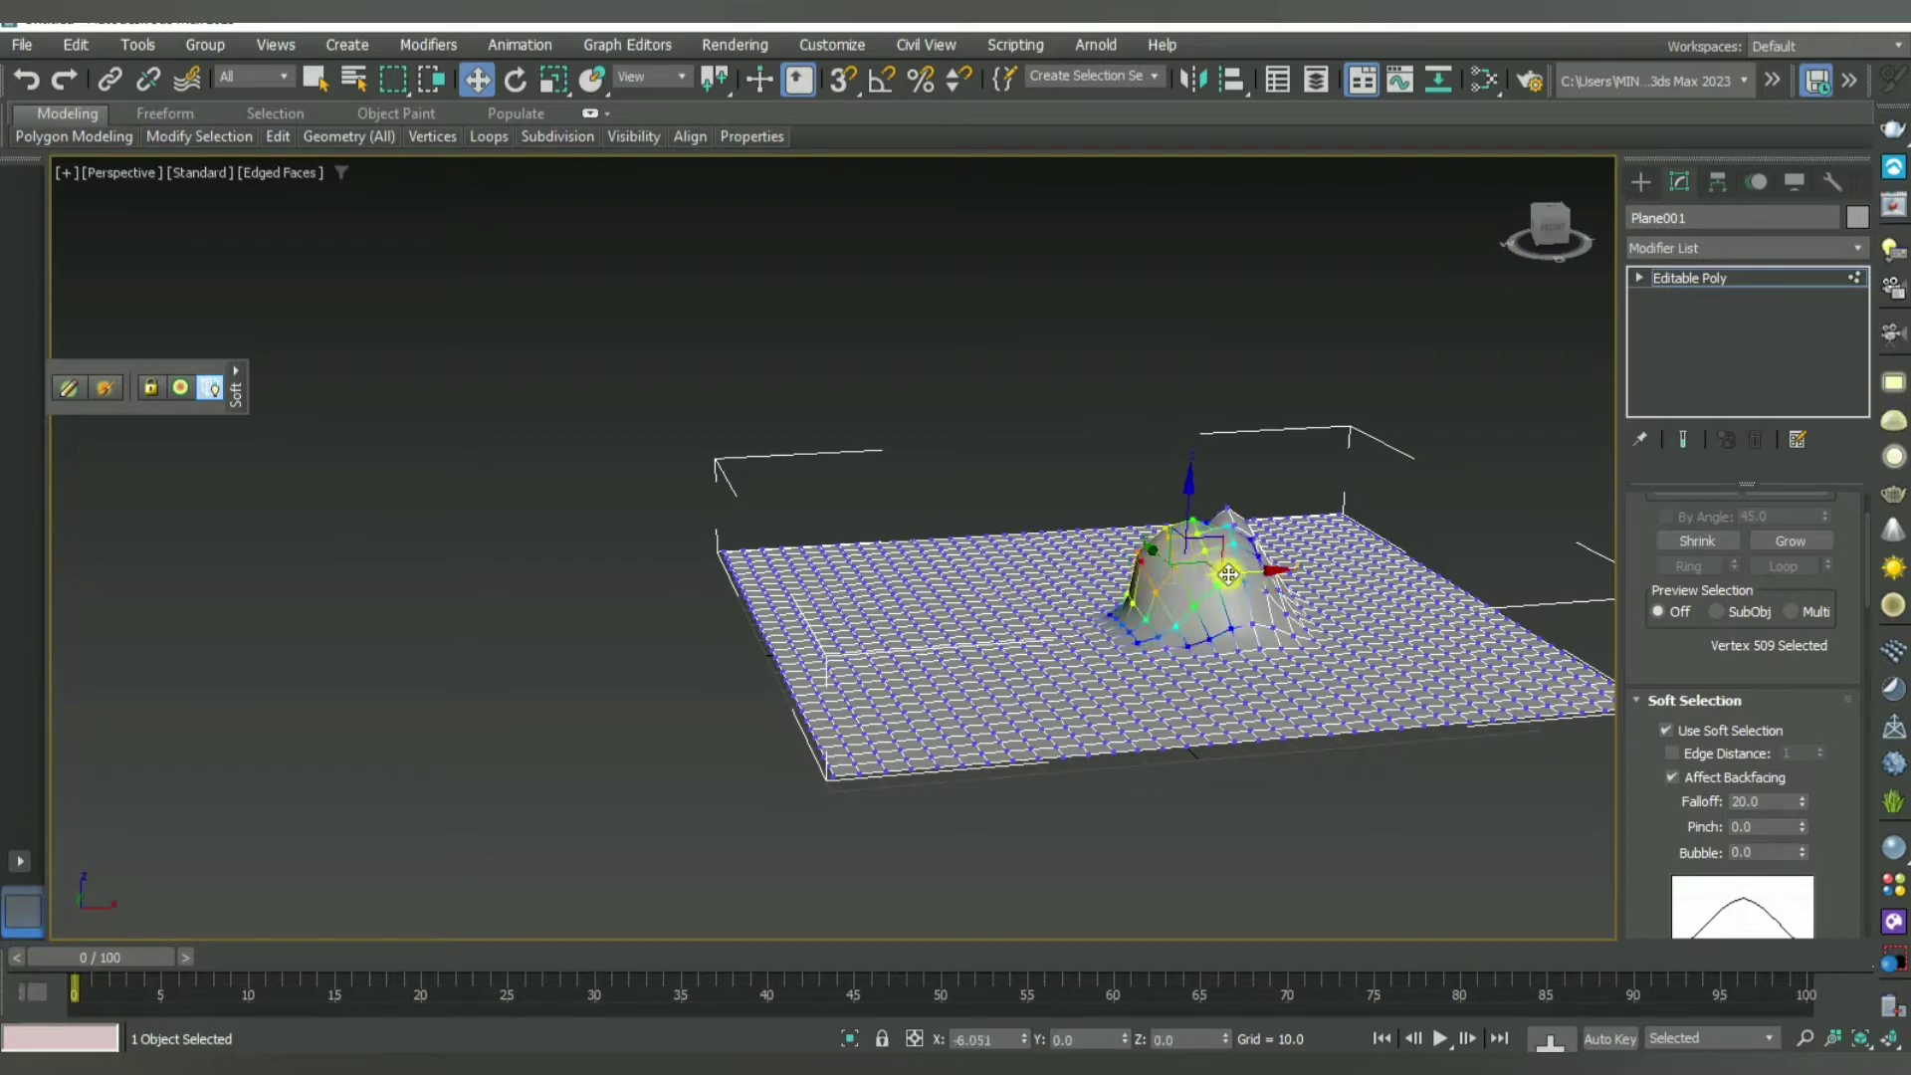
mouse_move(1228, 574)
mouse_down()
mouse_move(1024, 567)
mouse_move(1067, 648)
mouse_up()
mouse_move(1067, 648)
alt+middle_down()
mouse_move(1237, 611)
mouse_move(1280, 631)
mouse_move(1058, 644)
alt+middle_up()
scroll(1128, 591, up, 4)
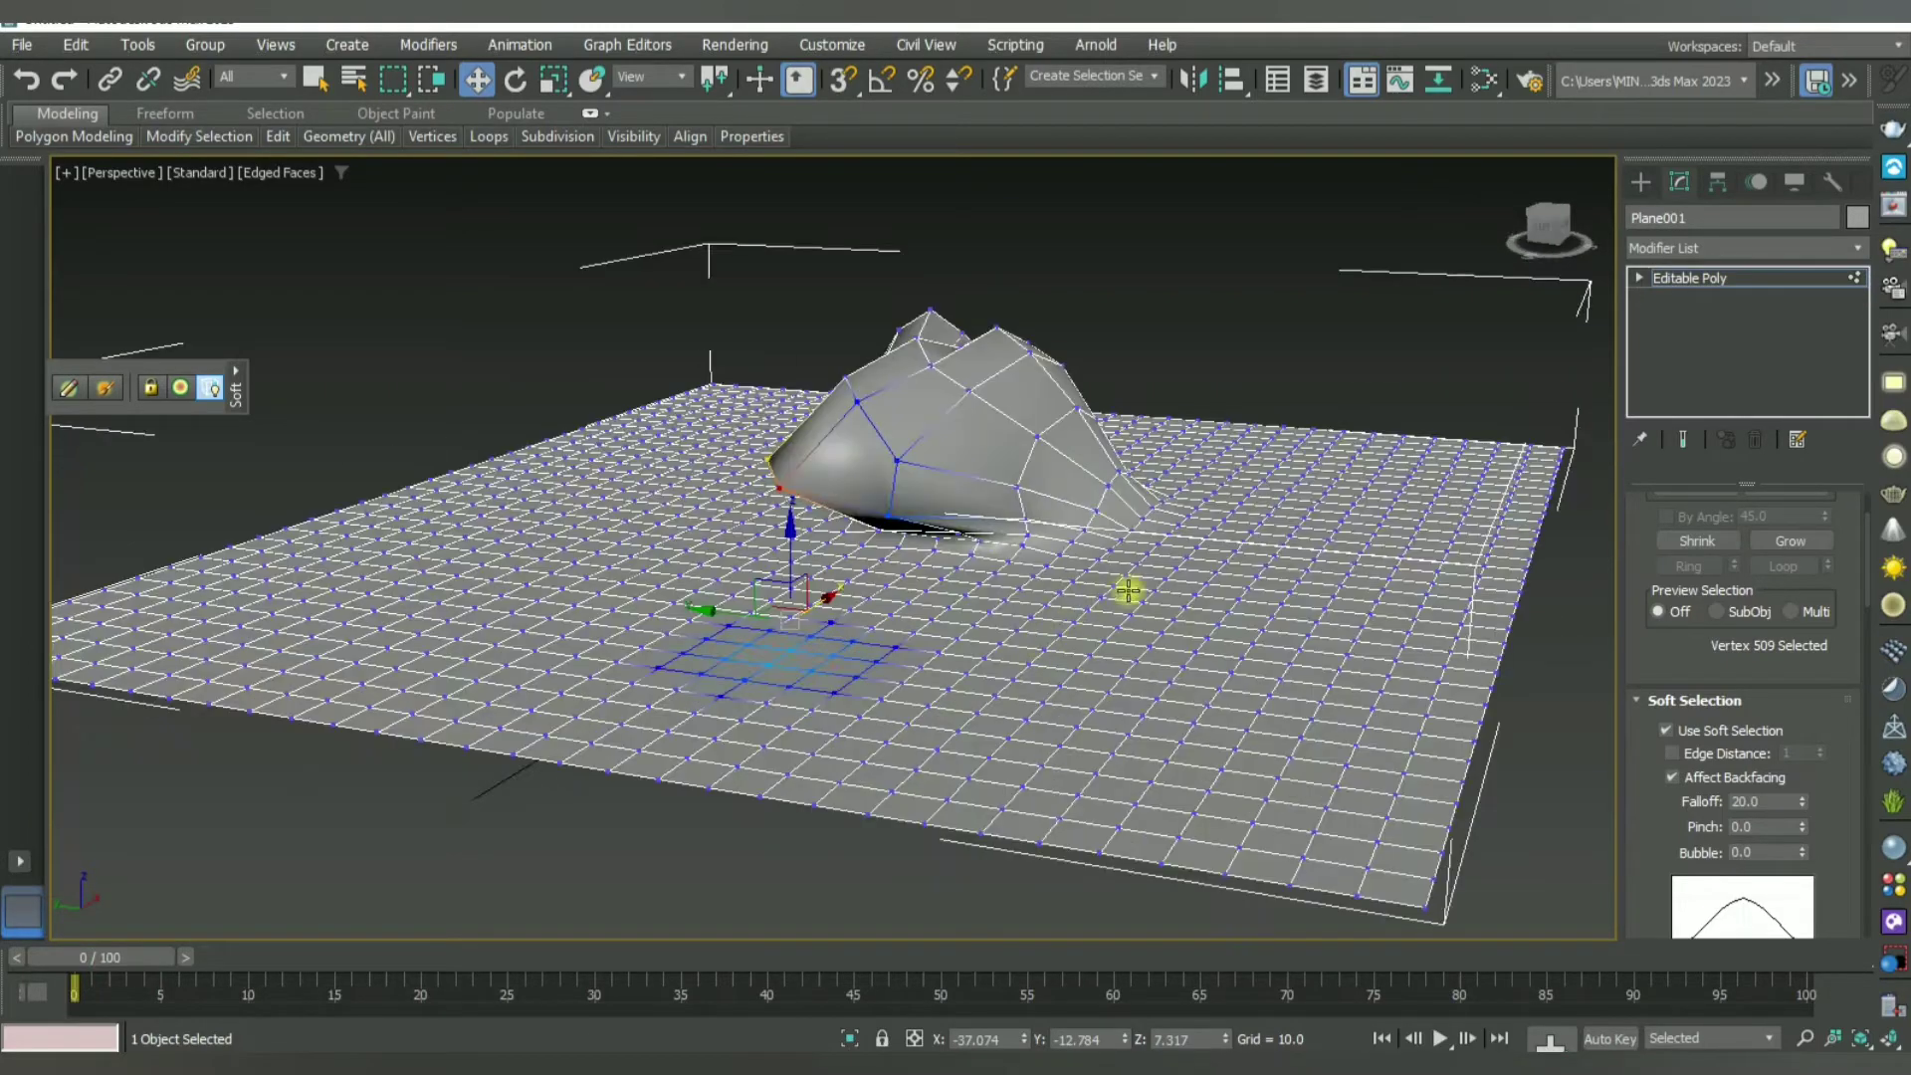
Step: Reshape the bump by moving a vertex on its side
click(1090, 501)
mouse_move(1090, 501)
alt+middle_down()
mouse_move(1202, 558)
mouse_move(1085, 512)
alt+middle_up()
click(1085, 518)
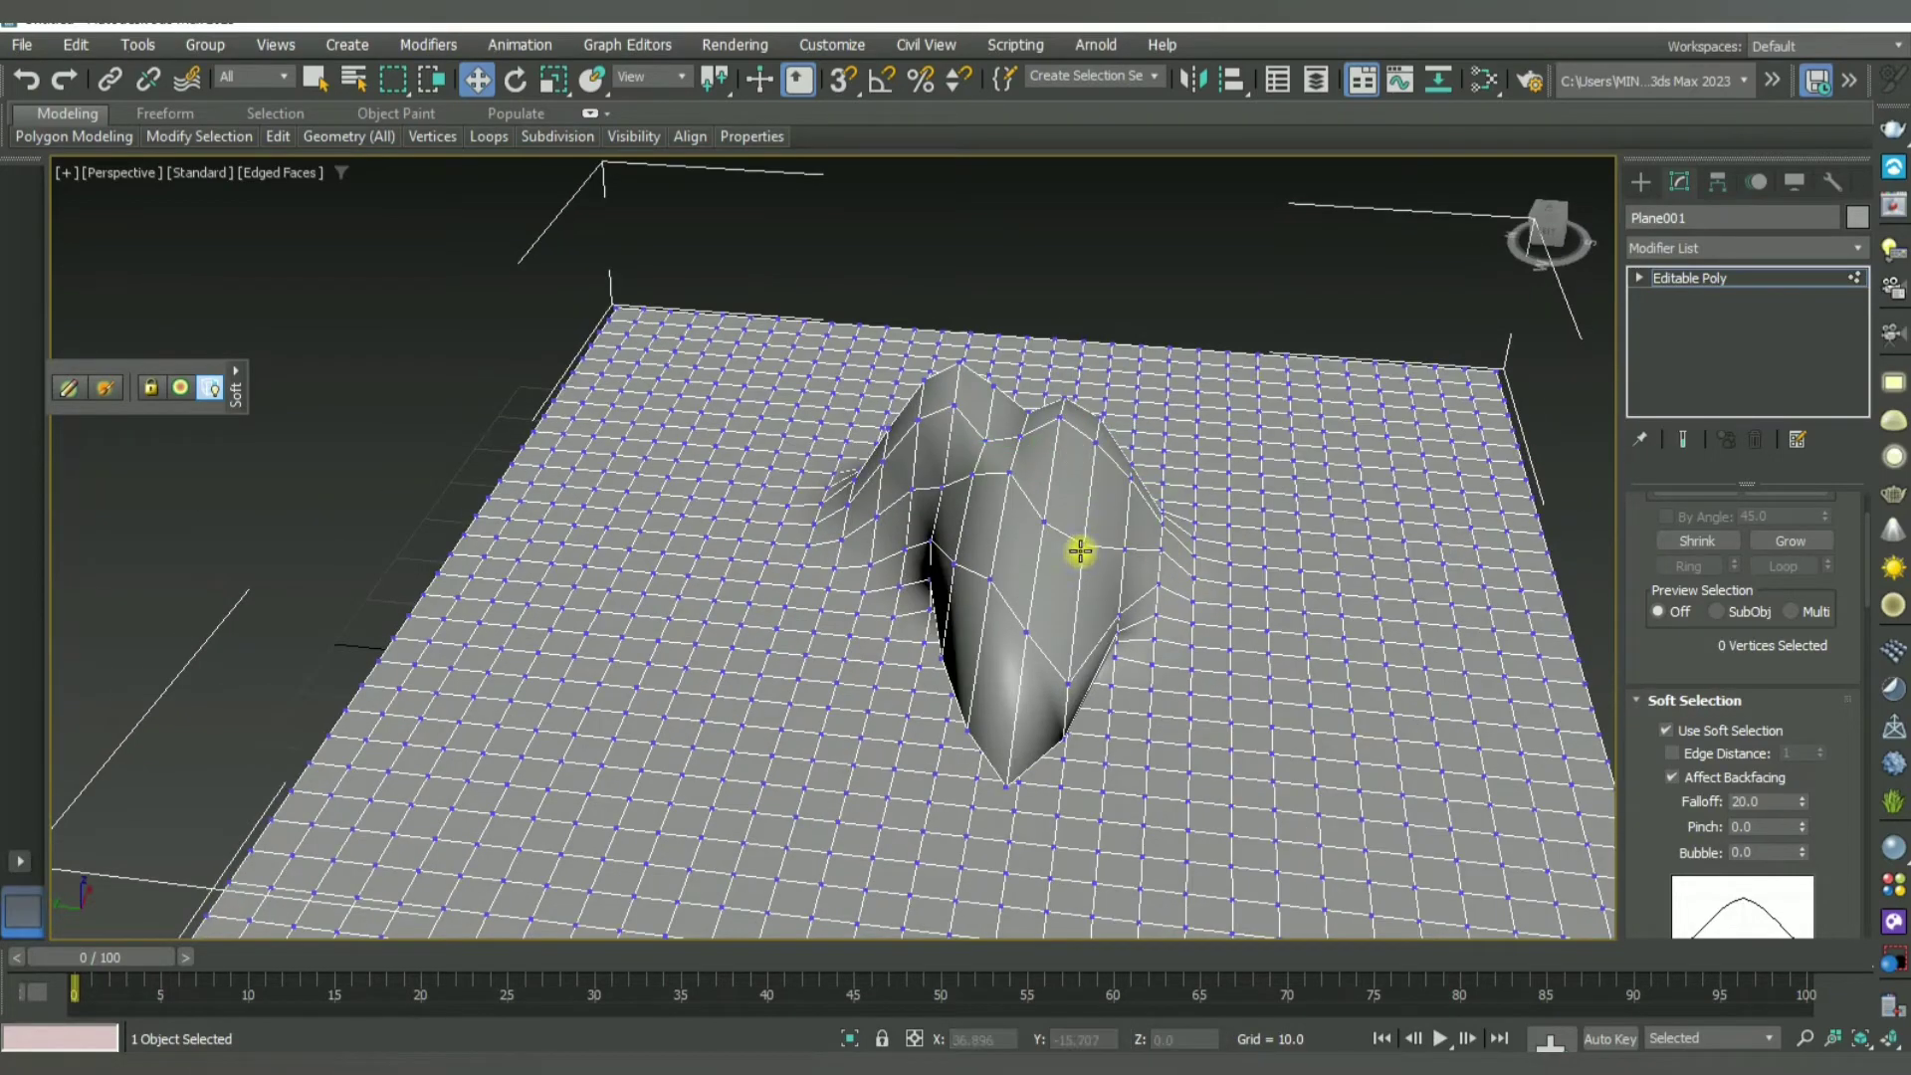
click(1080, 550)
mouse_move(991, 622)
mouse_down()
mouse_move(1175, 662)
mouse_move(1000, 605)
mouse_up()
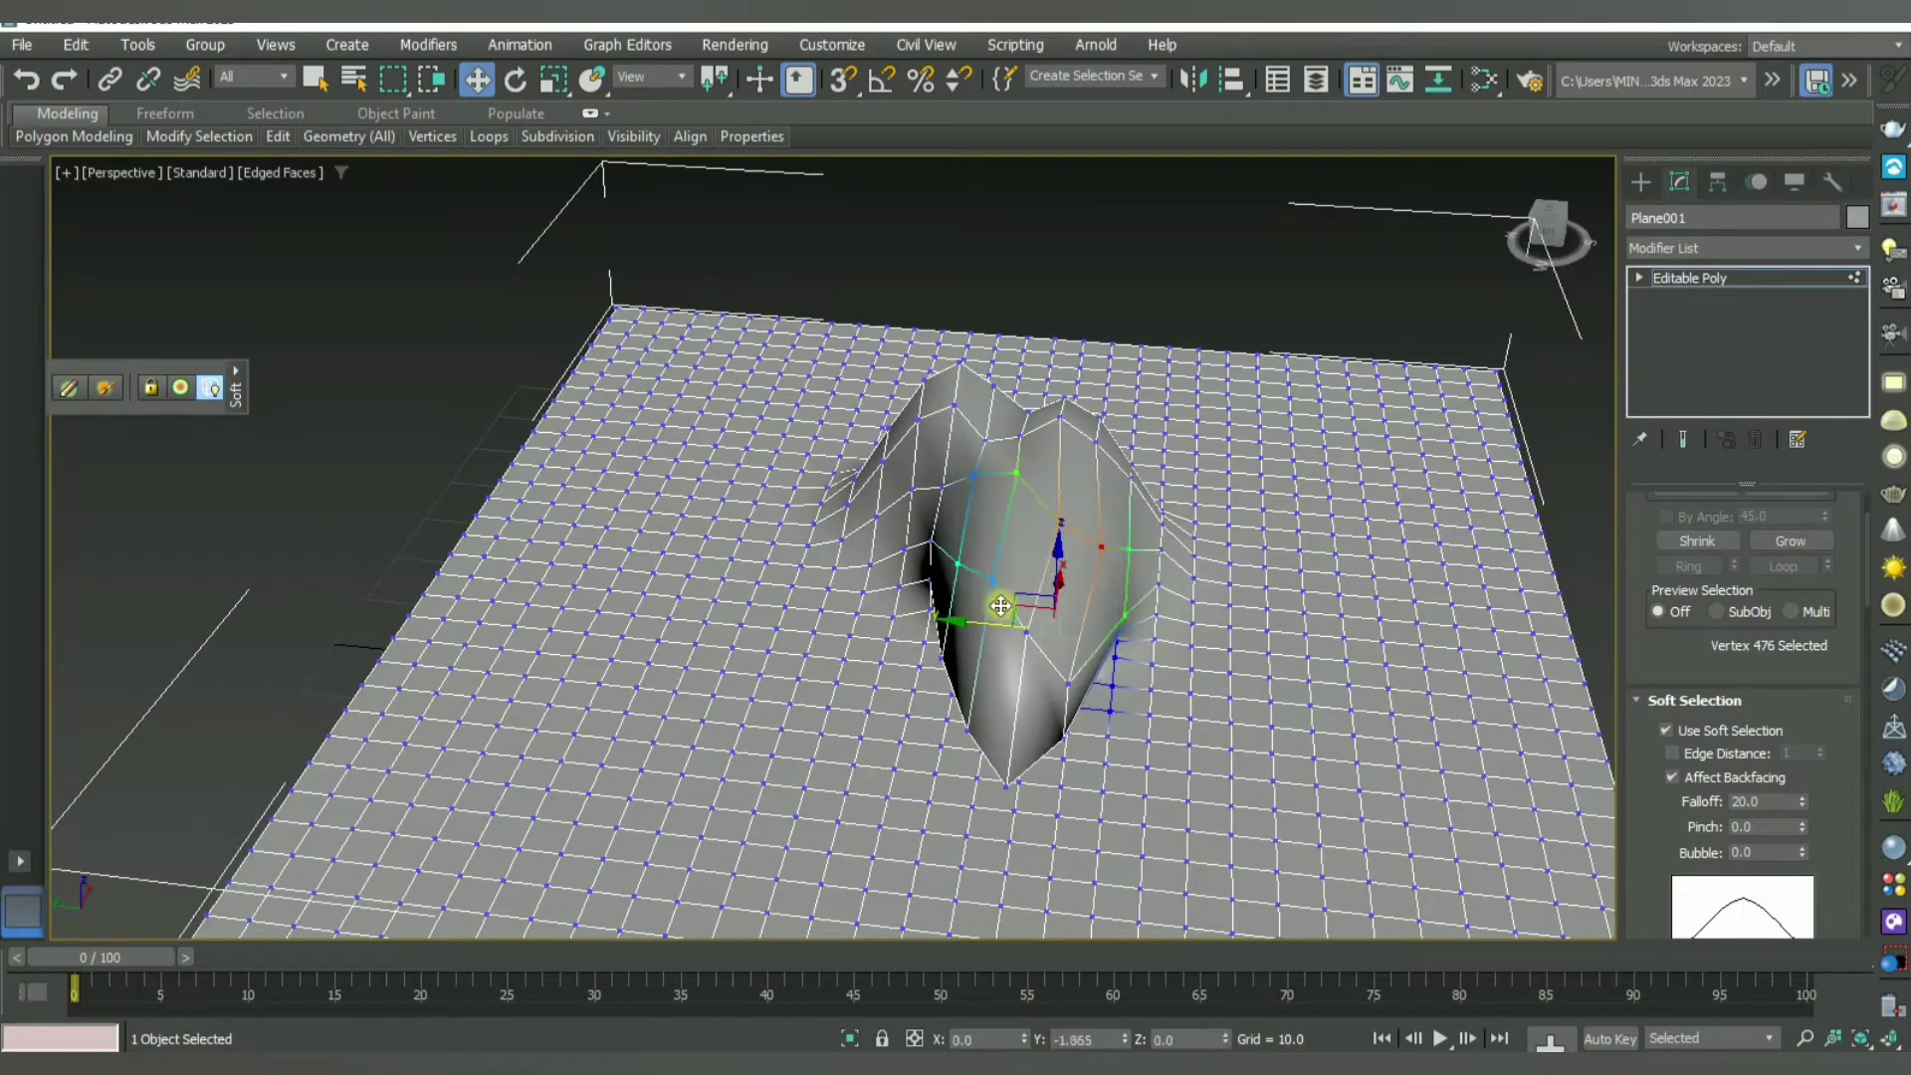
mouse_move(1000, 606)
alt+middle_down()
mouse_move(1105, 674)
mouse_move(1394, 755)
alt+middle_up()
Step: Pull flat-grid vertices up into two new bumps and deform the surface between them
click(1404, 751)
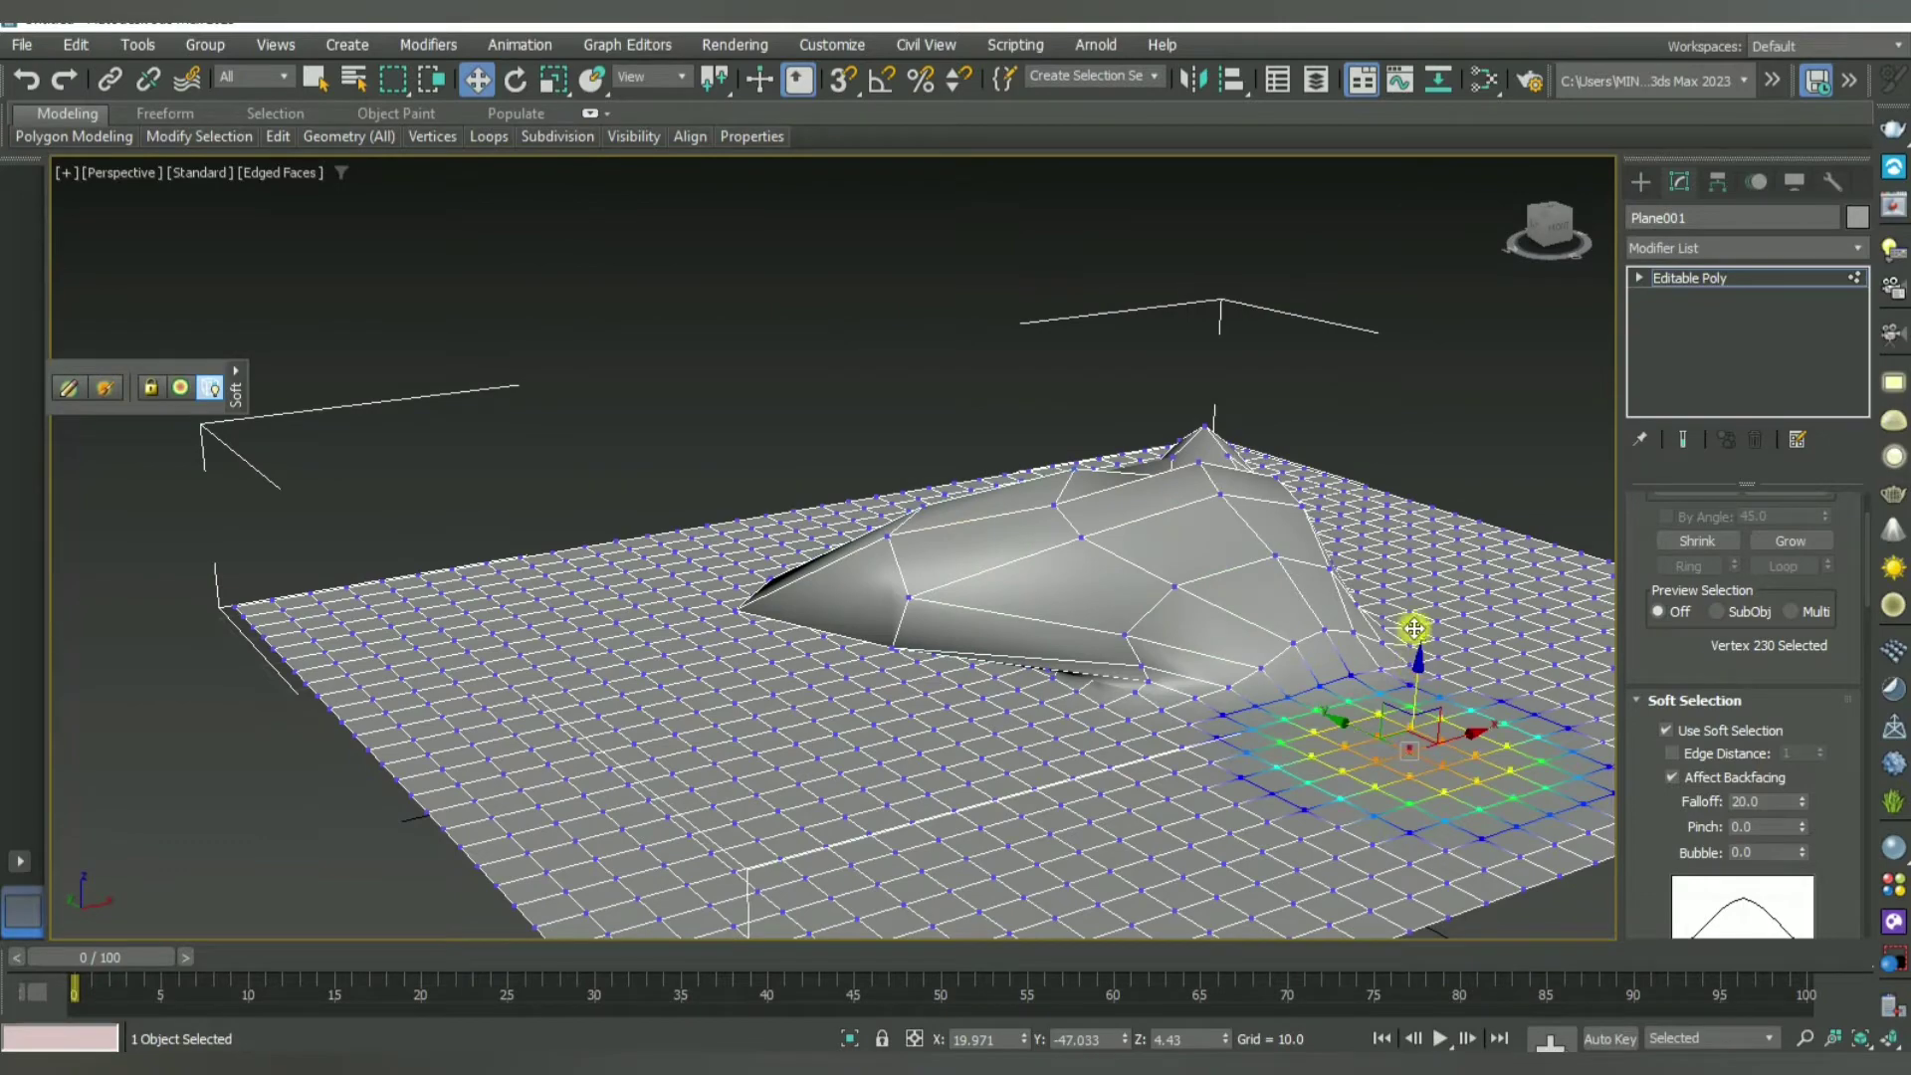
drag(1414, 628, 1429, 491)
mouse_move(1430, 491)
alt+middle_down()
mouse_move(1250, 790)
mouse_move(1087, 686)
alt+middle_up()
click(1087, 686)
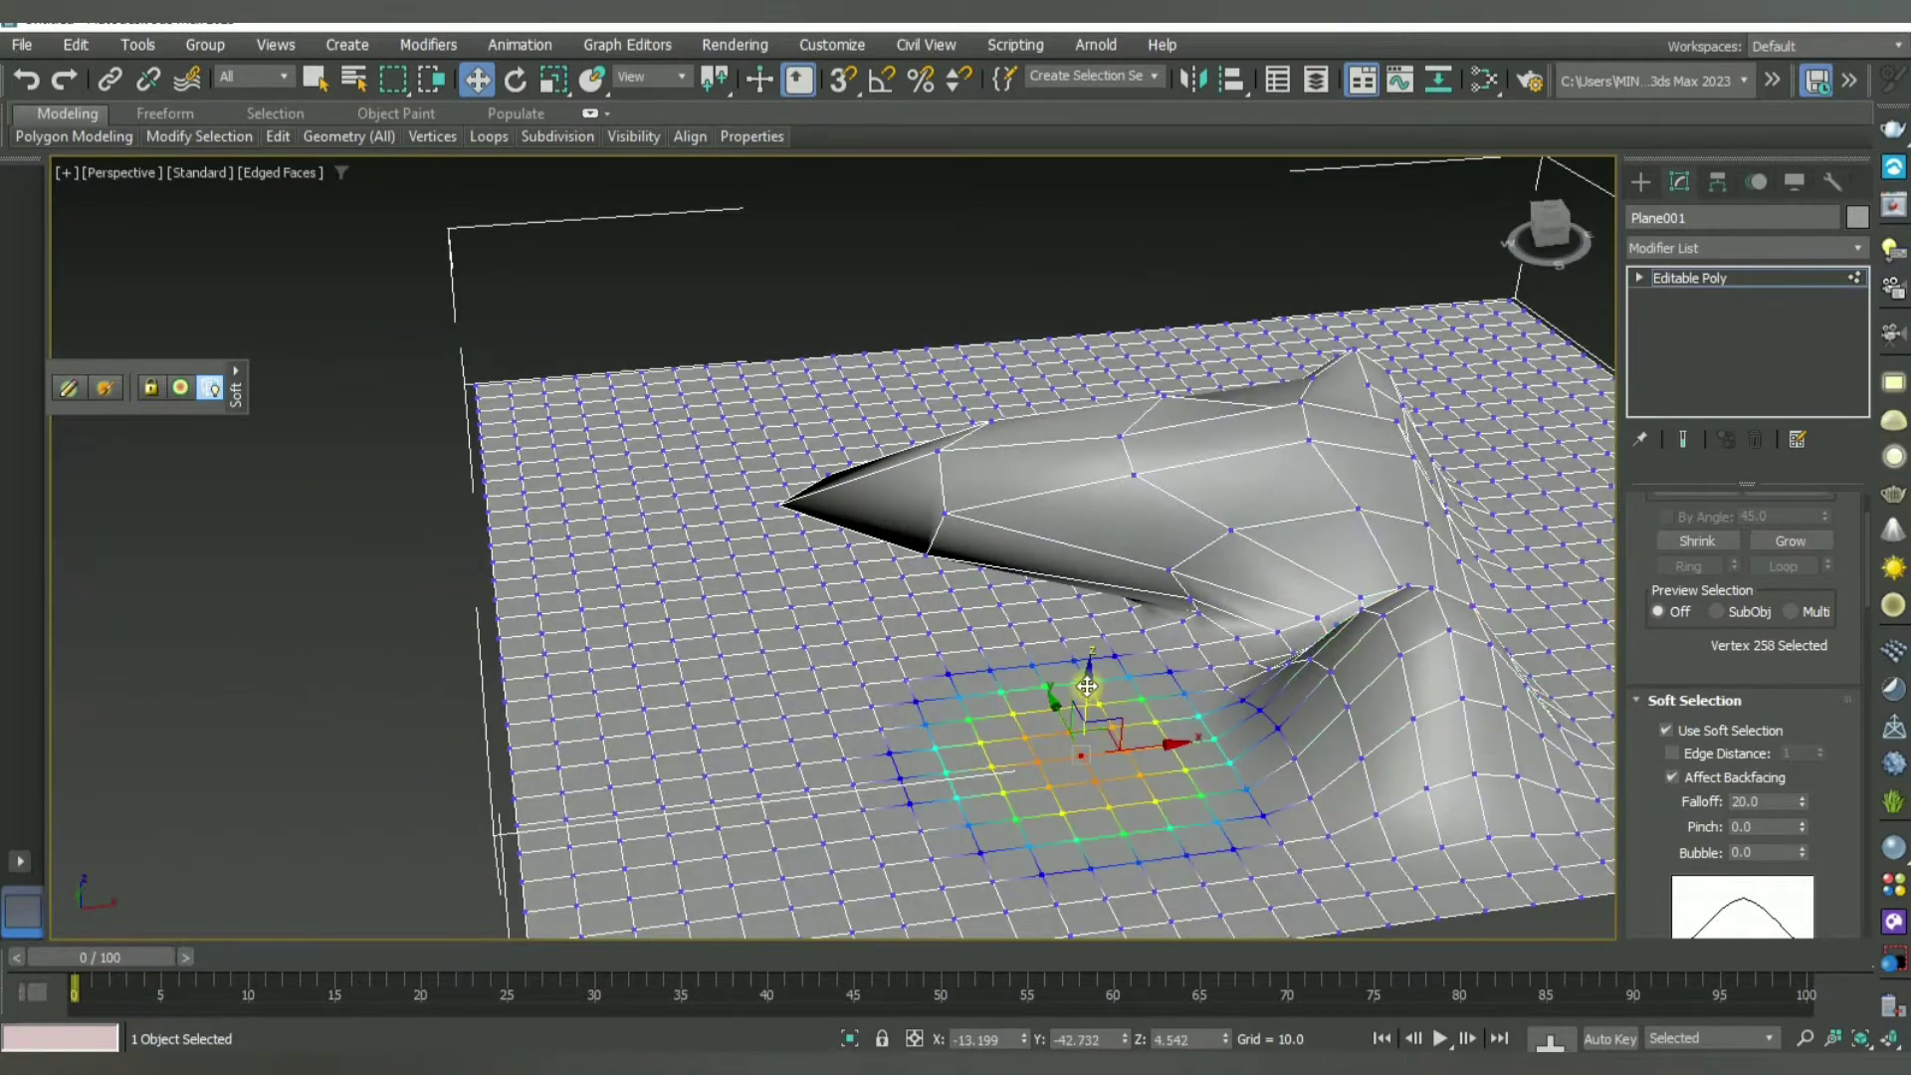
mouse_move(1087, 685)
mouse_down()
mouse_move(1118, 546)
mouse_move(1127, 681)
mouse_up()
click(1229, 607)
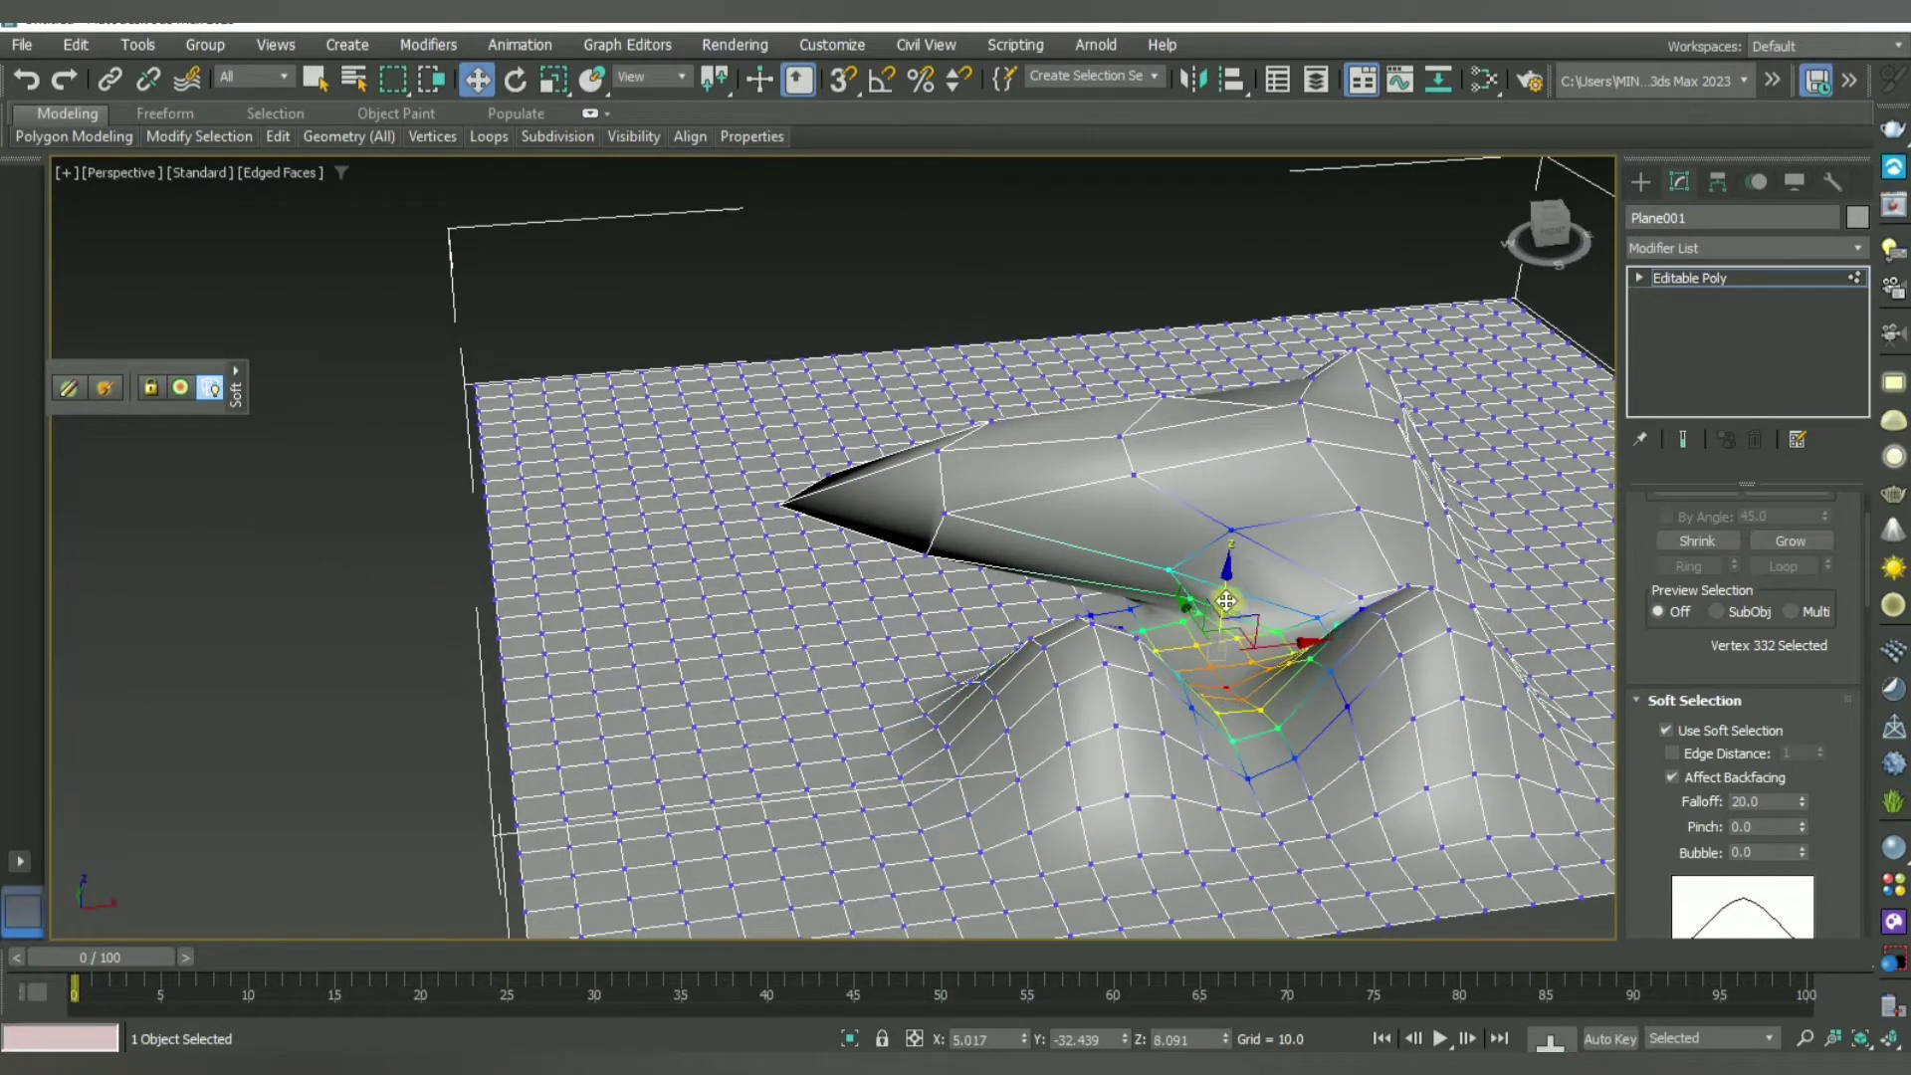
drag(1226, 601, 1246, 482)
mouse_move(1245, 482)
alt+middle_down()
mouse_move(1237, 733)
mouse_move(1322, 691)
mouse_move(633, 824)
alt+middle_up()
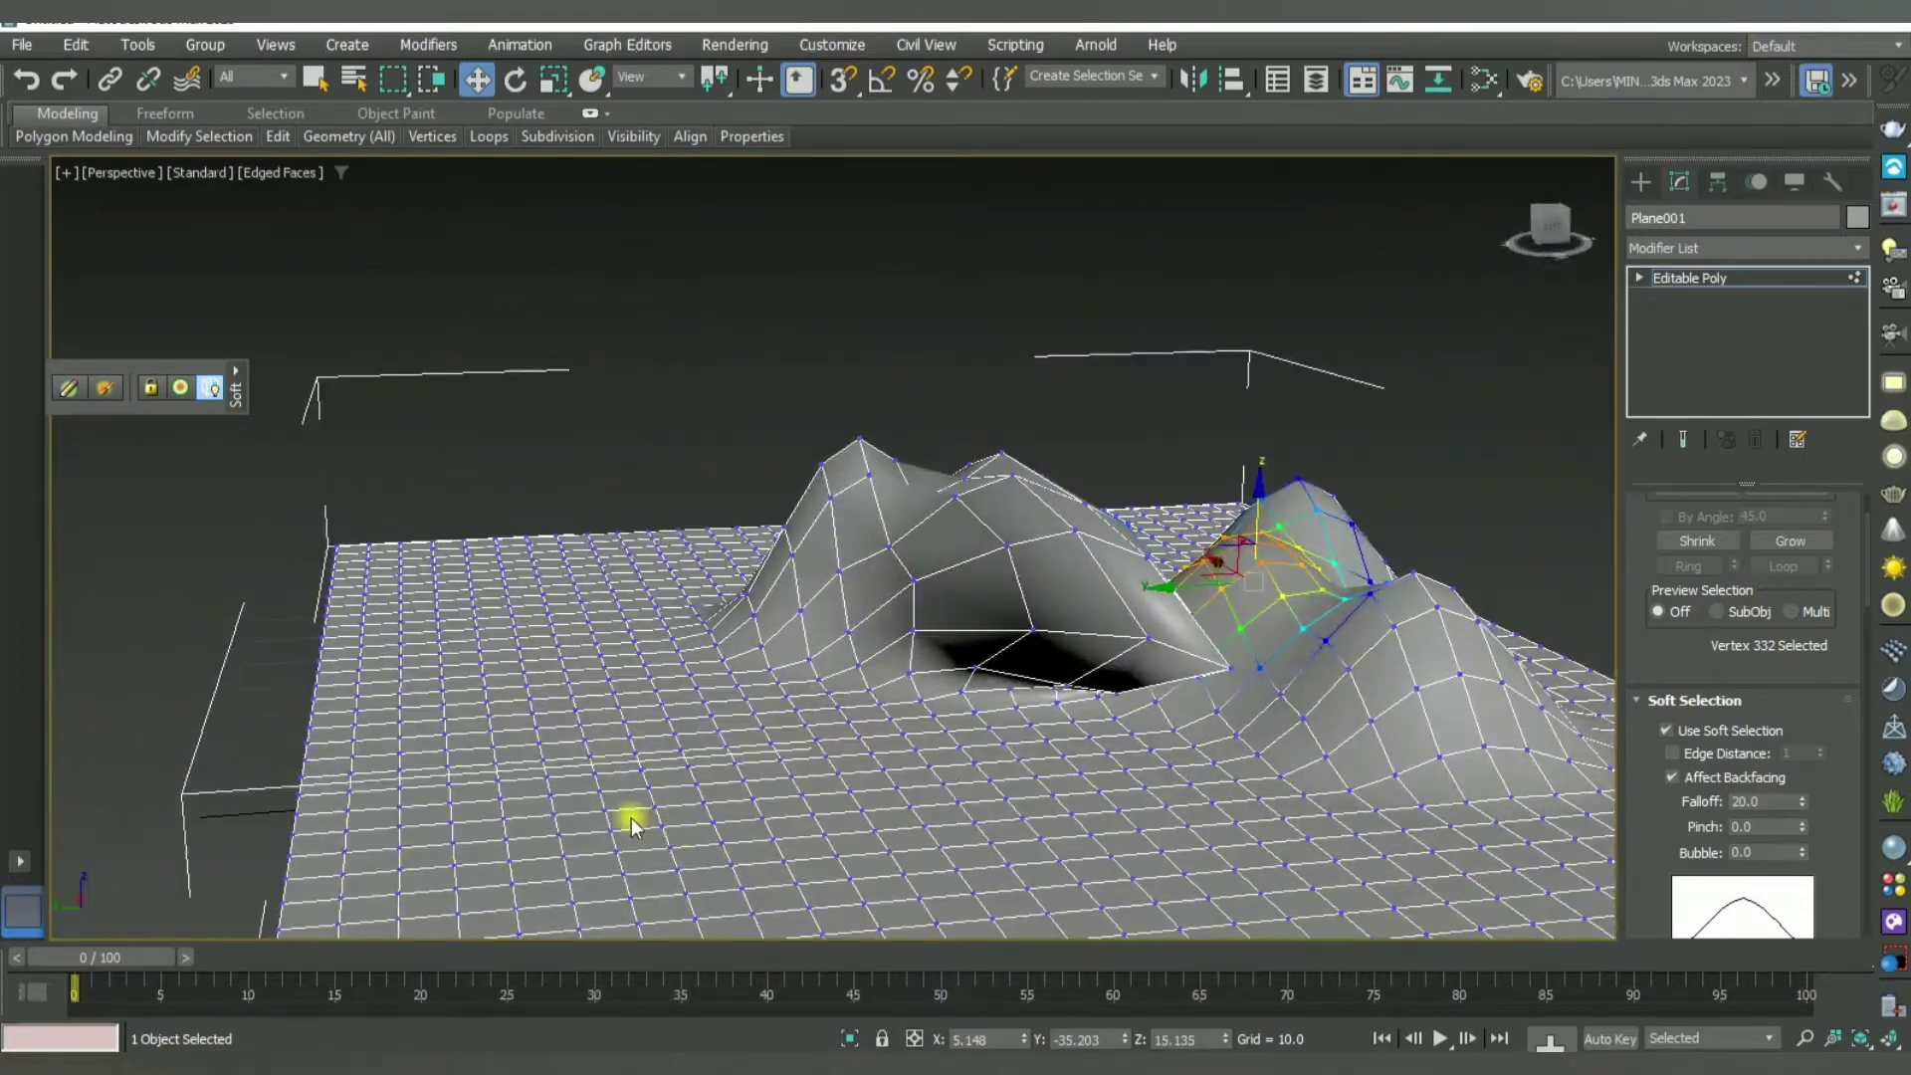
Step: Raise more vertices into rounded bumps beside the ridge and reshape around the pointed form
click(691, 779)
drag(691, 778, 704, 606)
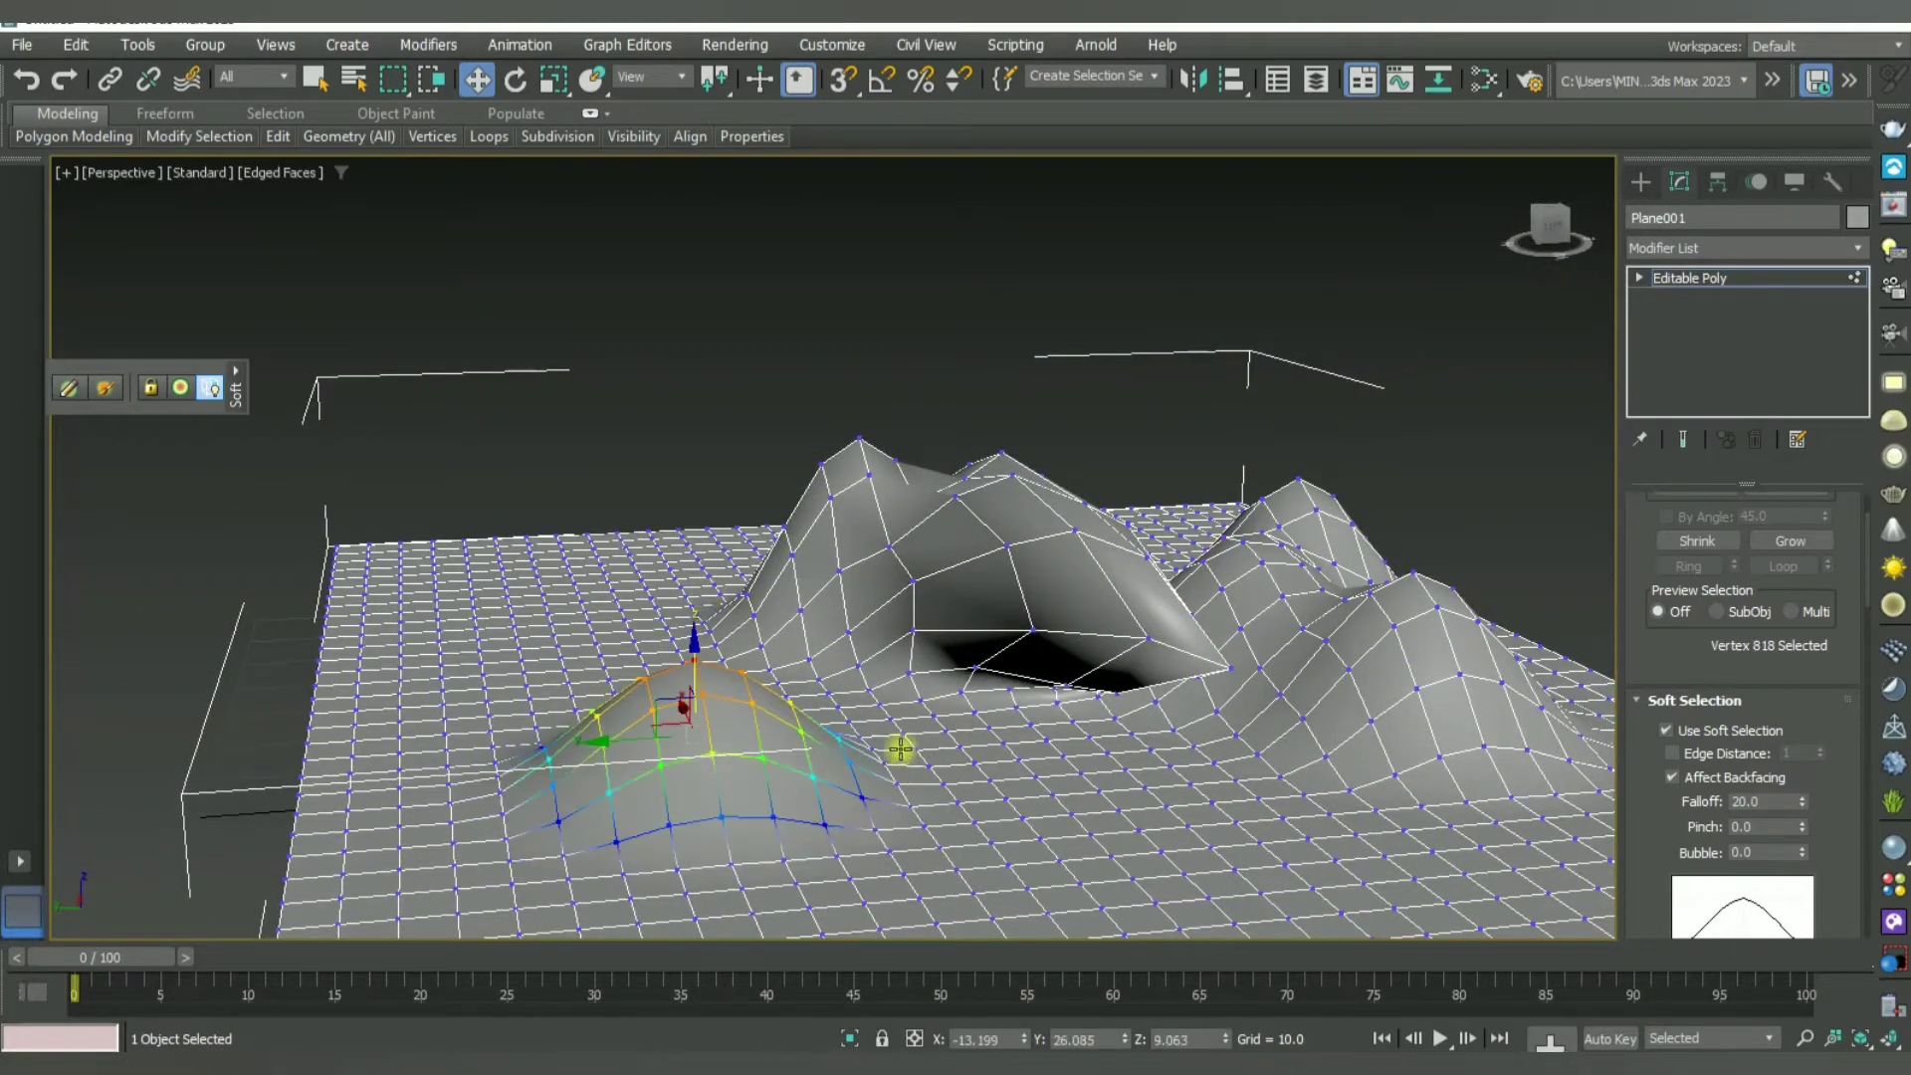
alt+middle_drag(899, 749, 874, 670)
click(876, 627)
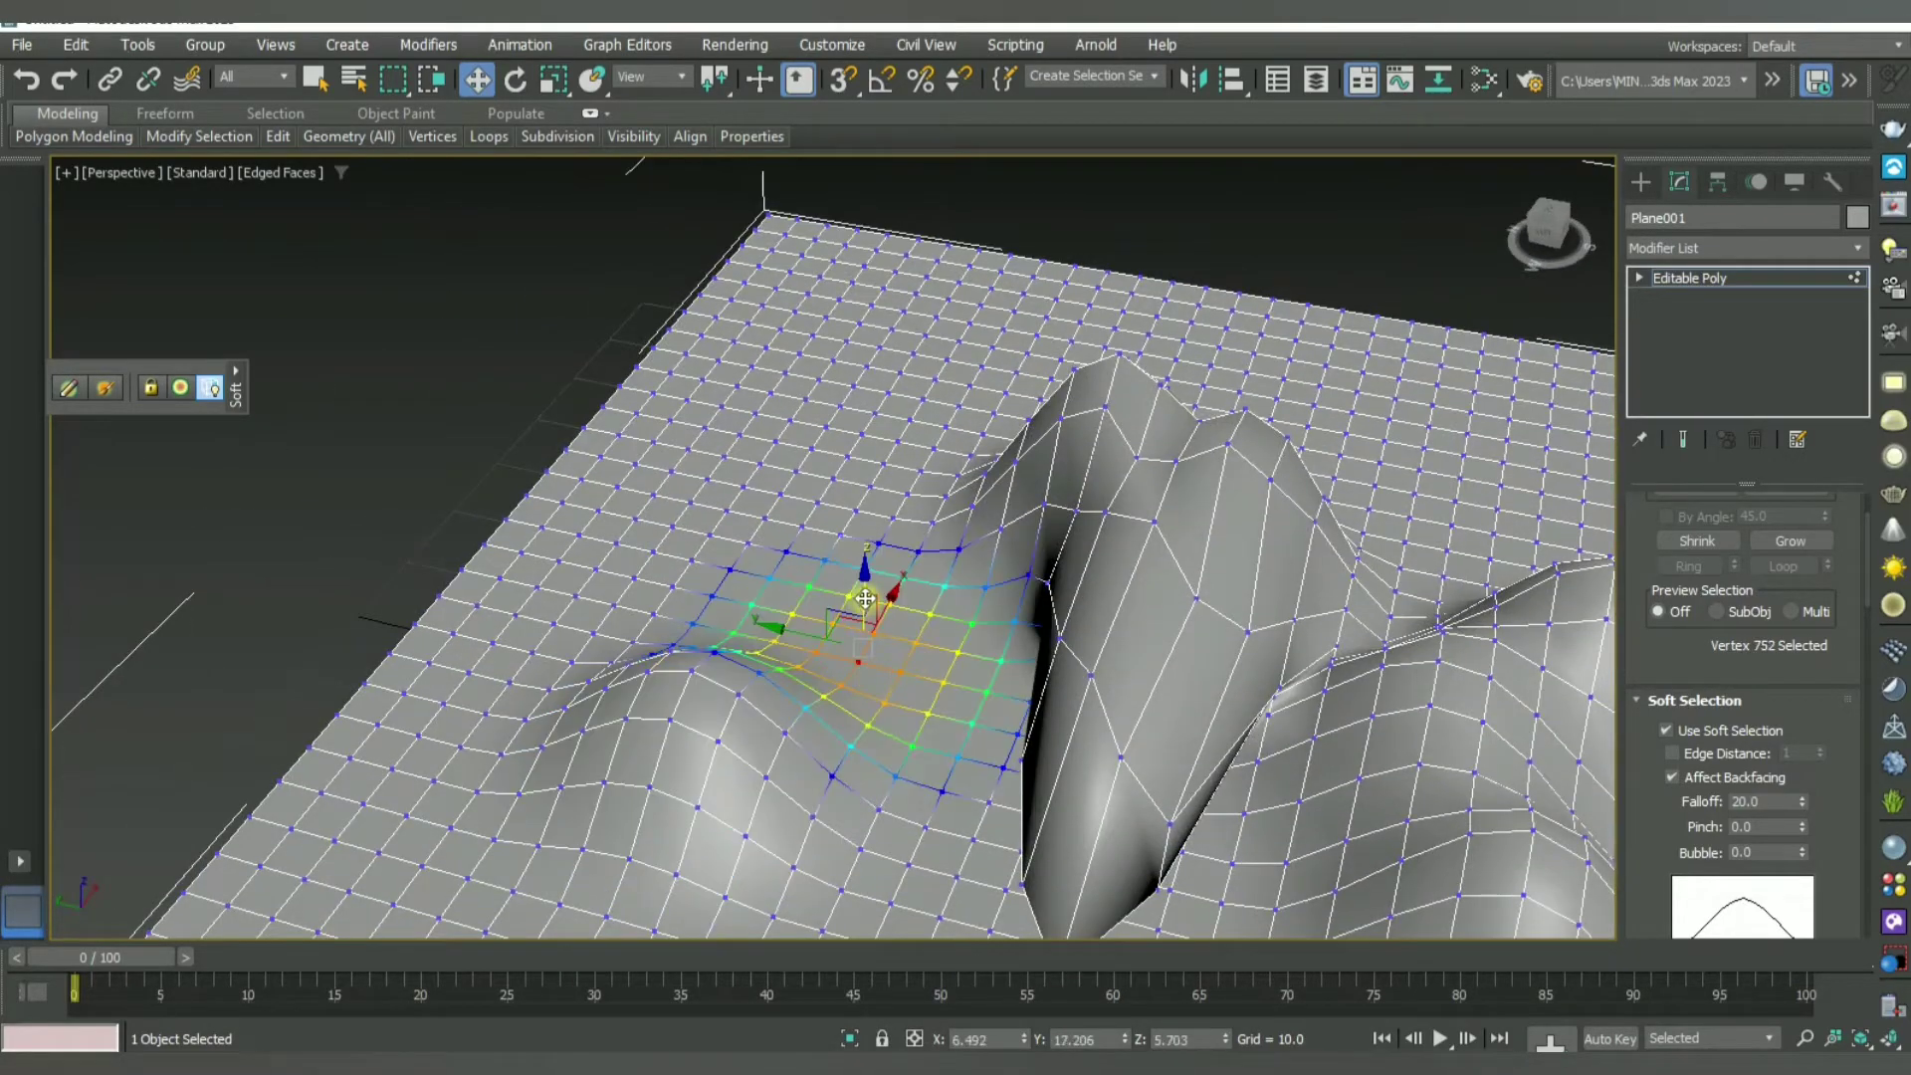
drag(865, 598, 866, 469)
alt+middle_drag(900, 640, 853, 555)
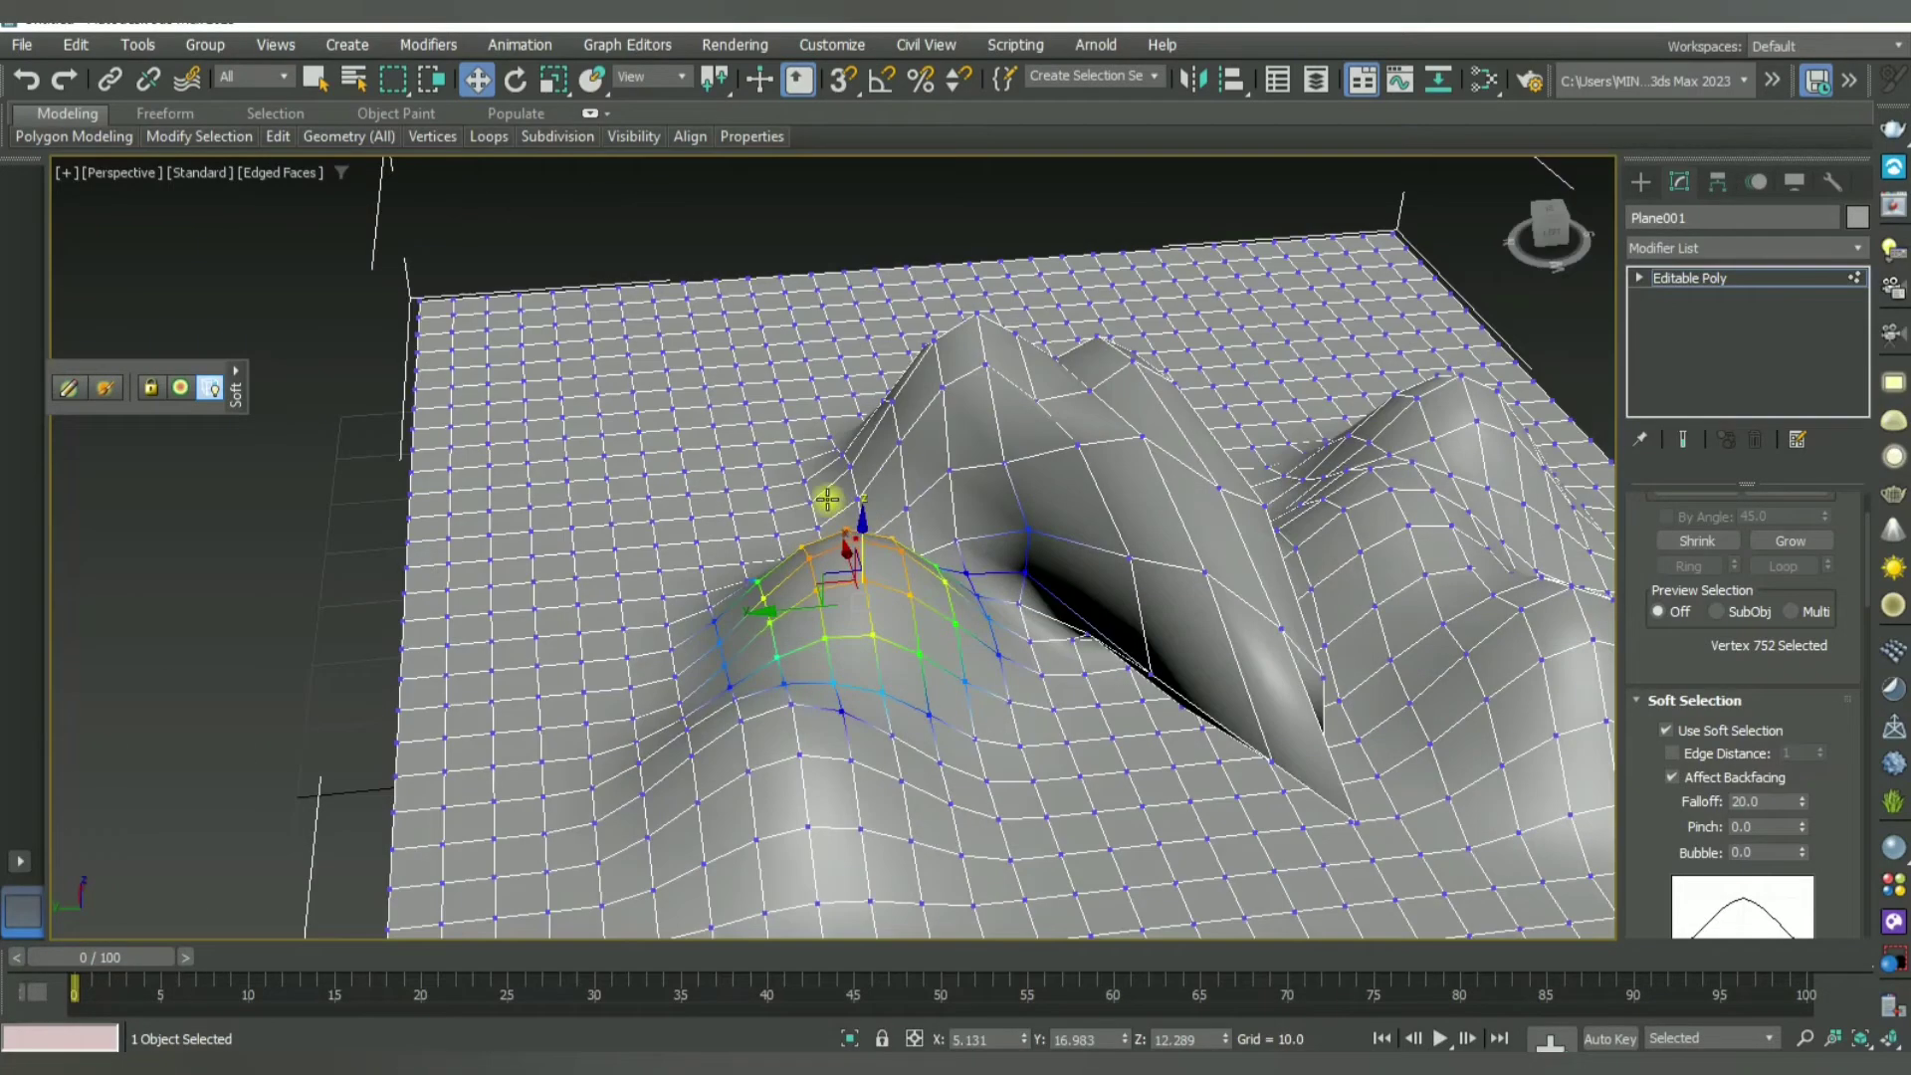
click(782, 428)
drag(785, 401, 972, 585)
alt+middle_drag(972, 585, 794, 567)
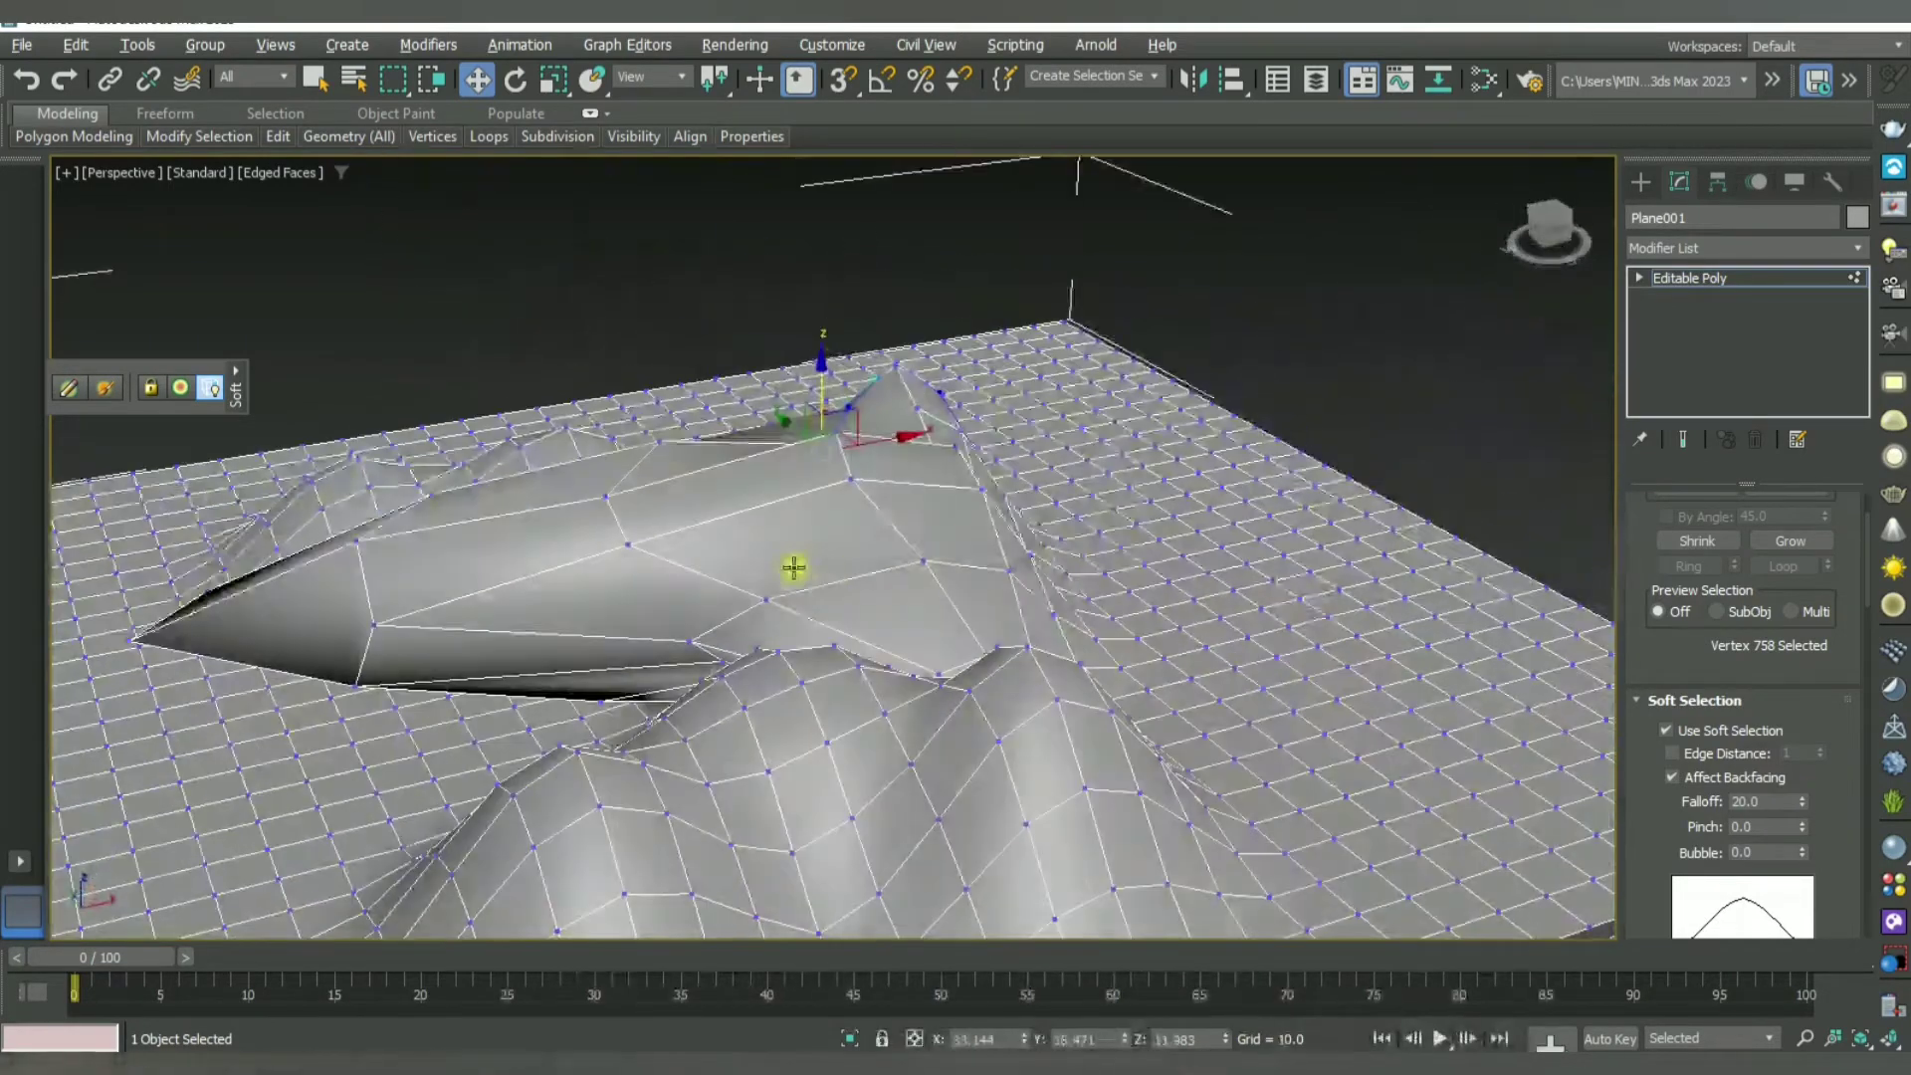
click(1165, 575)
Step: Raise the soft-selected area a little higher and leave Vertex level
drag(1192, 478, 1193, 450)
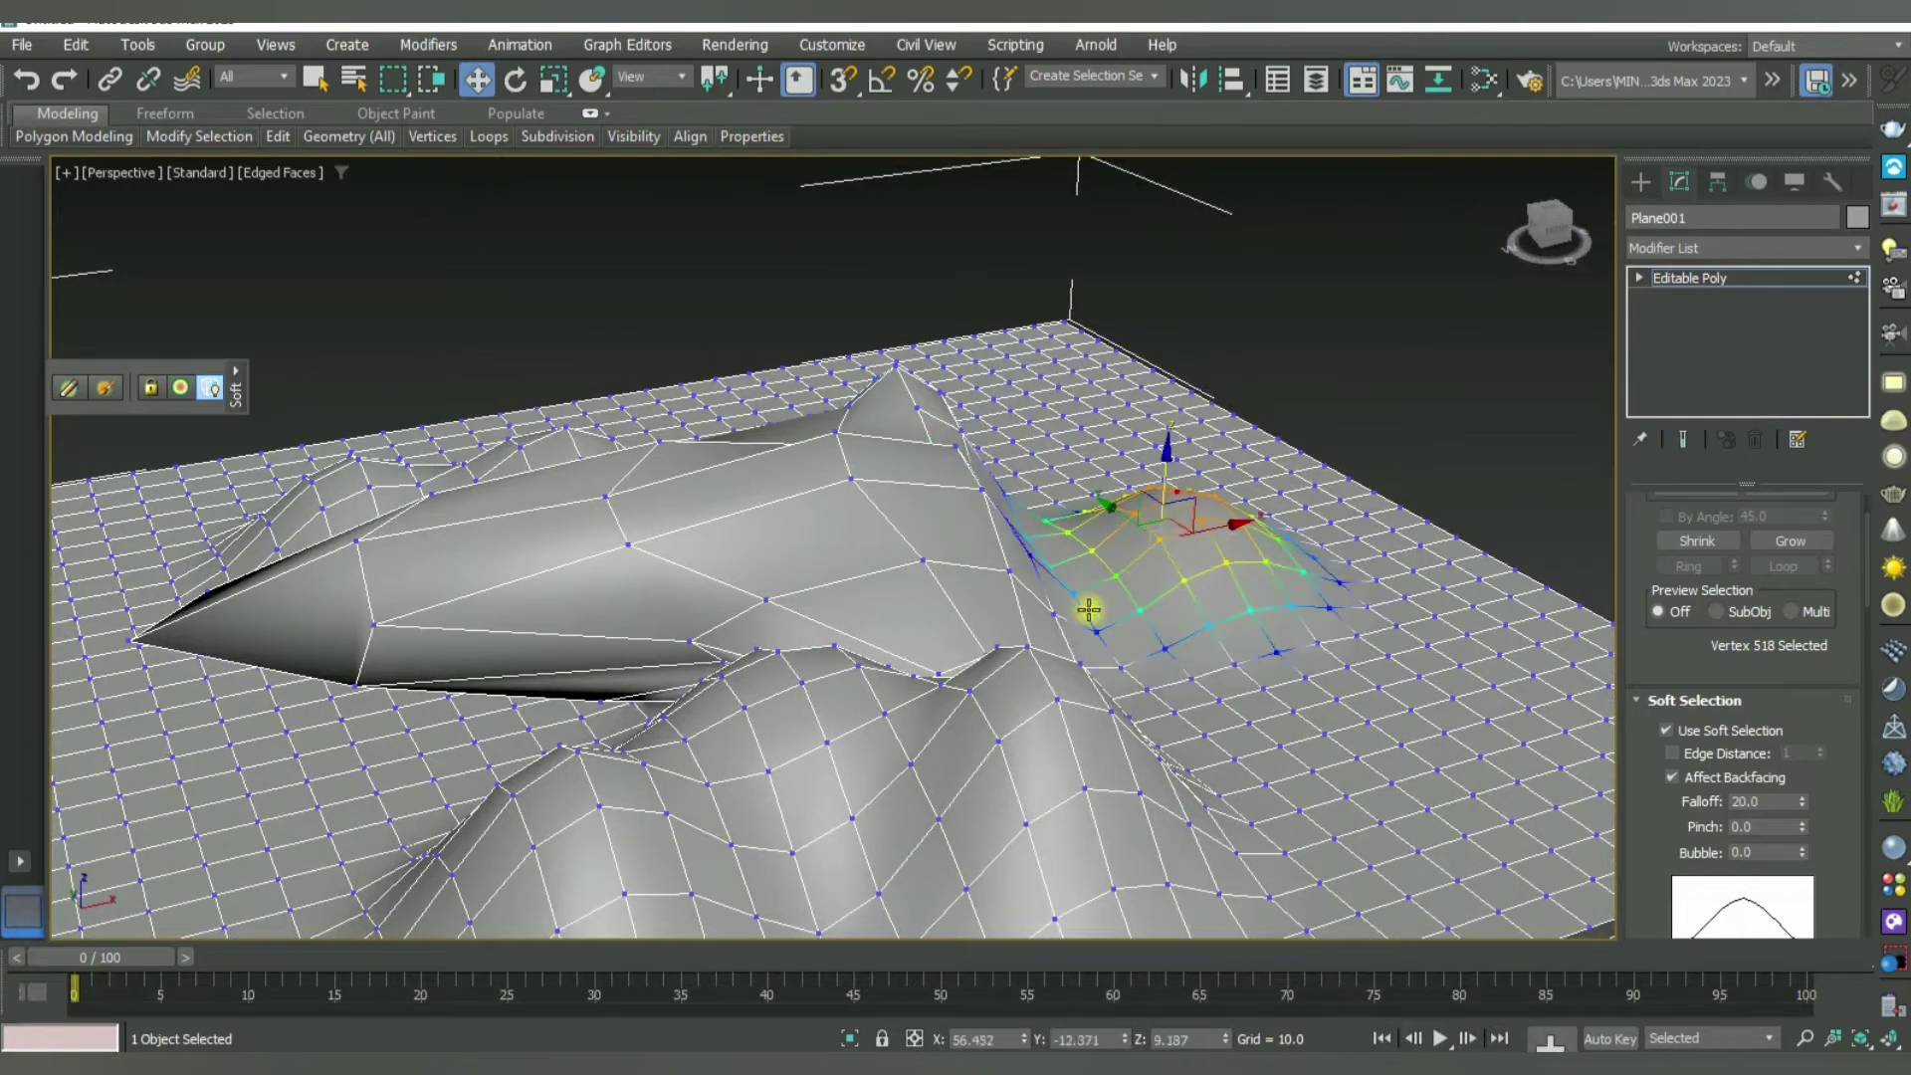
alt+middle_drag(1193, 450, 1113, 642)
click(1742, 277)
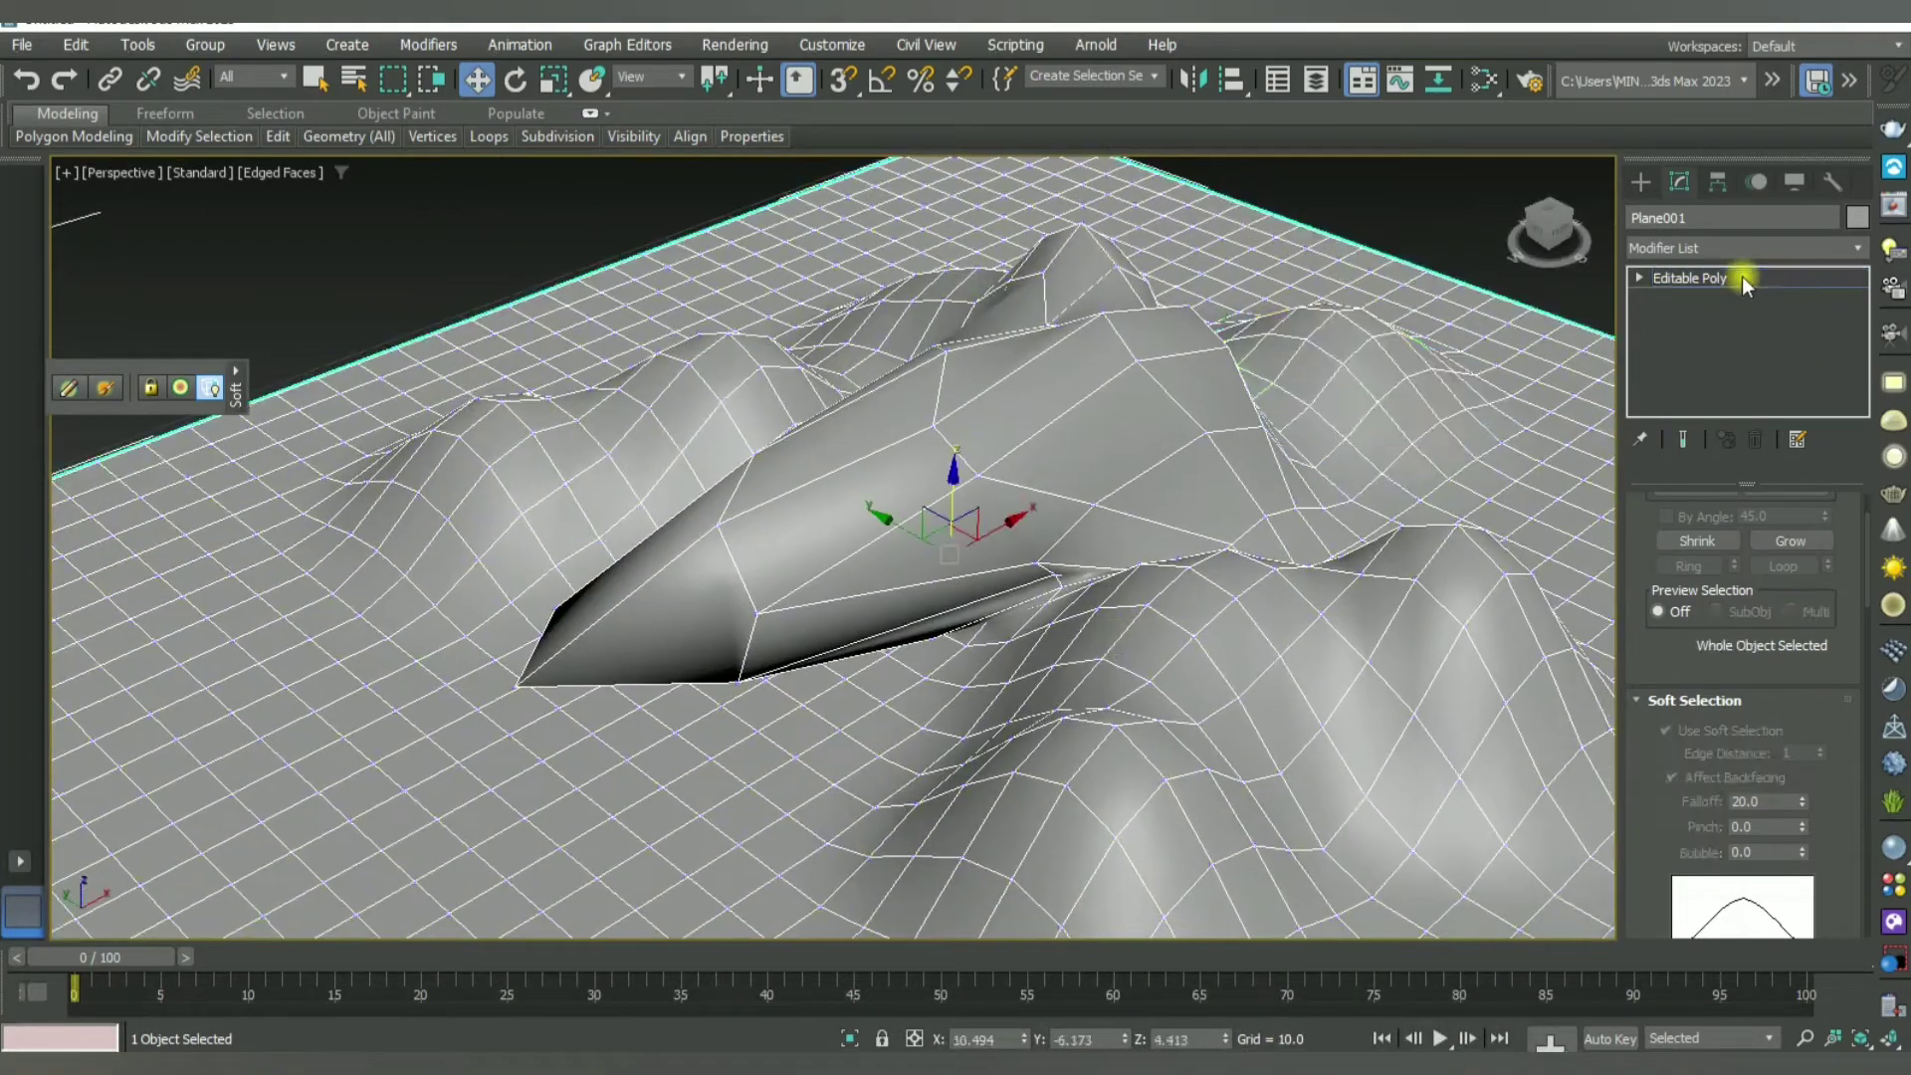
Step: Add a TurboSmooth modifier to Plane001 and inspect the smoothed terrain
click(1758, 249)
key(t)
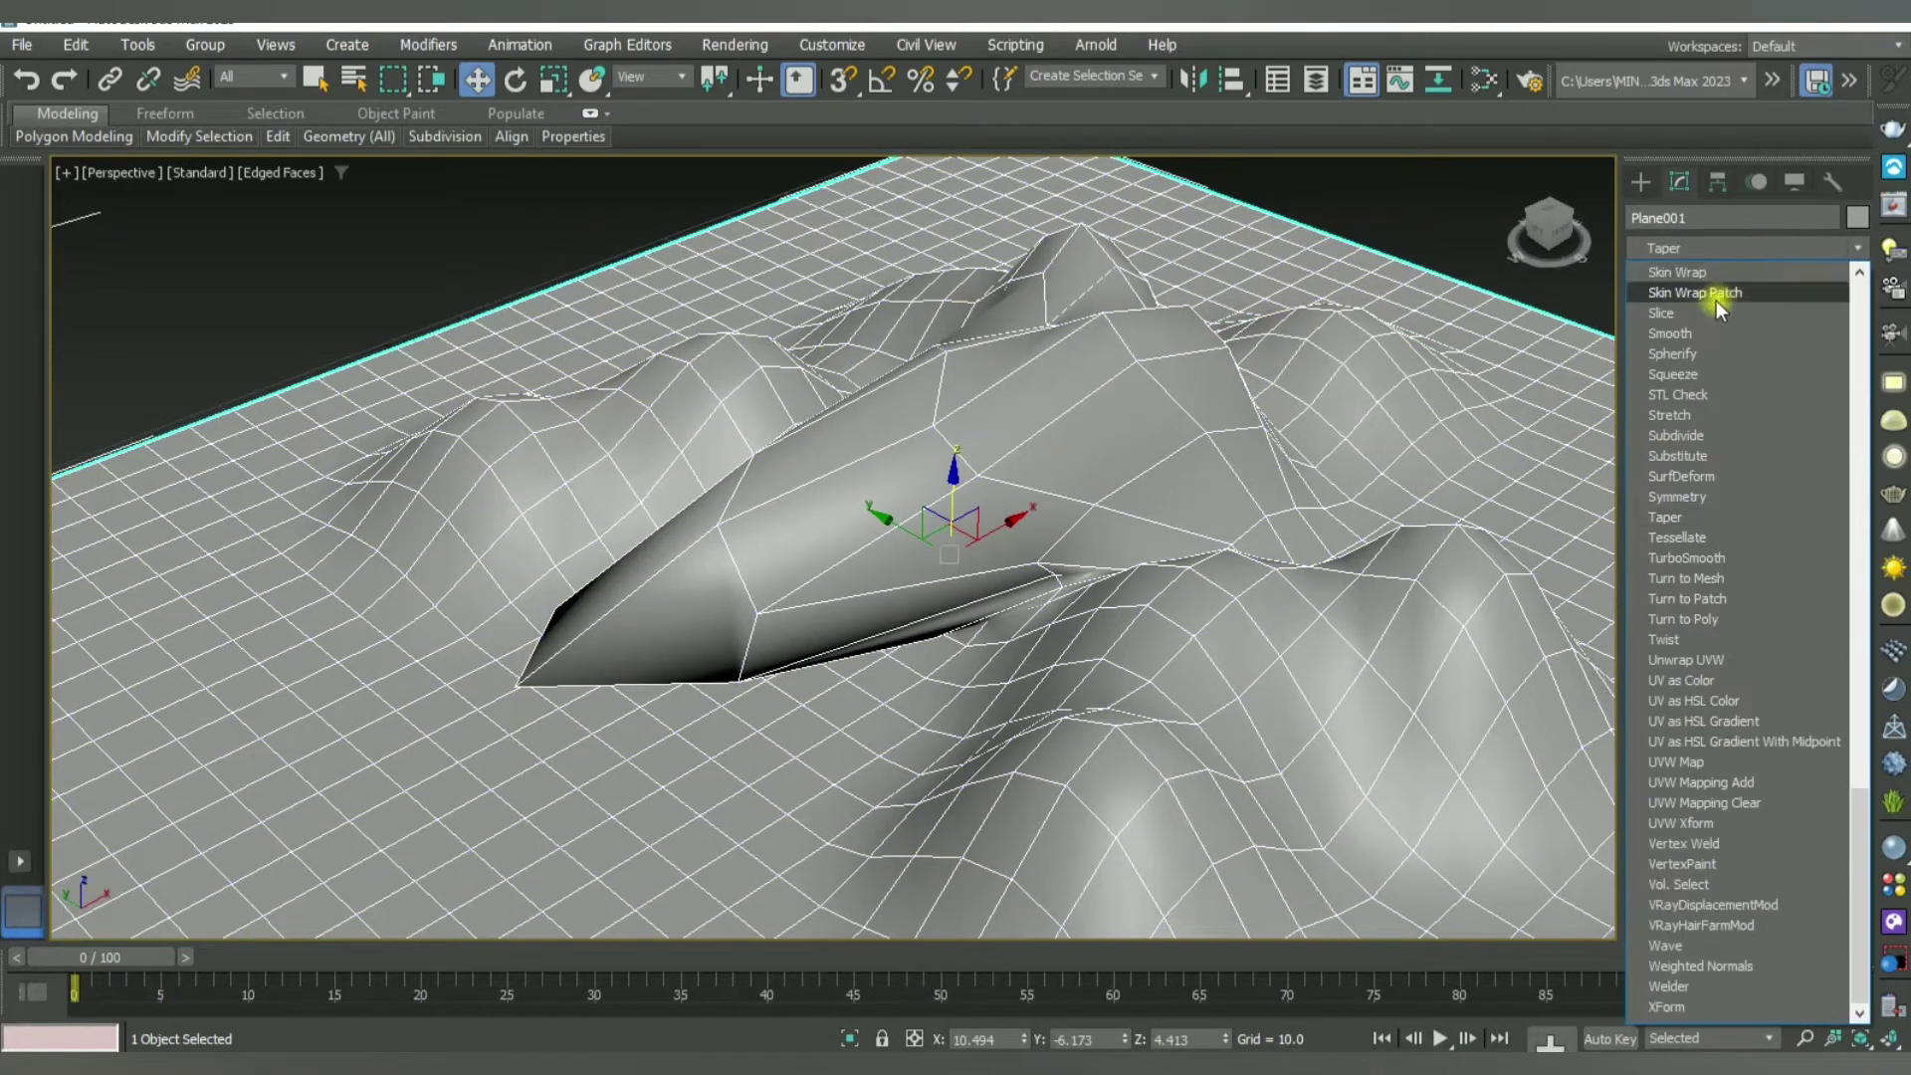
click(1729, 558)
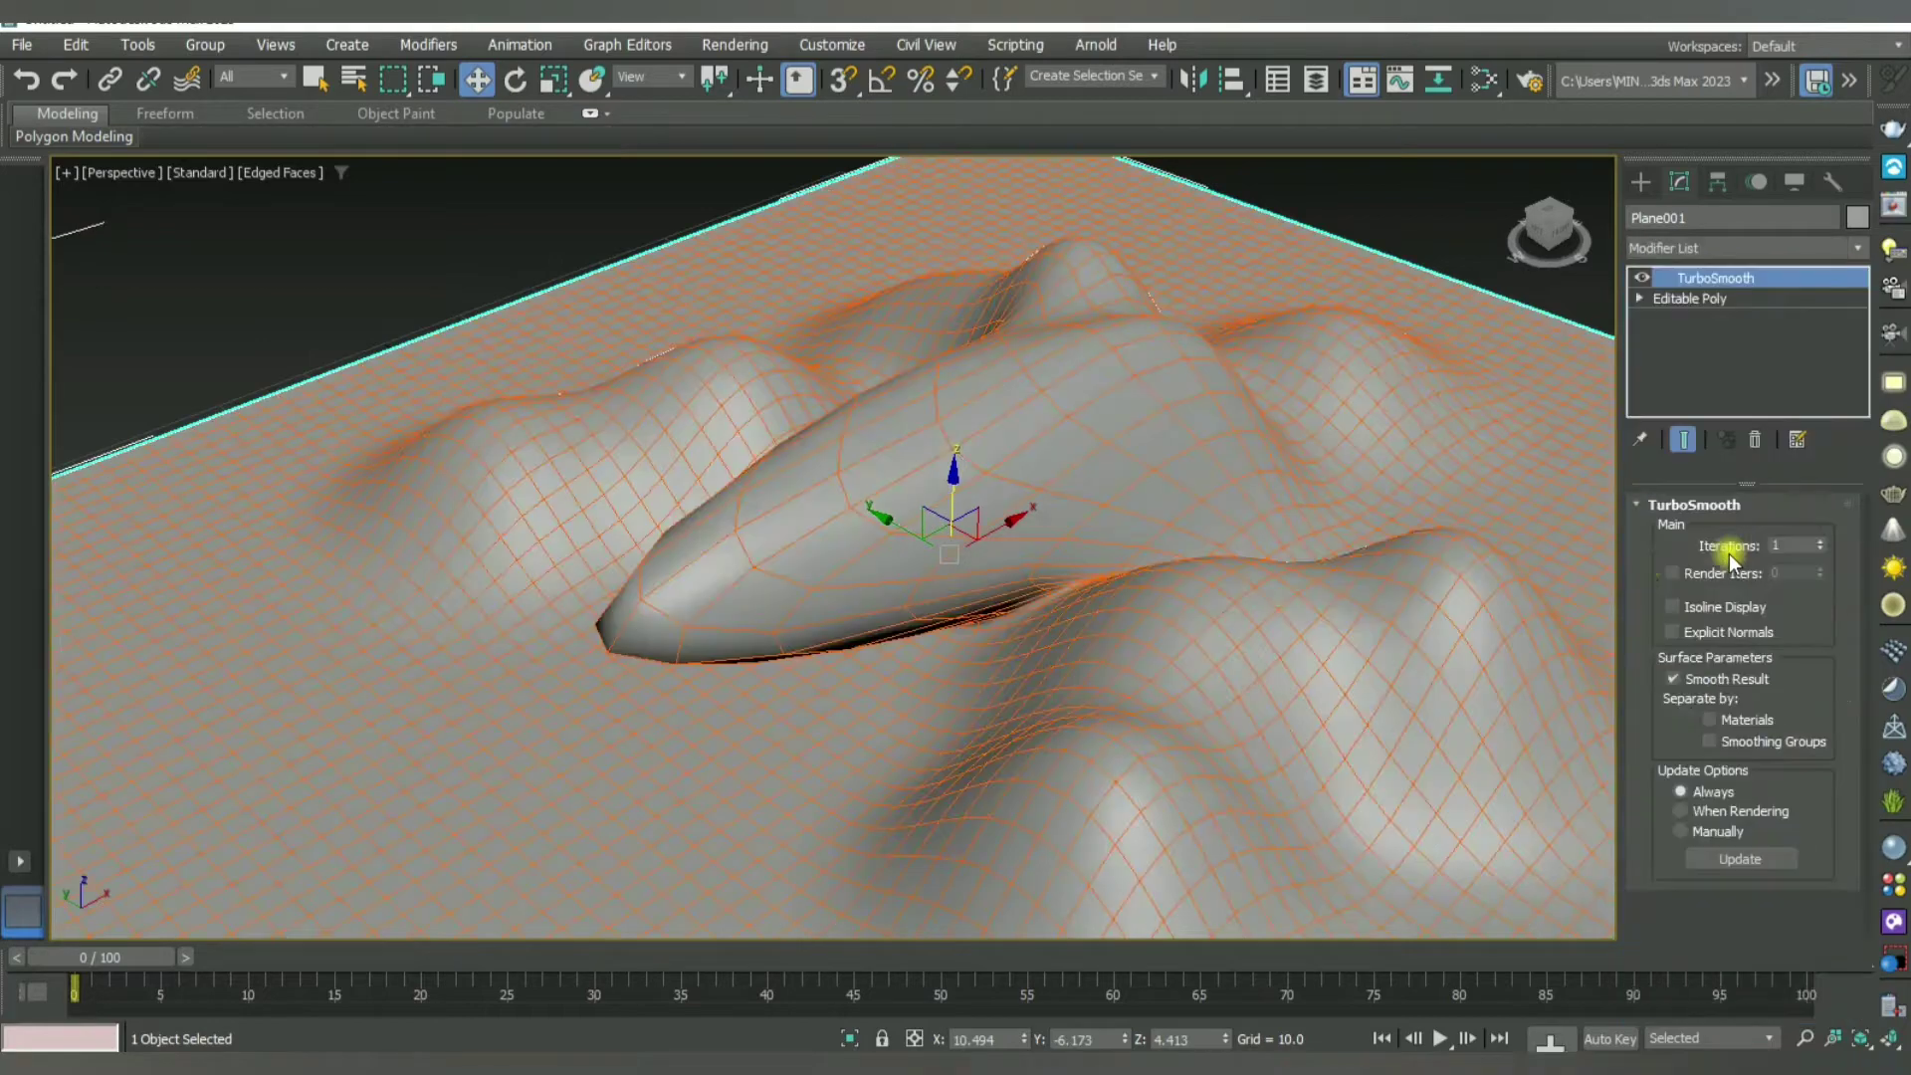
scroll(1288, 593, down, 5)
scroll(1344, 392, down, 3)
click(1344, 392)
mouse_move(967, 682)
alt+middle_down()
mouse_move(1178, 730)
mouse_move(1146, 754)
mouse_move(1096, 734)
mouse_move(1124, 805)
alt+middle_up()
Step: Maximize the Top view with shaded edged faces and toggle TurboSmooth off to compare
key(alt+w)
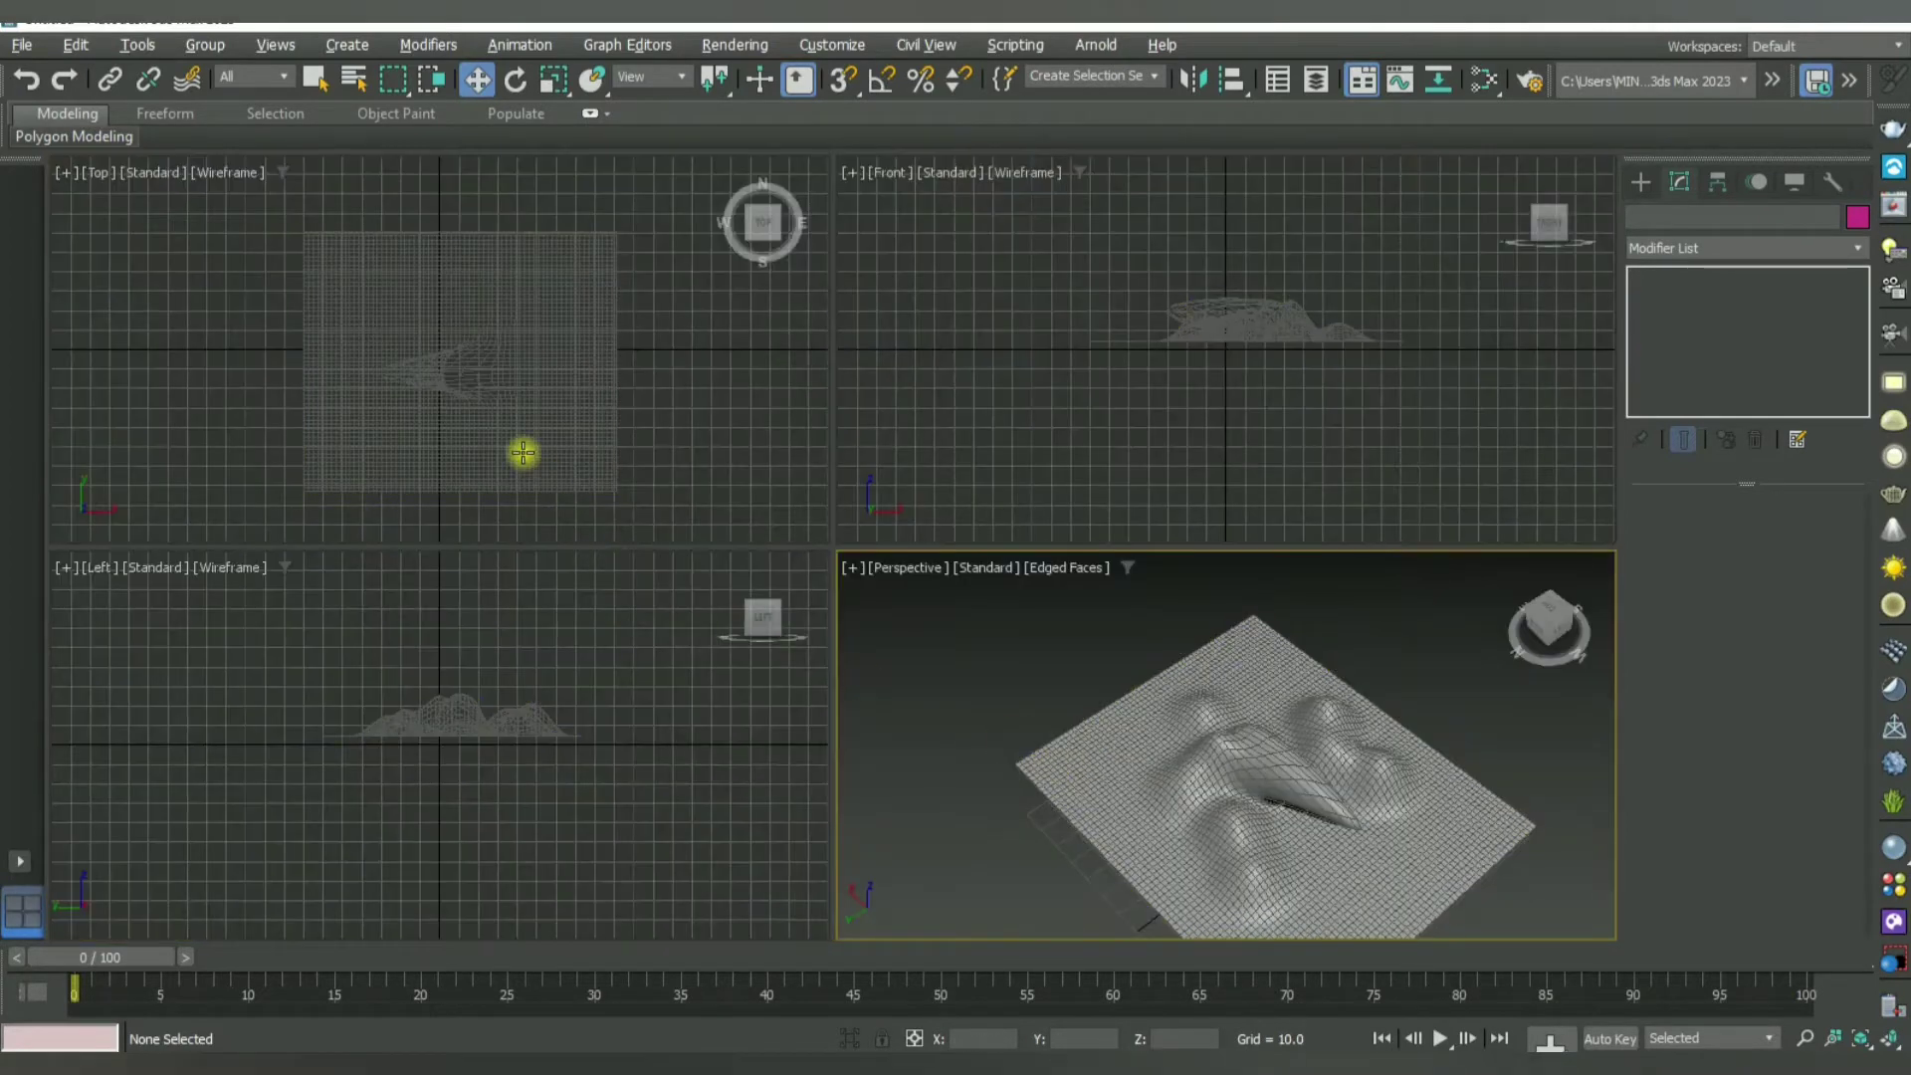
key(alt+w)
click(1046, 708)
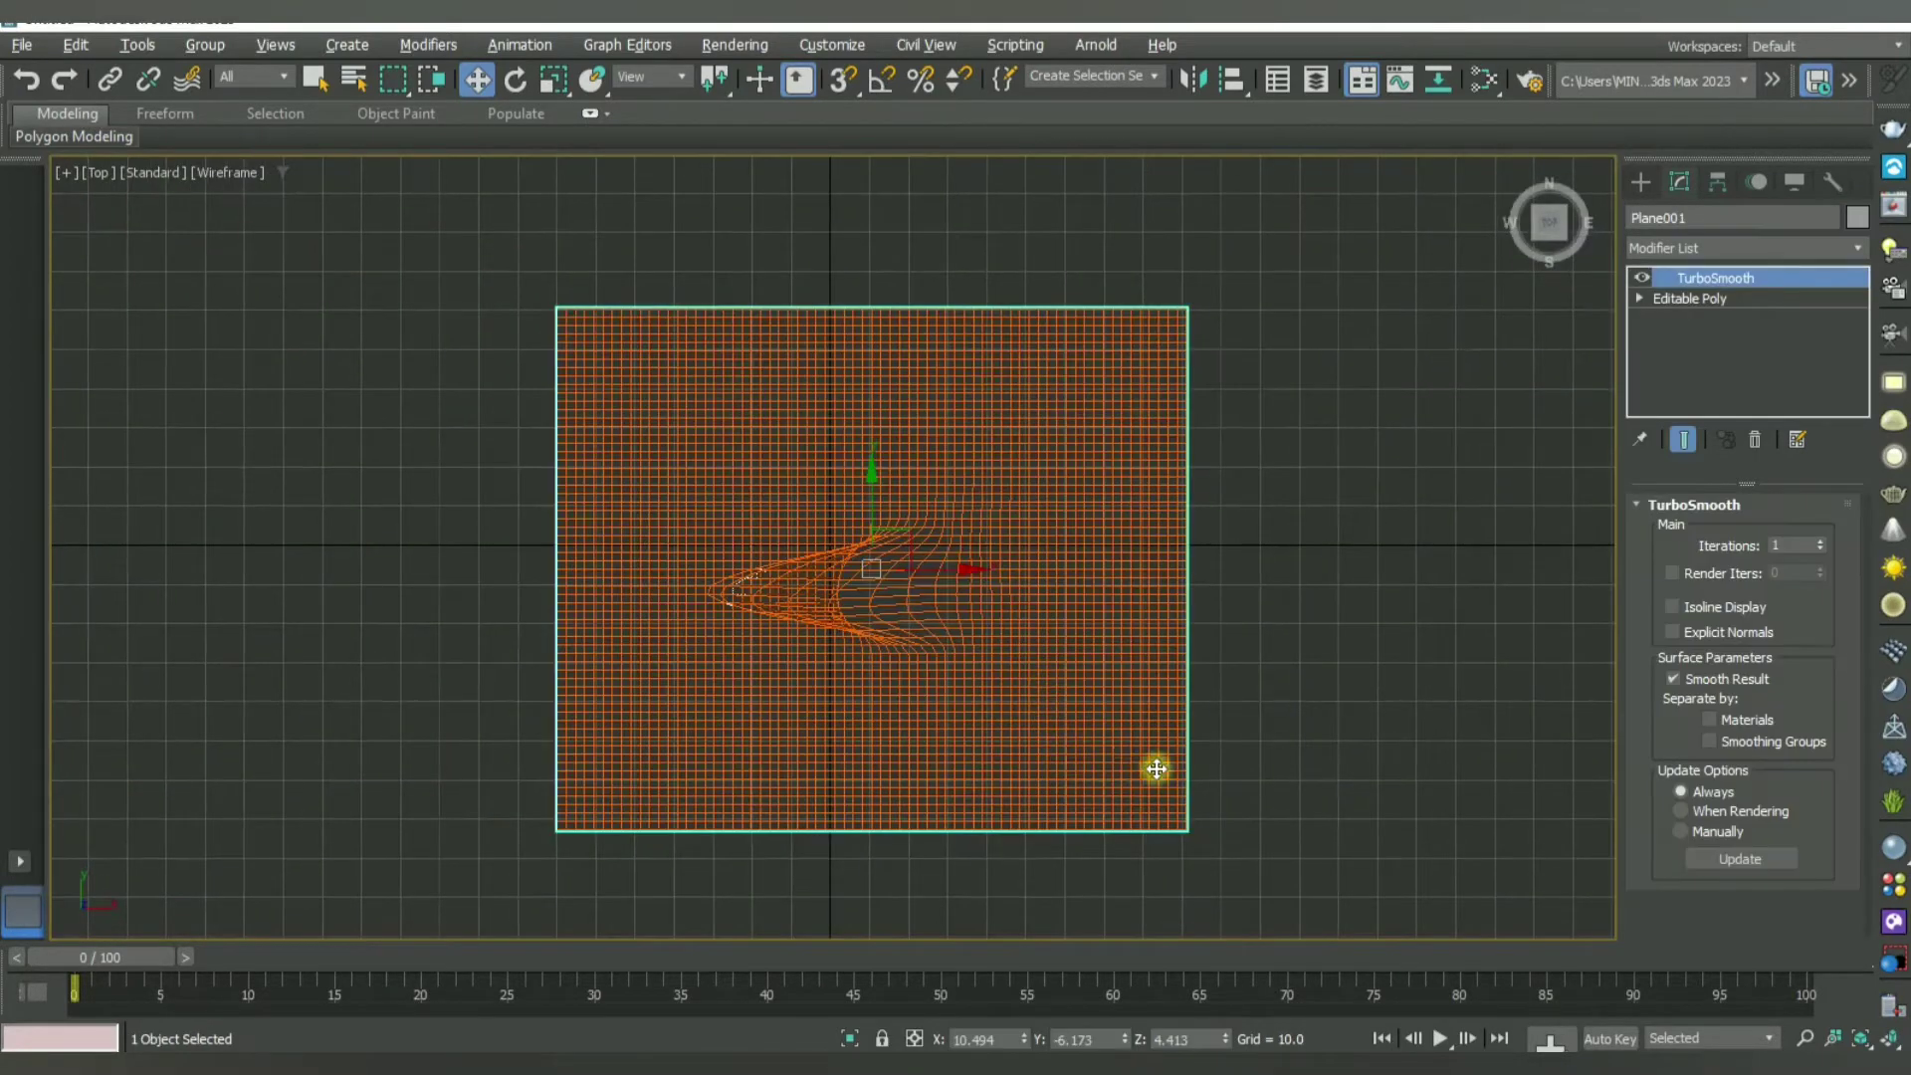
key(F3)
scroll(942, 648, up, 3)
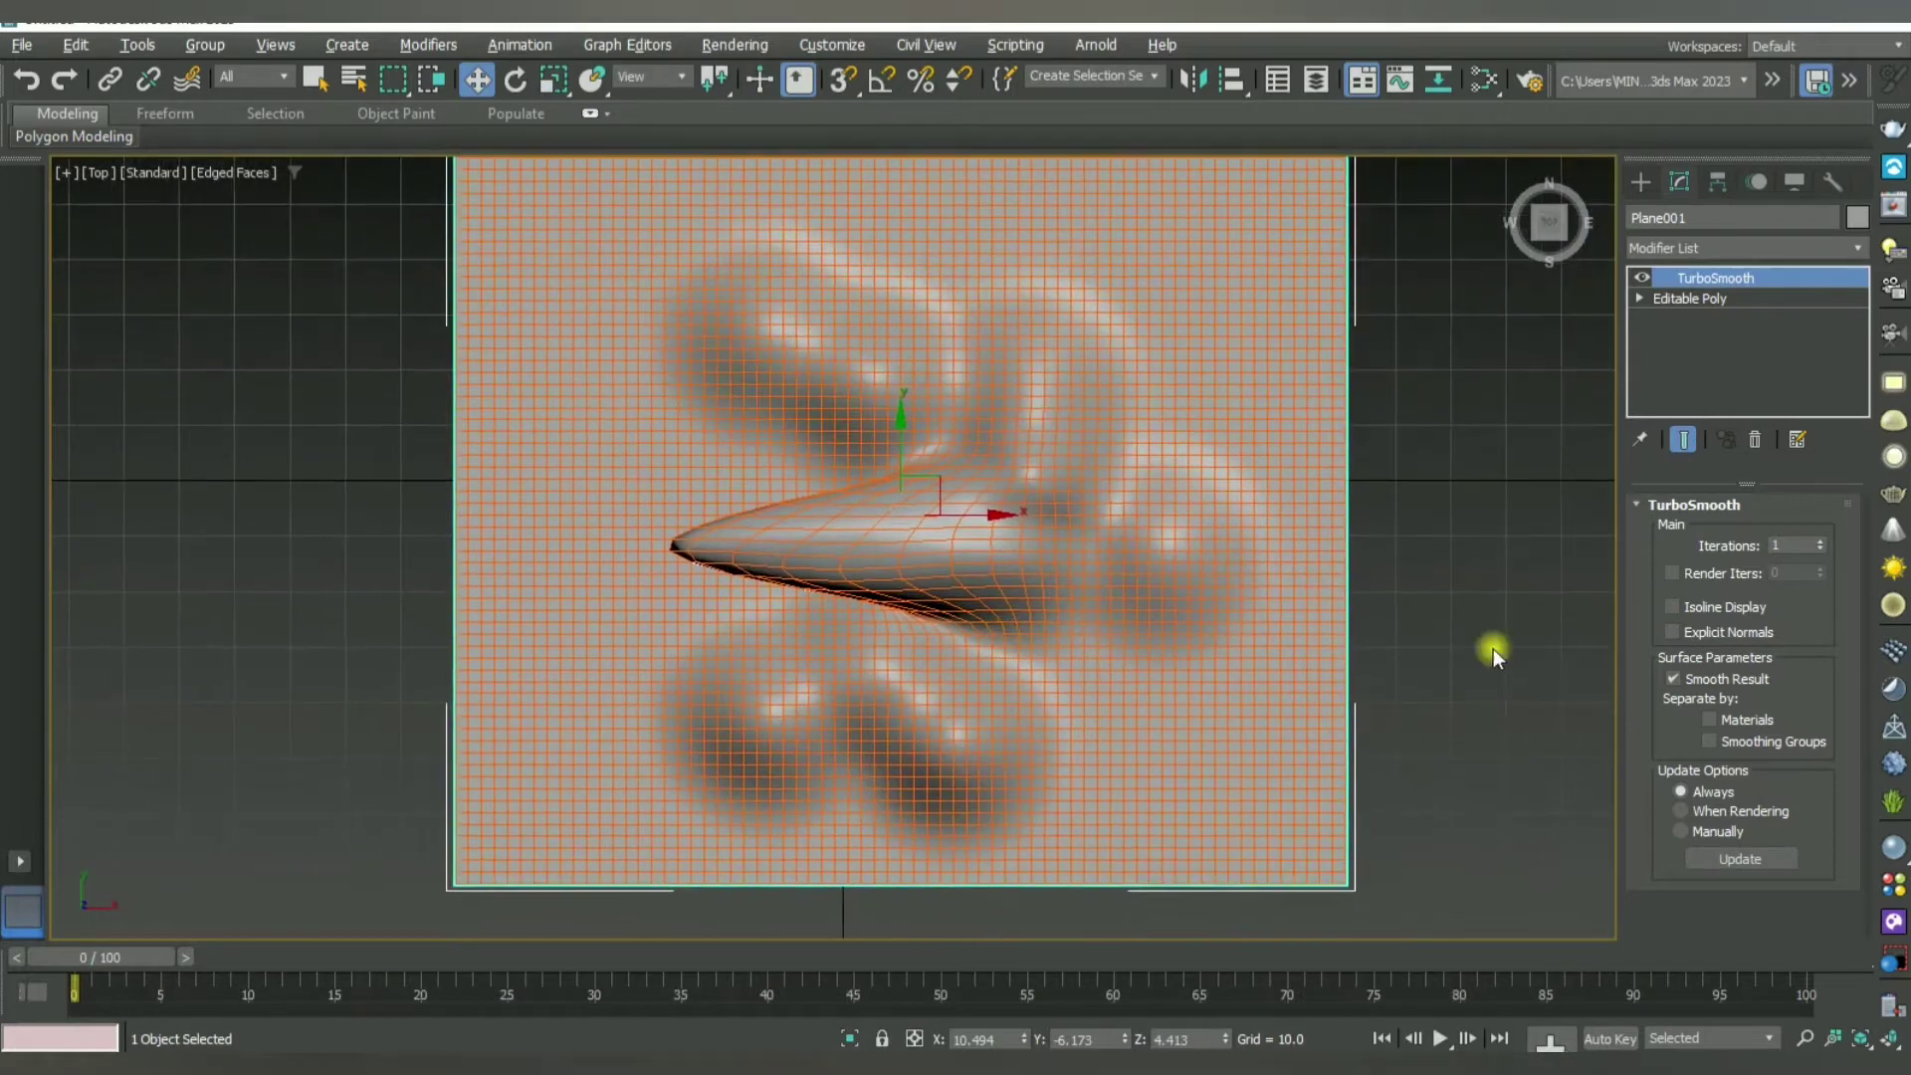
click(1640, 299)
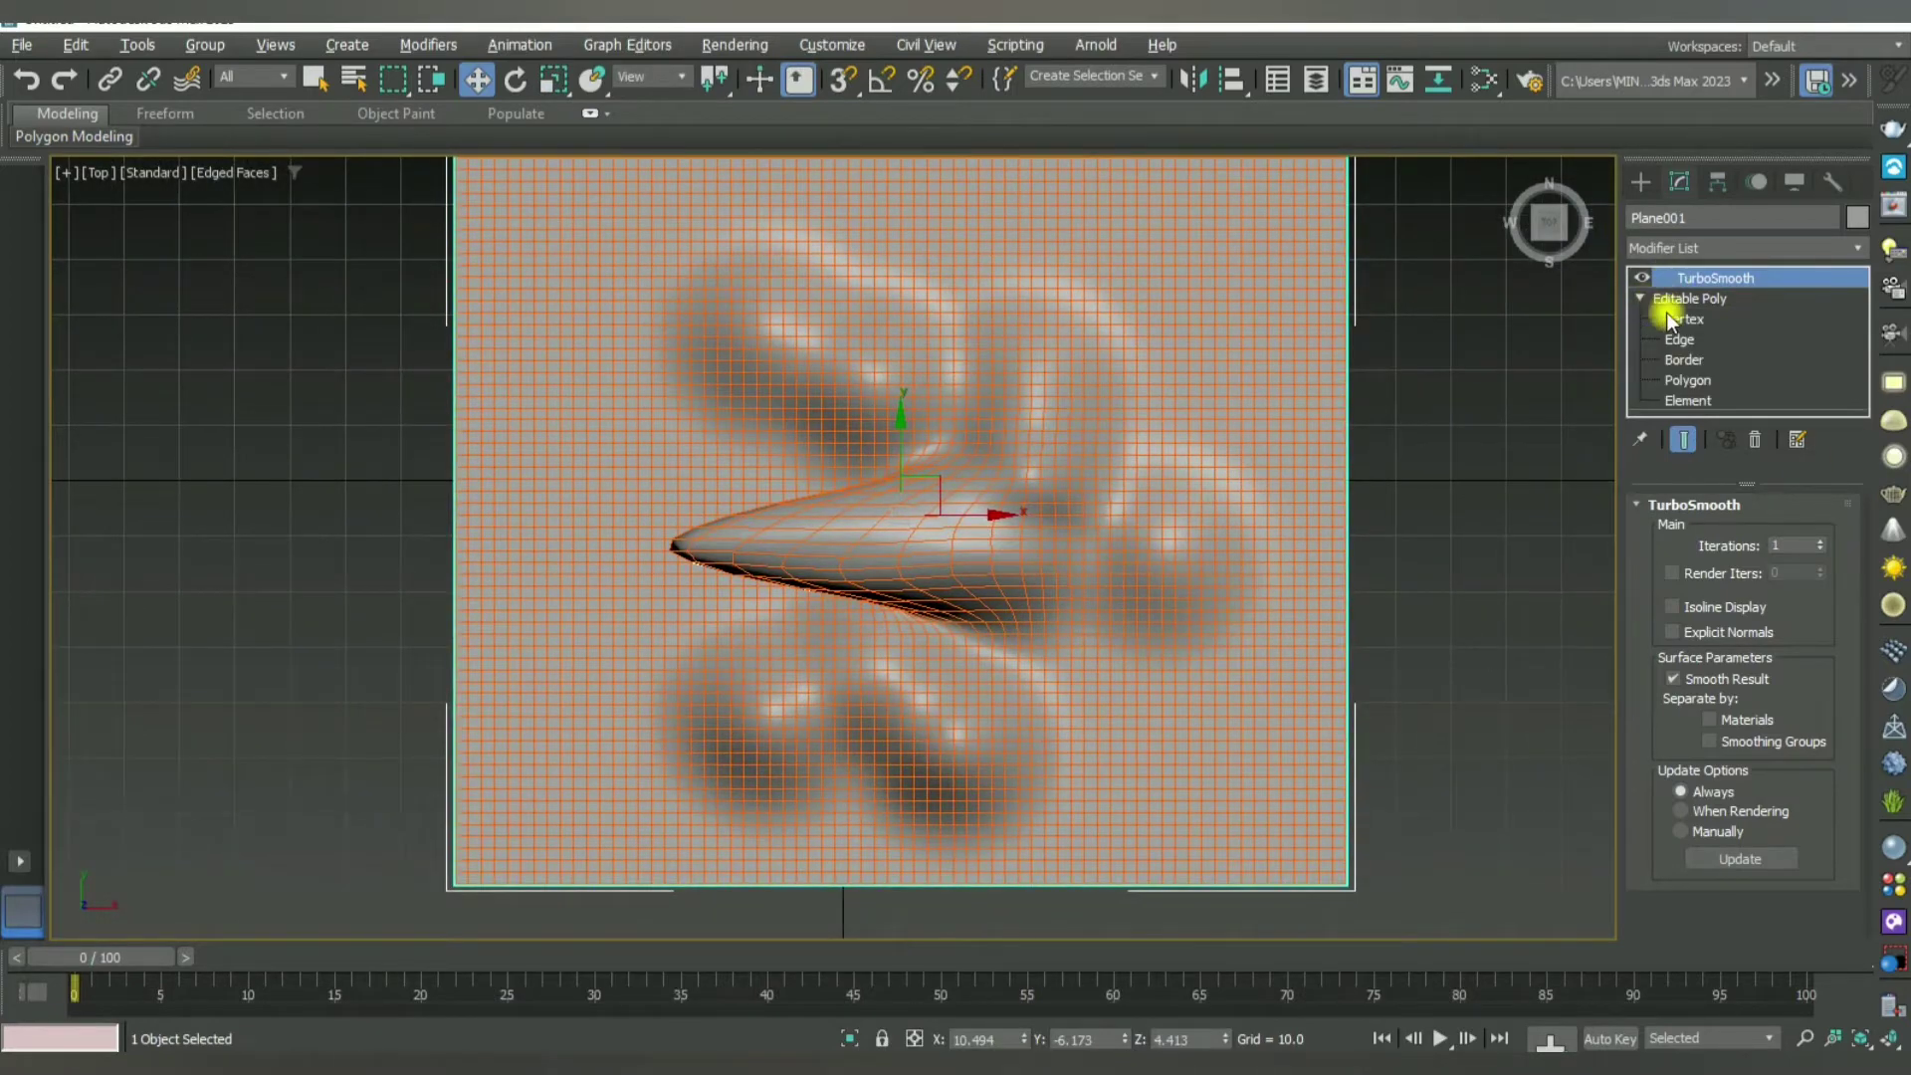
click(1641, 278)
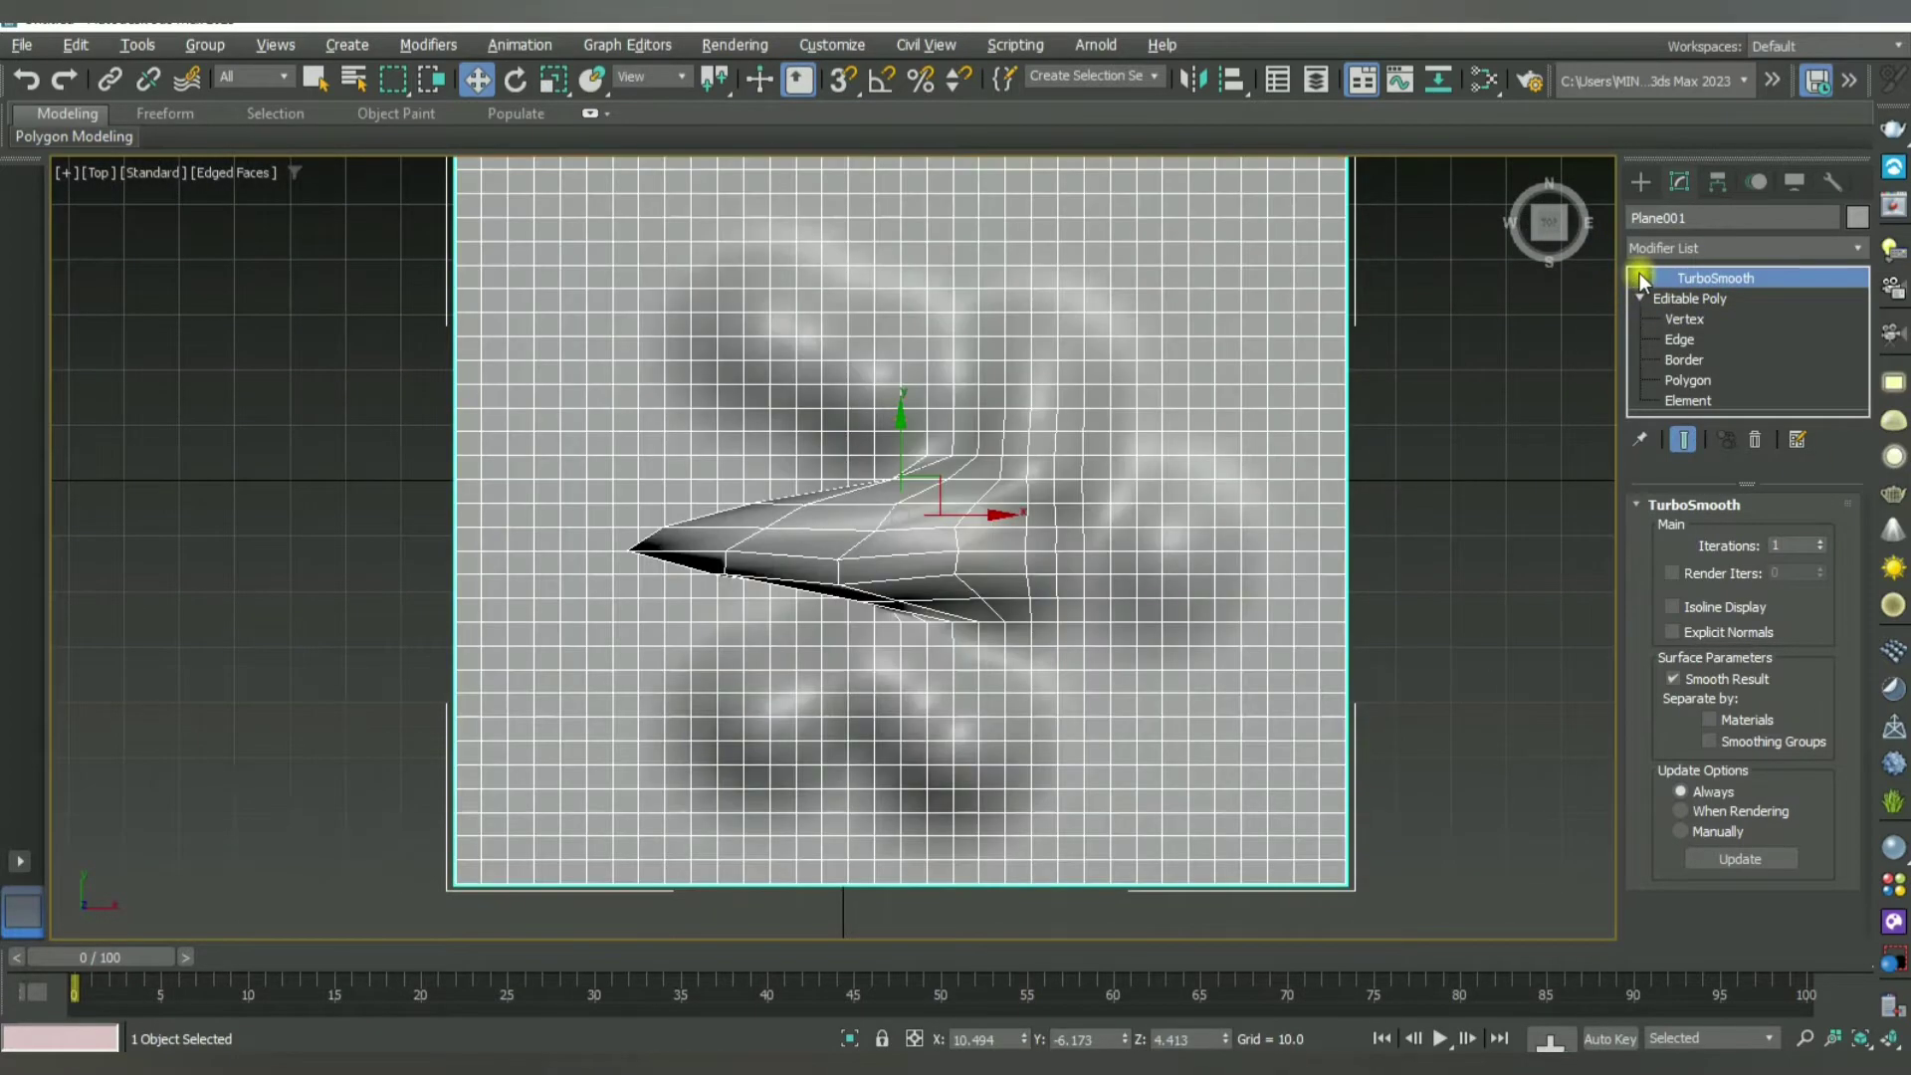
Step: Re-enable TurboSmooth and collapse the modifier stack into a single mesh
click(1641, 278)
right_click(1722, 278)
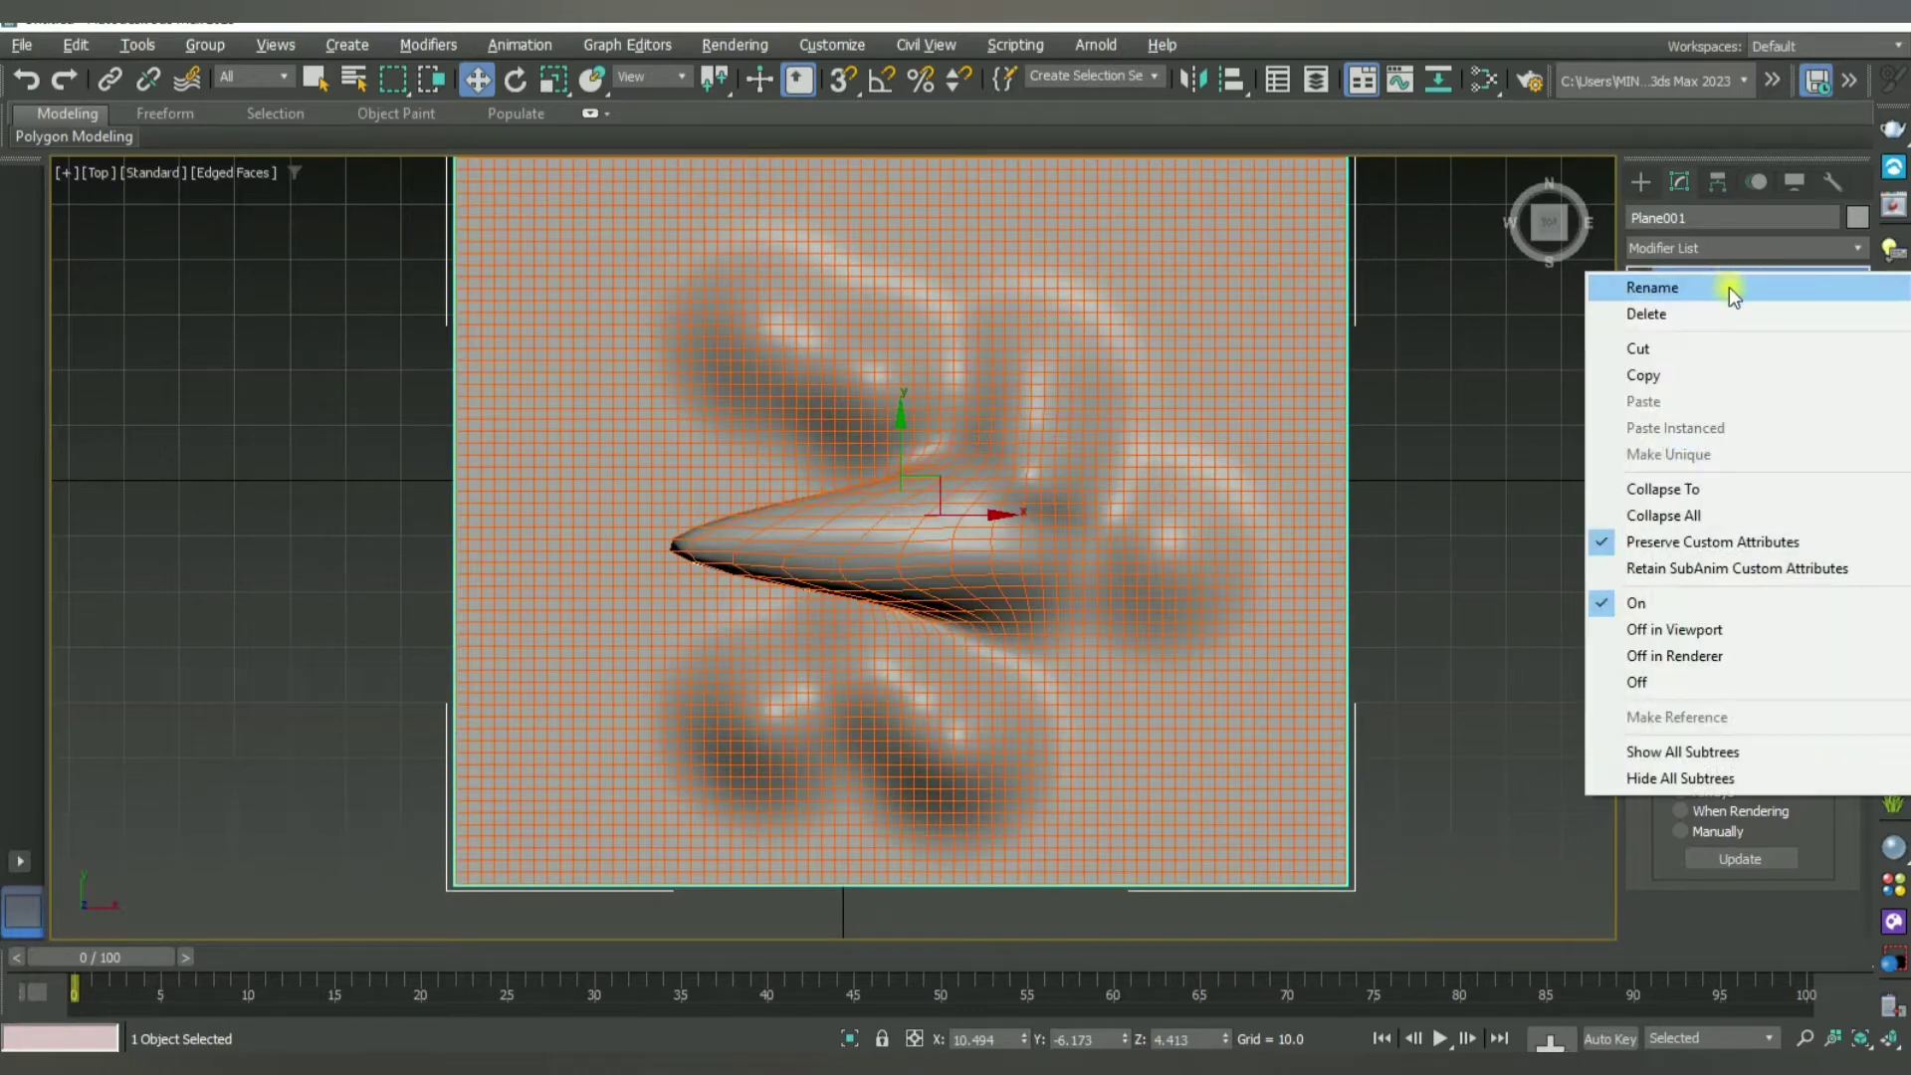
click(1684, 492)
click(1067, 635)
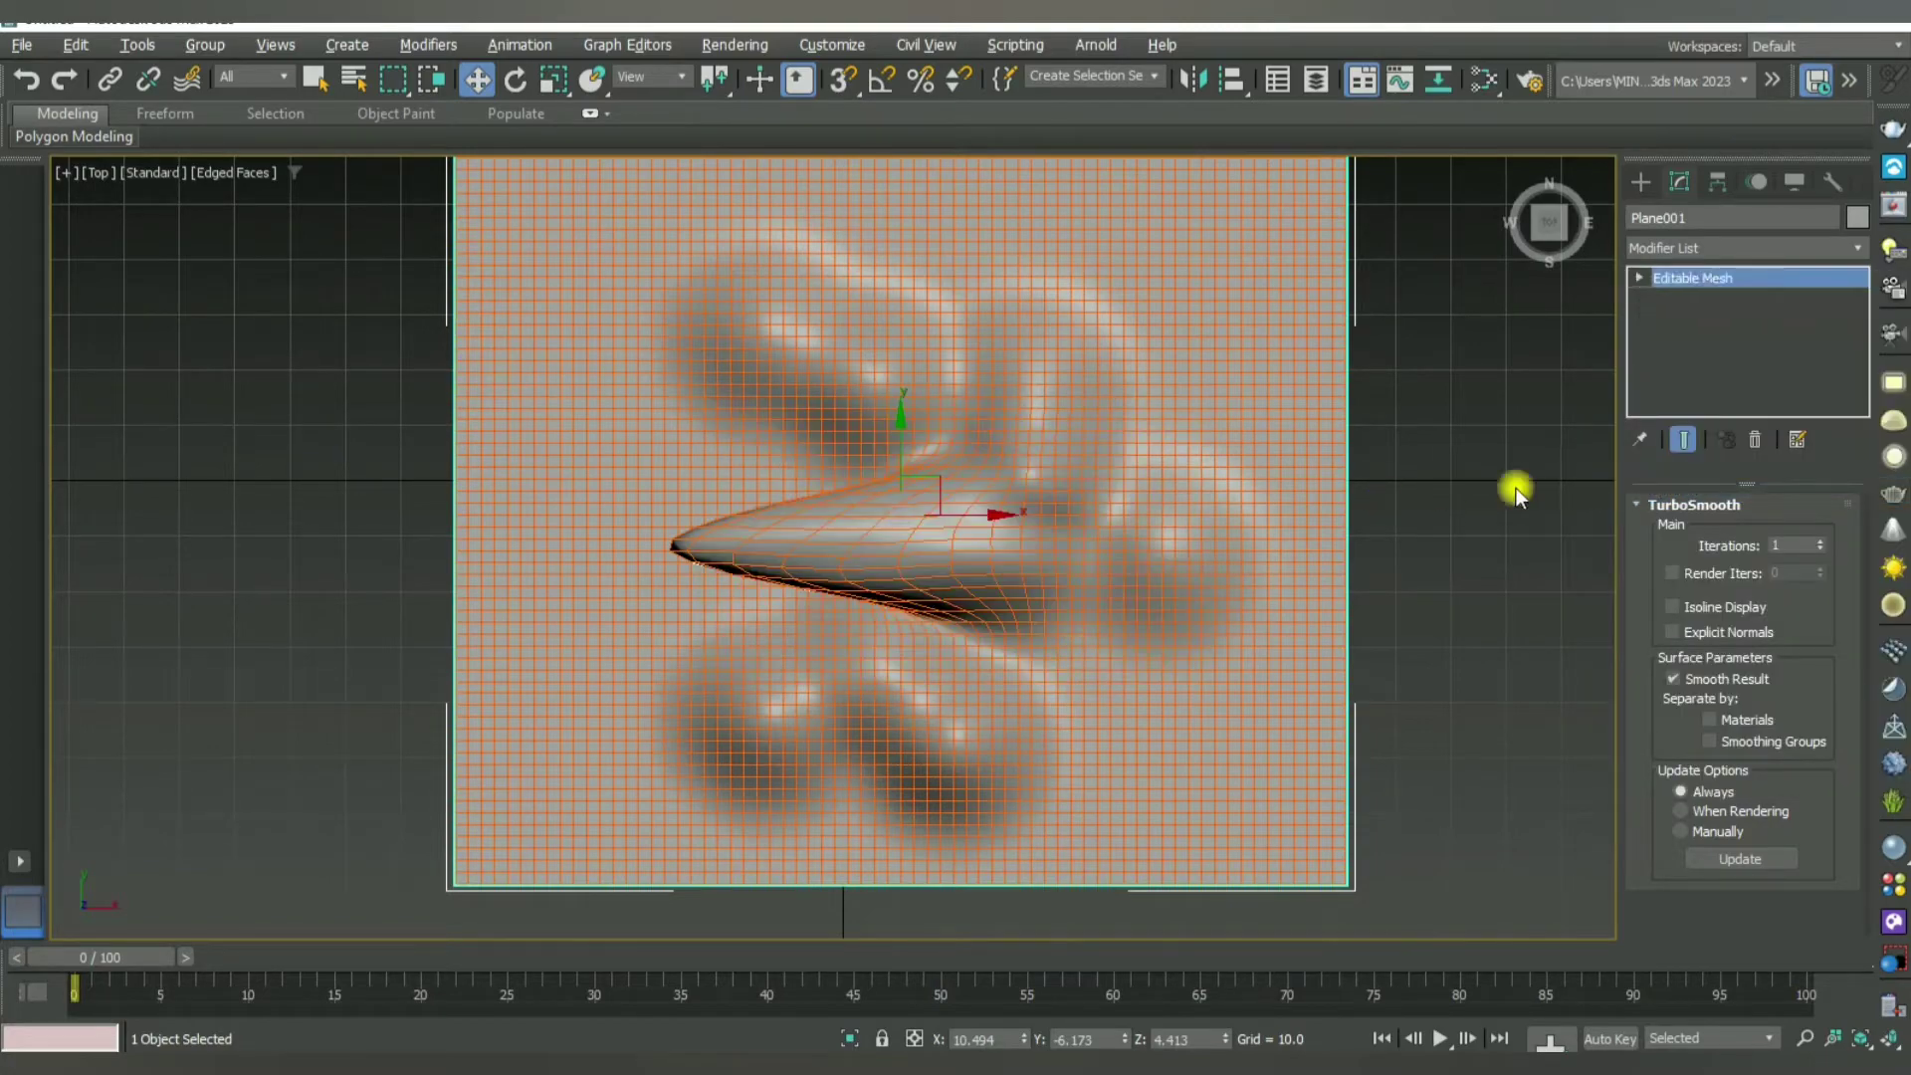
Step: Convert the collapsed mesh back to Editable Poly and enter Vertex level
right_click(1680, 278)
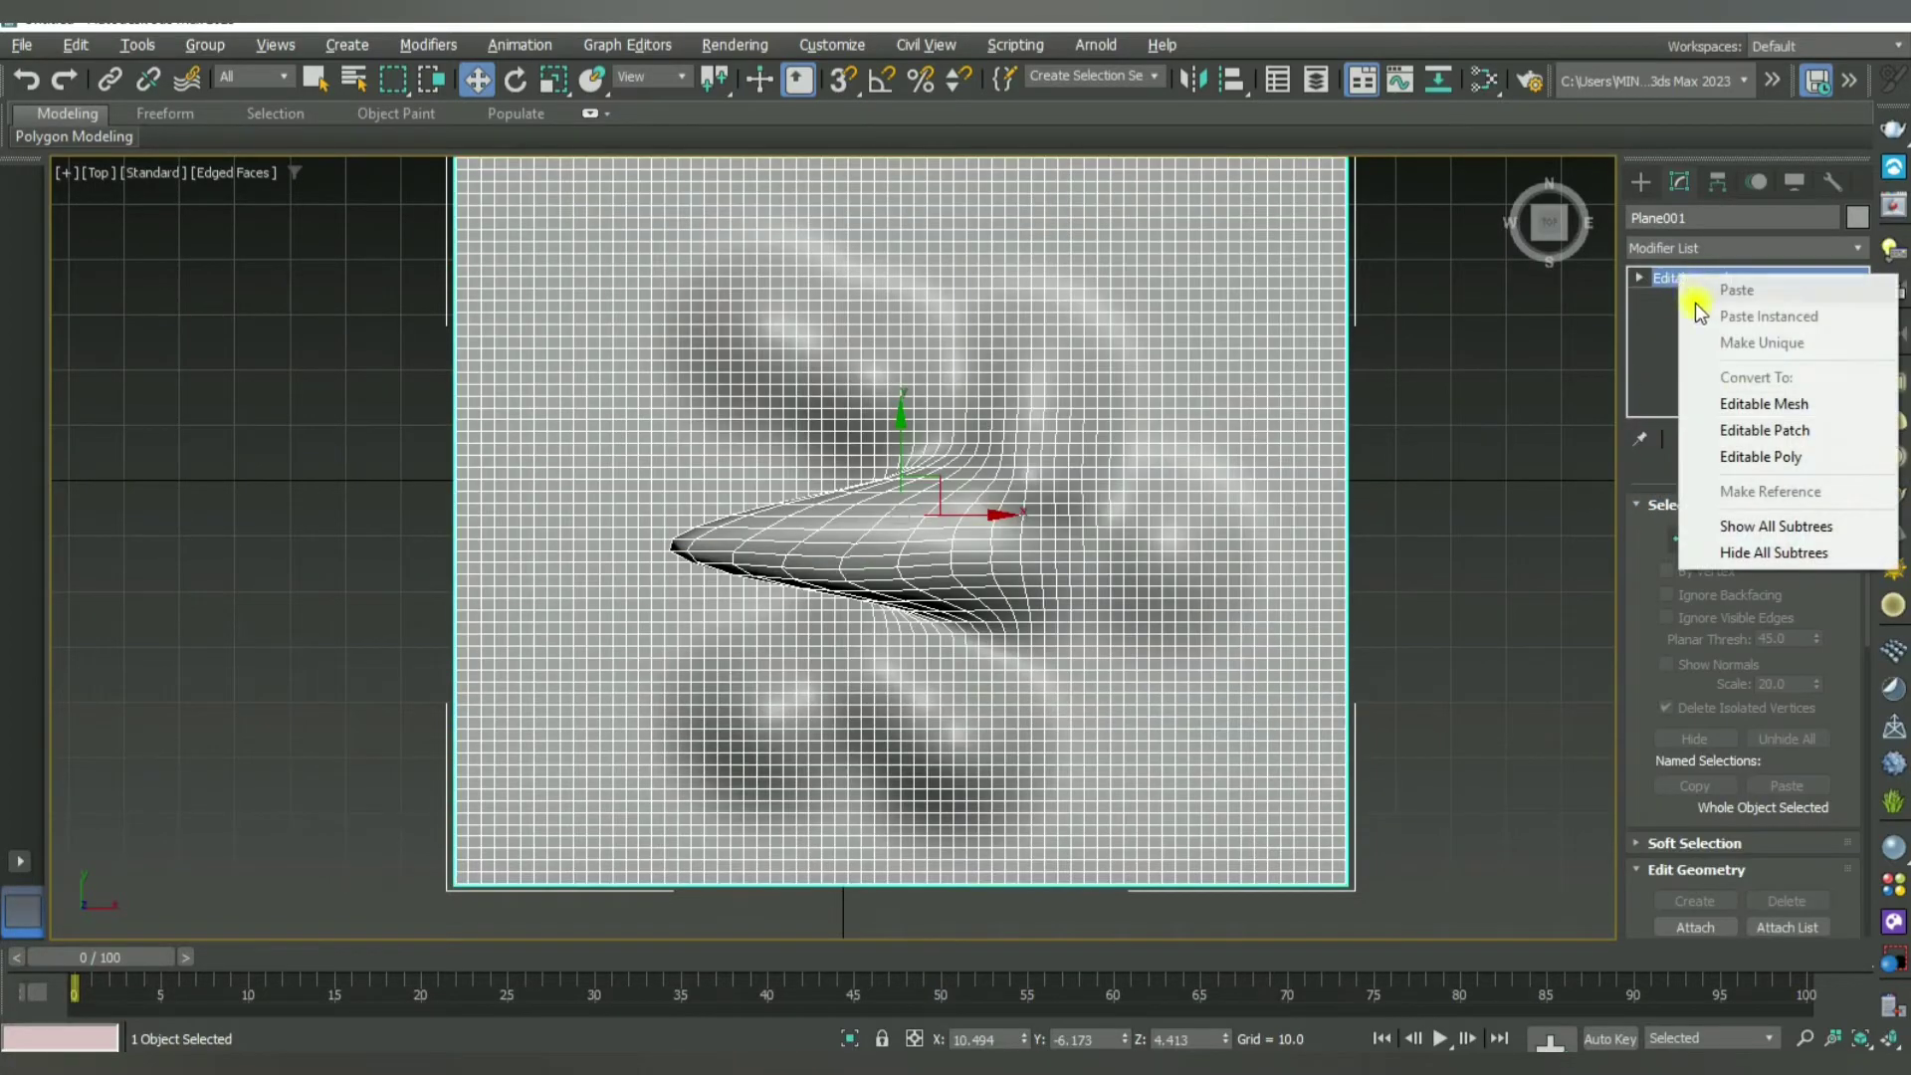
click(1768, 456)
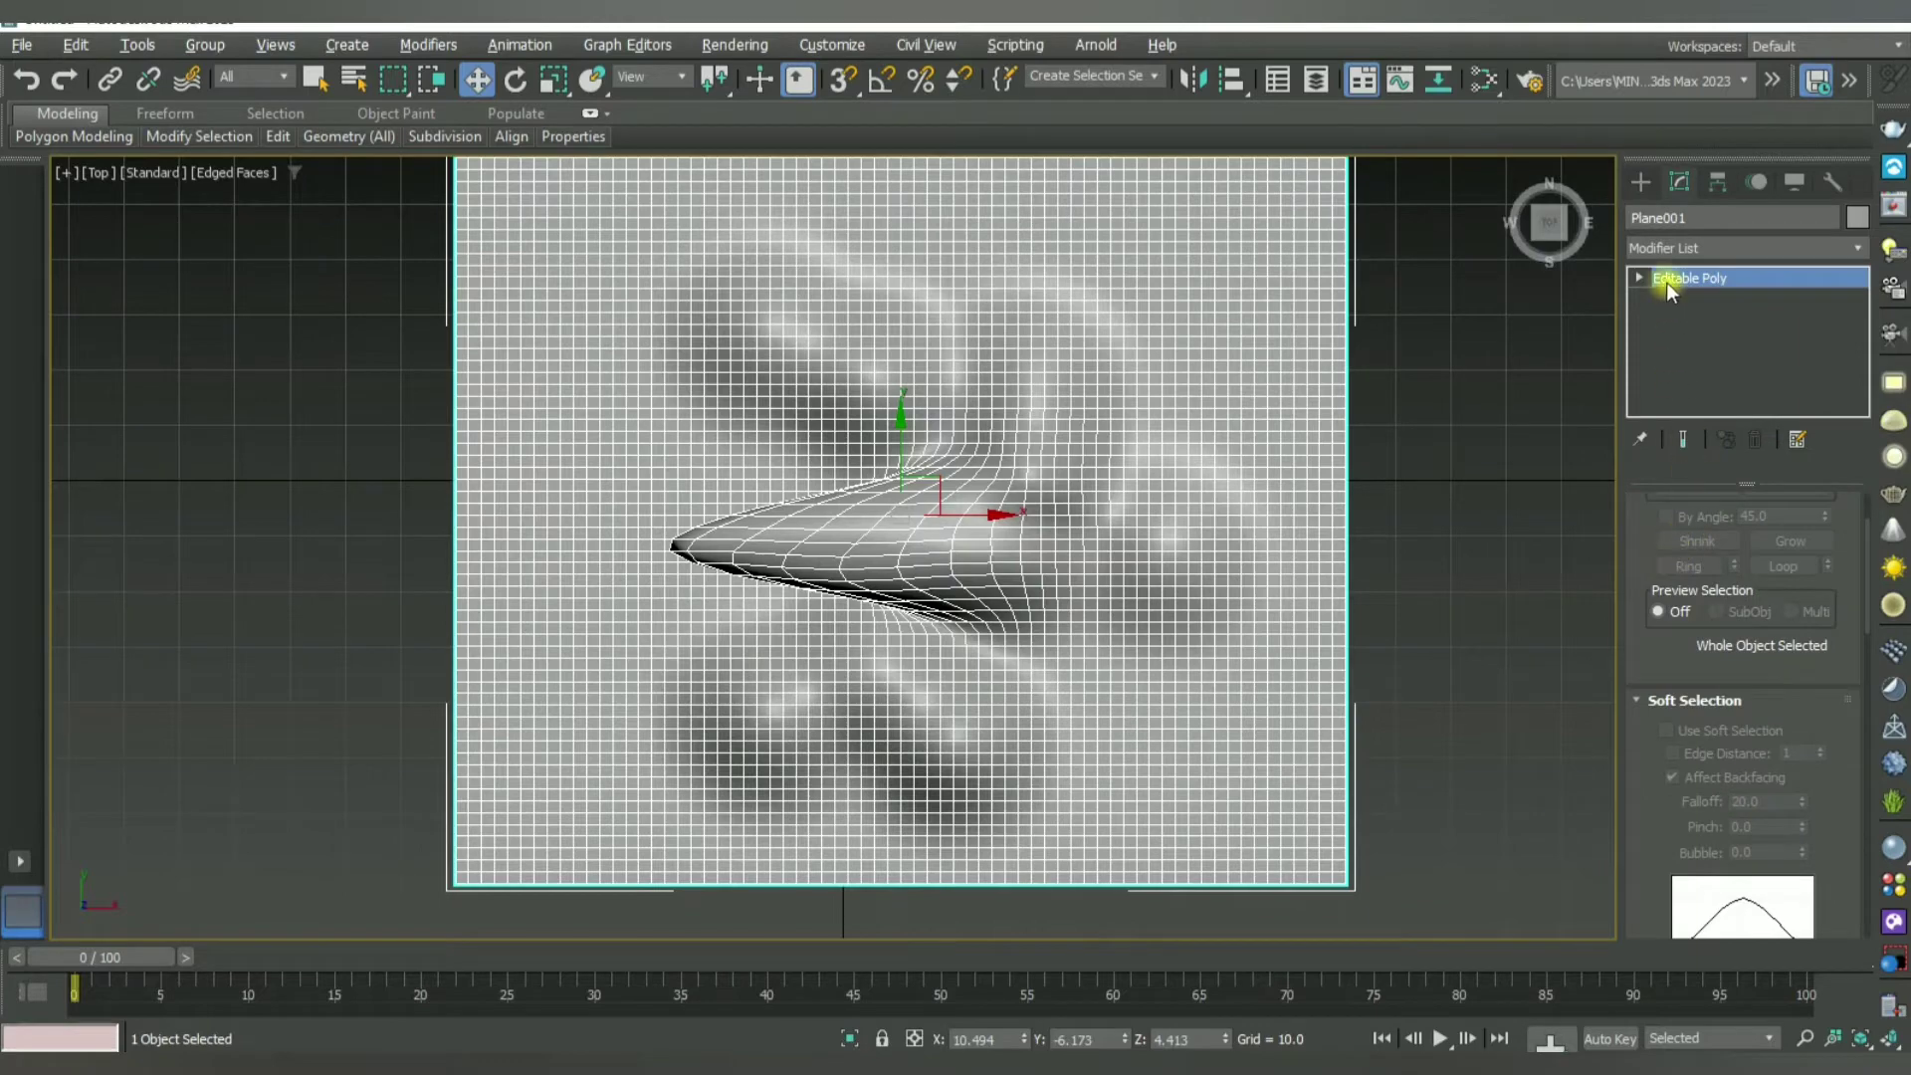
click(1638, 278)
click(1684, 298)
scroll(895, 605, down, 3)
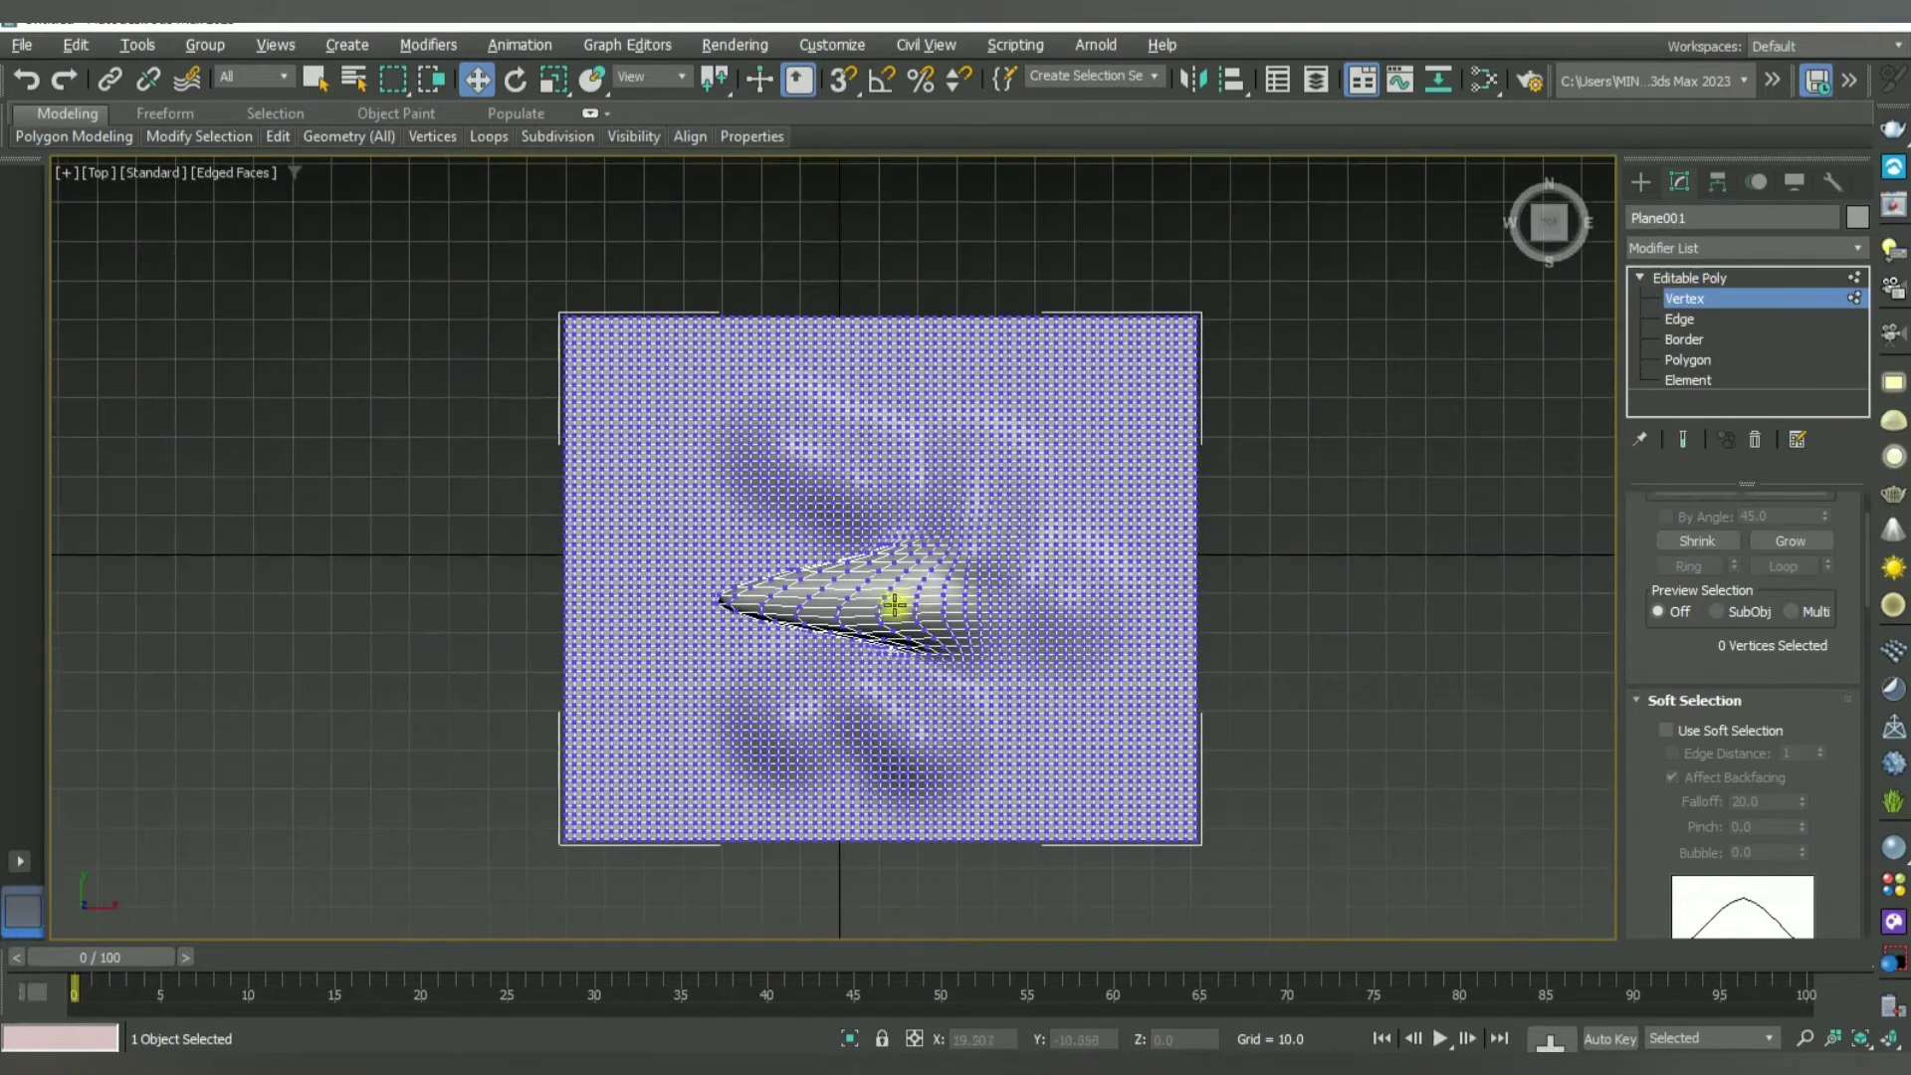
Step: Select all 4347 vertices with Ctrl+A and zoom and pan the Top view to frame them
scroll(895, 605, up, 3)
scroll(945, 627, down, 1)
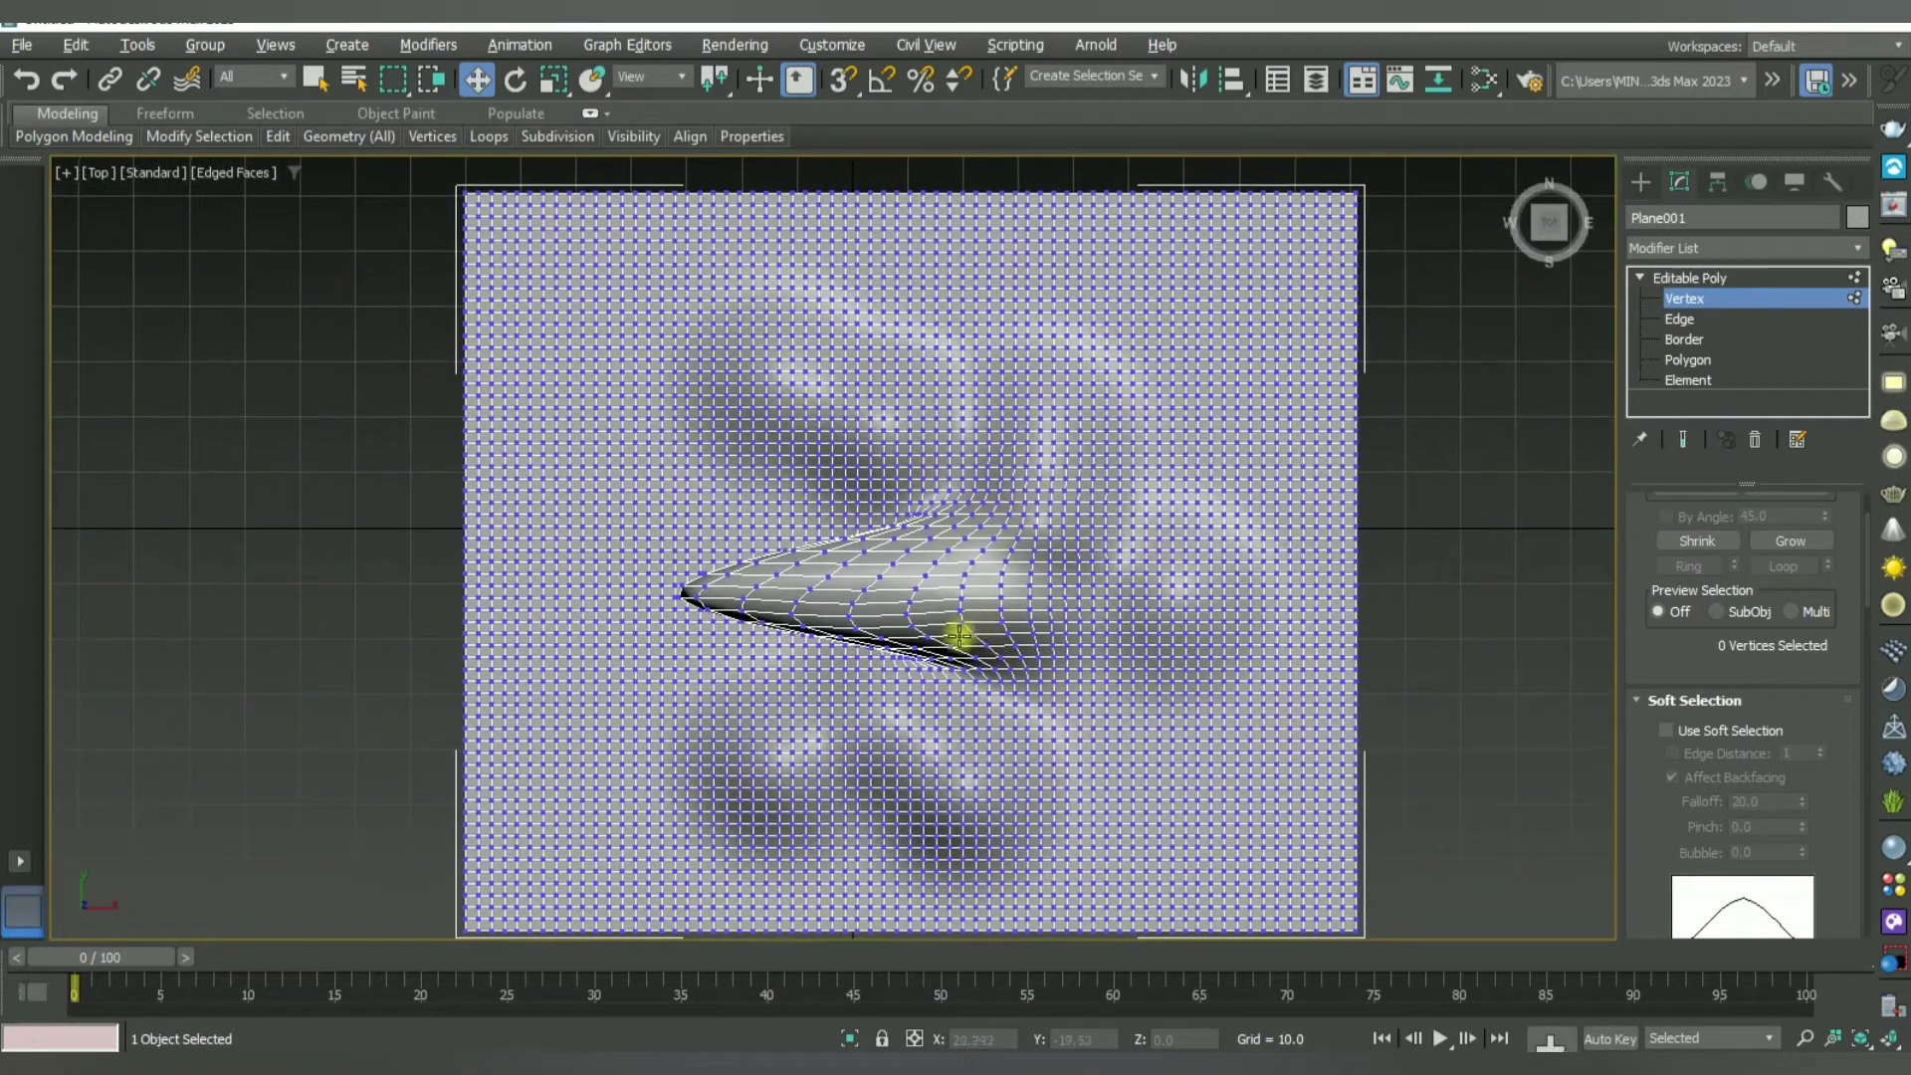
scroll(981, 683, down, 2)
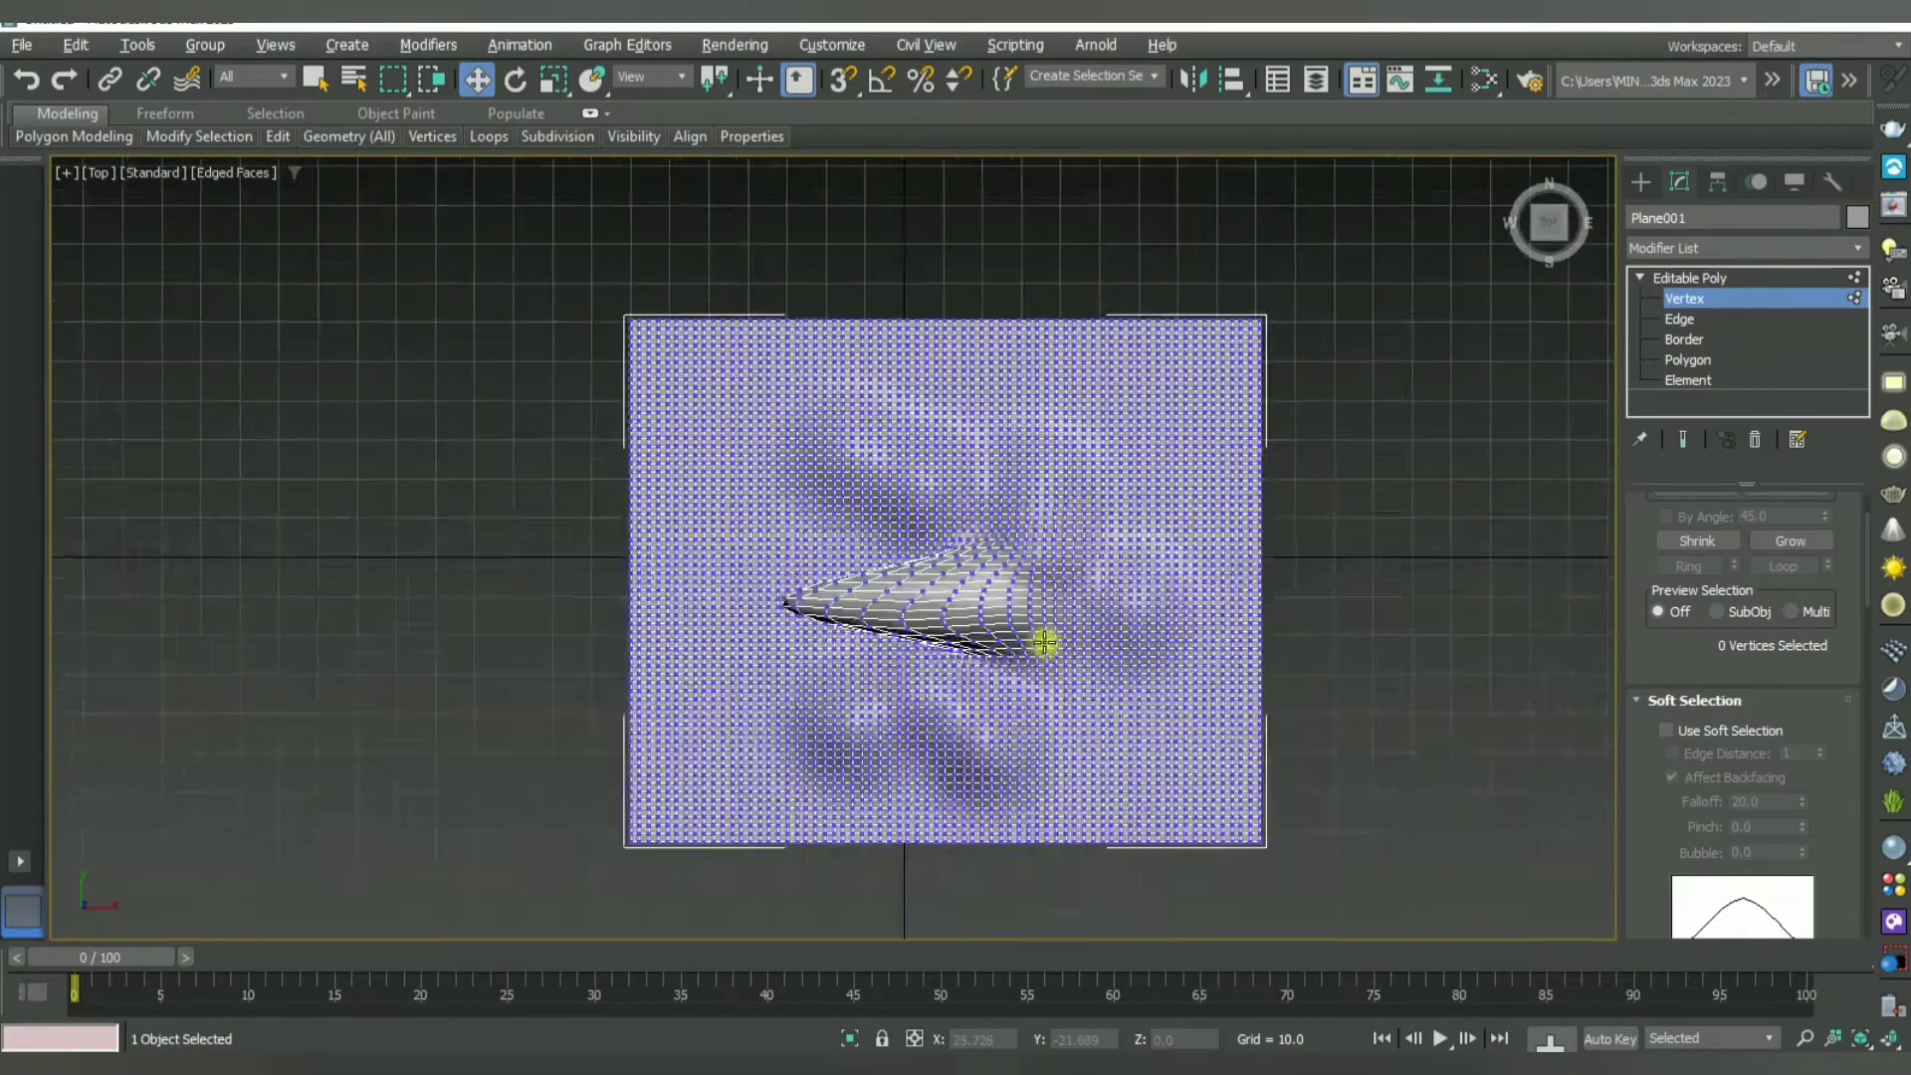
scroll(1041, 640, down, 2)
key(ctrl+a)
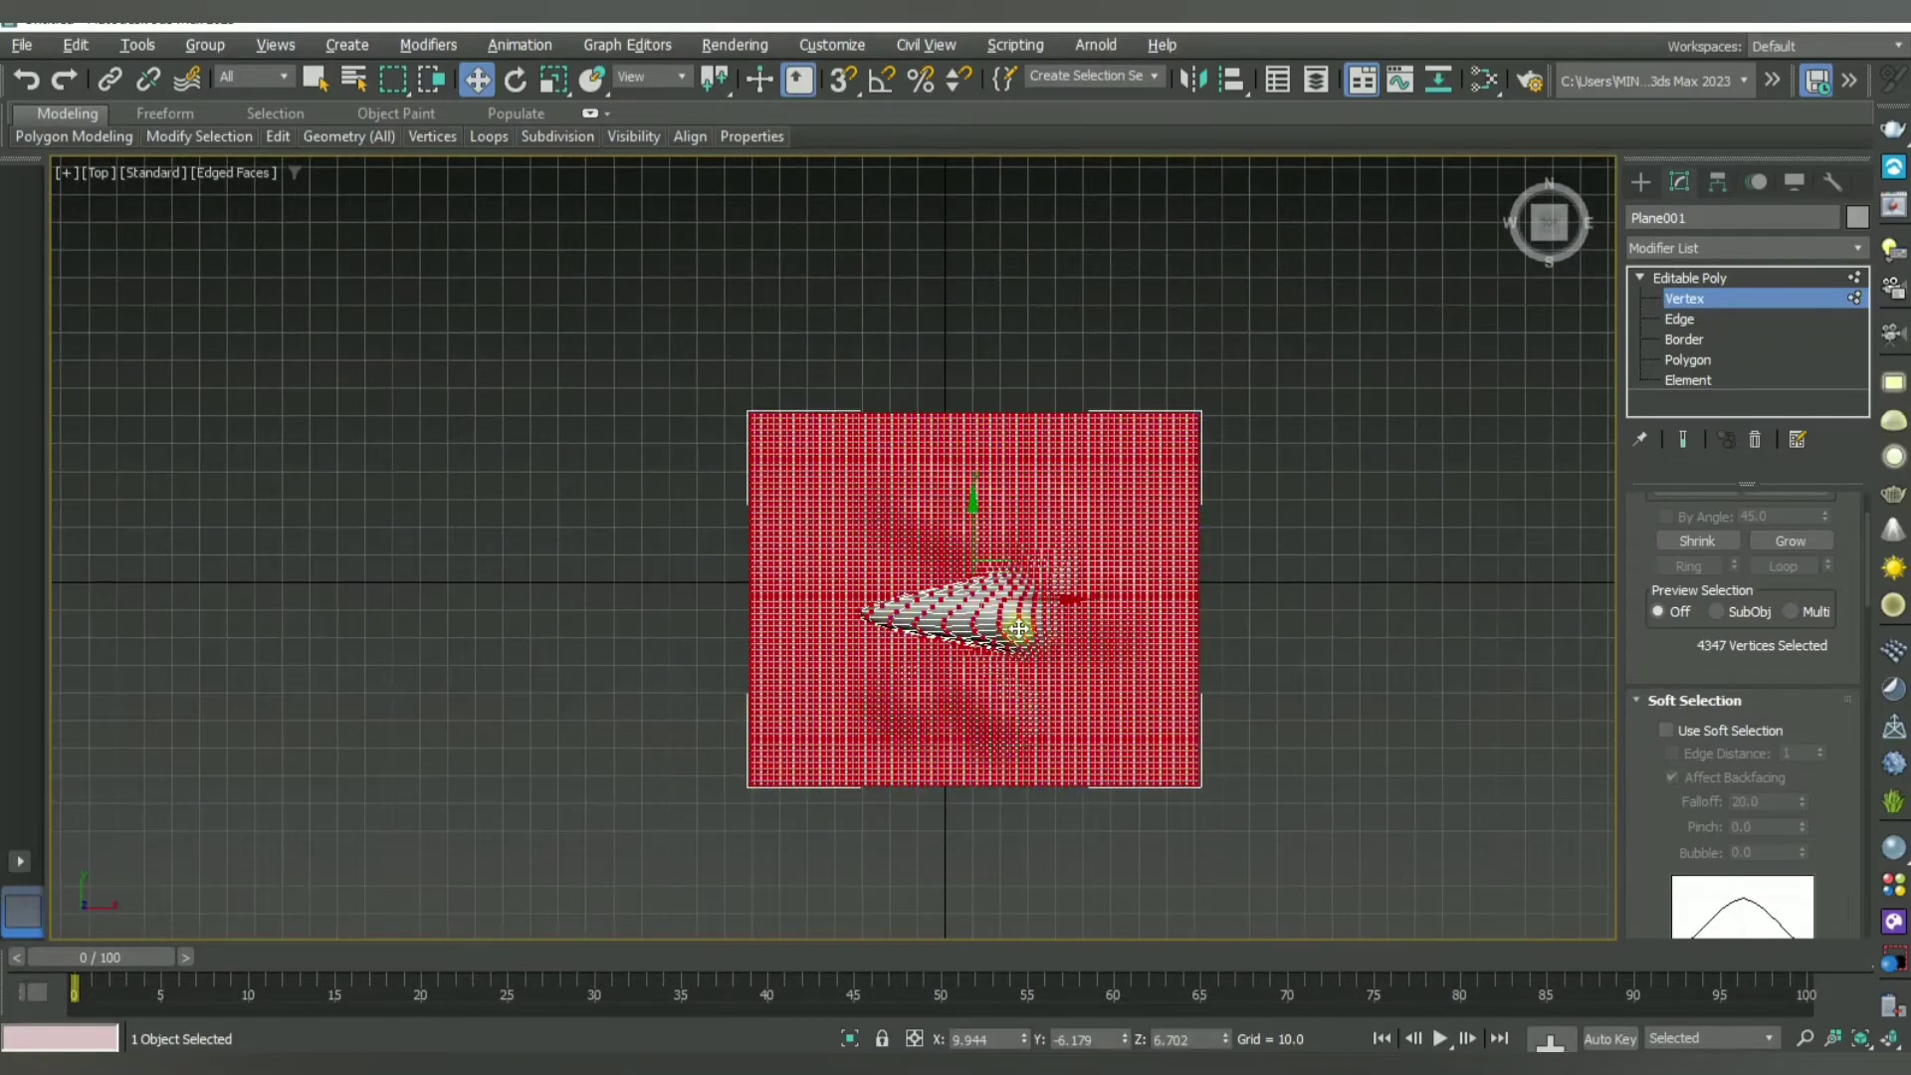
scroll(1045, 670, up, 3)
scroll(946, 674, down, 1)
scroll(958, 614, down, 1)
scroll(958, 614, up, 3)
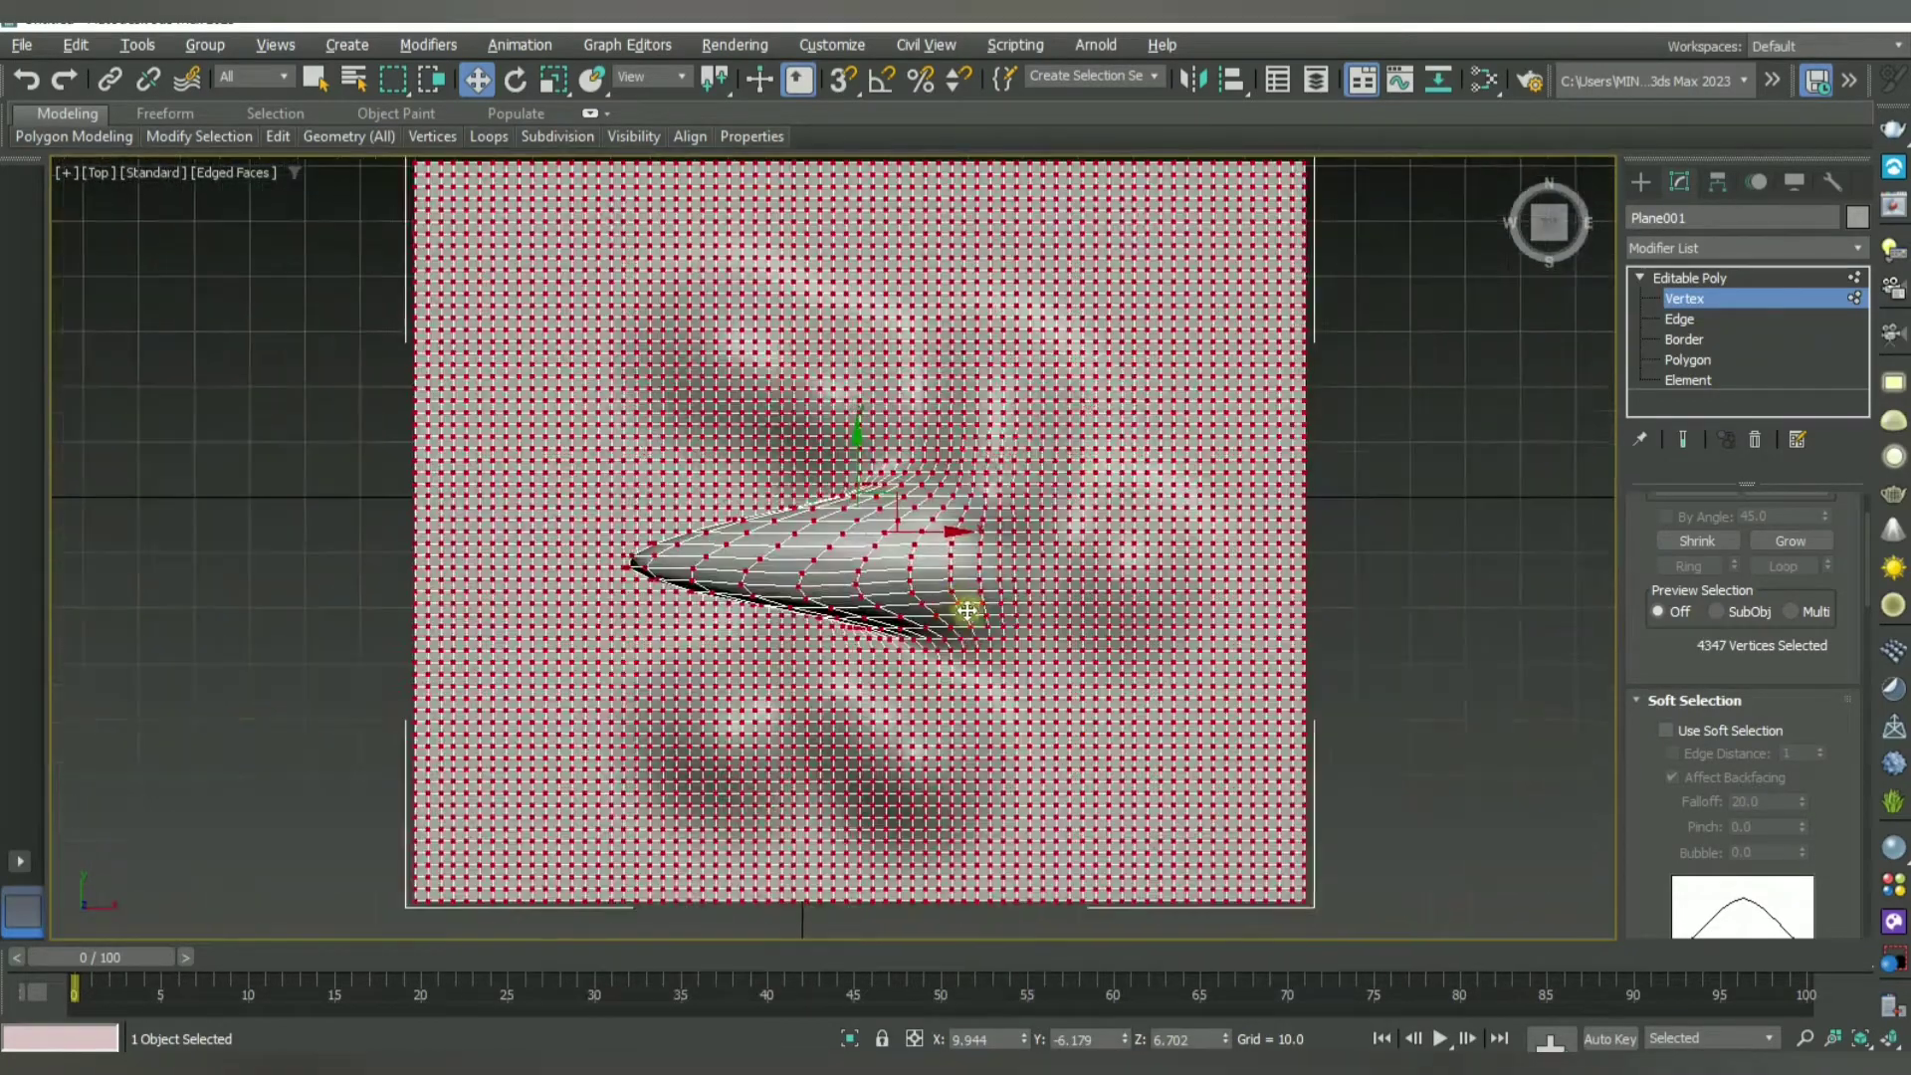
scroll(995, 683, down, 1)
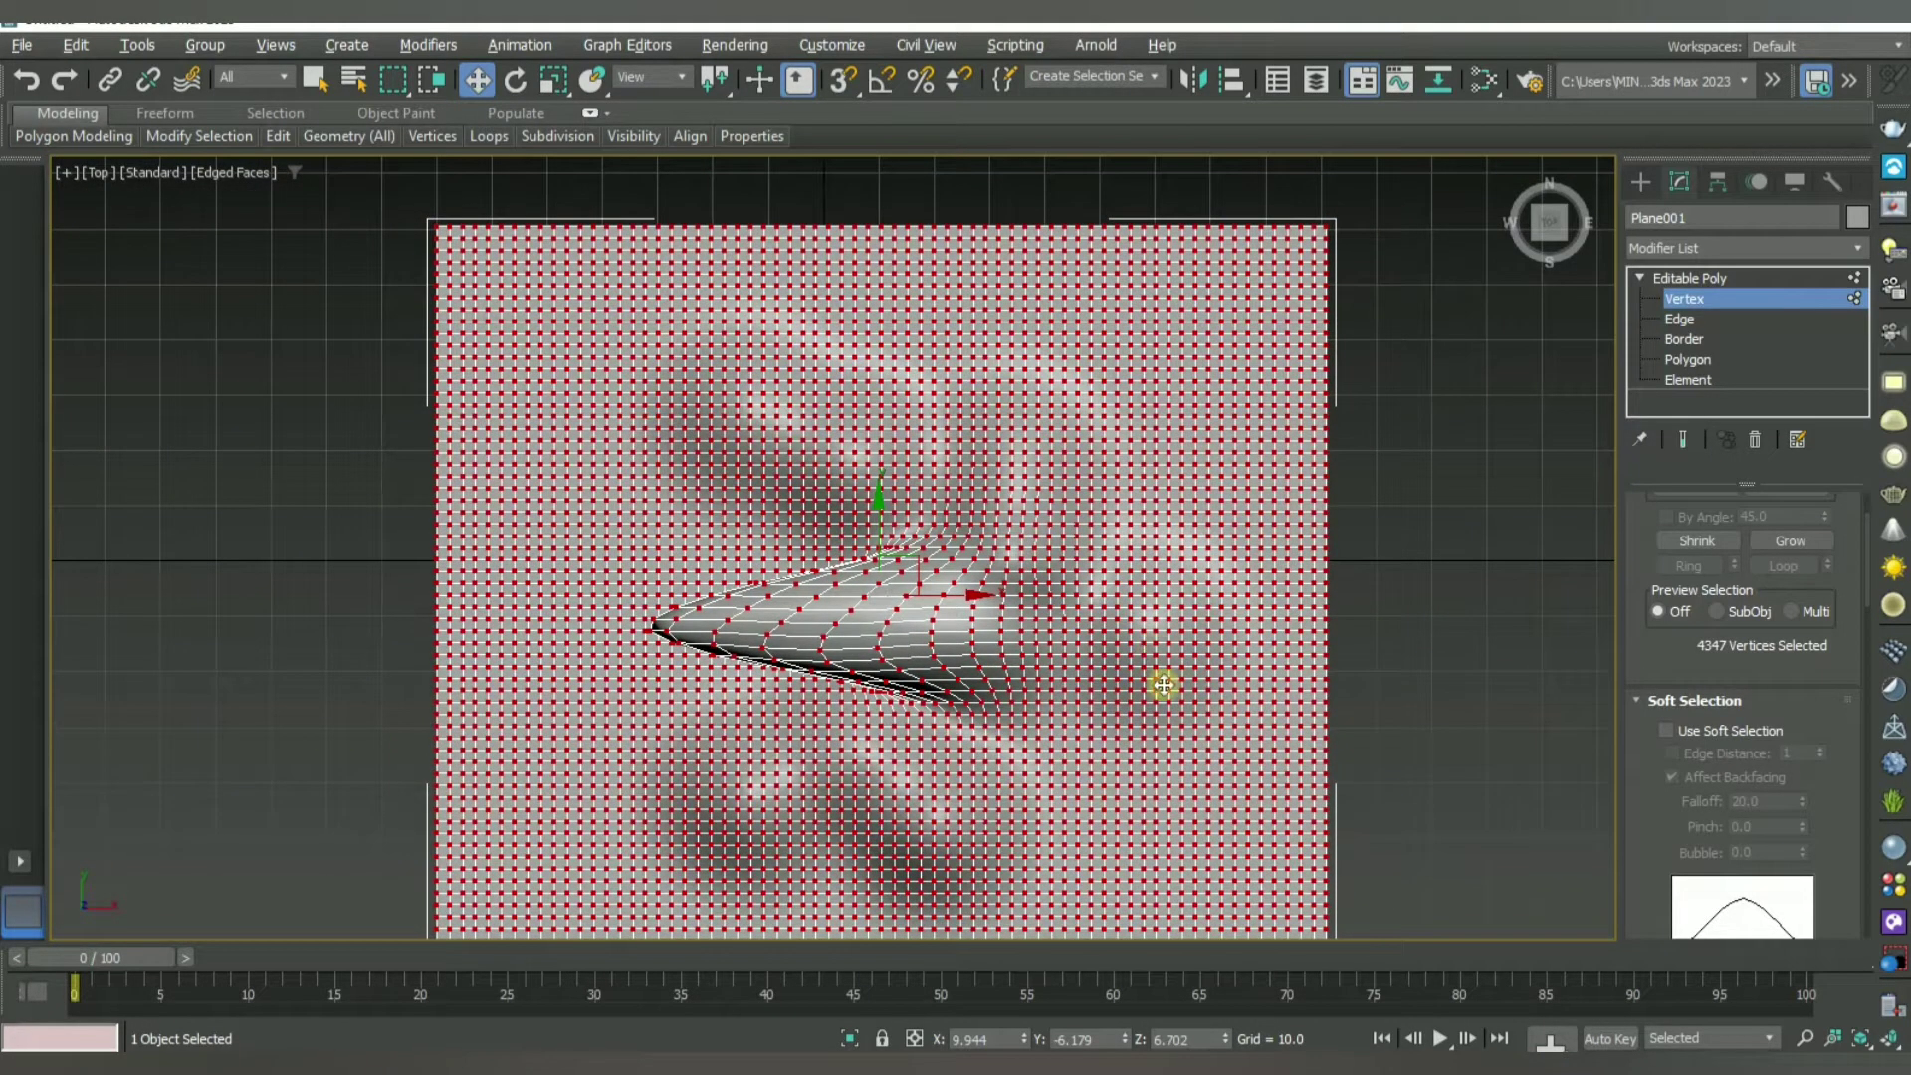
scroll(1304, 737, down, 3)
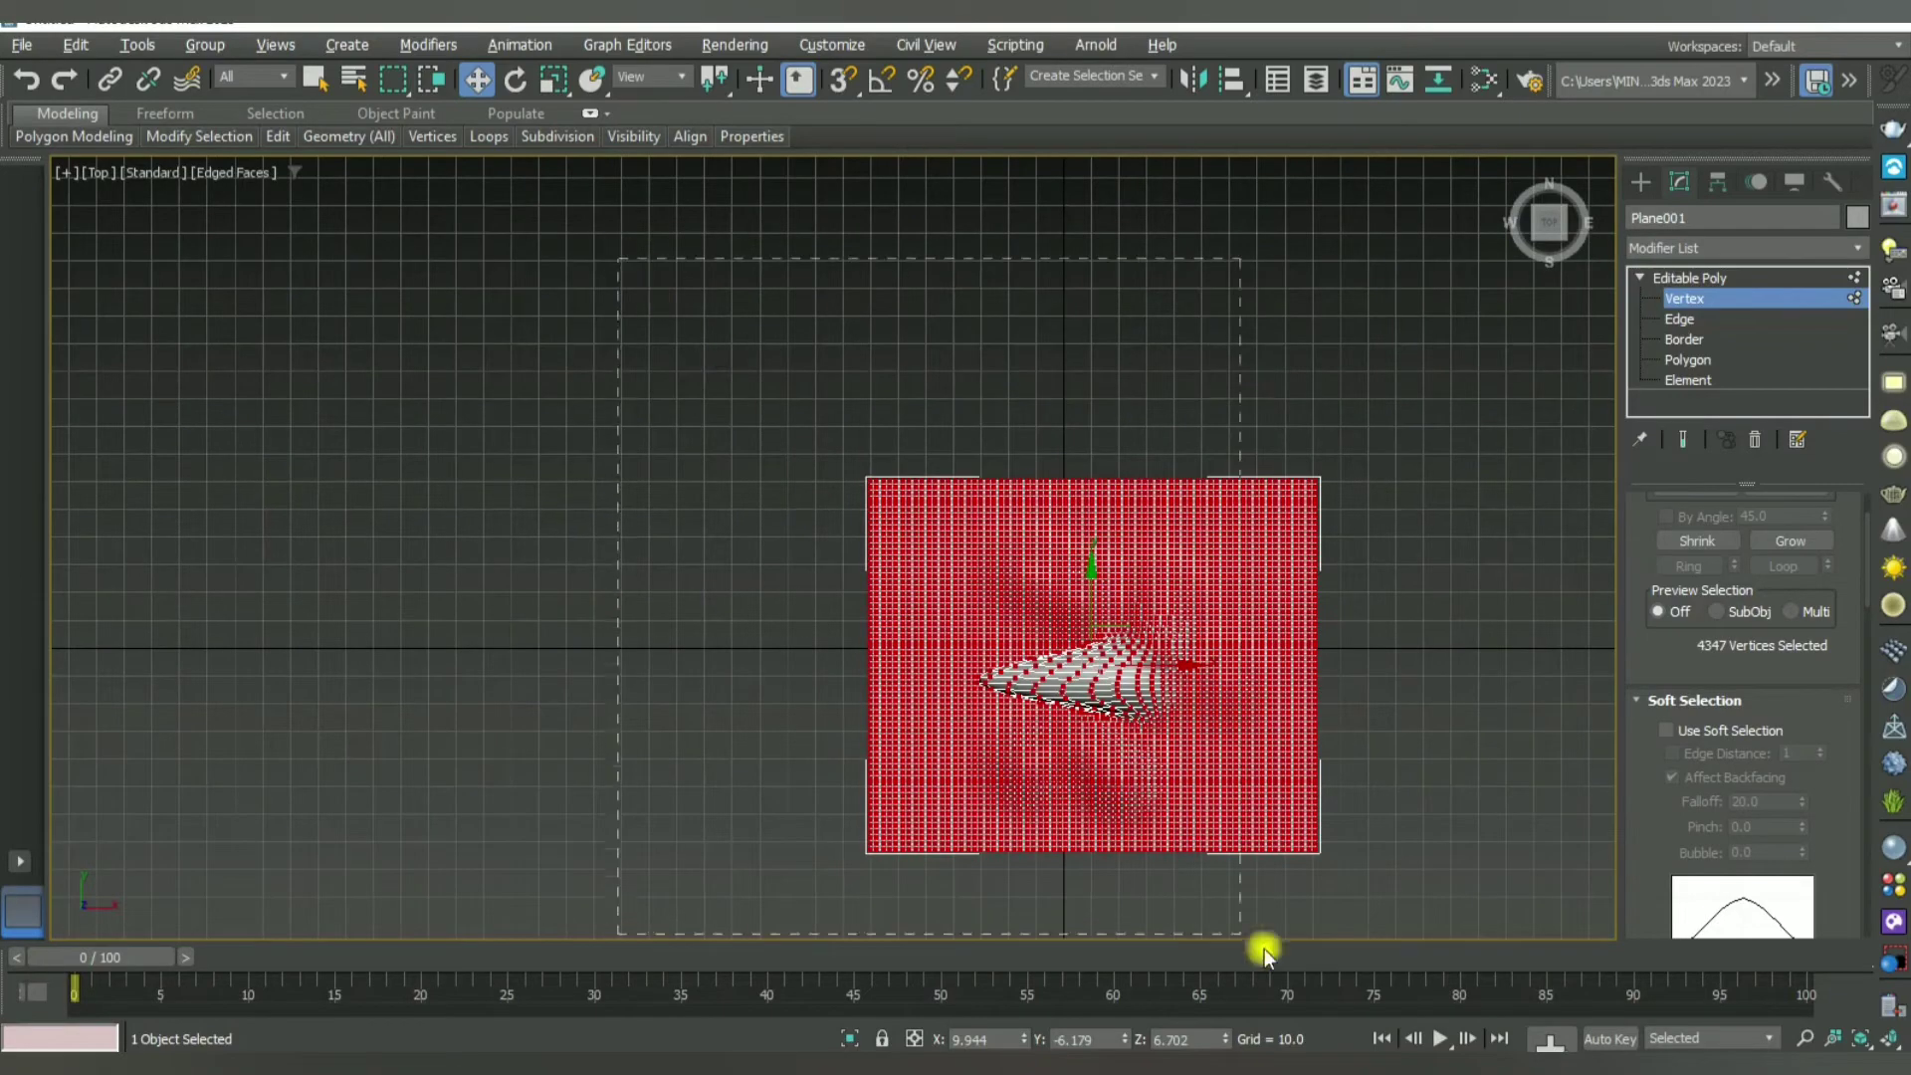
scroll(1066, 648, down, 2)
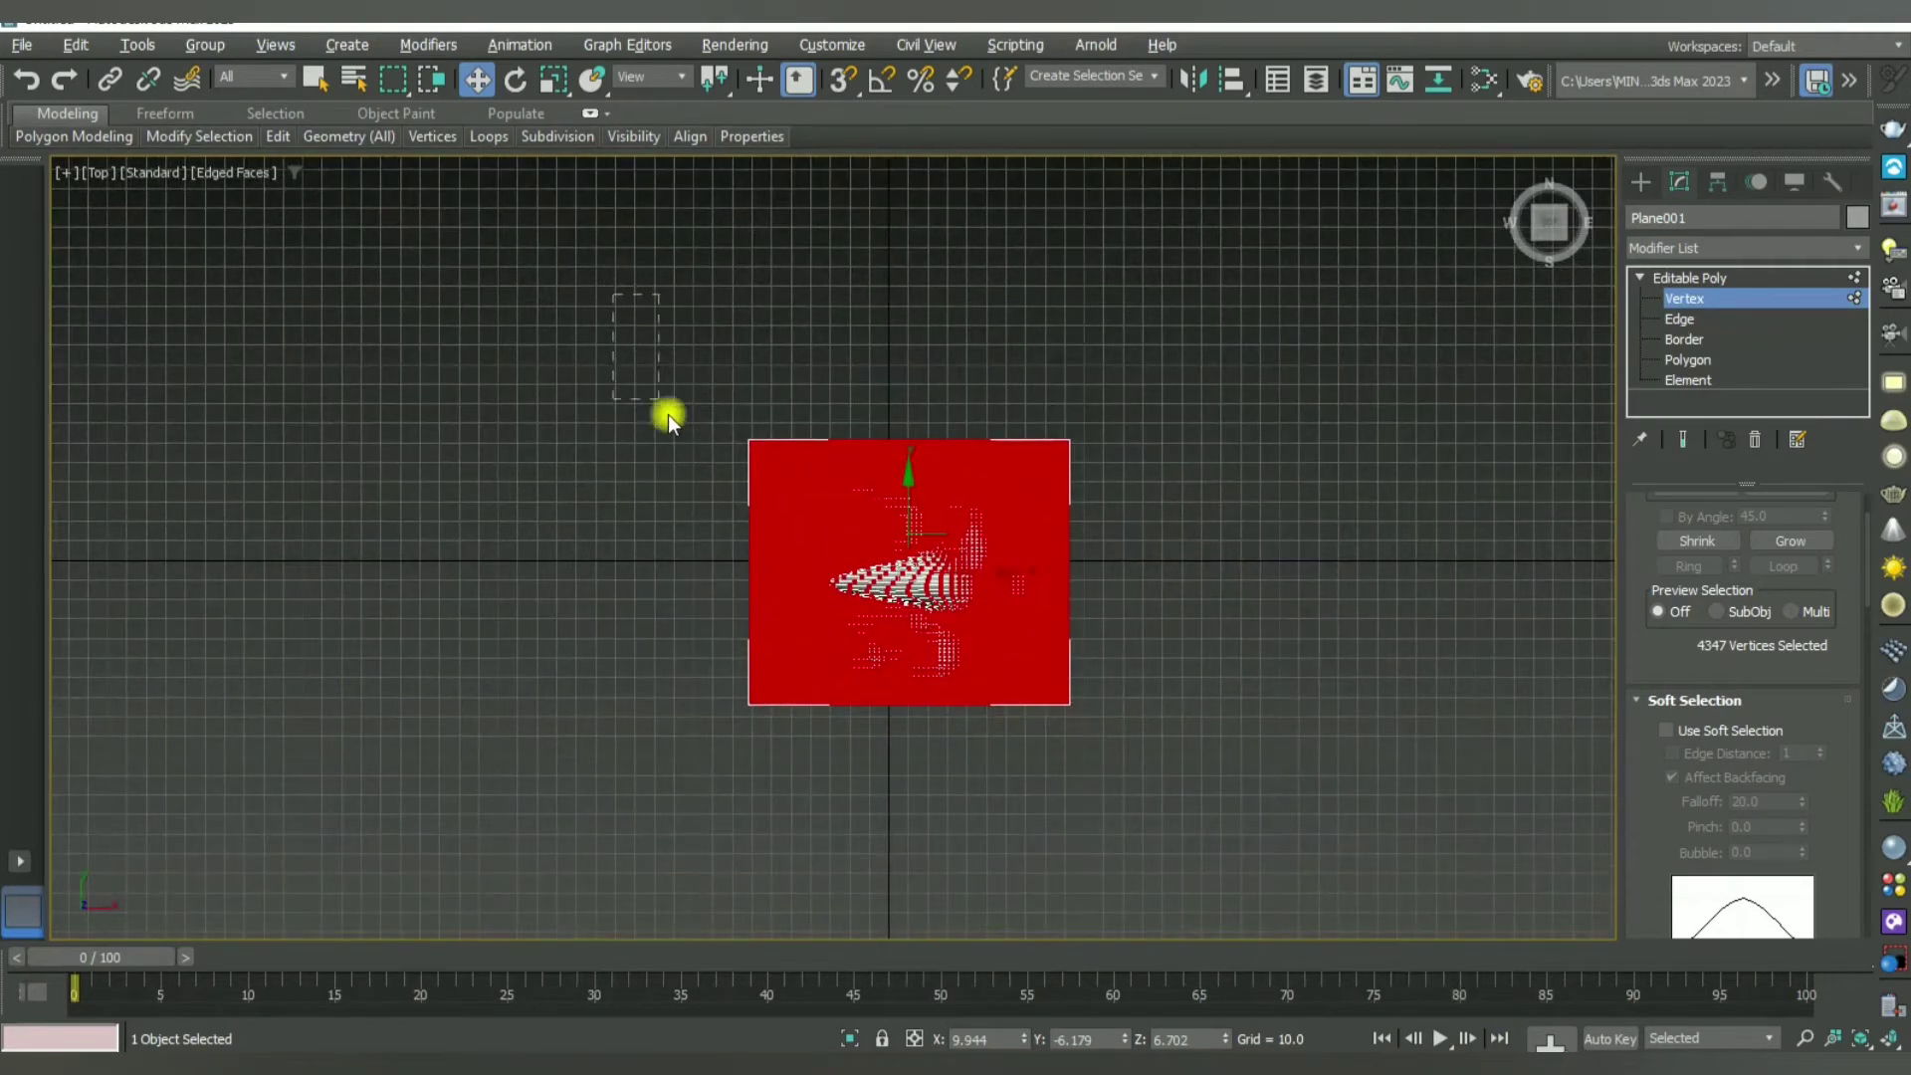
scroll(864, 470, up, 3)
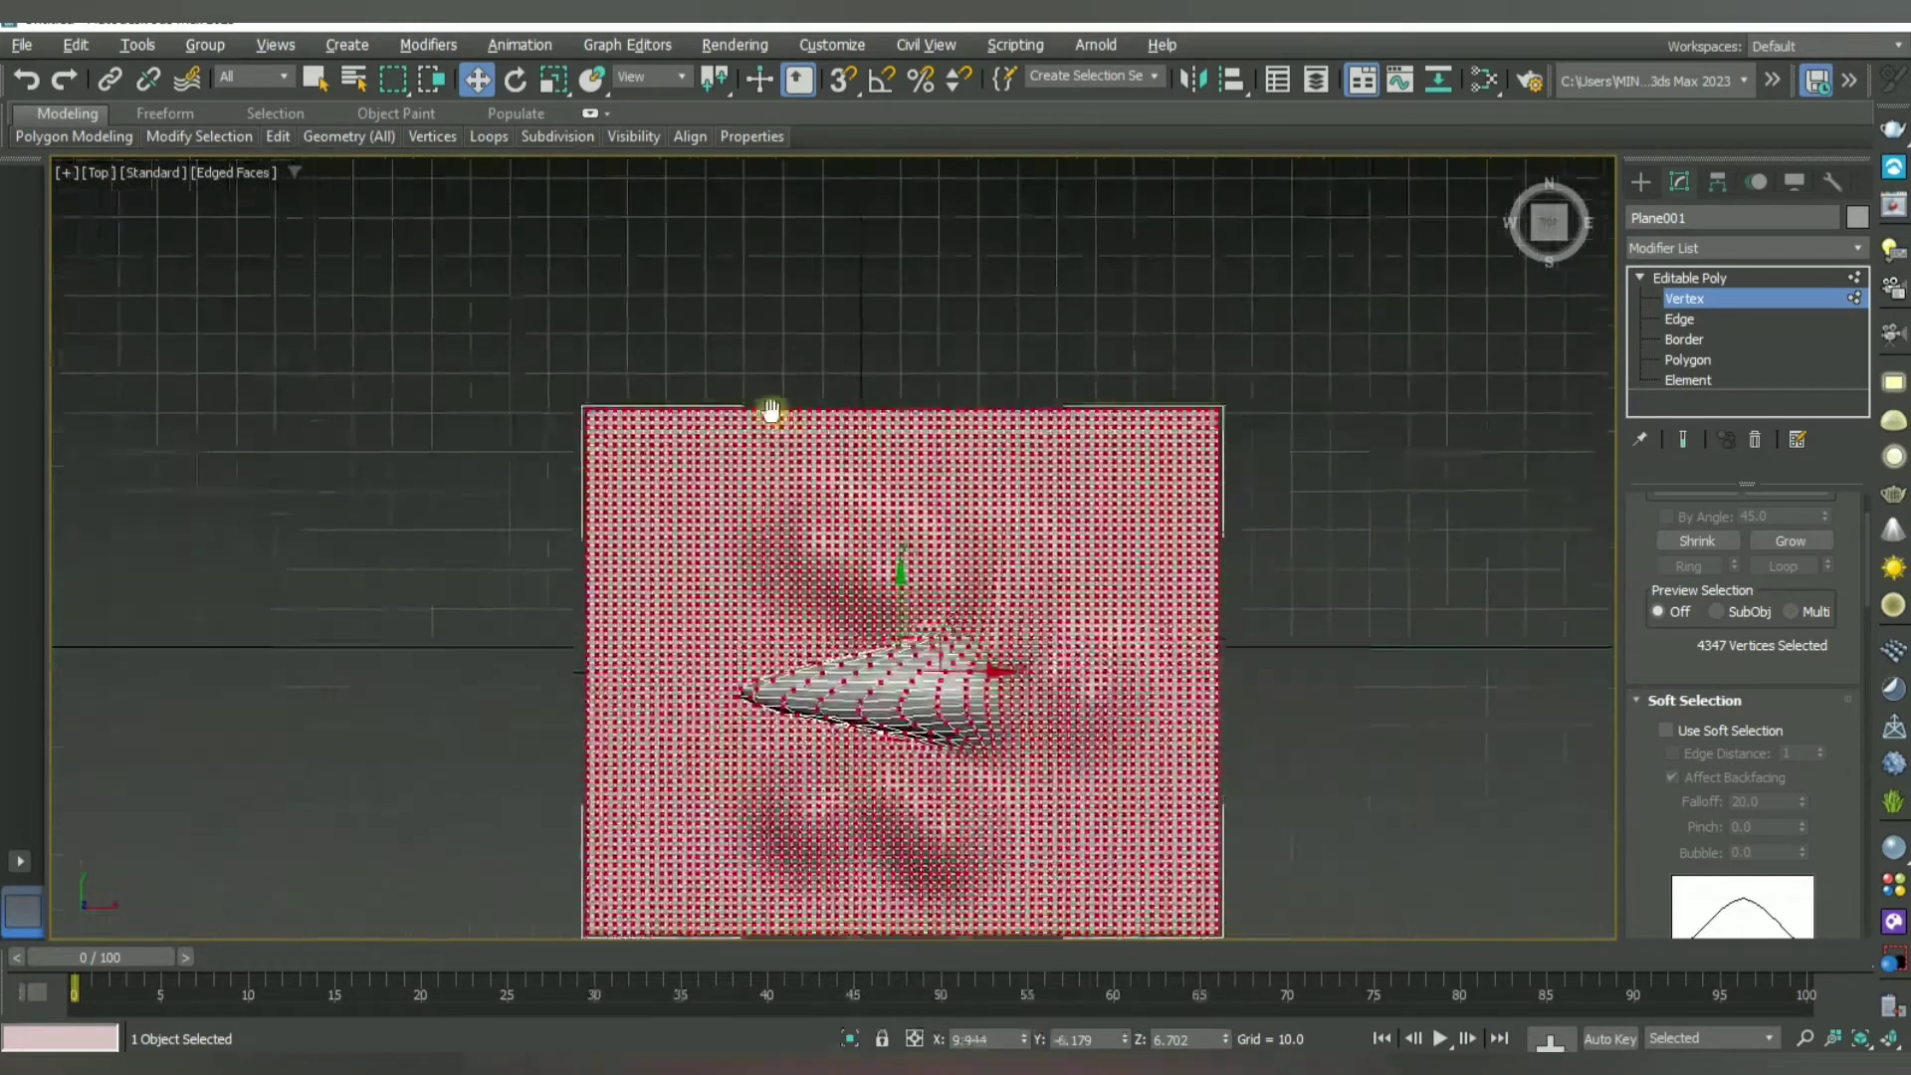
middle_drag(772, 414, 647, 324)
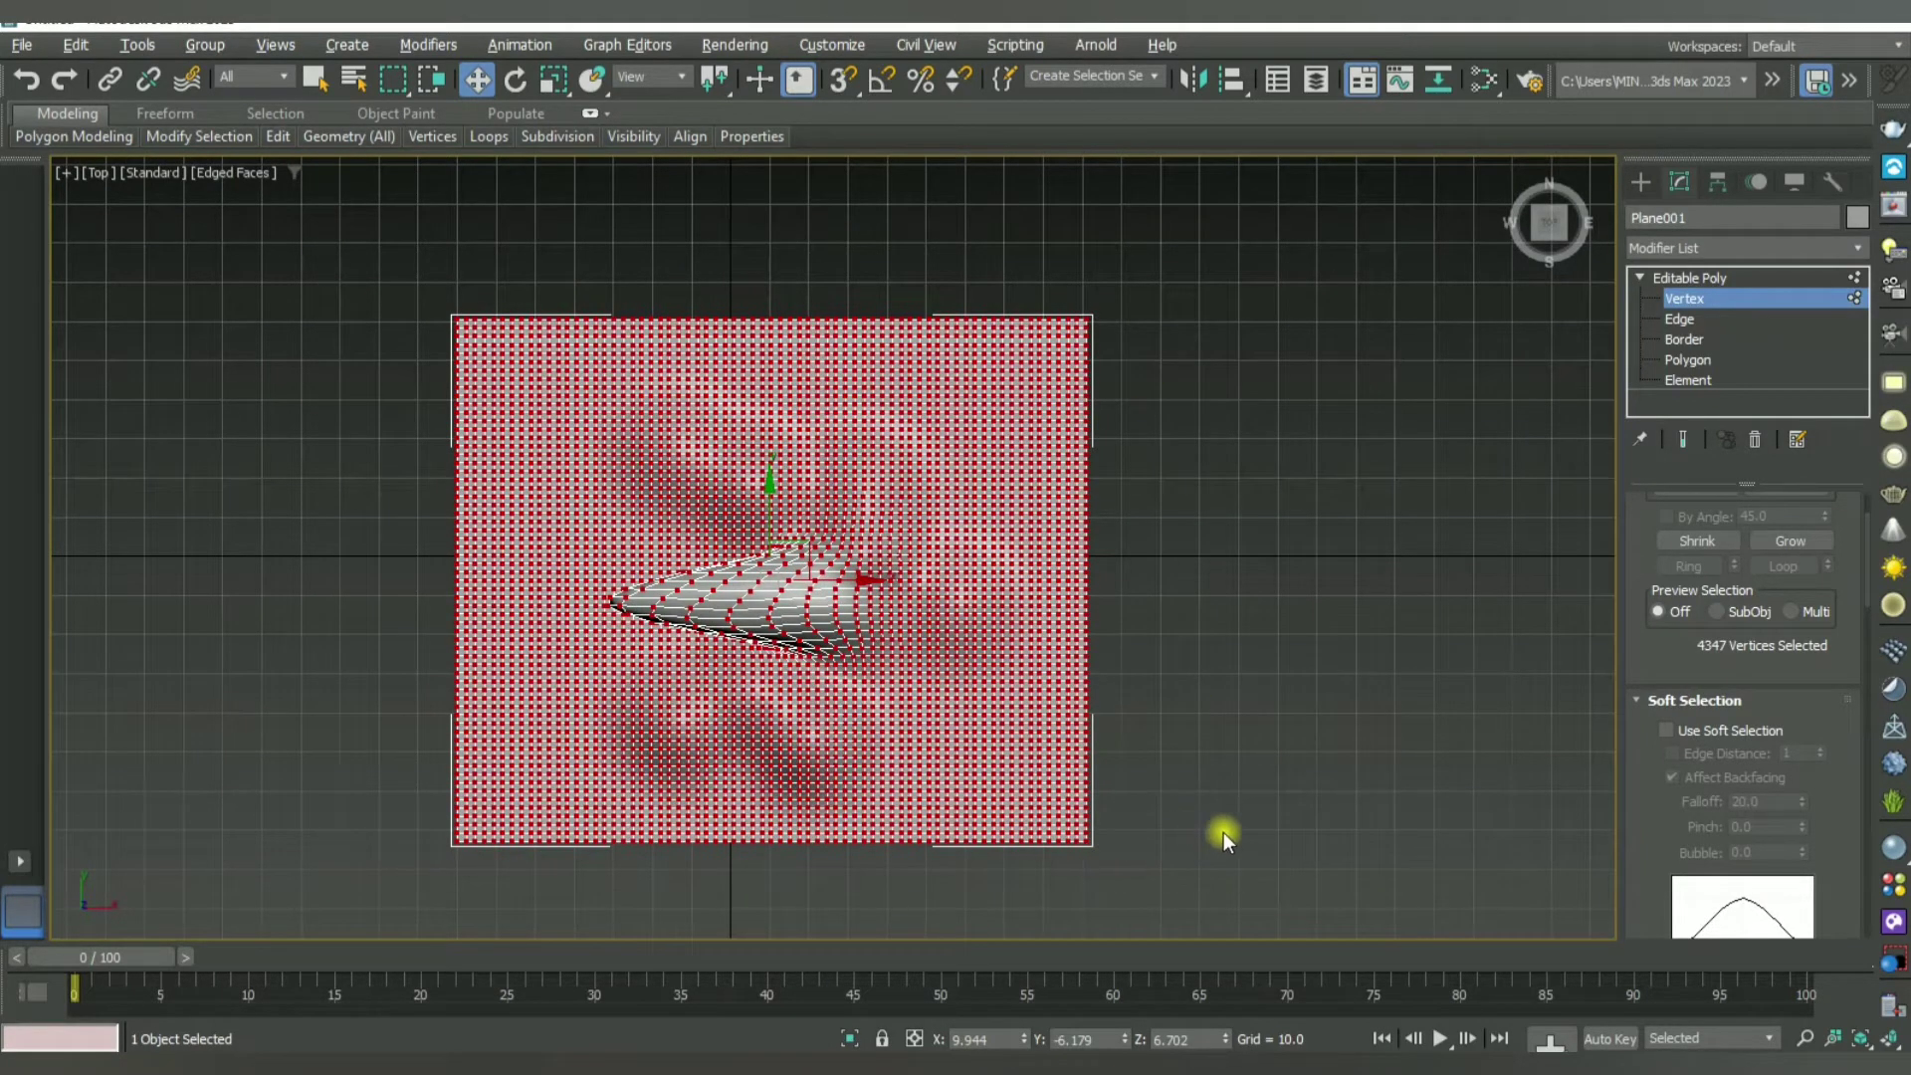
Step: Make the Perspective view active and maximize it
key(alt+w)
middle_click(1194, 787)
key(alt+w)
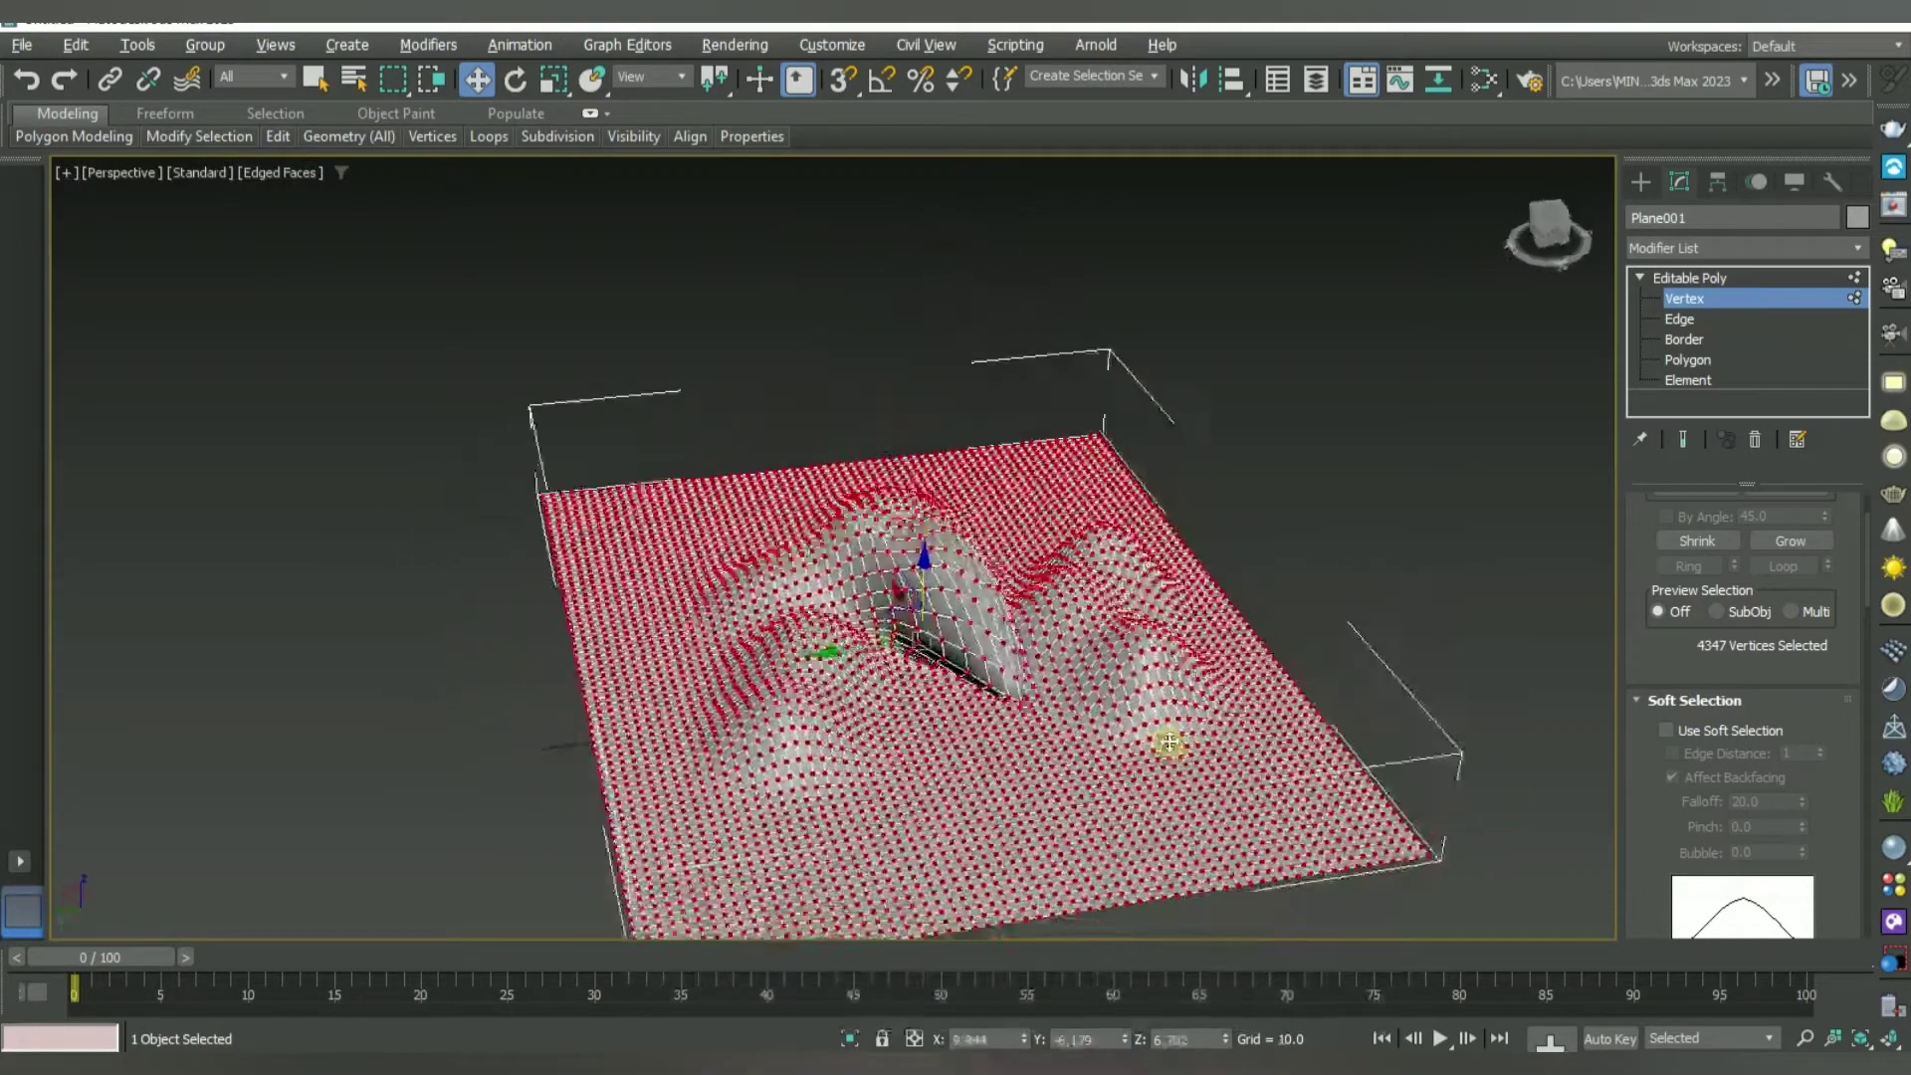
Step: Orbit and zoom the Perspective view to inspect the terrain from low and high angles
mouse_move(1170, 742)
alt+middle_down()
mouse_move(1003, 683)
mouse_move(983, 649)
alt+middle_up()
scroll(961, 682, up, 3)
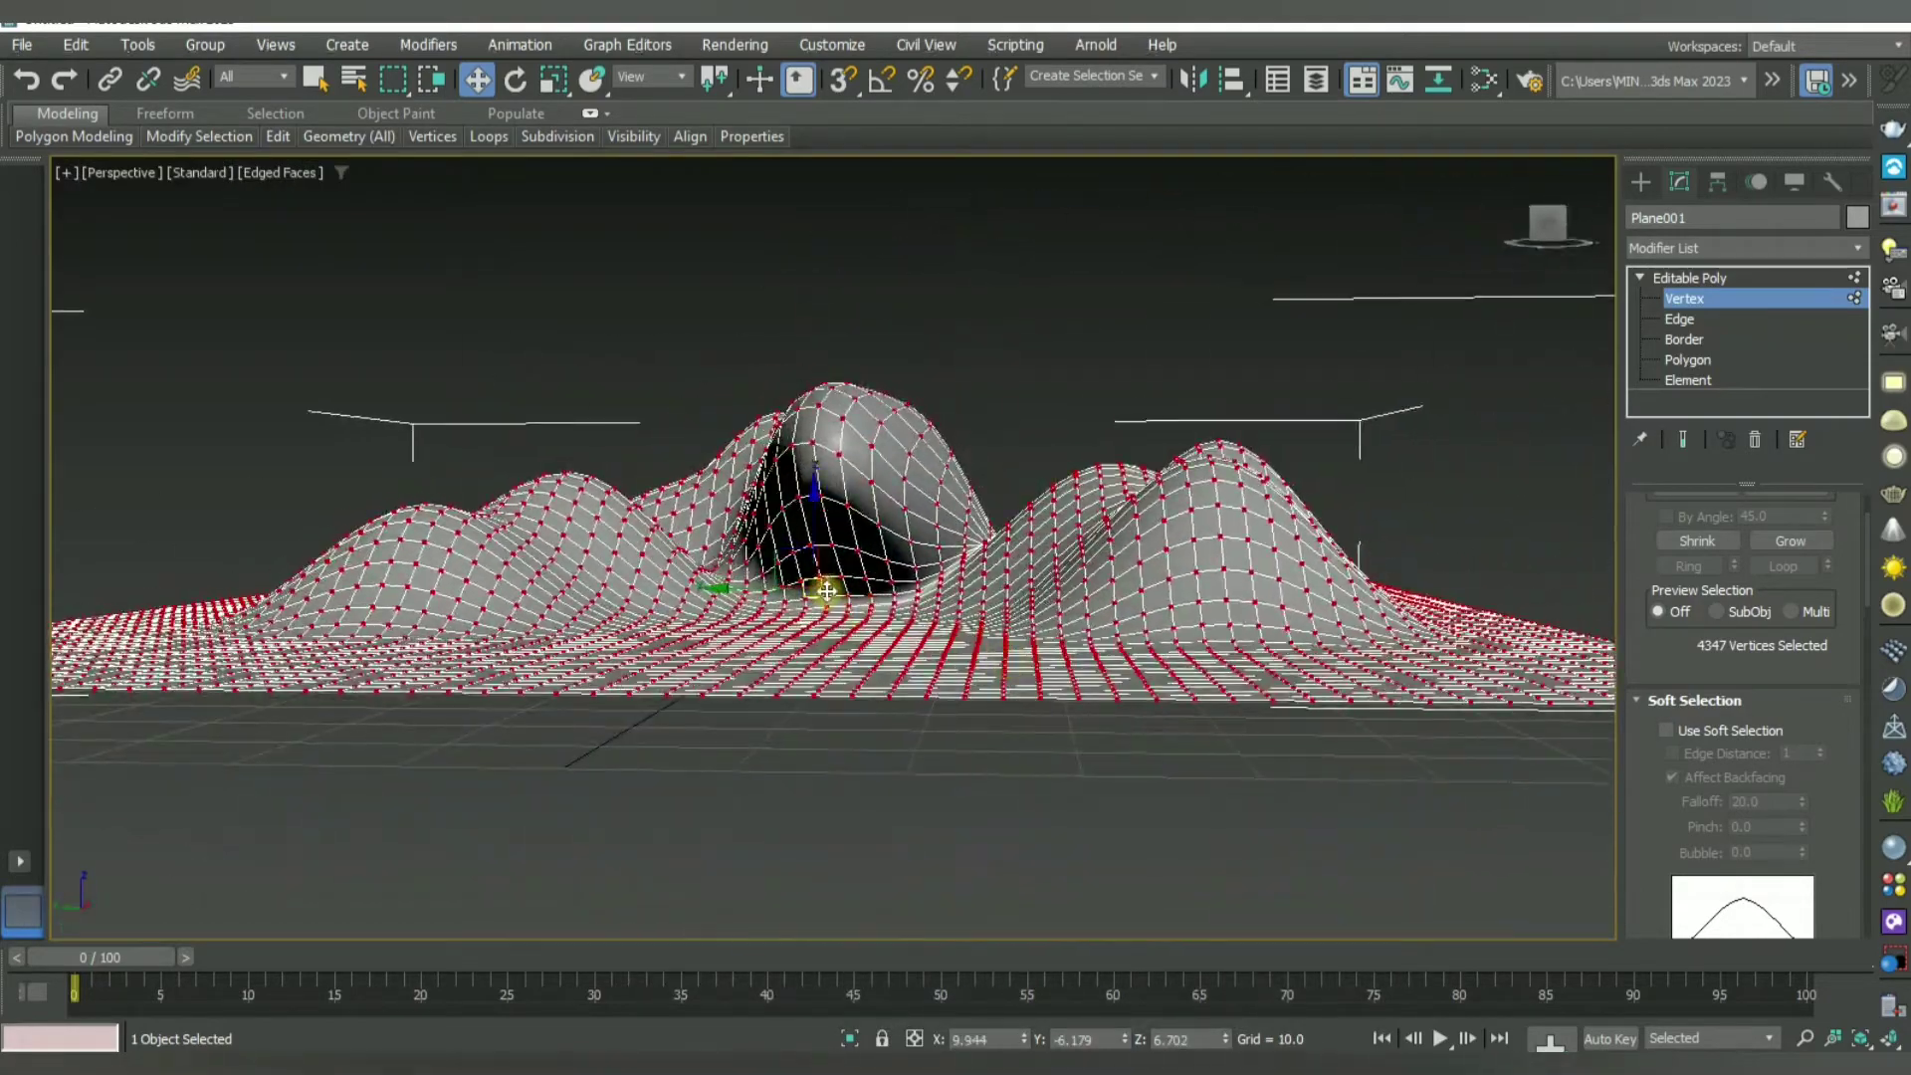
scroll(942, 554, up, 3)
scroll(892, 563, up, 3)
scroll(892, 597, down, 8)
mouse_move(892, 597)
alt+middle_down()
mouse_move(931, 640)
mouse_move(937, 610)
mouse_move(866, 627)
alt+middle_up()
scroll(938, 610, up, 3)
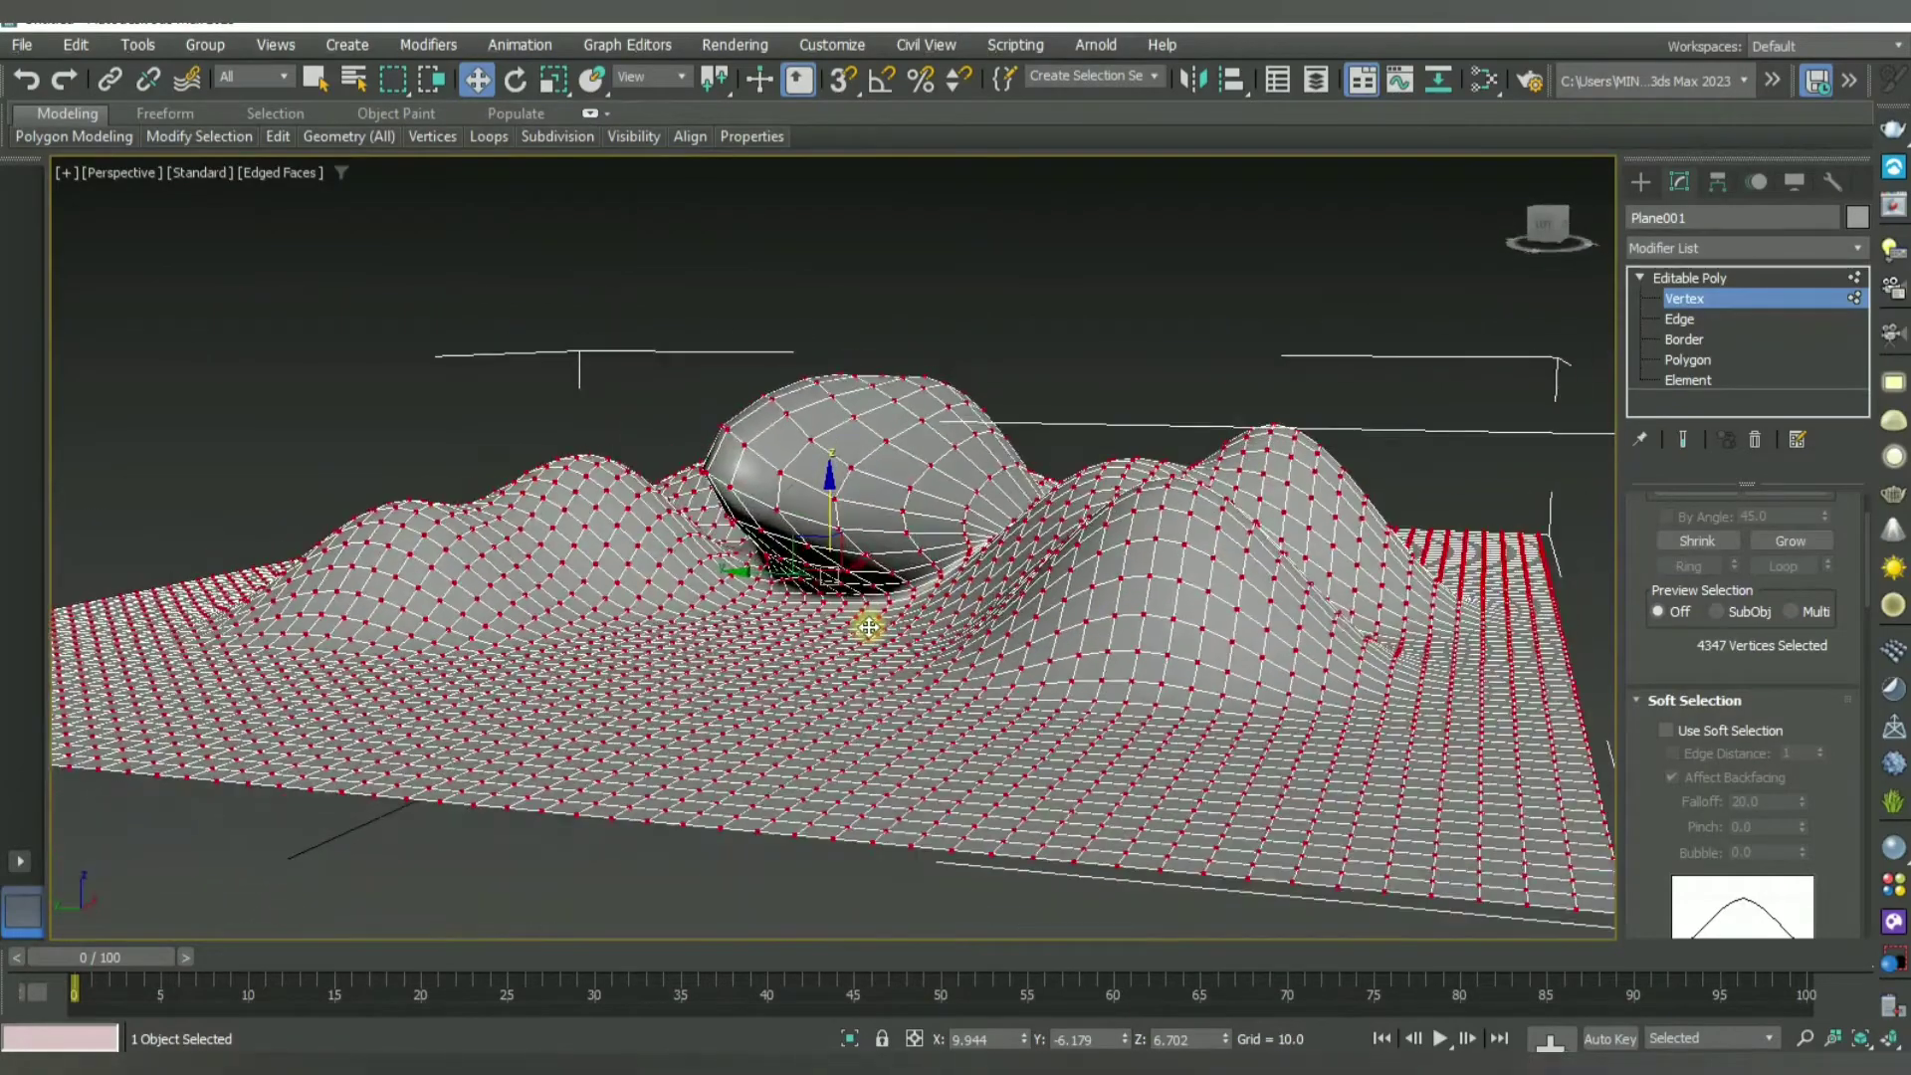
scroll(894, 605, up, 3)
Step: Switch to a maximized Top view and box-select all of the plane's vertices
key(alt+w)
key(alt+w)
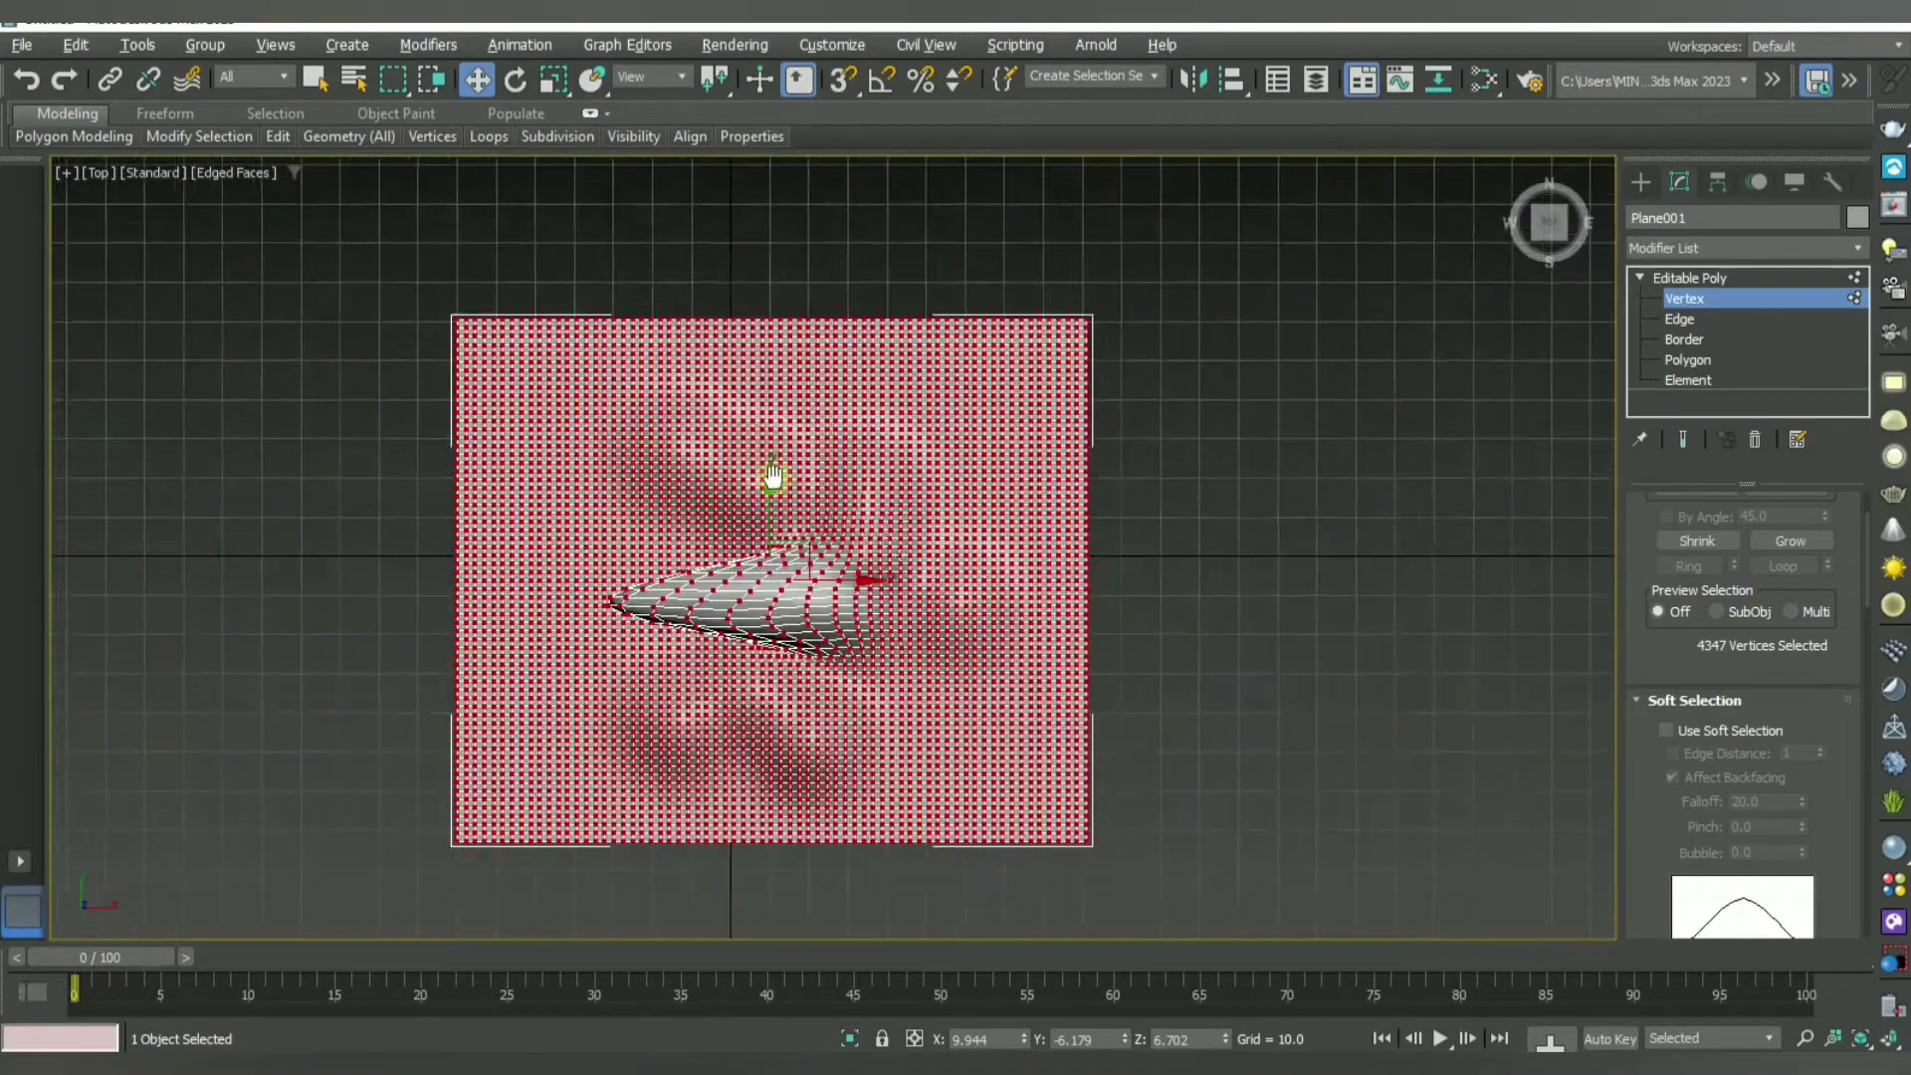
click(1390, 559)
drag(324, 227, 1365, 983)
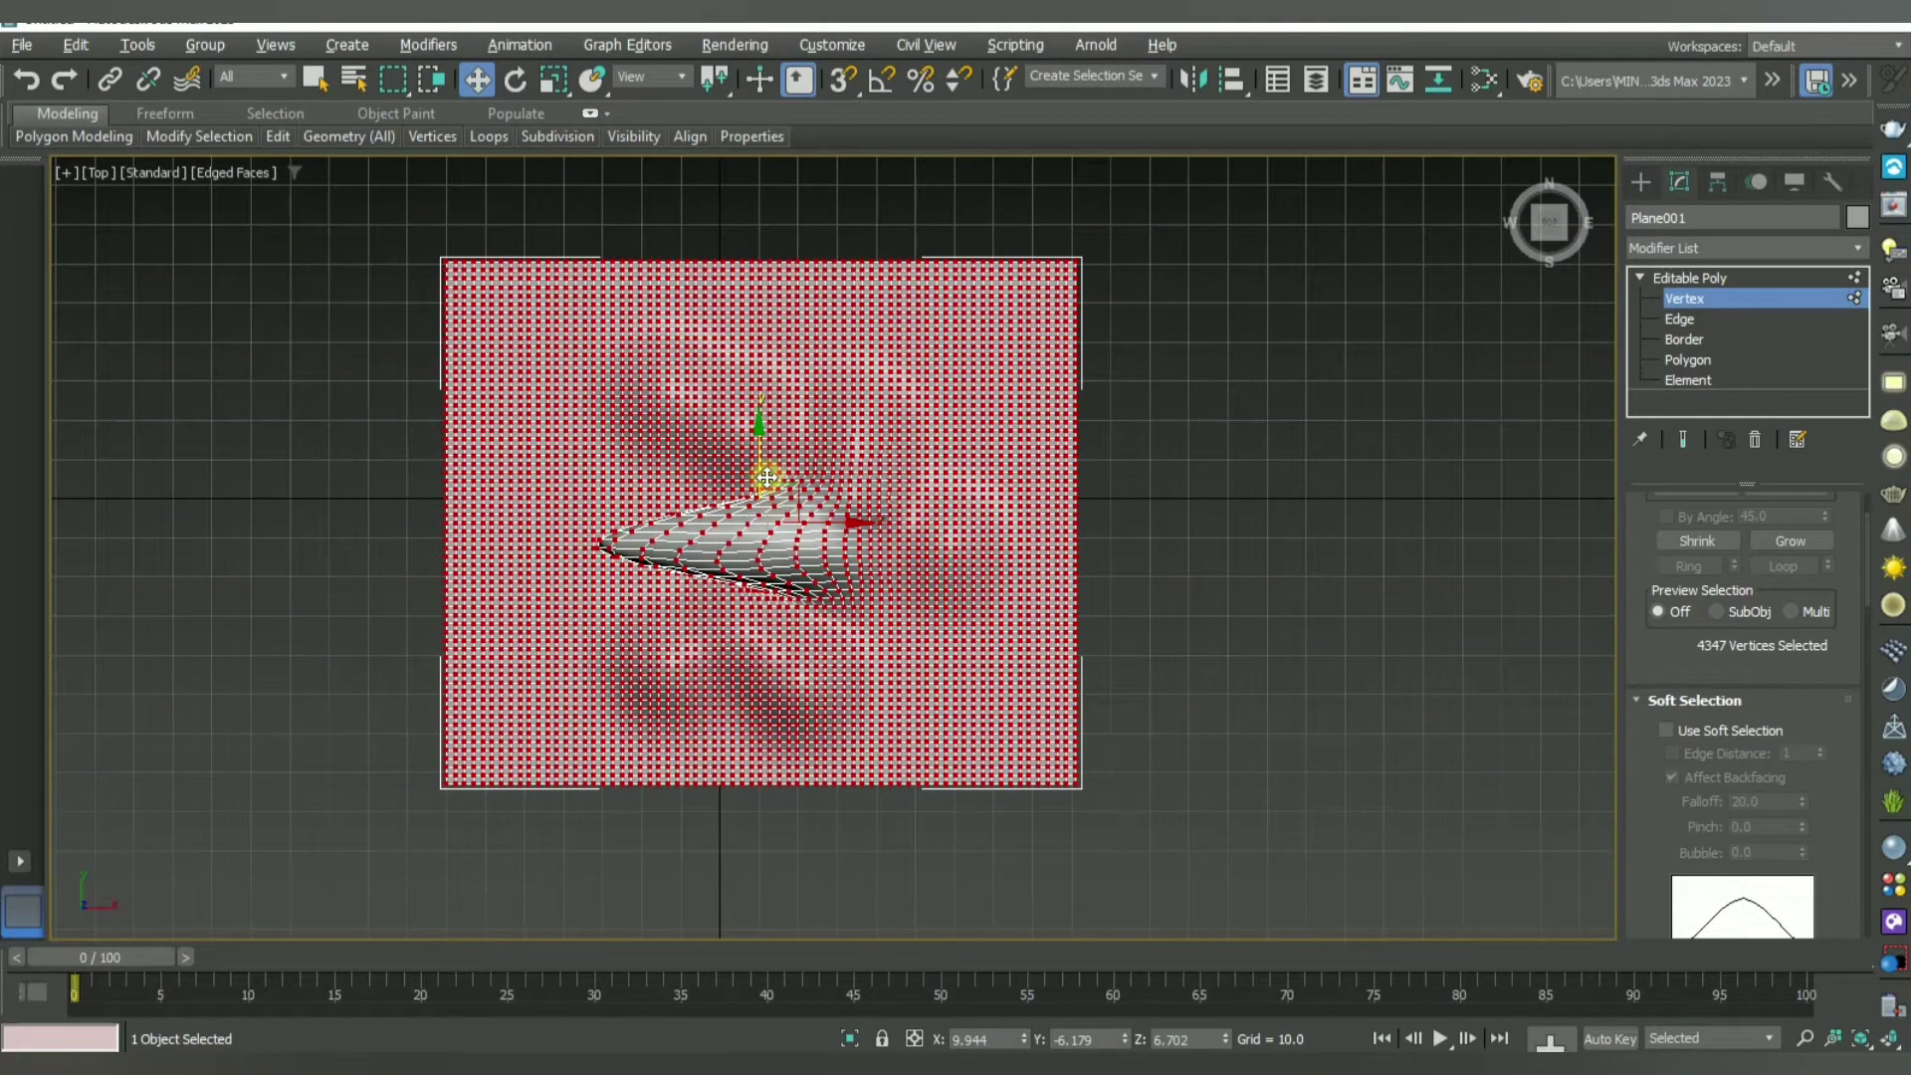
scroll(722, 528, up, 4)
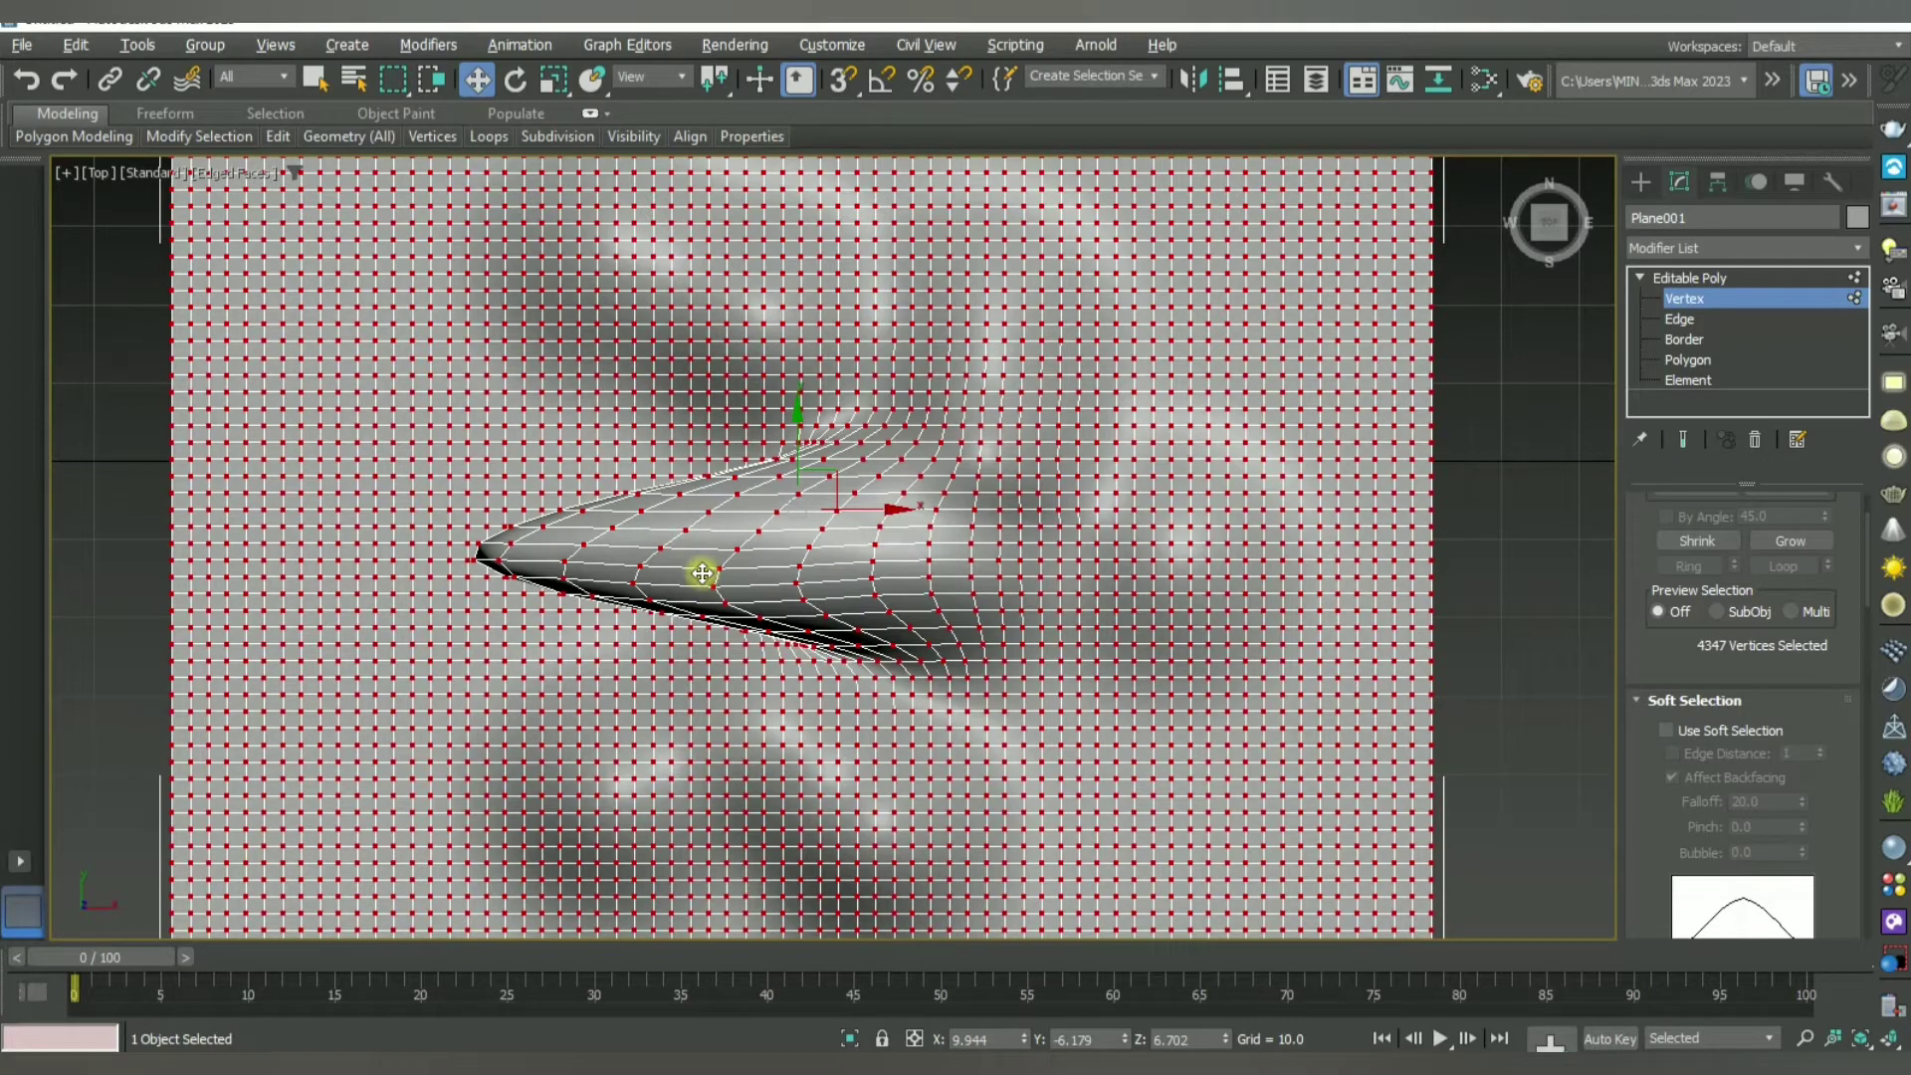
scroll(703, 573, down, 2)
Step: Select only the 4207 vertices visible from above in Top view, then restore four viewports
click(1260, 724)
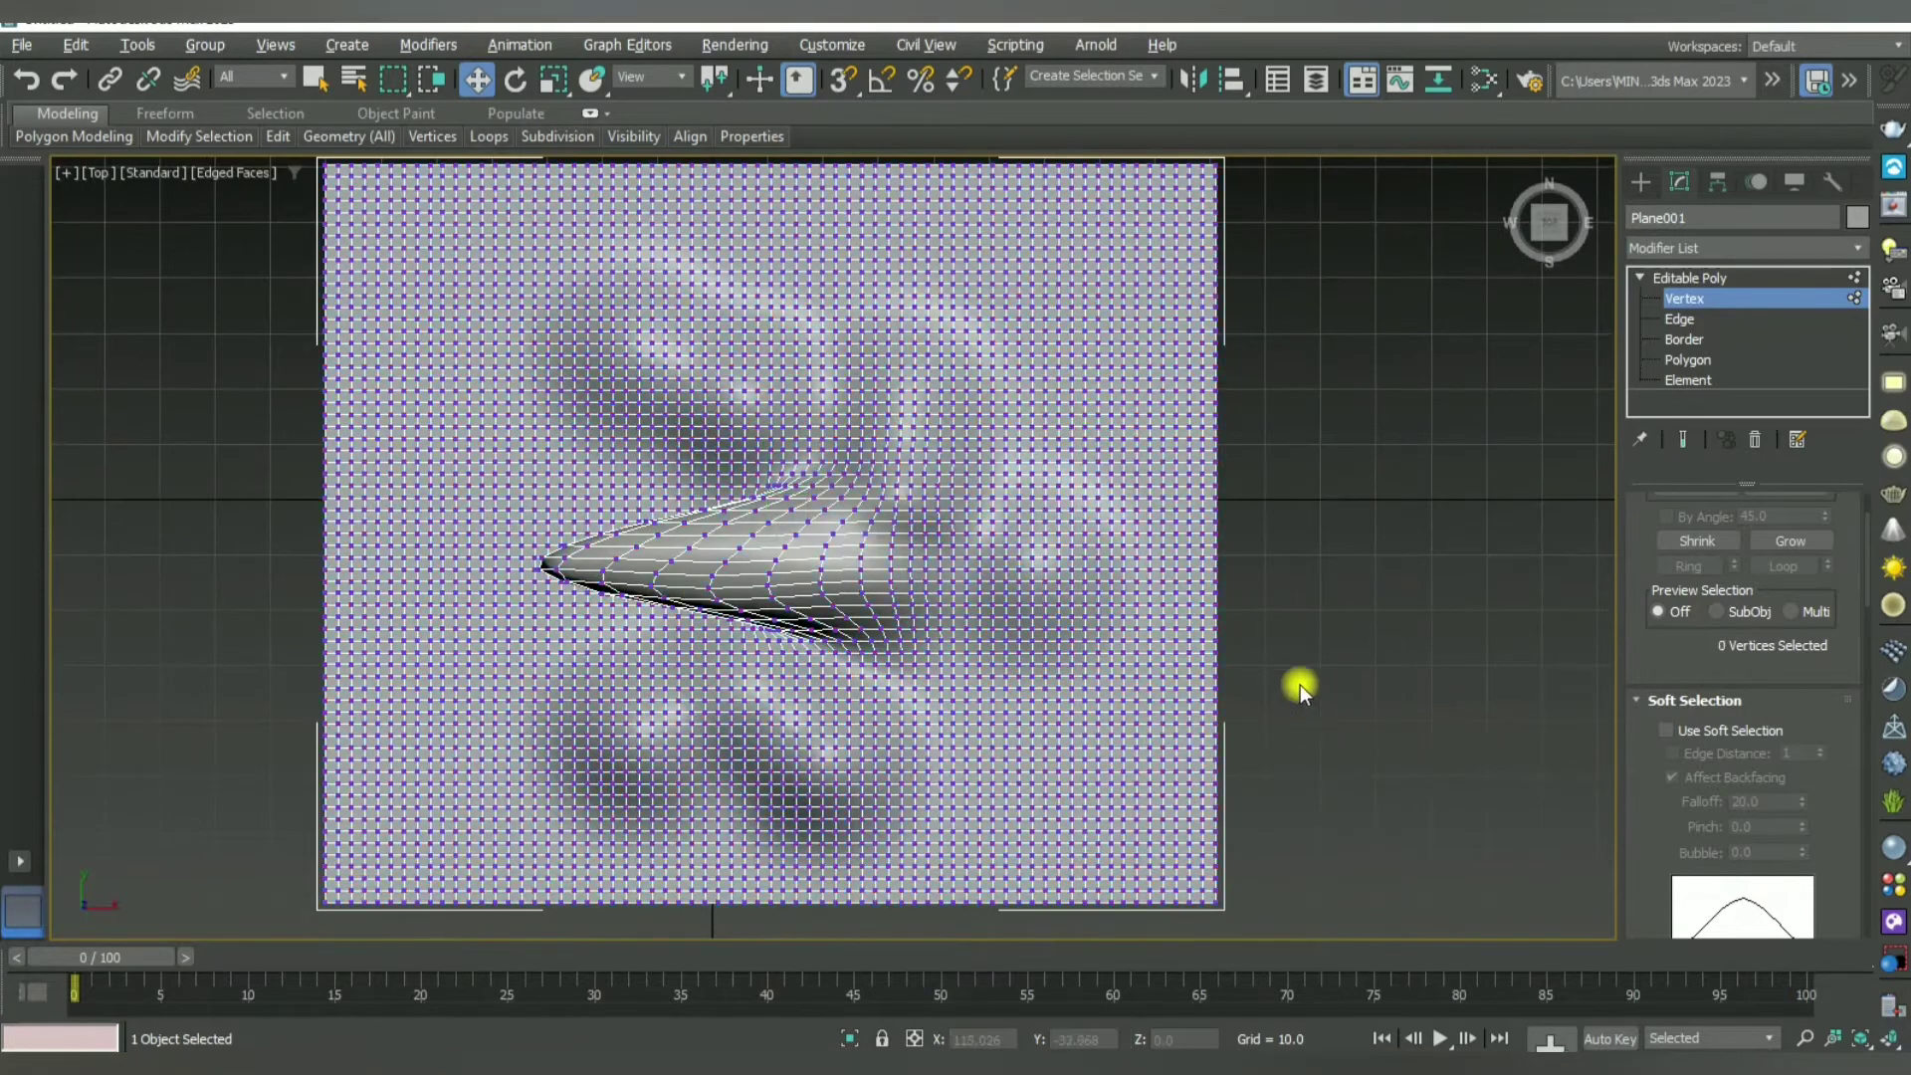
scroll(1300, 685, down, 2)
middle_drag(1177, 703, 1101, 677)
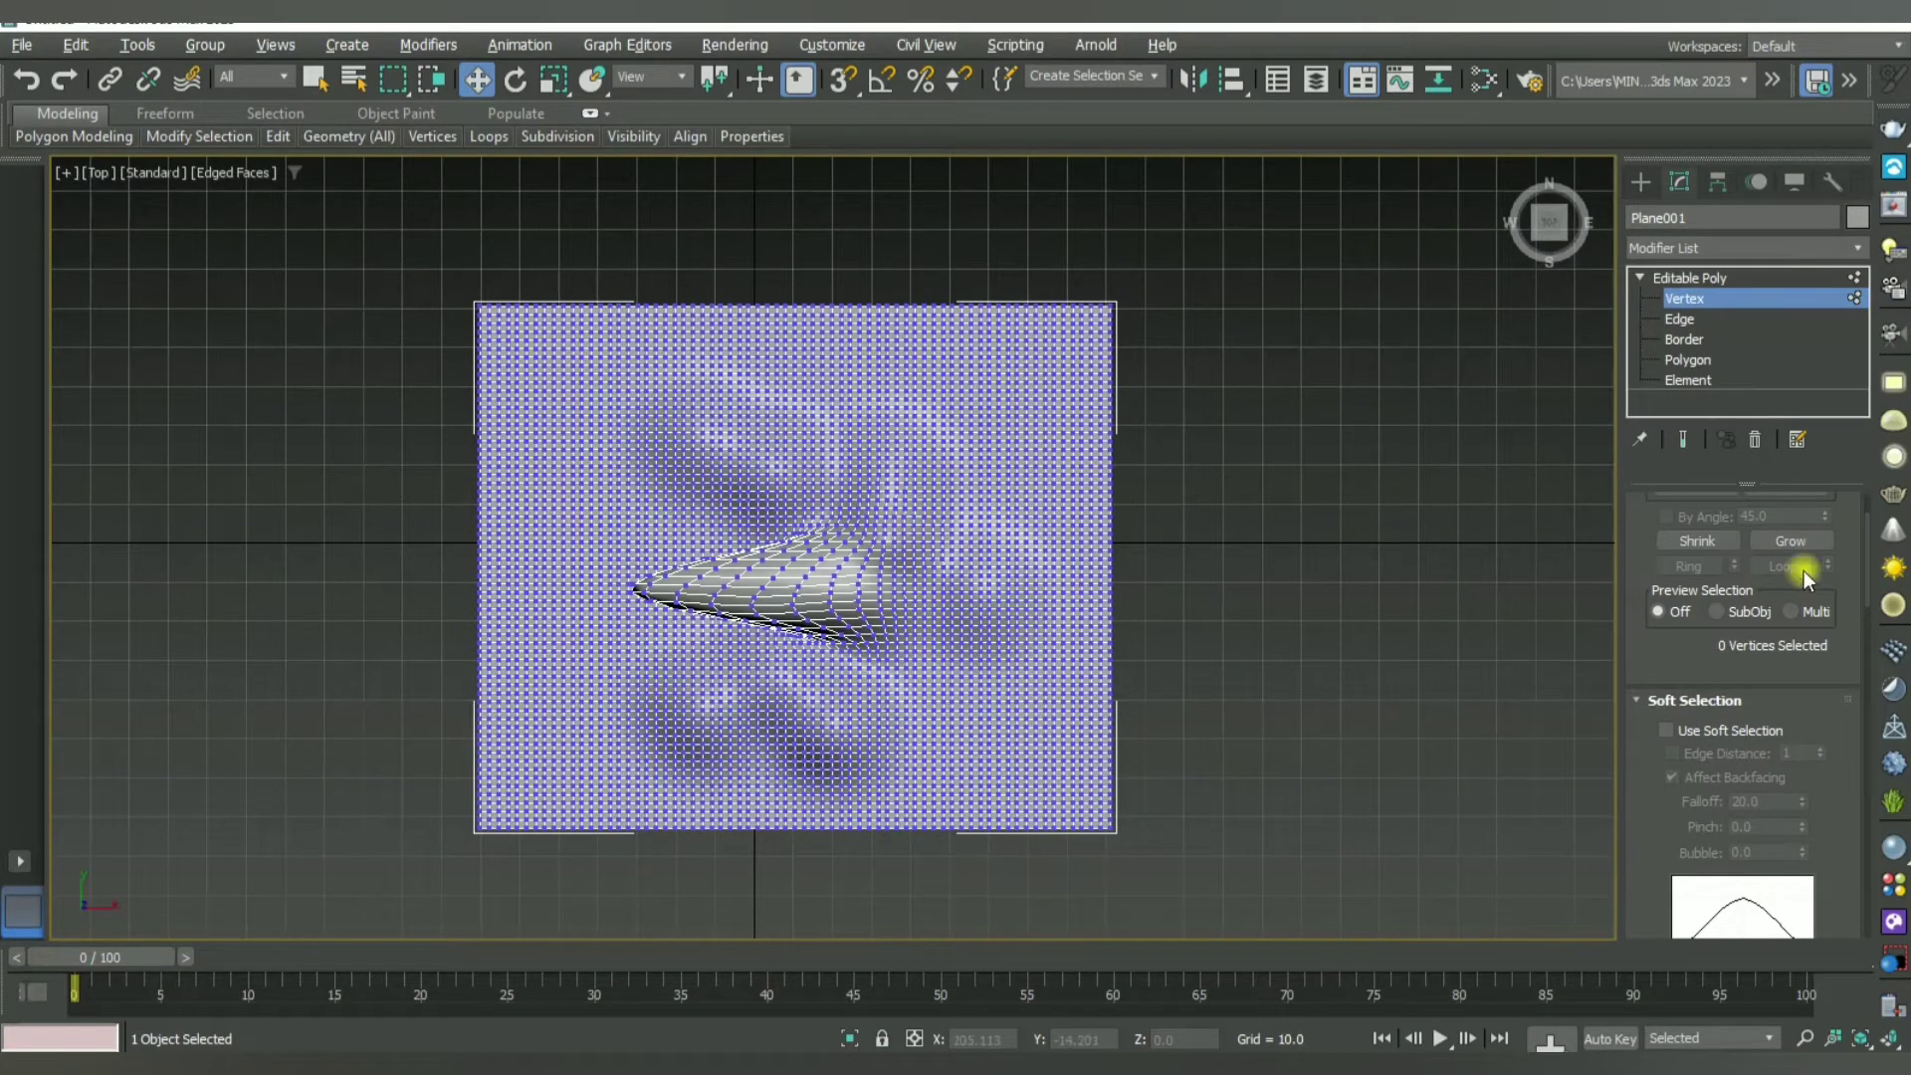
scroll(1635, 619, up, 3)
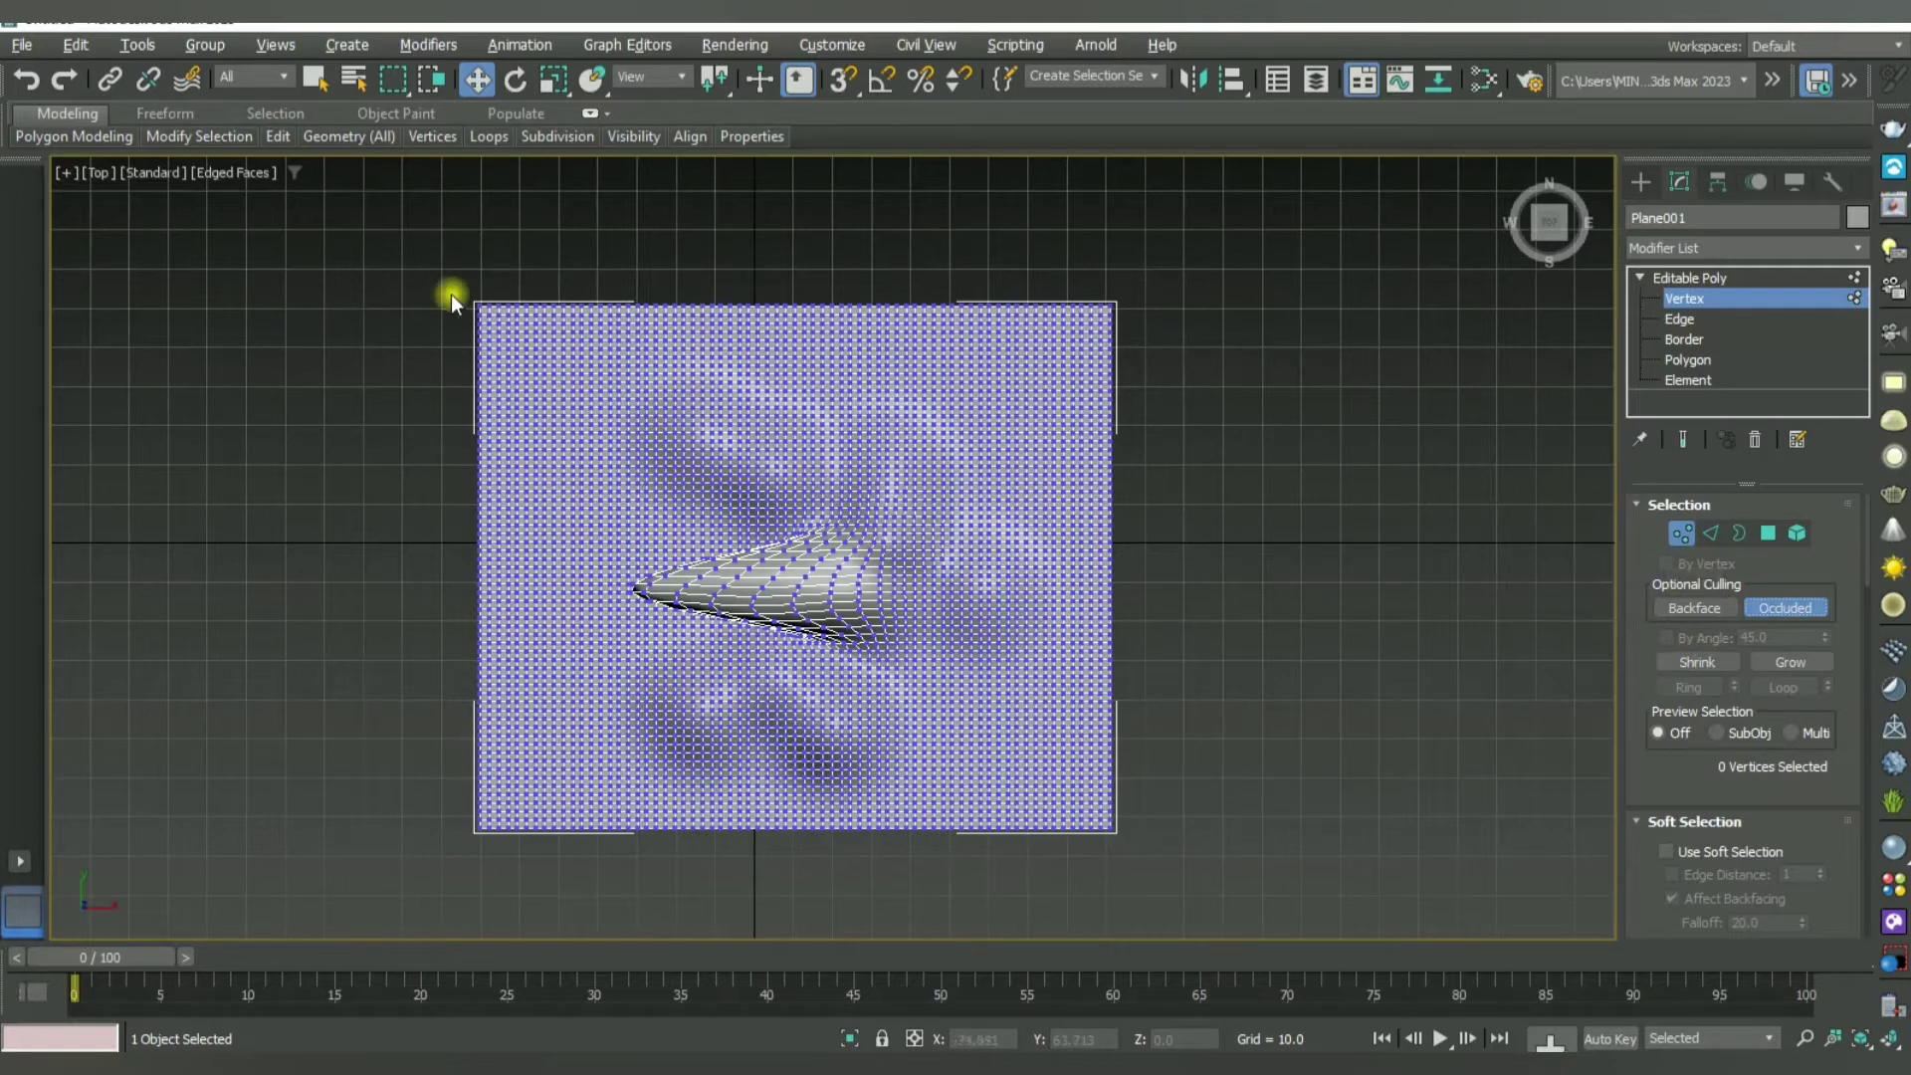
drag(1314, 929, 1314, 929)
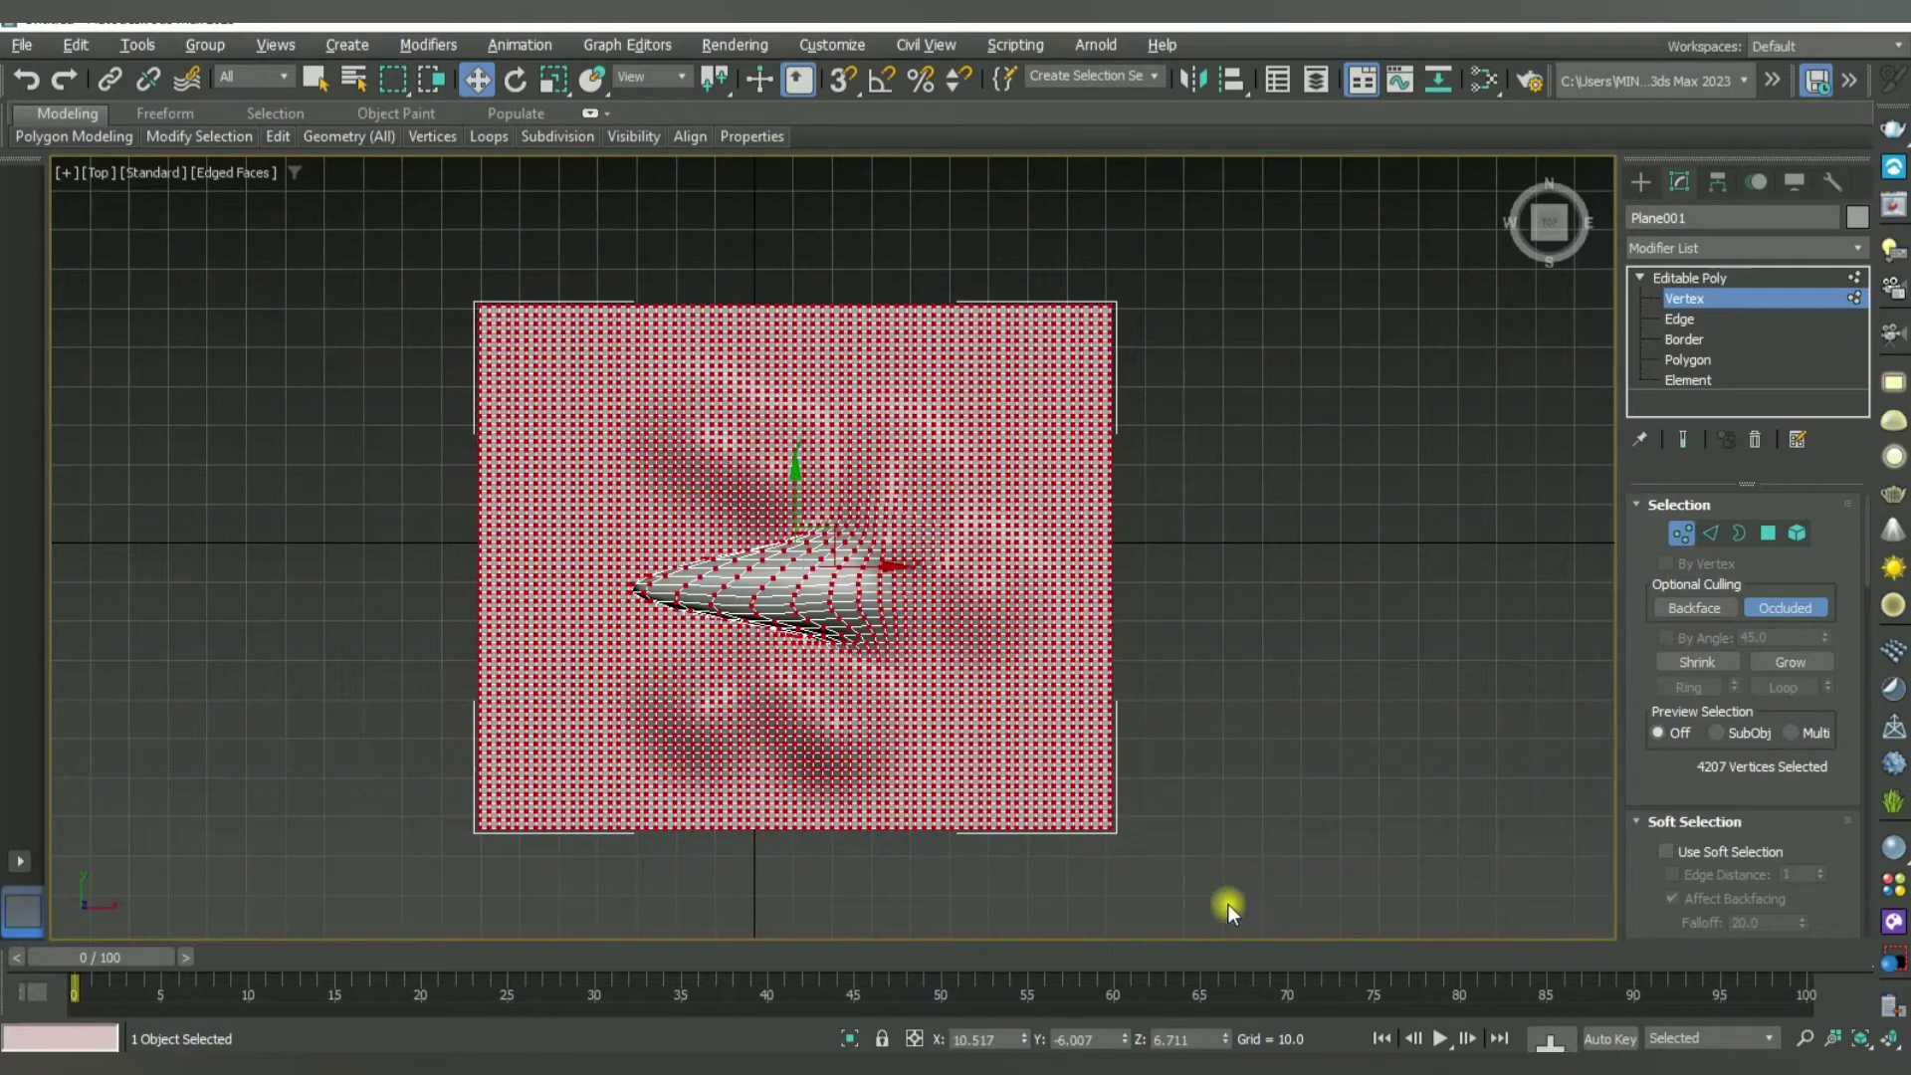
scroll(798, 638, up, 3)
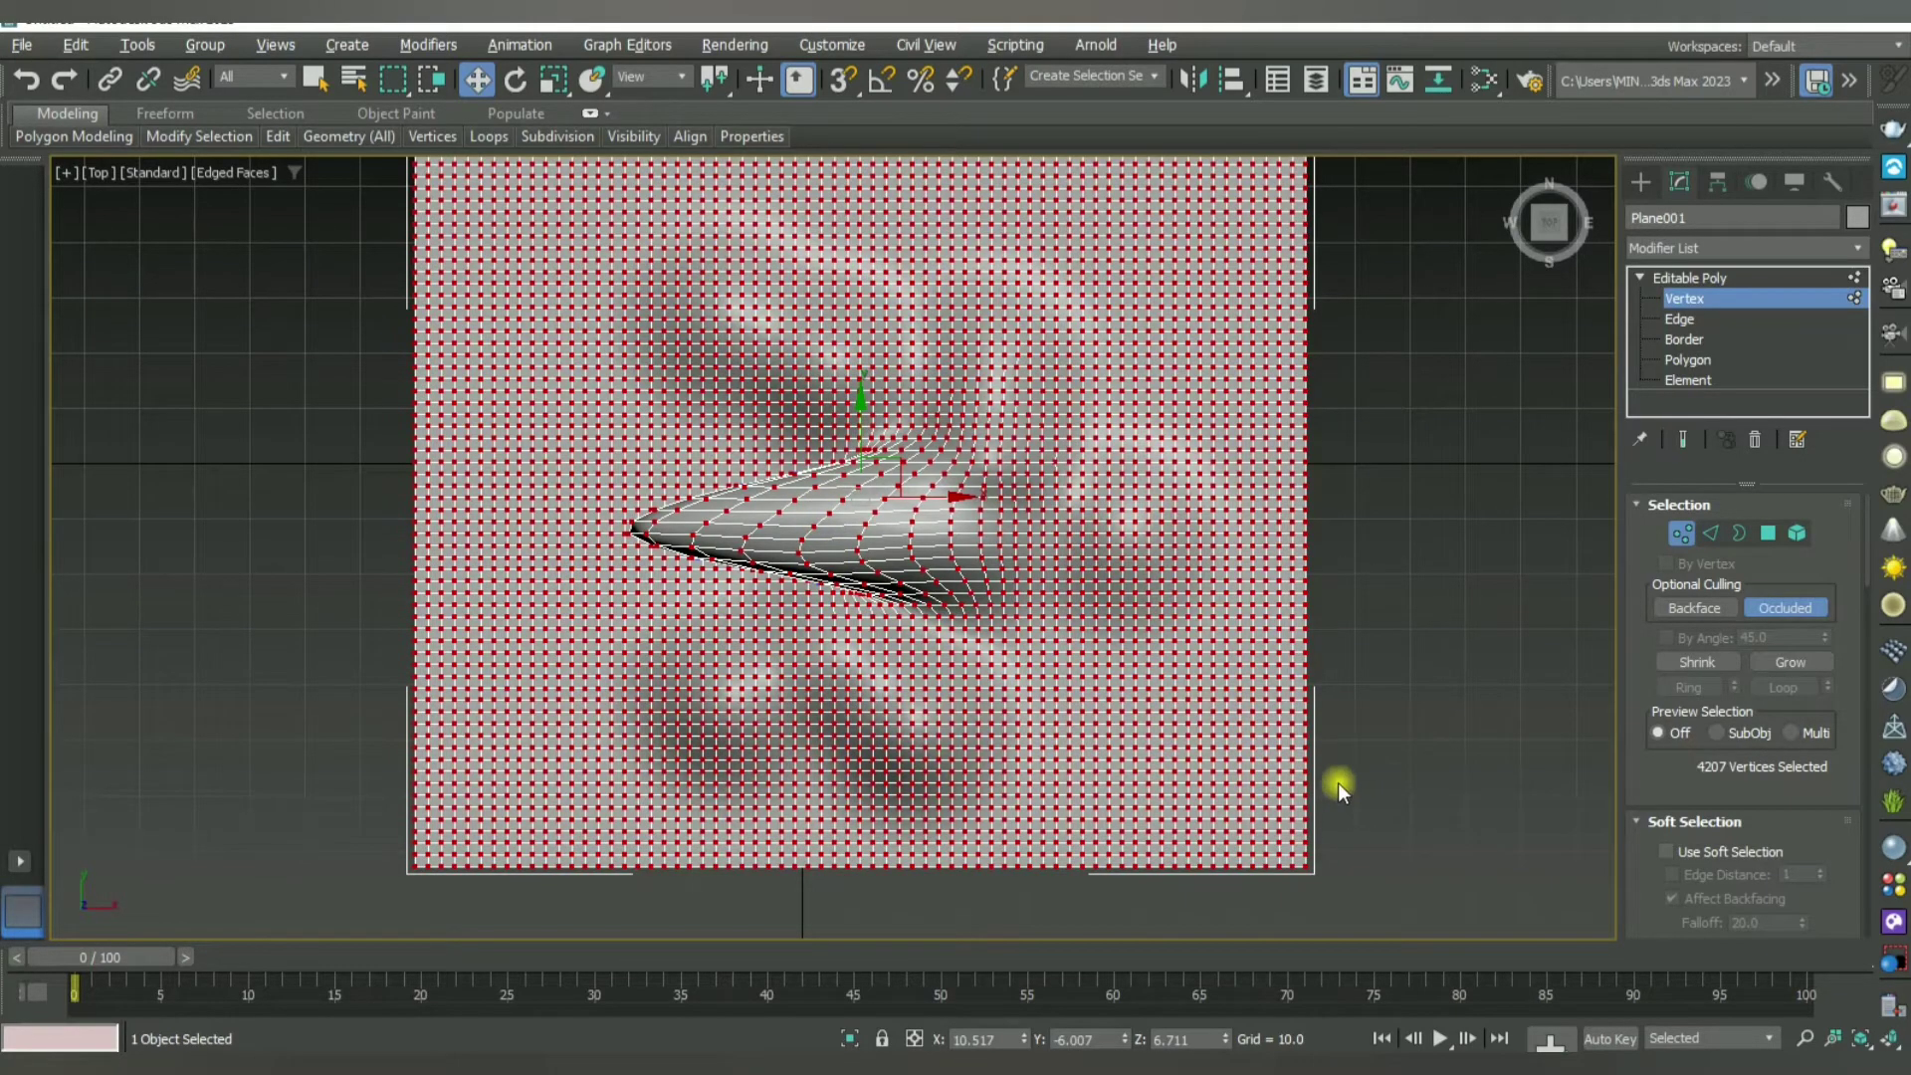
key(alt+w)
Step: Maximize Perspective, orbit low around the central bulge, and turn off Edged Faces
scroll(1297, 814, up, 2)
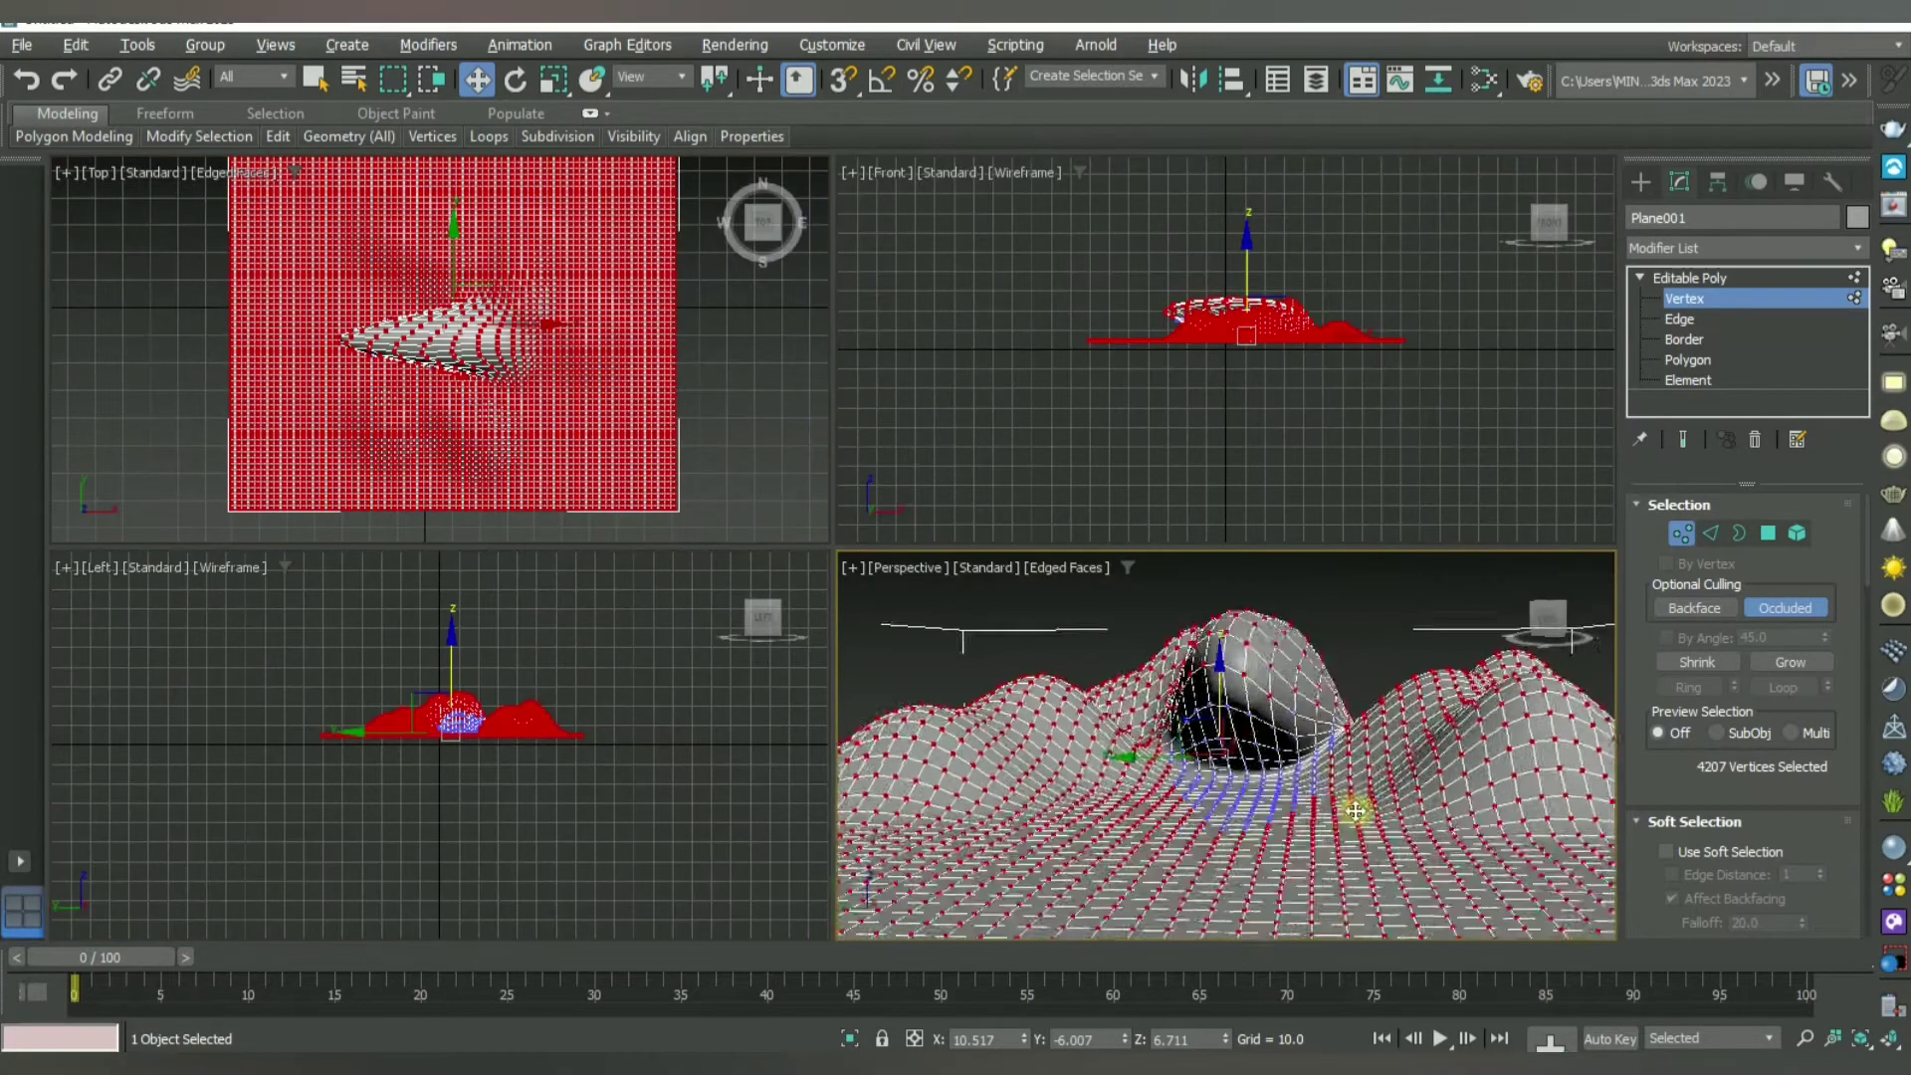
scroll(1297, 814, up, 3)
key(alt+w)
alt+middle_drag(1054, 780, 1144, 610)
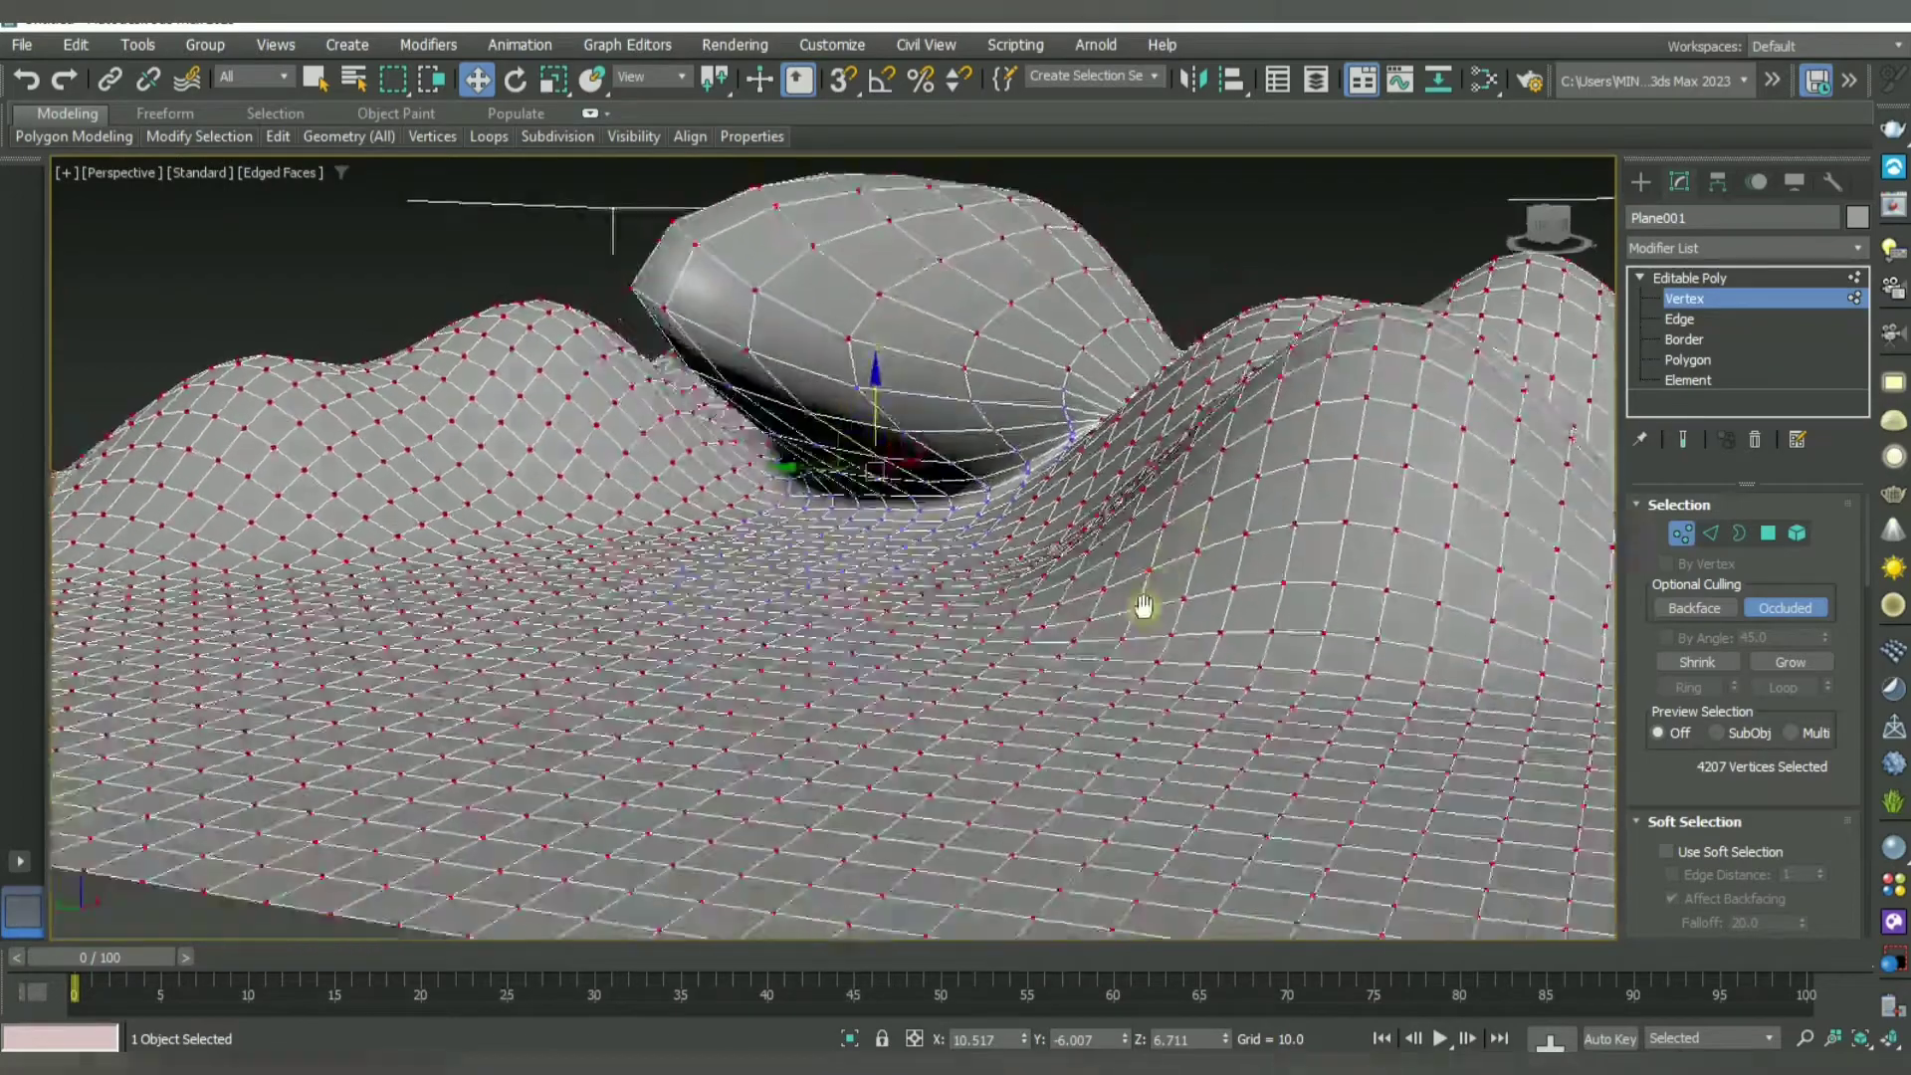
scroll(1133, 639, up, 3)
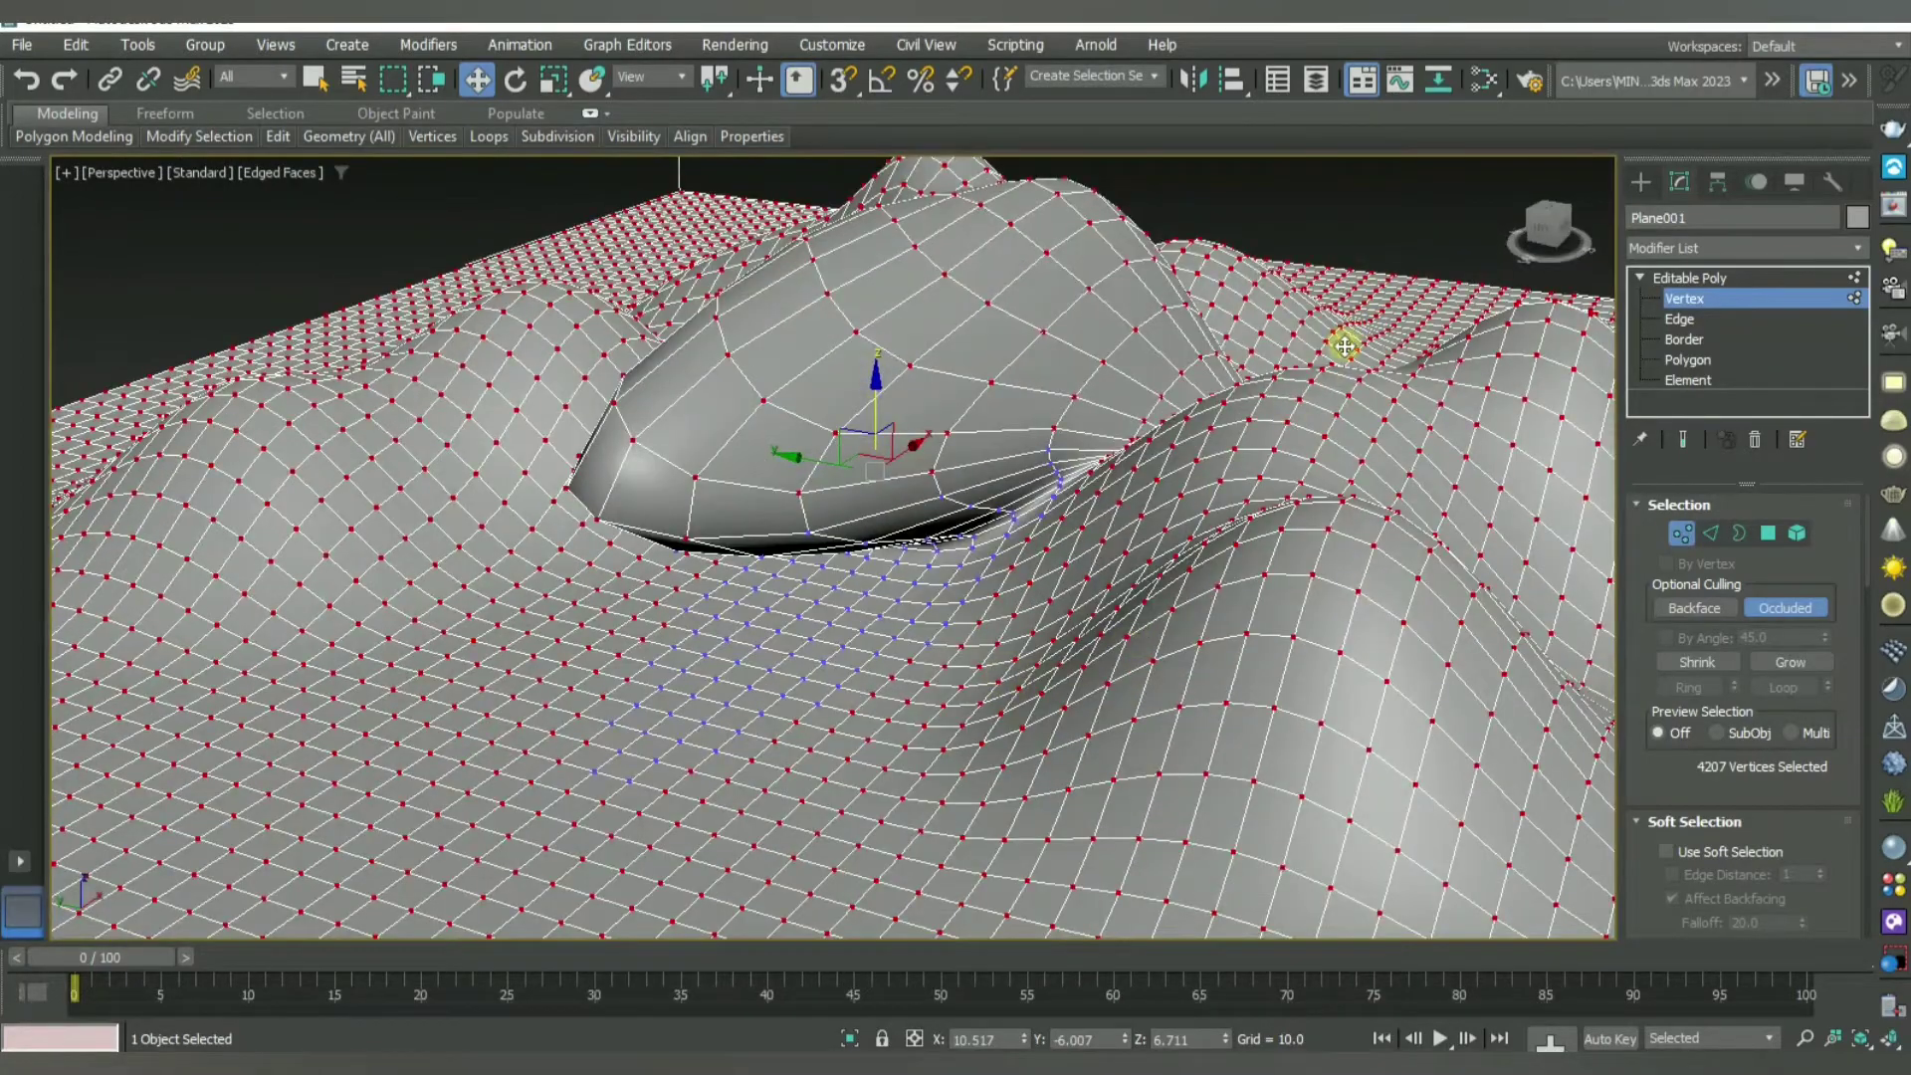
key(F4)
mouse_move(1053, 683)
alt+middle_down()
mouse_move(972, 682)
mouse_move(1015, 694)
mouse_move(1051, 660)
mouse_move(1058, 673)
mouse_move(965, 733)
mouse_move(904, 711)
mouse_move(1015, 683)
mouse_move(936, 654)
alt+middle_up()
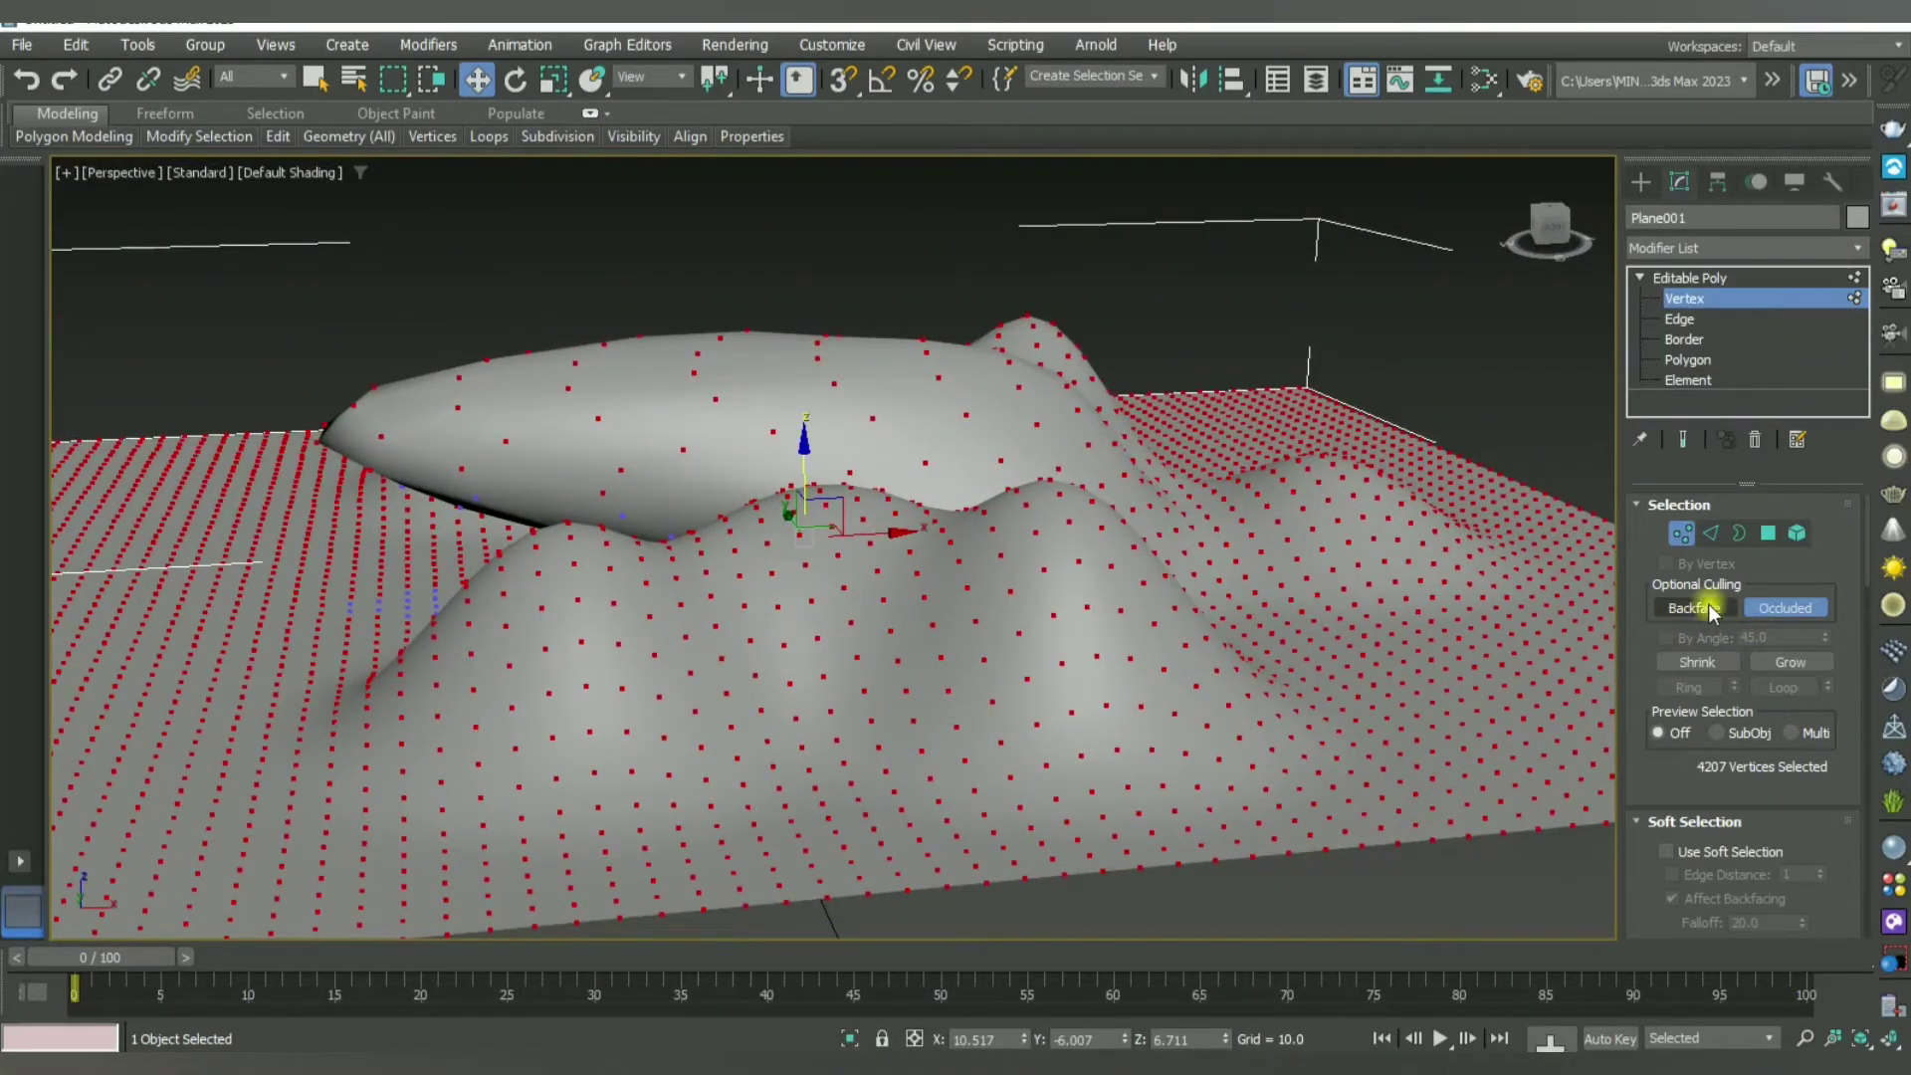
click(1806, 214)
click(1798, 181)
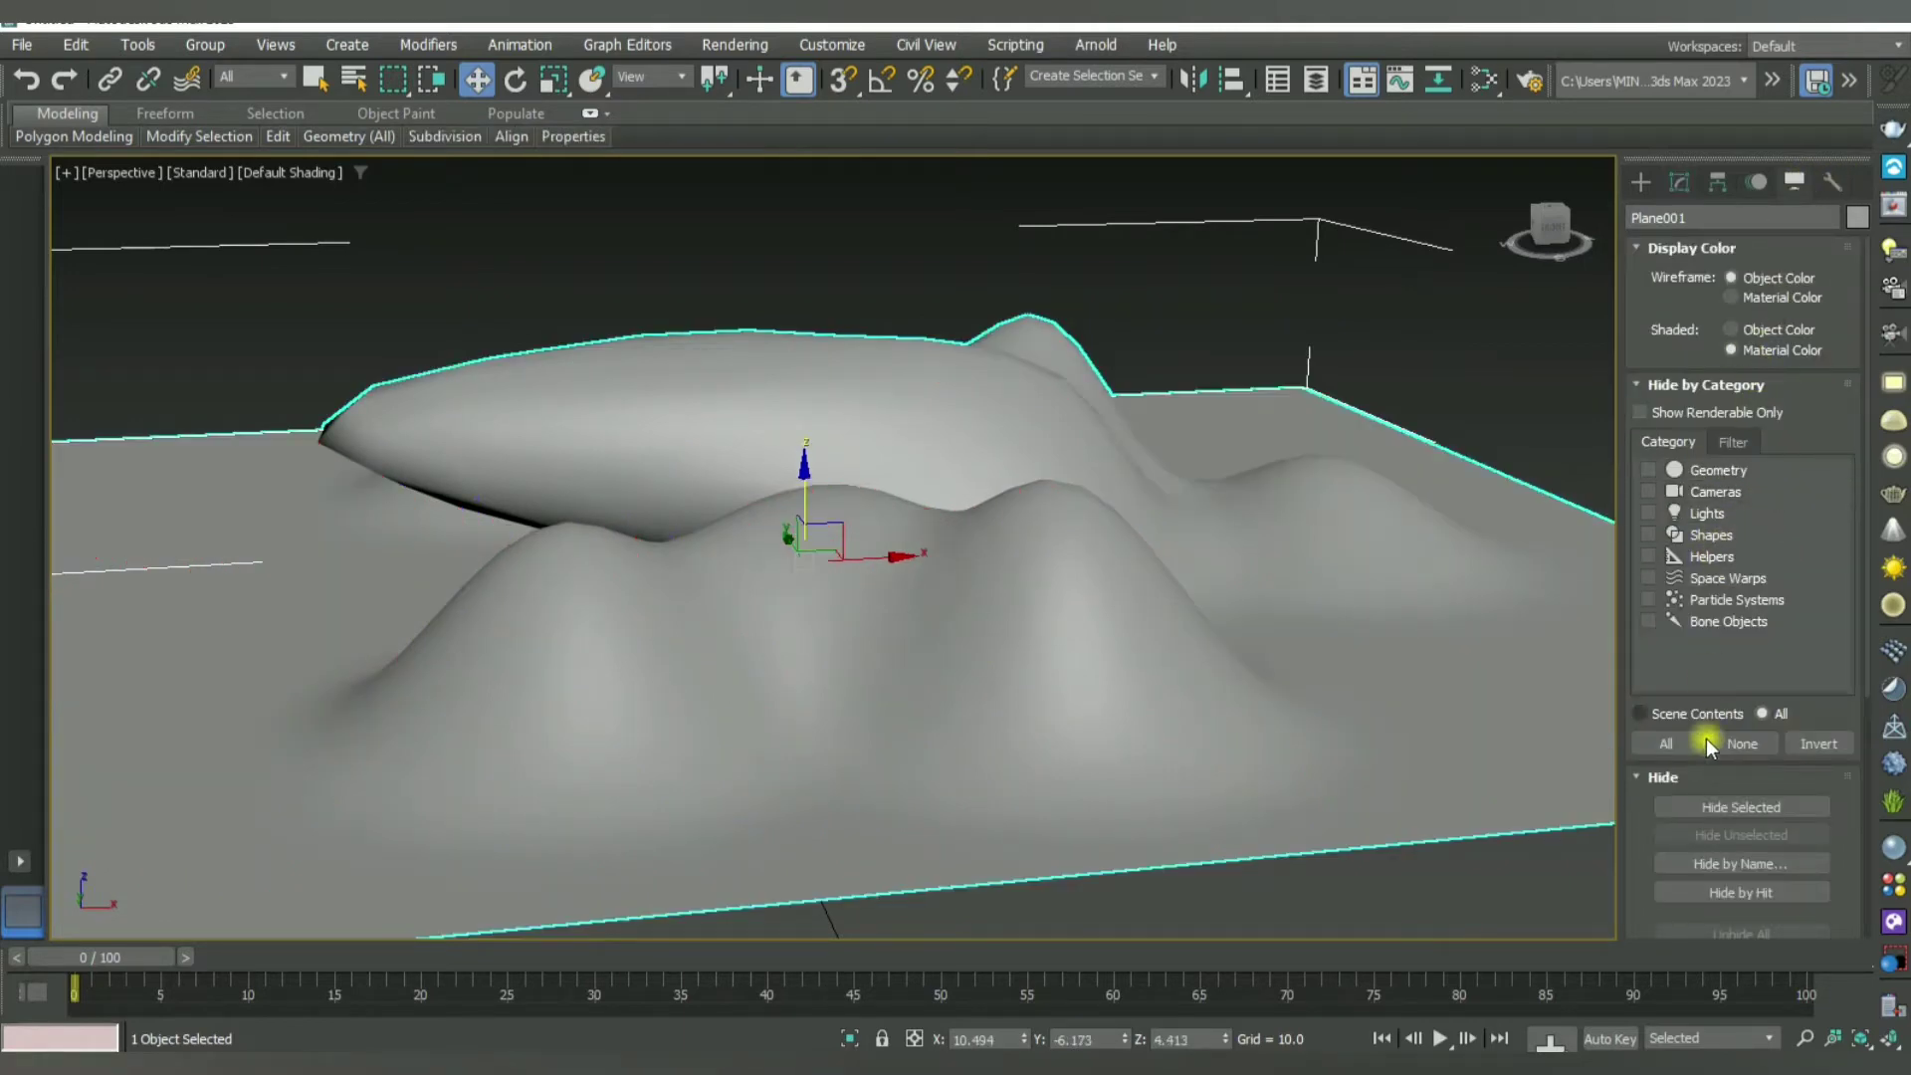
click(1682, 578)
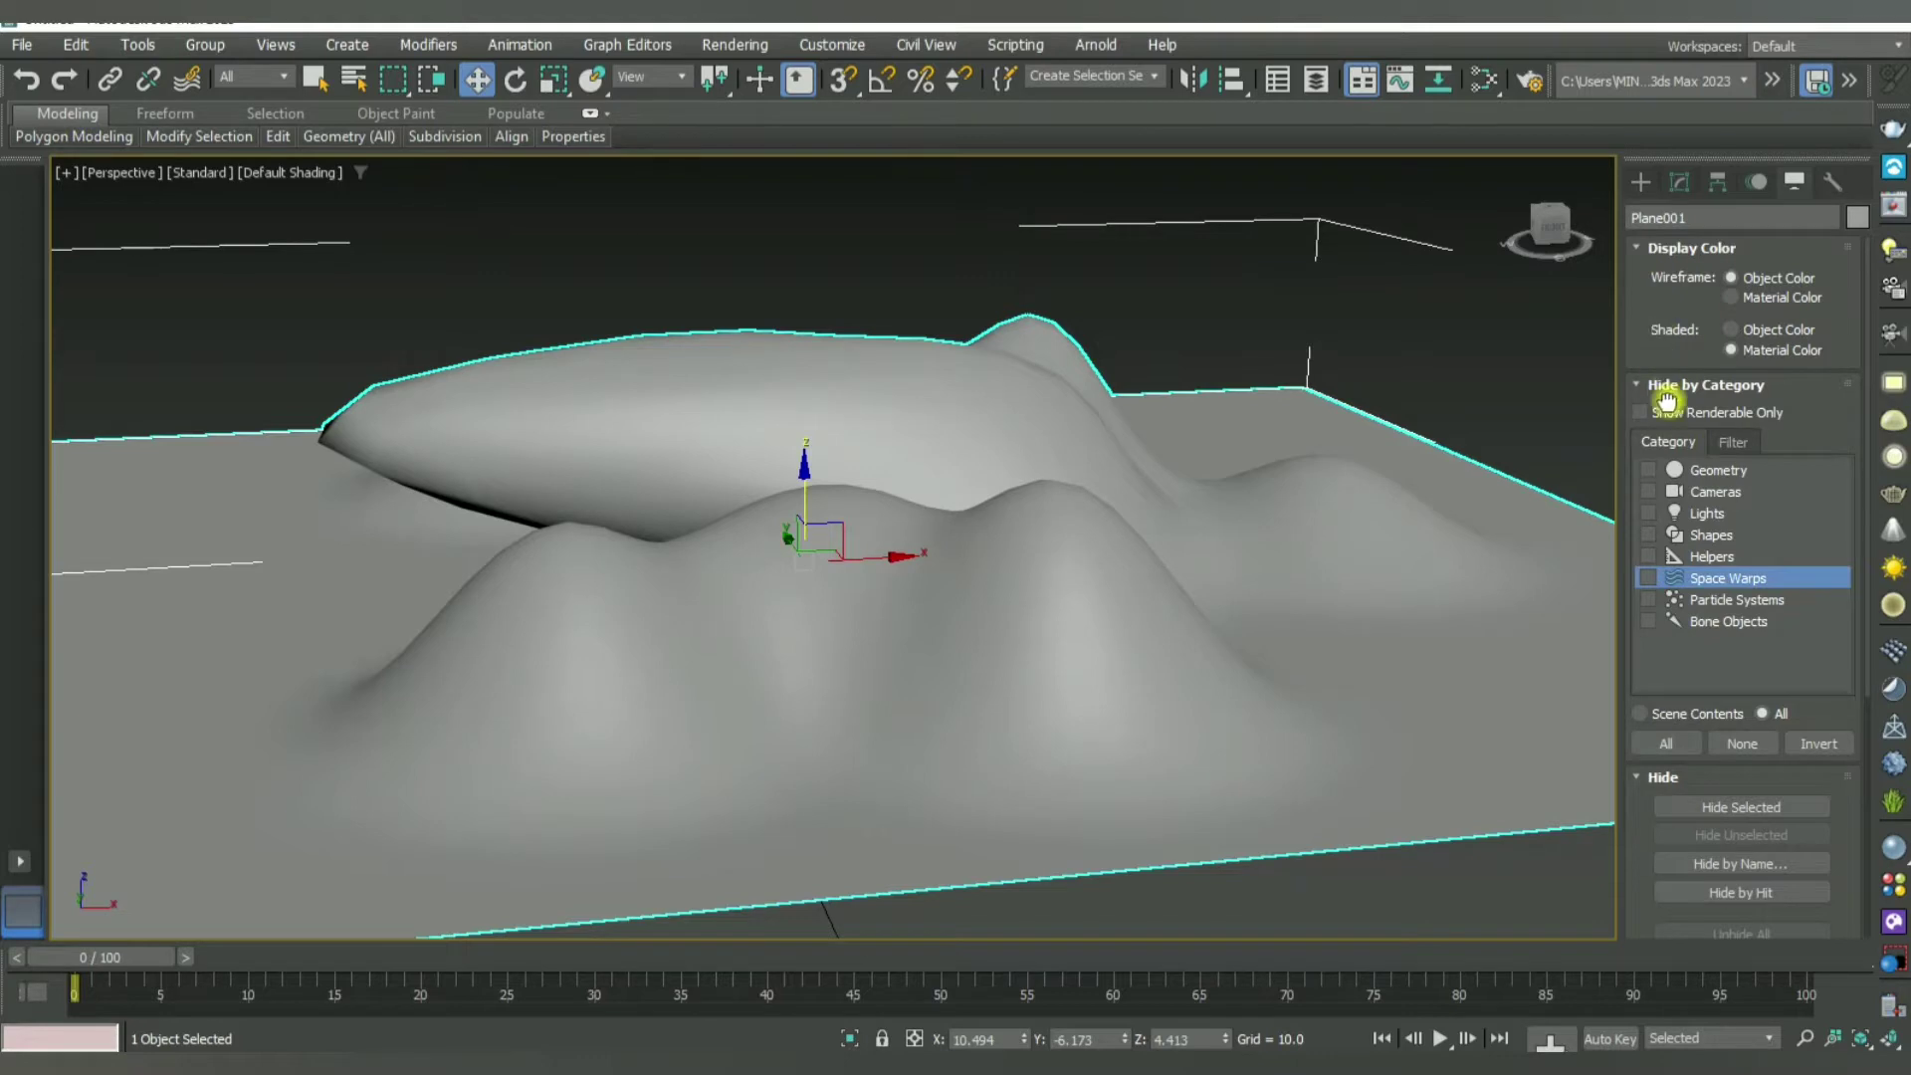
scroll(1682, 547, down, 4)
scroll(1682, 548, down, 1)
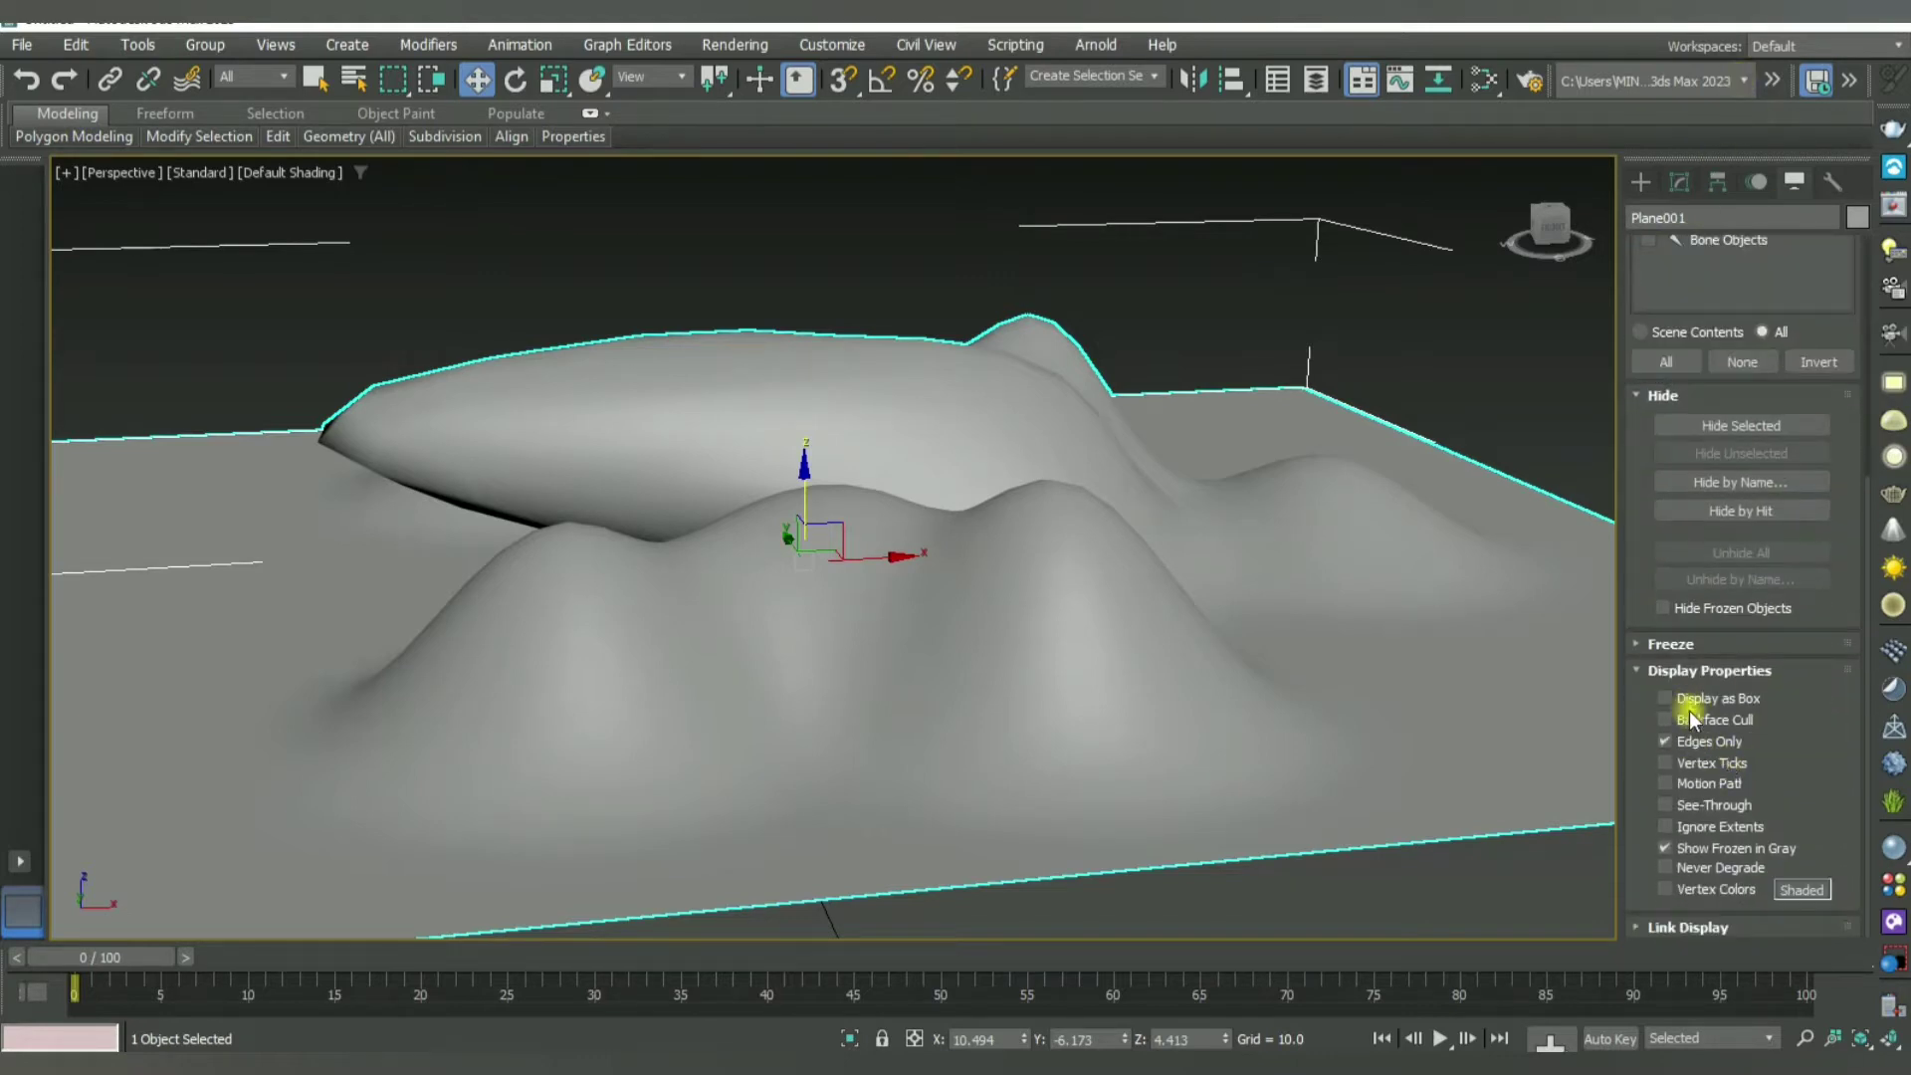
click(1640, 181)
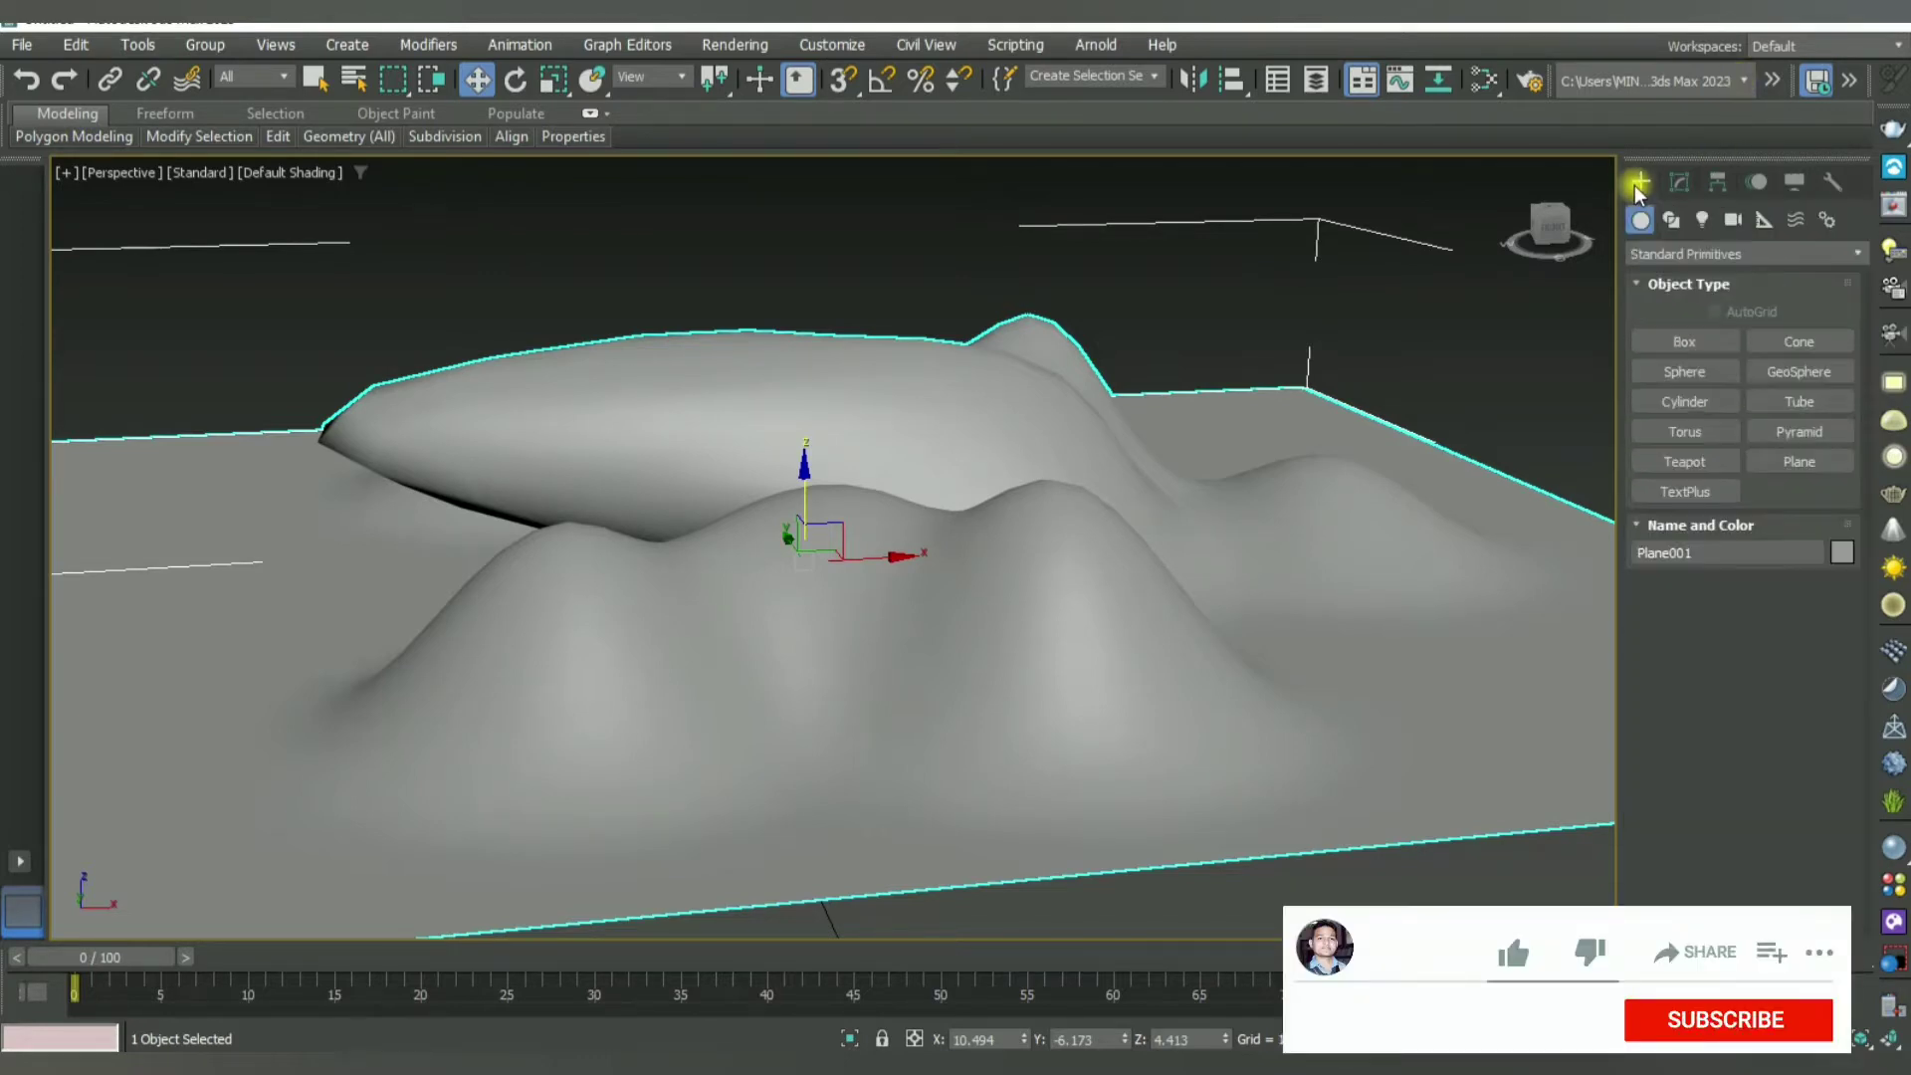
scroll(1055, 732, down, 2)
key(alt+w)
right_click(1213, 439)
key(alt+w)
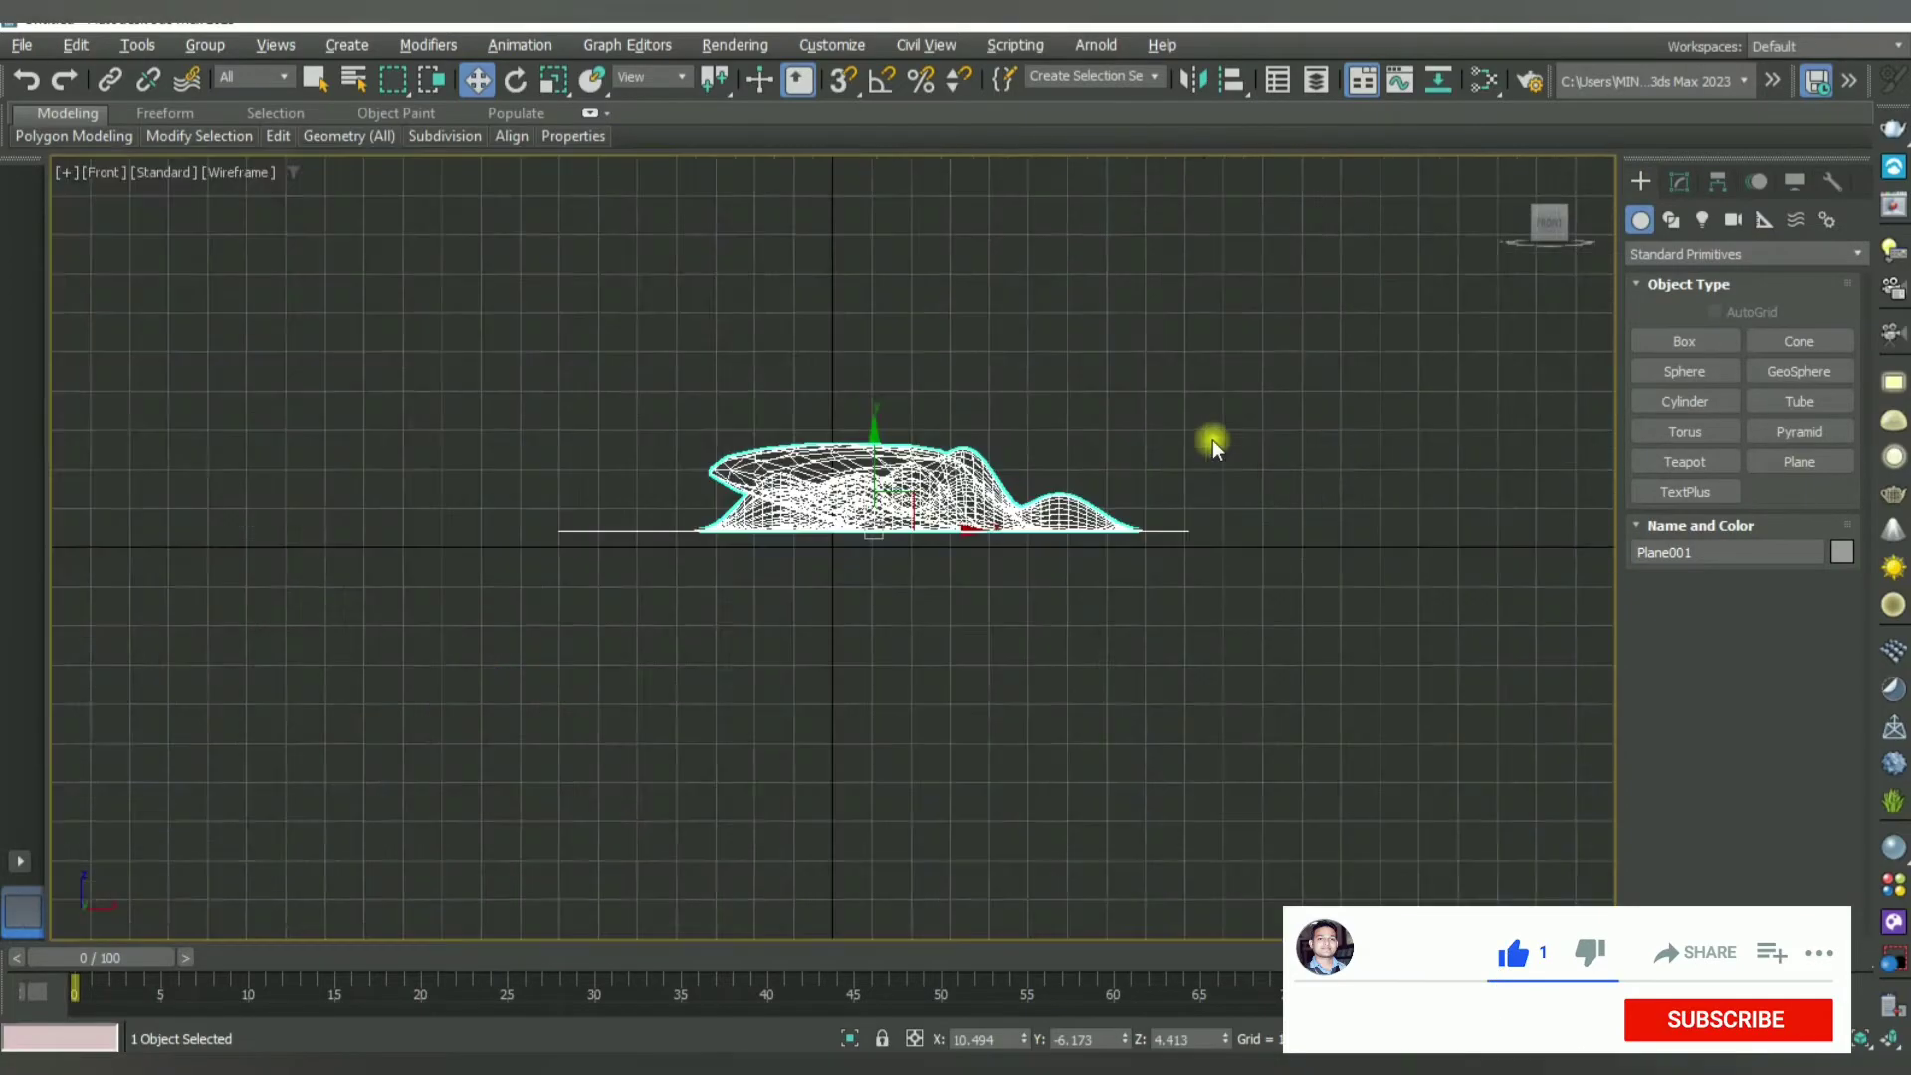
scroll(943, 623, up, 2)
scroll(969, 756, up, 2)
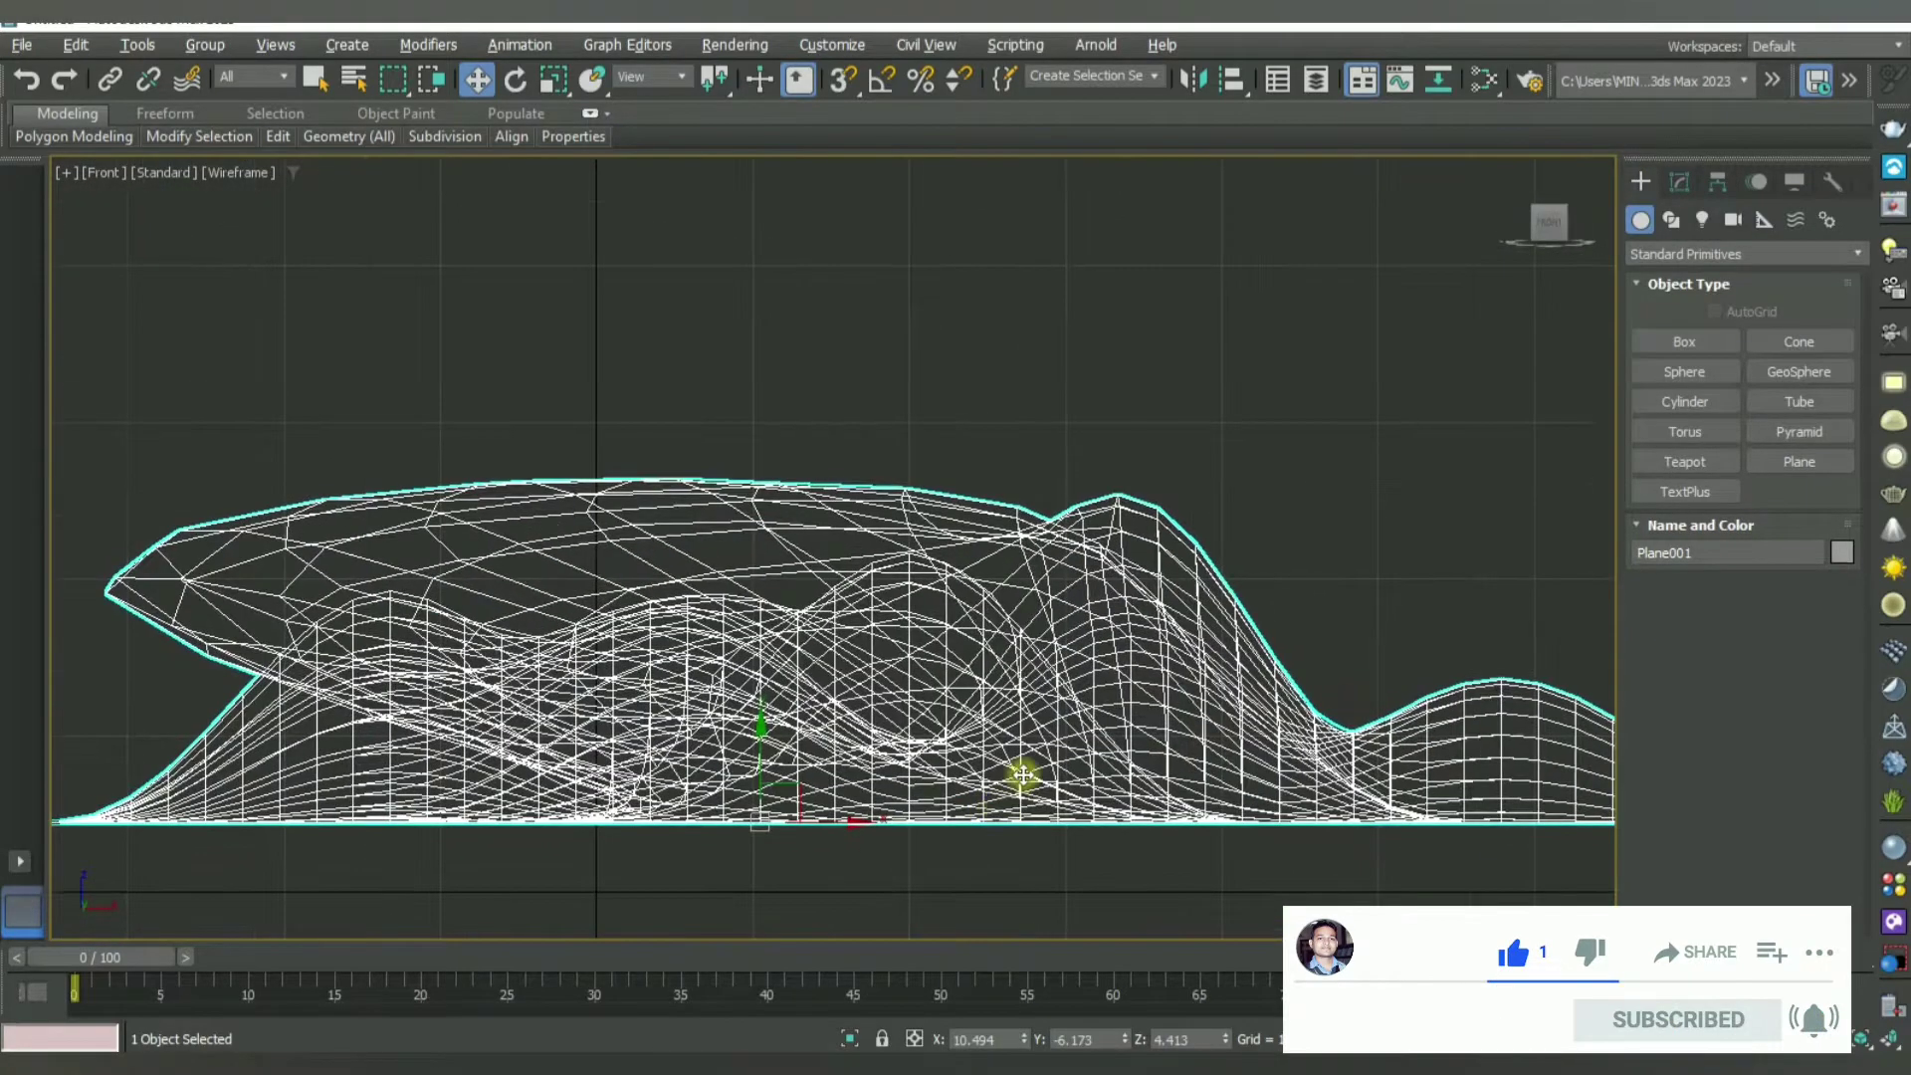
scroll(1025, 776, up, 2)
scroll(1002, 832, up, 2)
scroll(1095, 761, up, 1)
scroll(1110, 766, up, 1)
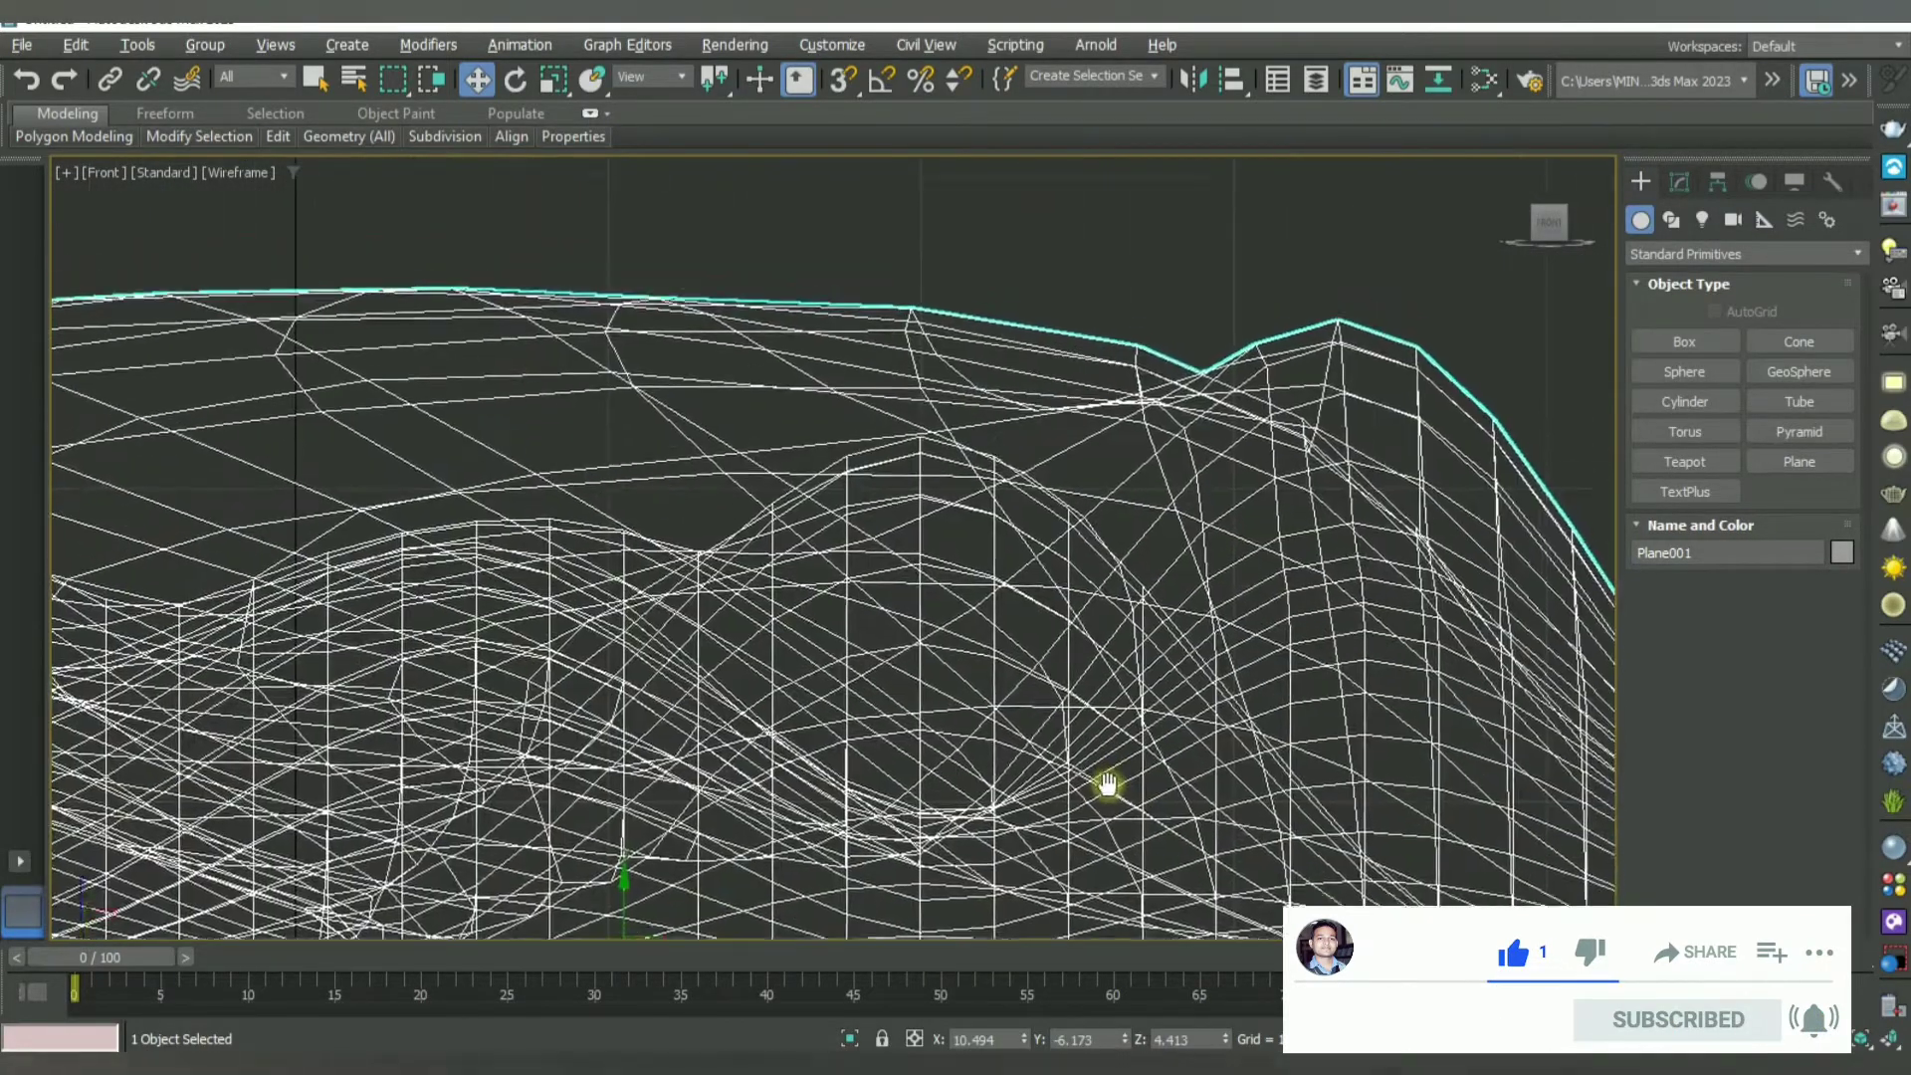
scroll(1100, 796, down, 1)
scroll(1093, 804, down, 1)
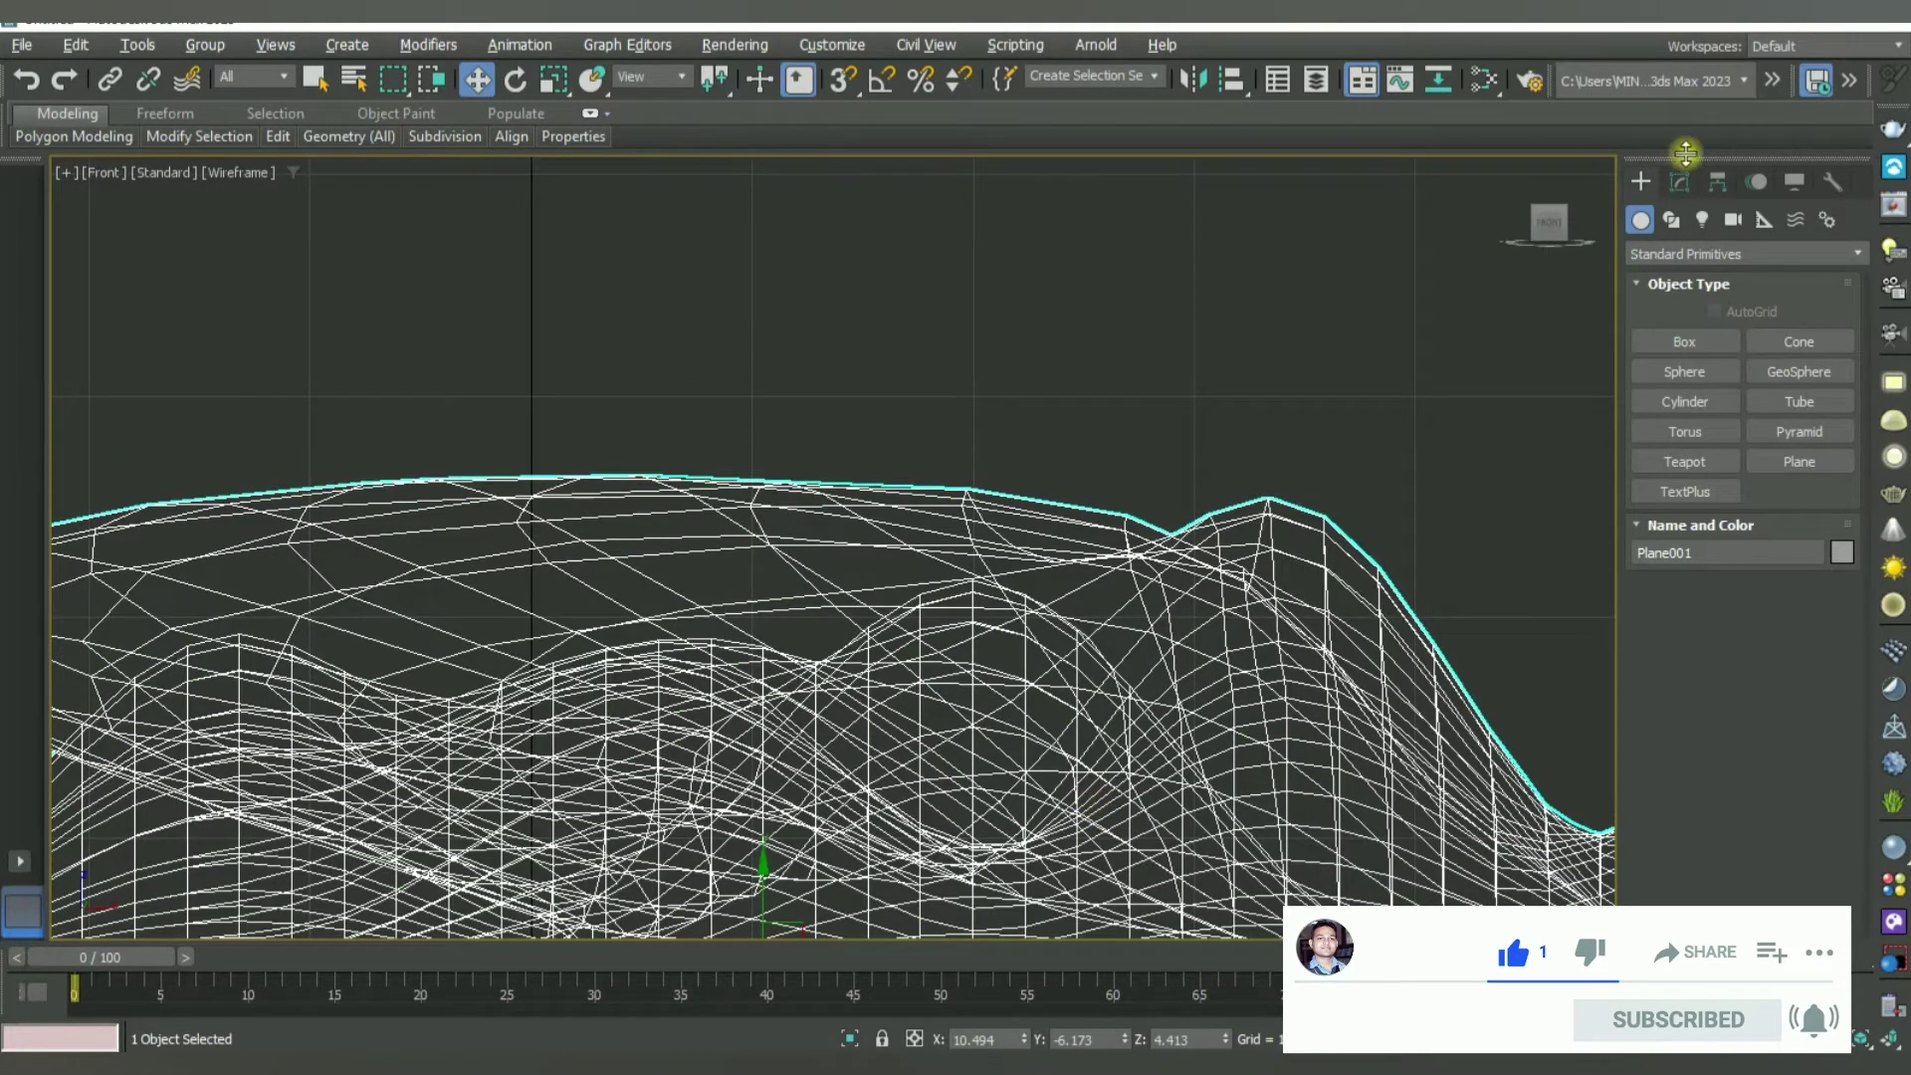
scroll(1142, 610, down, 3)
scroll(1144, 609, down, 2)
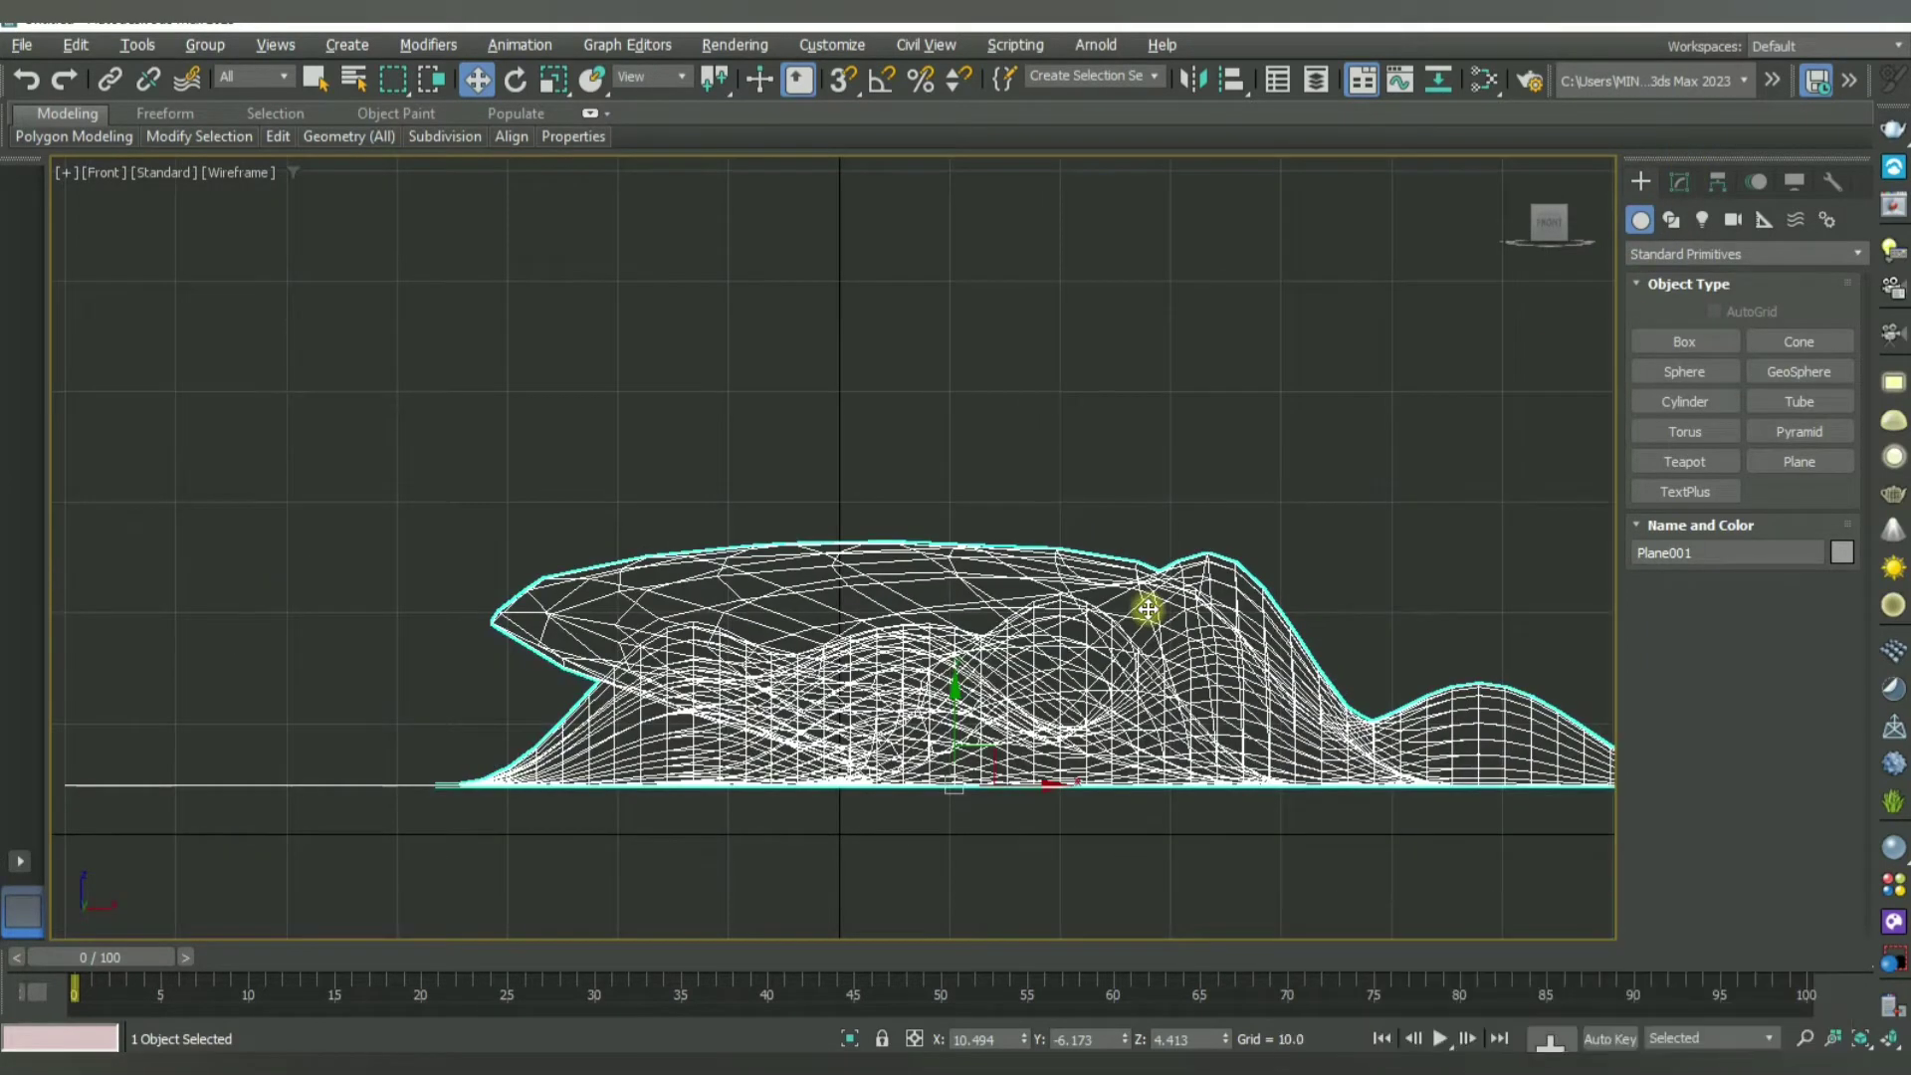
scroll(1104, 690, up, 1)
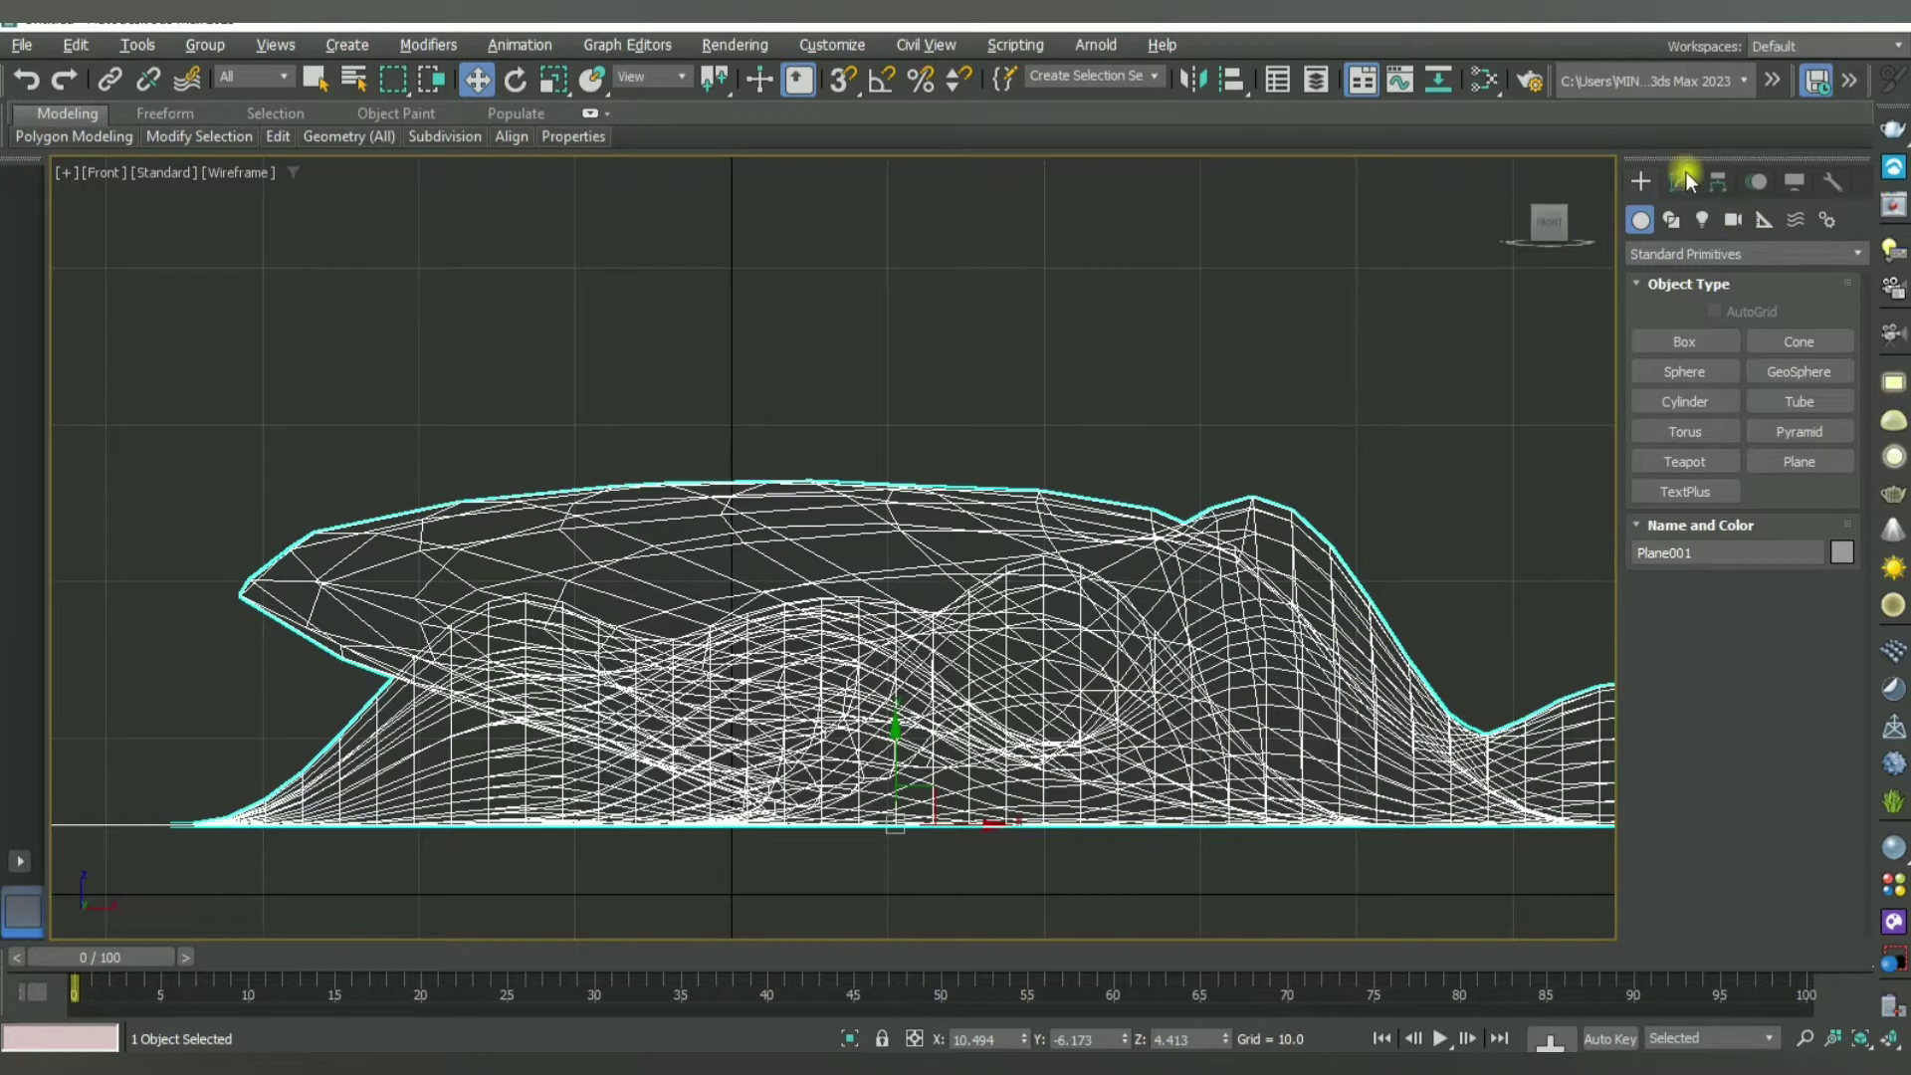
Step: Enter Vertex level on the Editable Poly, clear the selection, and return to multiple viewports
click(1684, 177)
click(1684, 299)
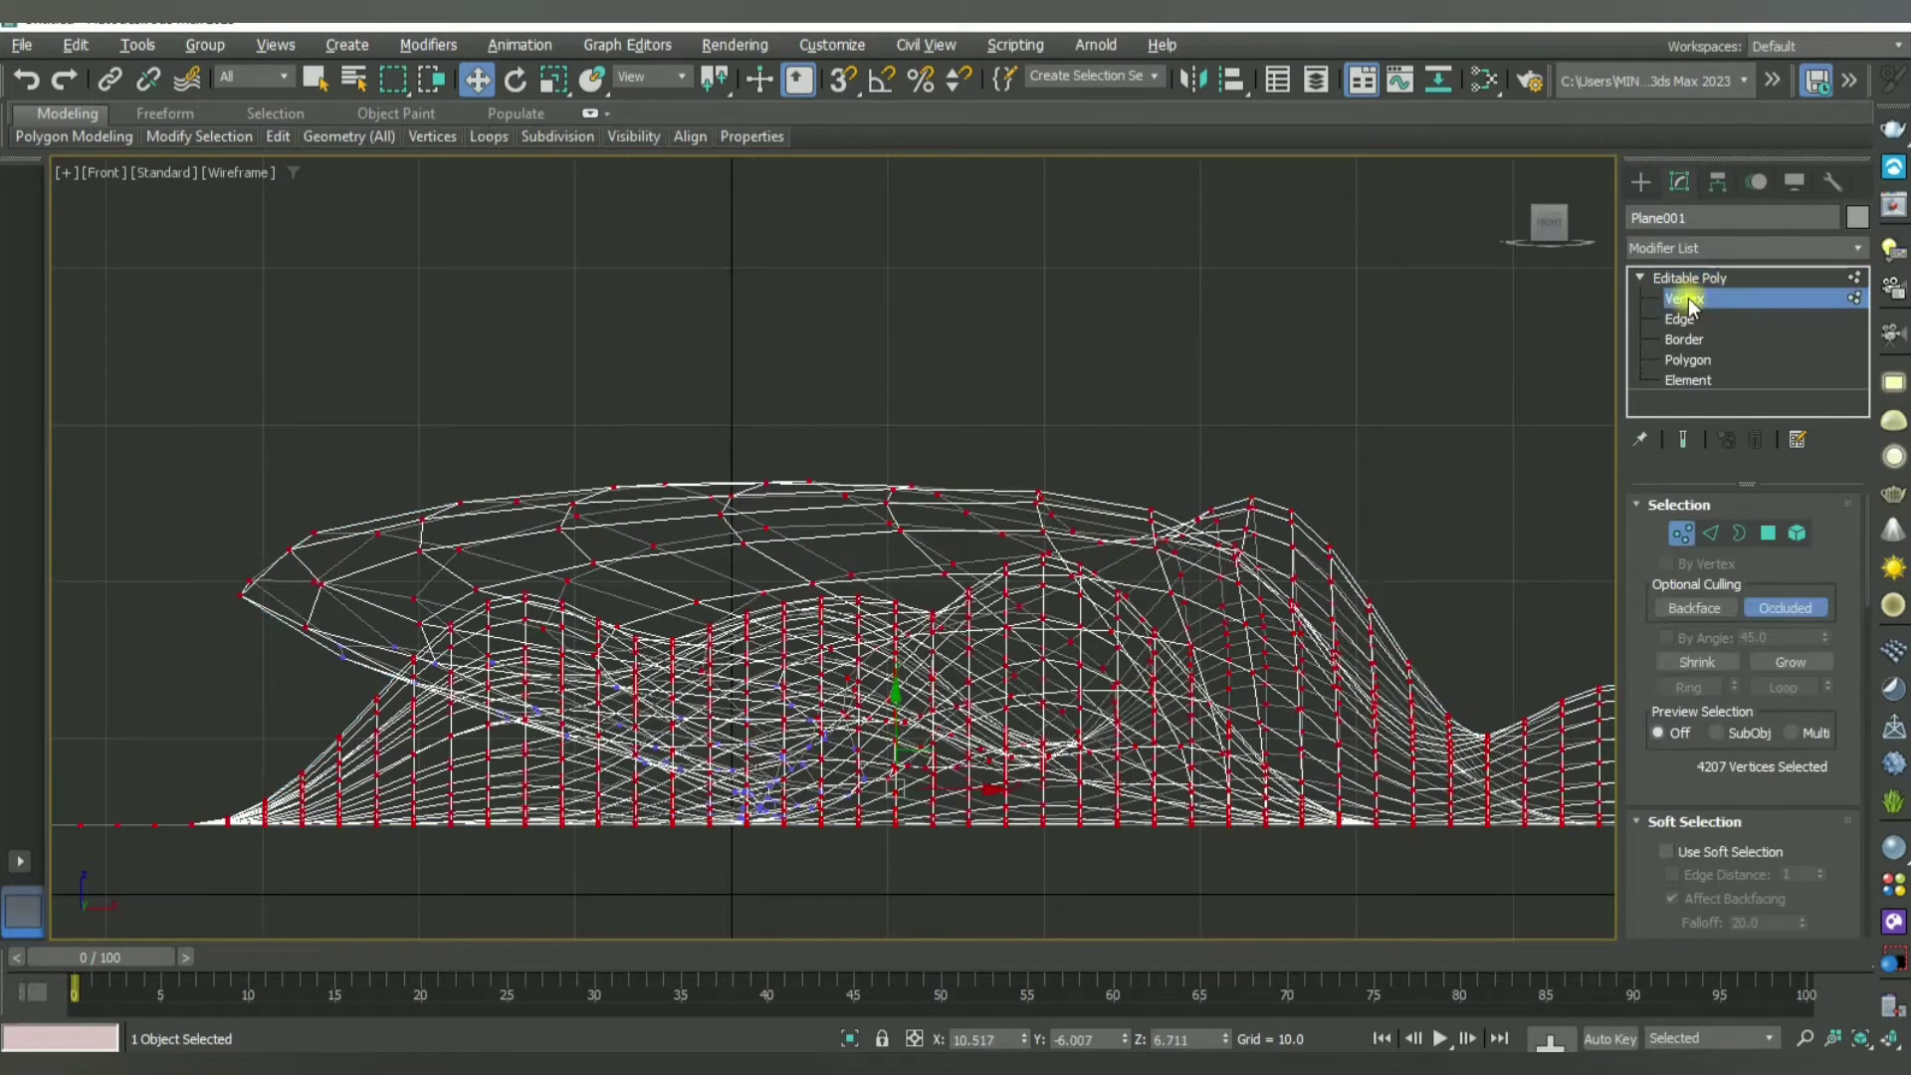
click(1271, 429)
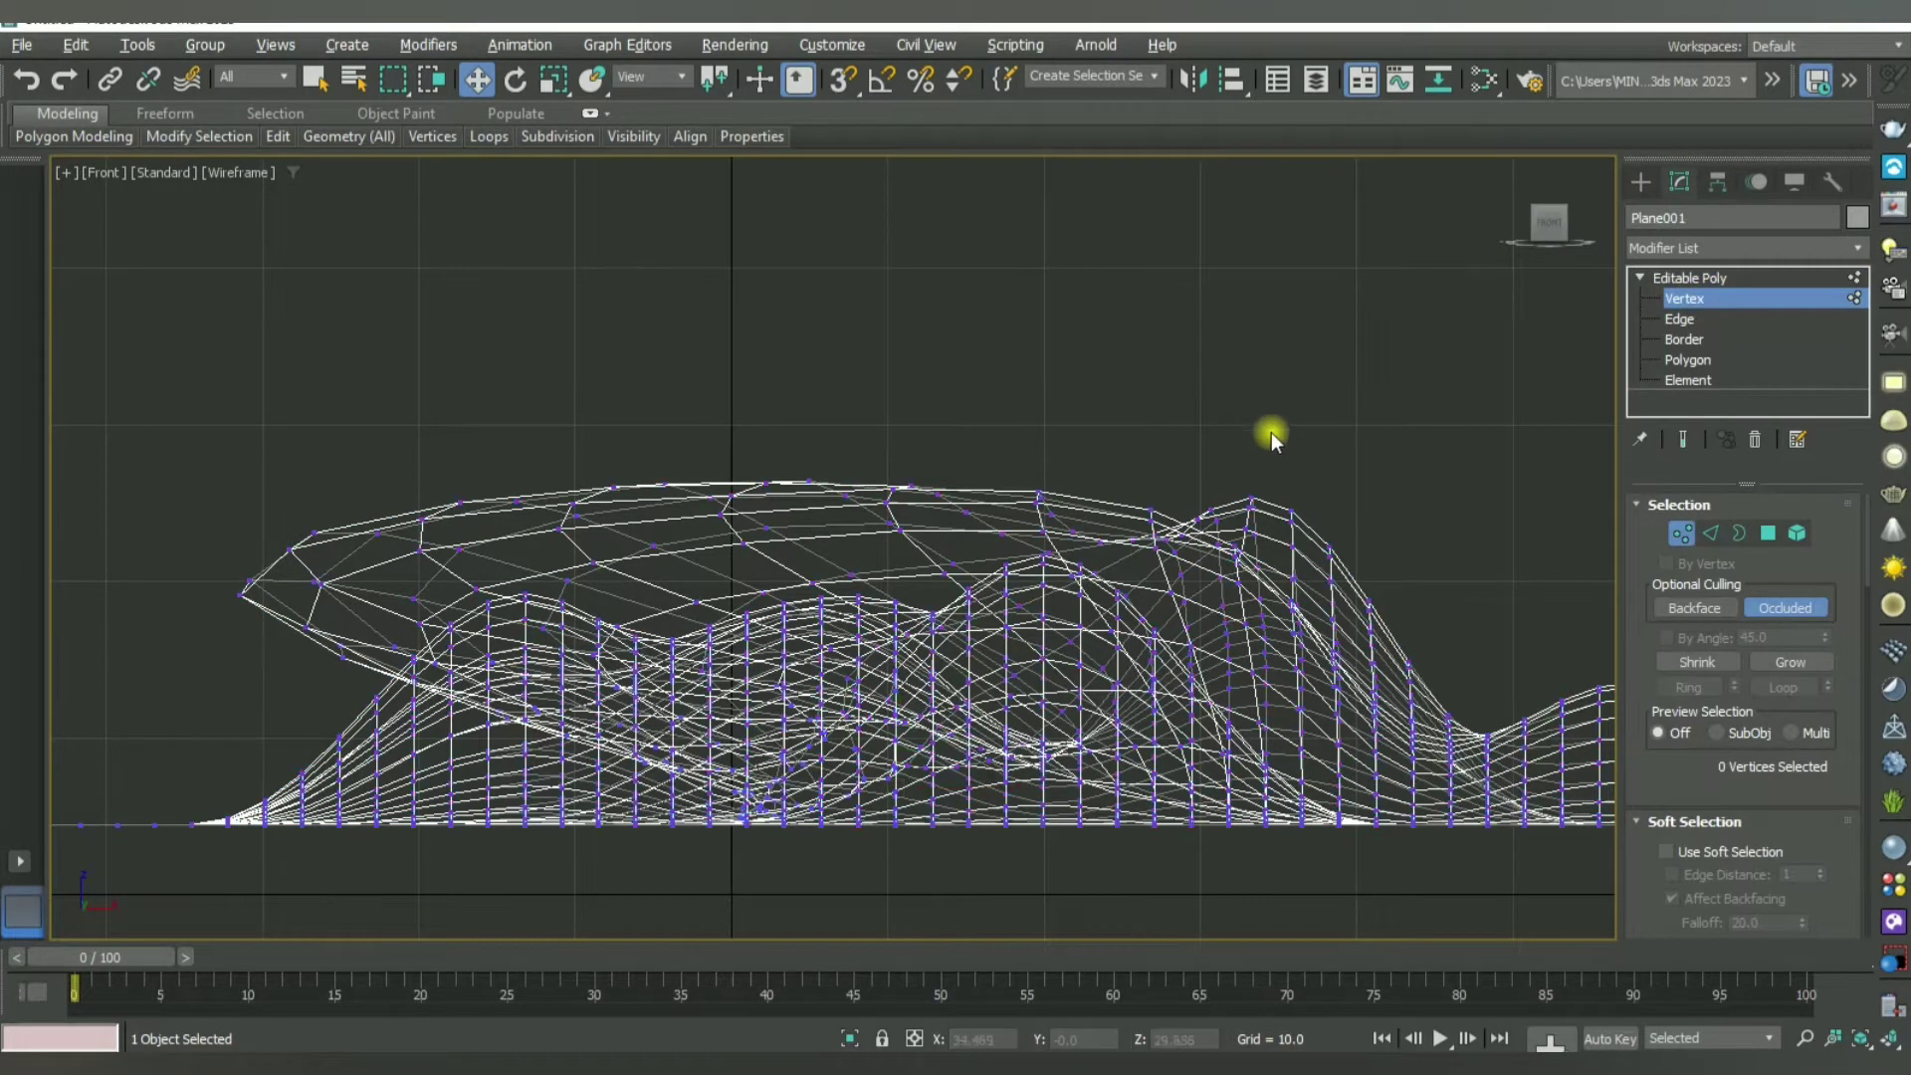
key(alt+w)
key(alt+w)
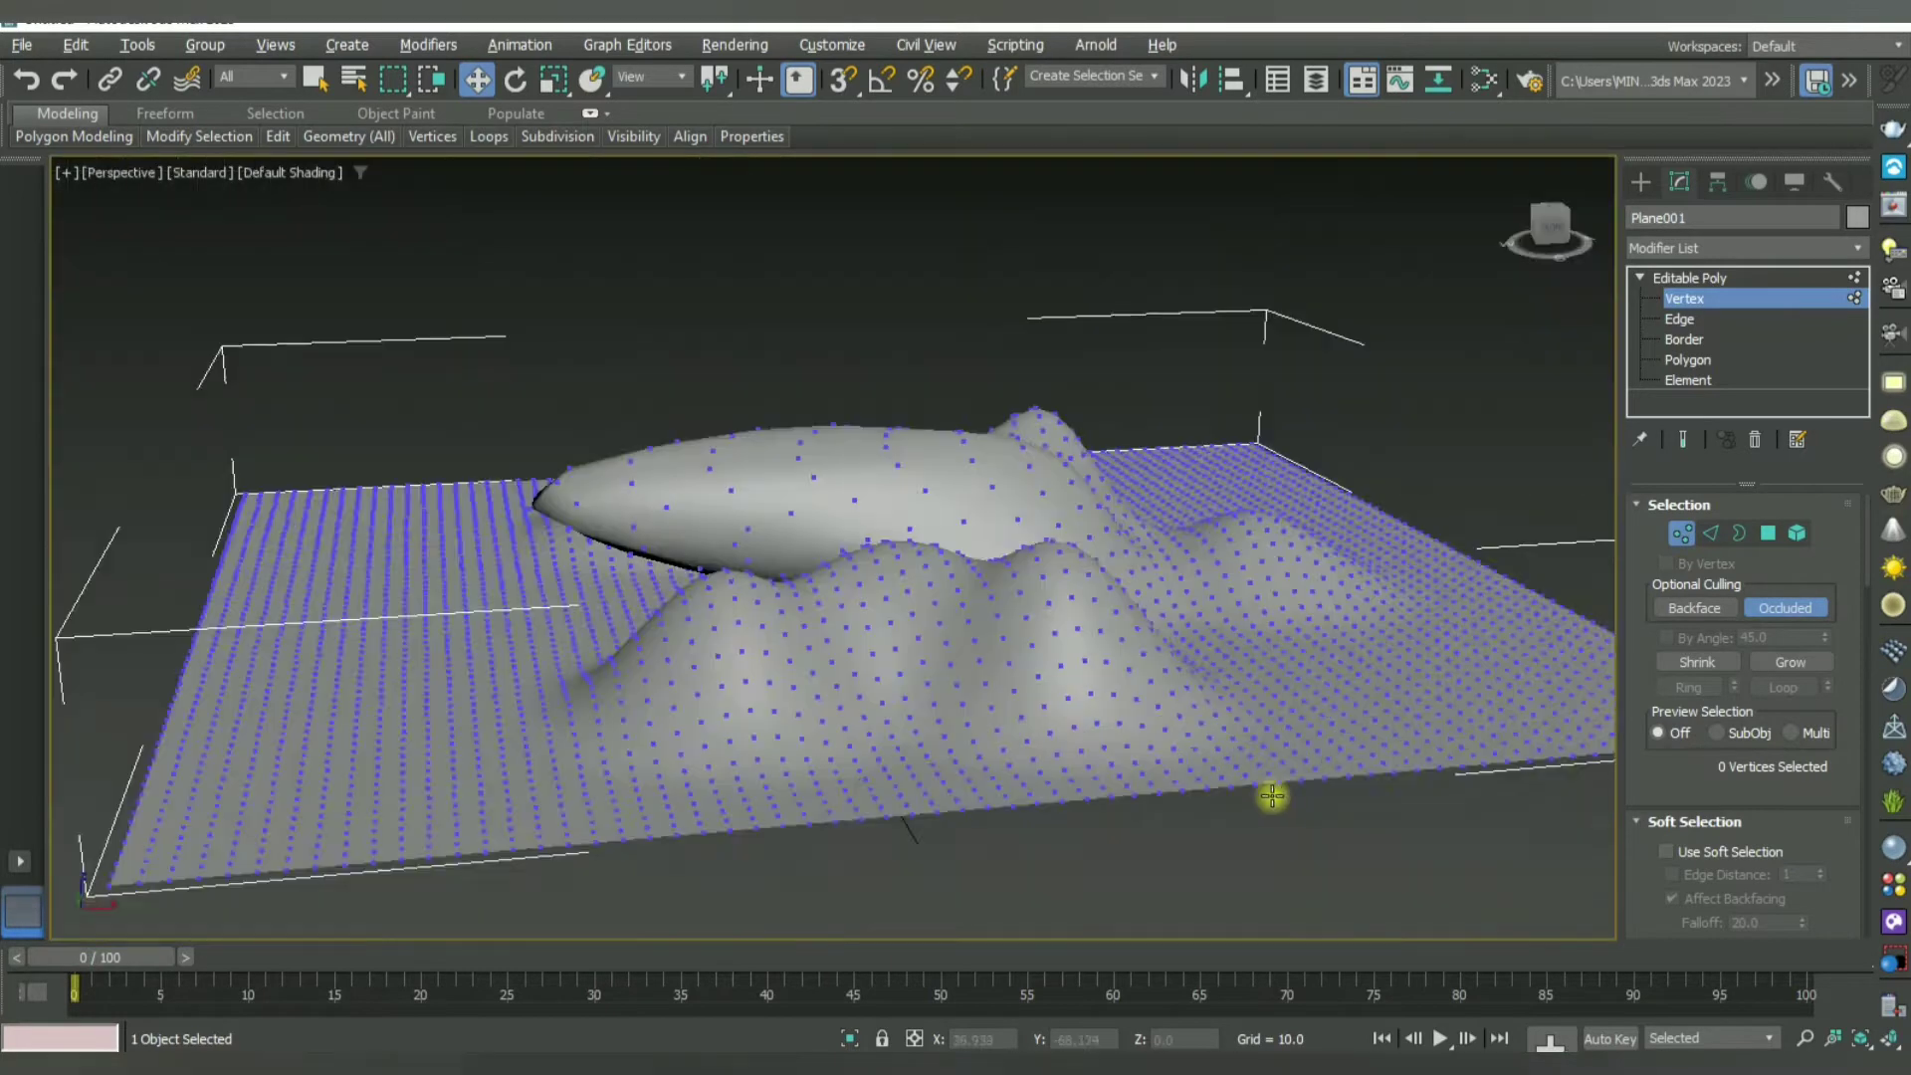
mouse_move(1272, 794)
alt+middle_down()
mouse_move(978, 670)
mouse_move(1096, 760)
alt+middle_up()
scroll(977, 670, up, 2)
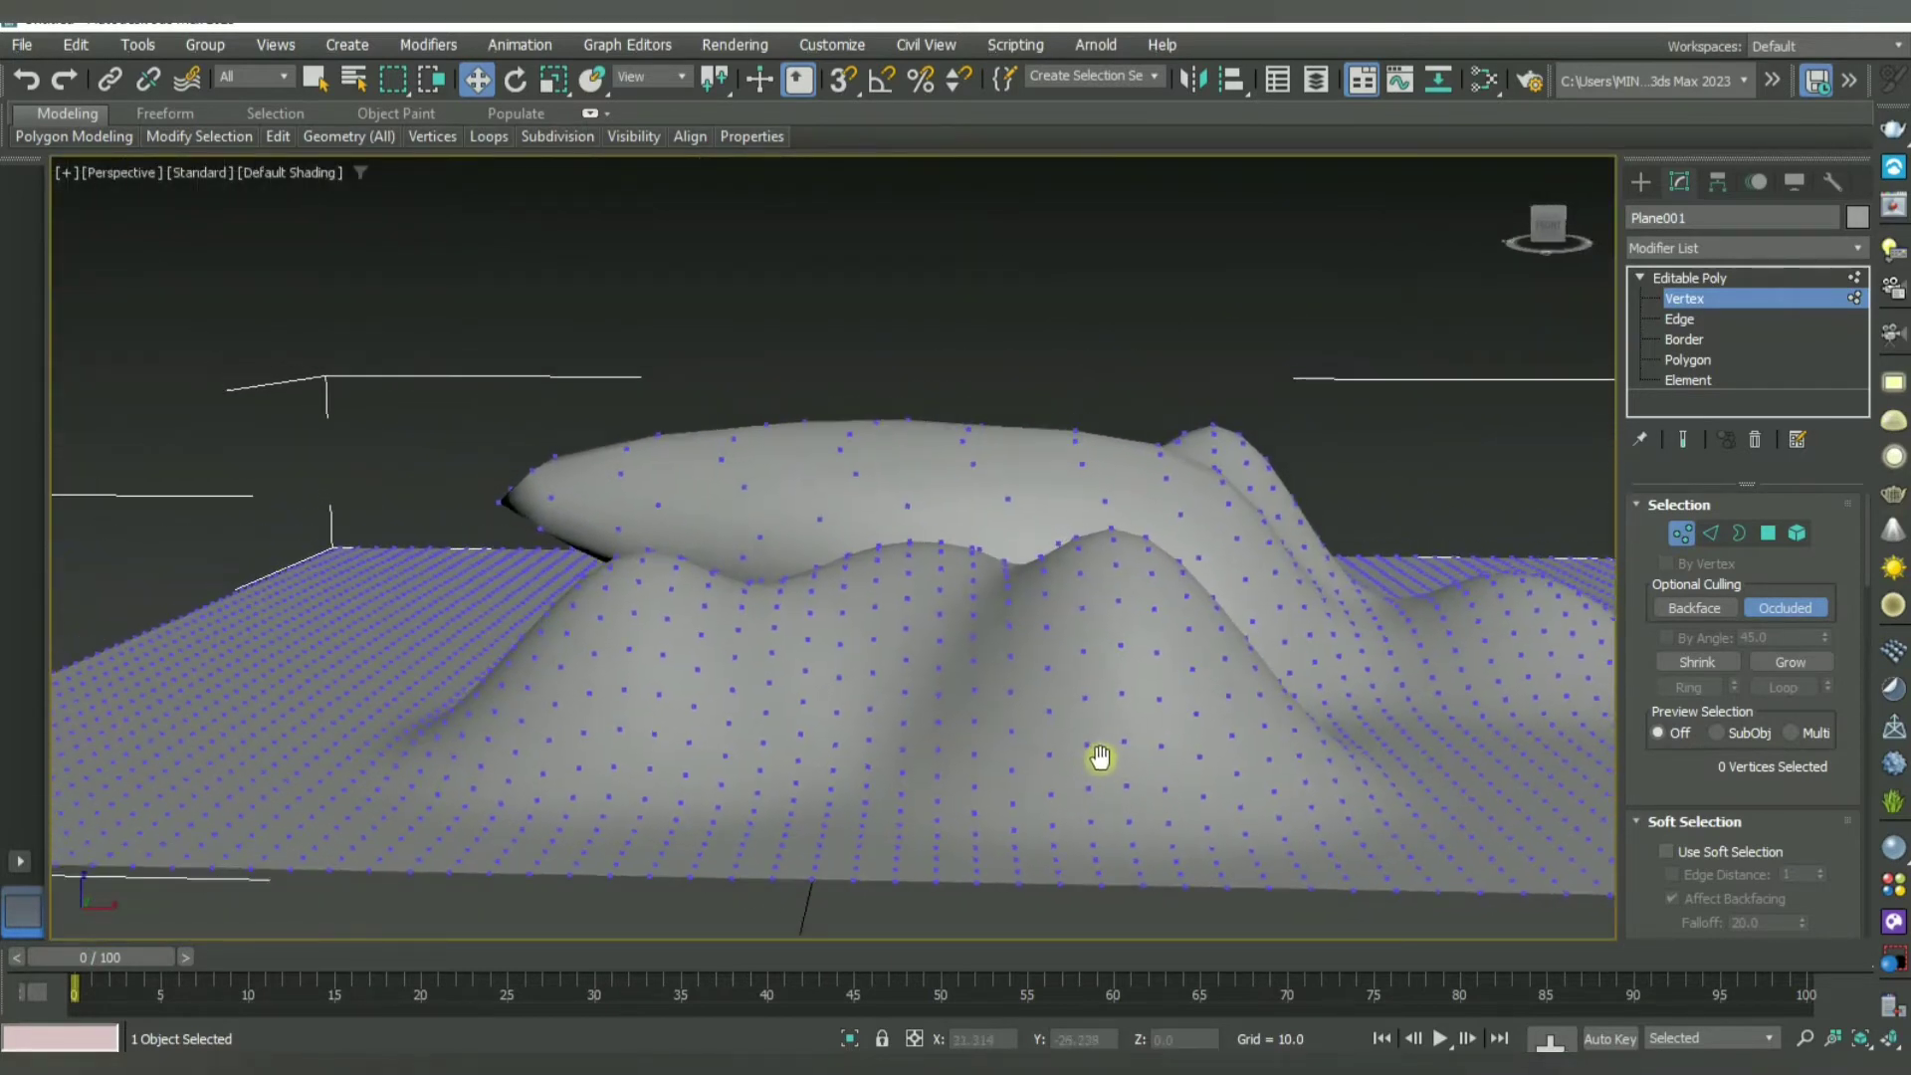
Step: Enable Backface culling, box-select the central mound's vertices in Perspective, then clear them
click(1694, 608)
drag(1270, 534, 661, 795)
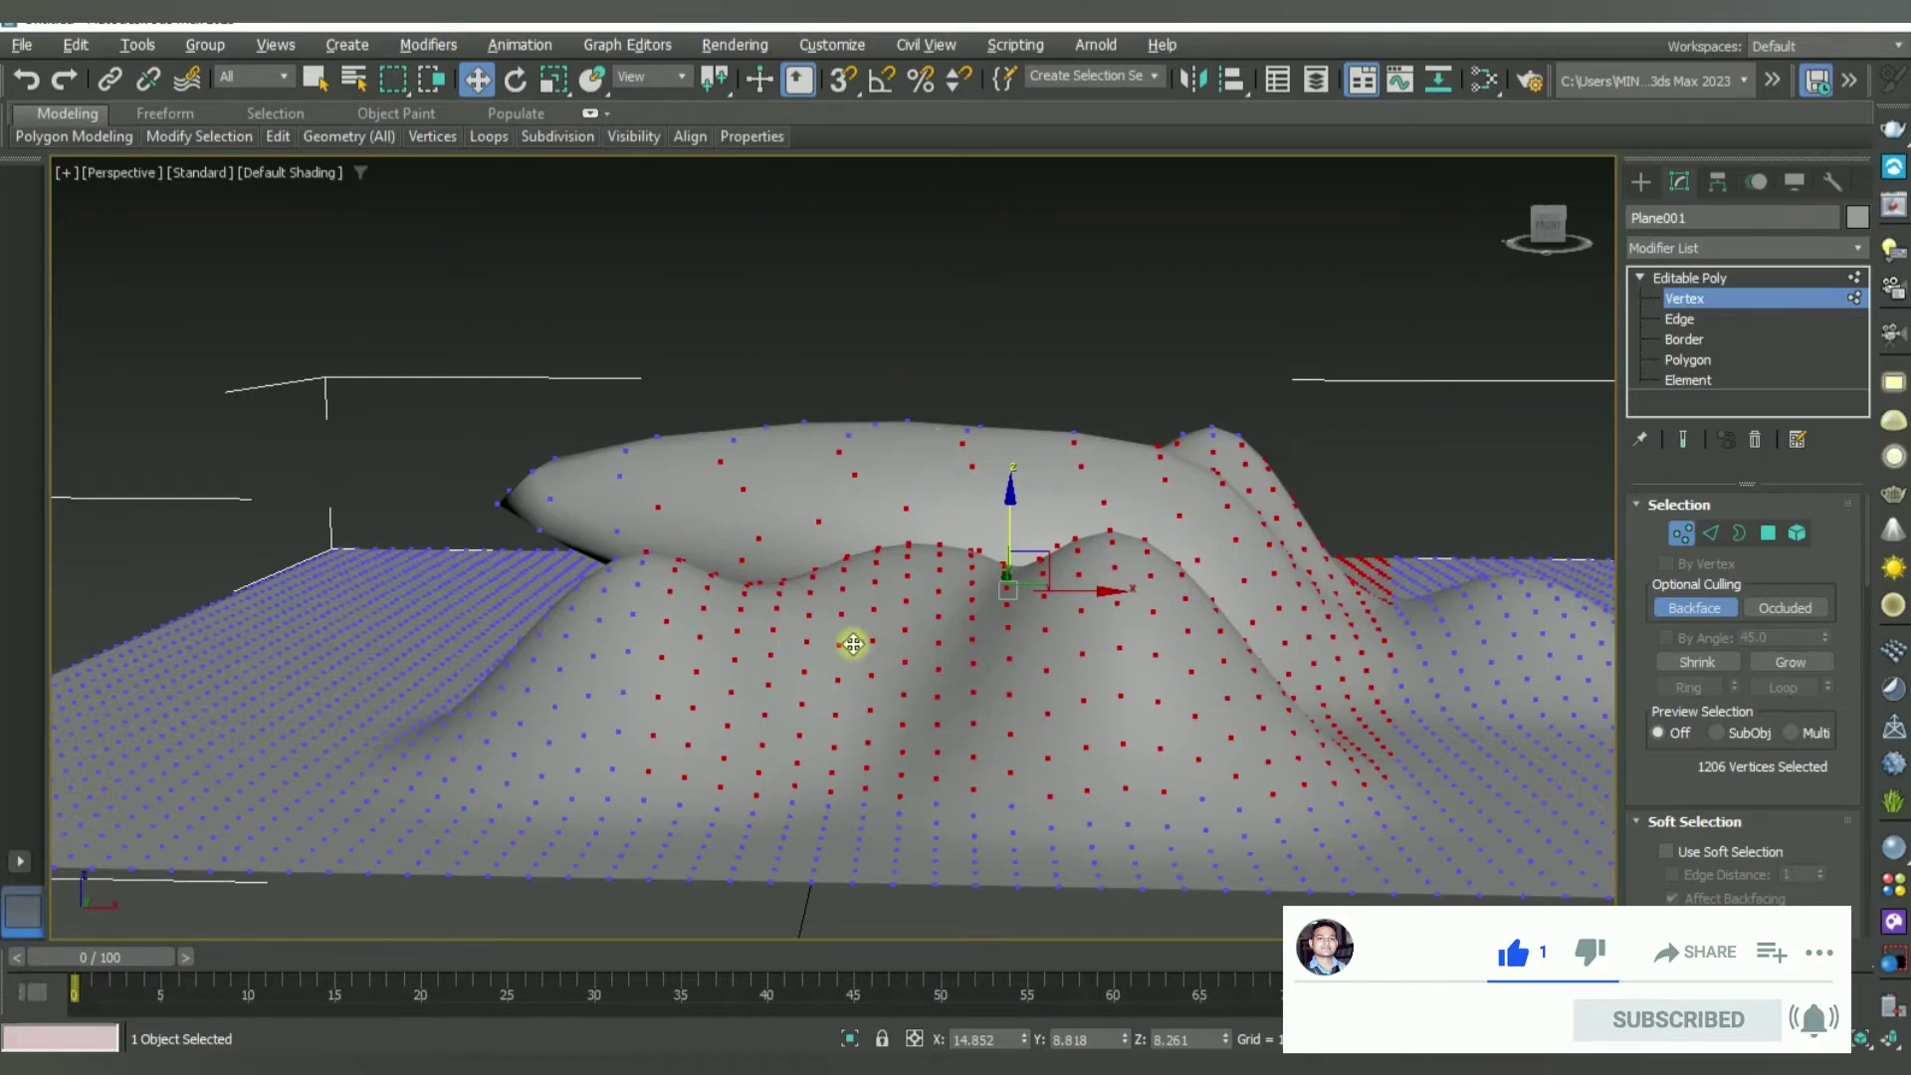
mouse_move(853, 644)
alt+middle_down()
mouse_move(1079, 653)
mouse_move(1192, 564)
mouse_move(1186, 457)
mouse_move(1250, 547)
mouse_move(1198, 558)
mouse_move(1224, 499)
mouse_move(1168, 431)
mouse_move(1269, 464)
mouse_move(1181, 431)
mouse_move(982, 482)
mouse_move(750, 461)
mouse_move(732, 442)
alt+middle_up()
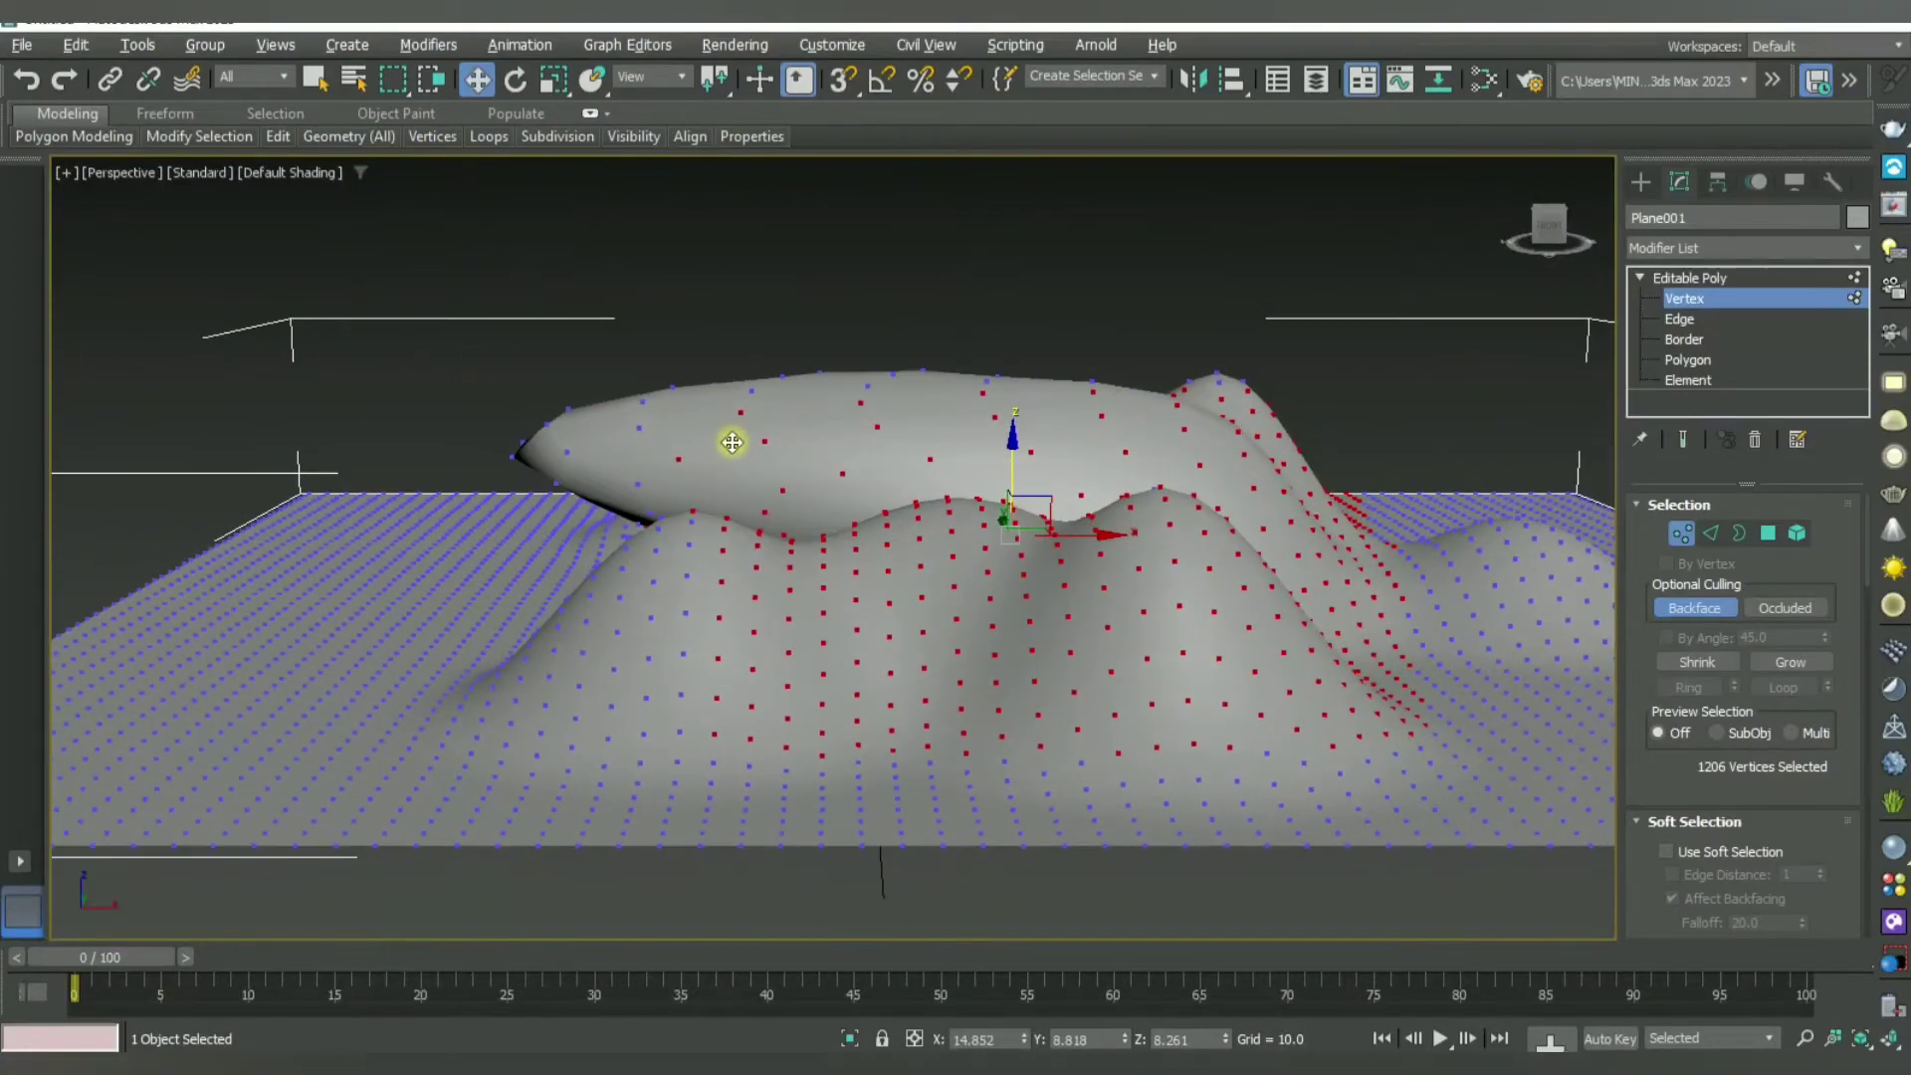
mouse_move(1122, 490)
alt+middle_down()
mouse_move(909, 525)
mouse_move(1161, 452)
mouse_move(955, 585)
mouse_move(955, 520)
mouse_move(1808, 704)
alt+middle_up()
click(1228, 414)
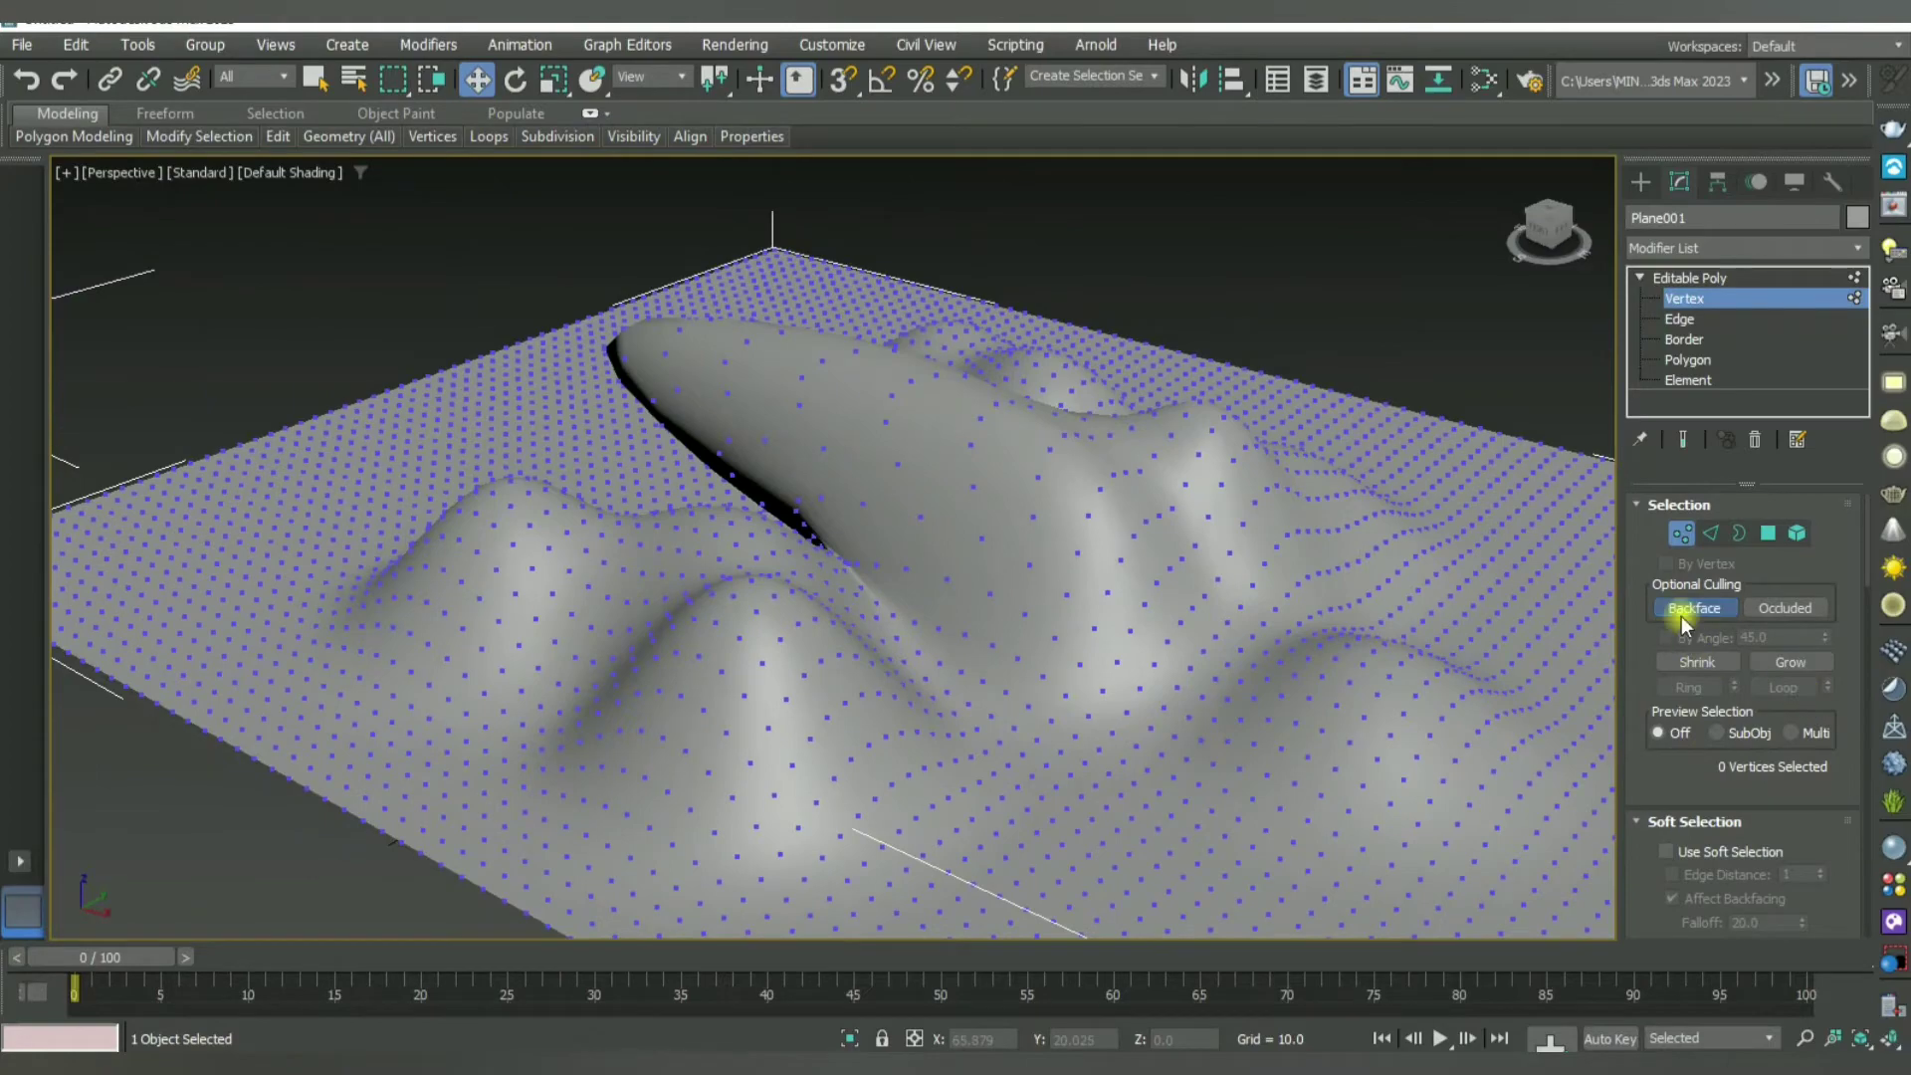
Step: Reframe the terrain in Perspective and exit vertex level back to the whole Editable Poly
mouse_move(1200, 645)
alt+middle_down()
mouse_move(1292, 683)
mouse_move(1262, 559)
mouse_move(1045, 652)
mouse_move(1147, 688)
alt+middle_up()
scroll(1140, 685, down, 1)
scroll(1318, 674, down, 1)
scroll(1254, 708, down, 3)
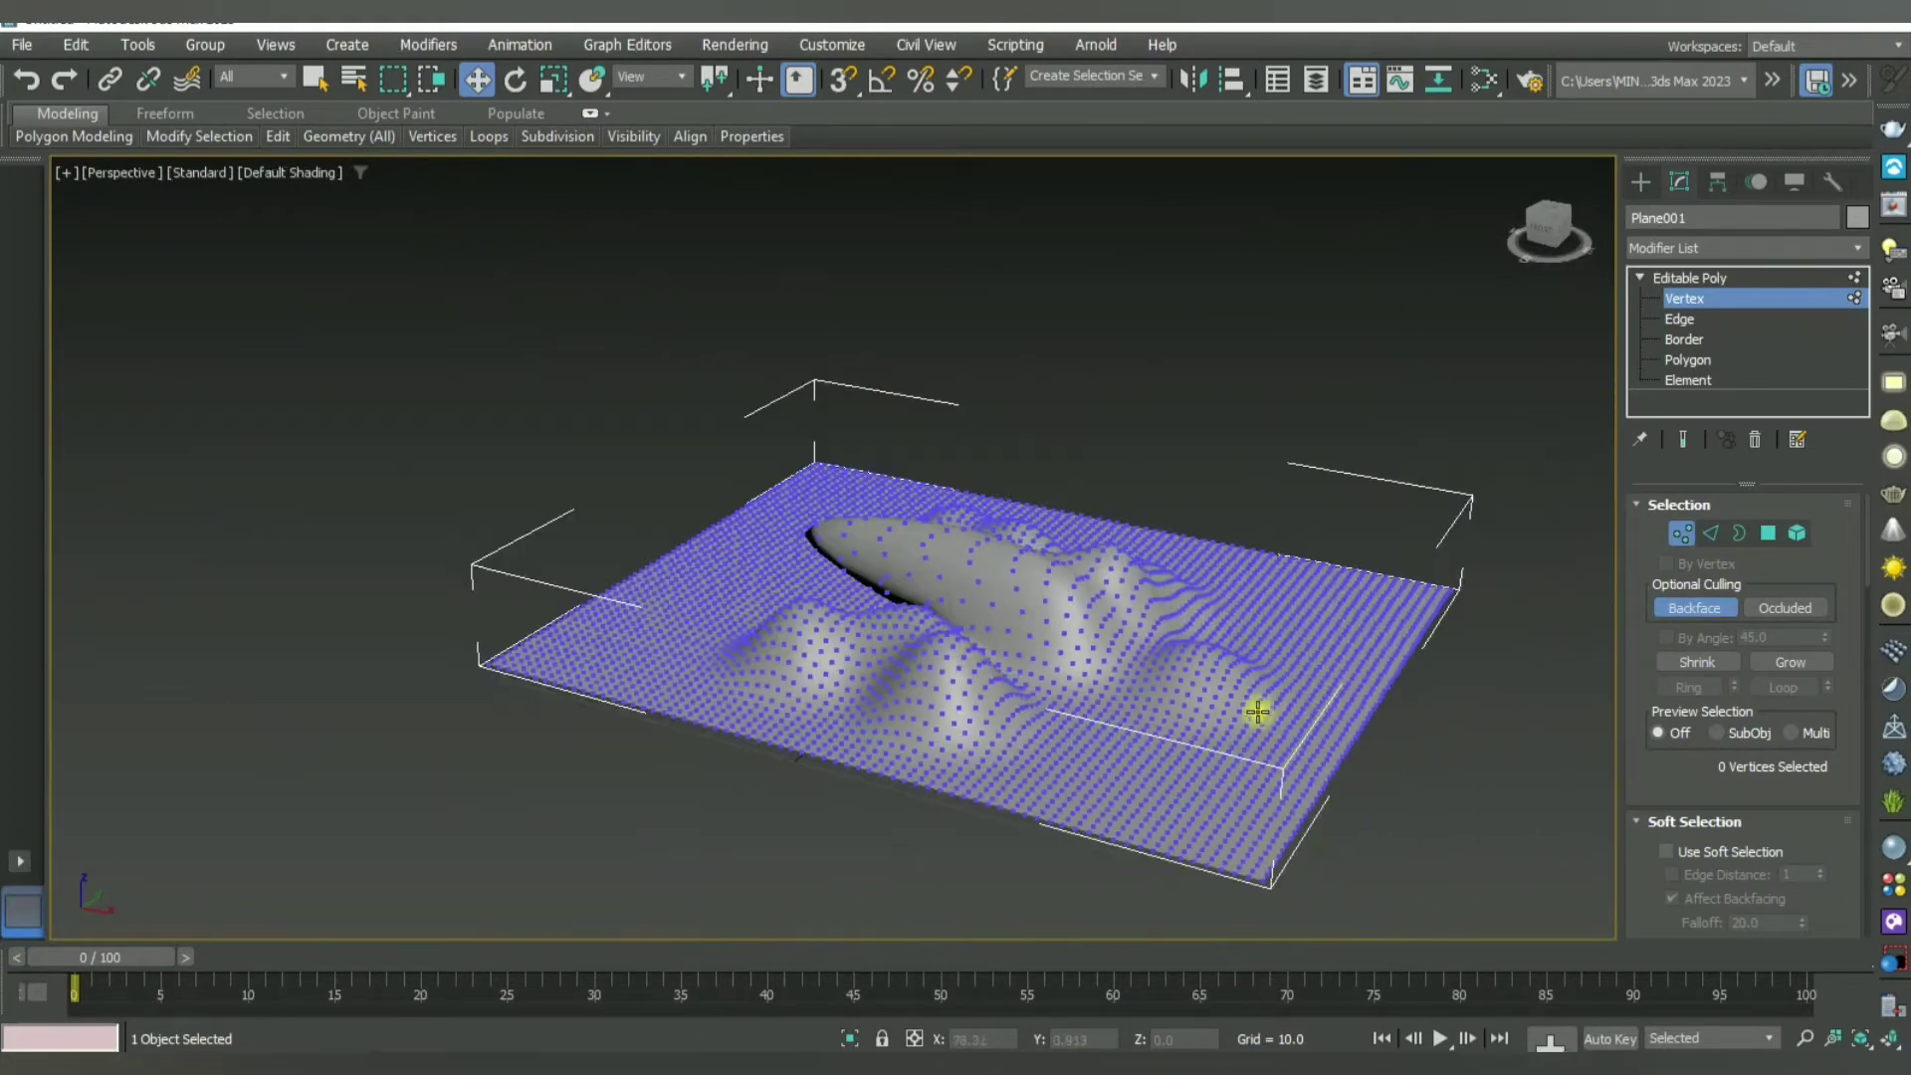
scroll(1152, 682, down, 2)
scroll(1184, 687, up, 2)
scroll(1229, 695, down, 1)
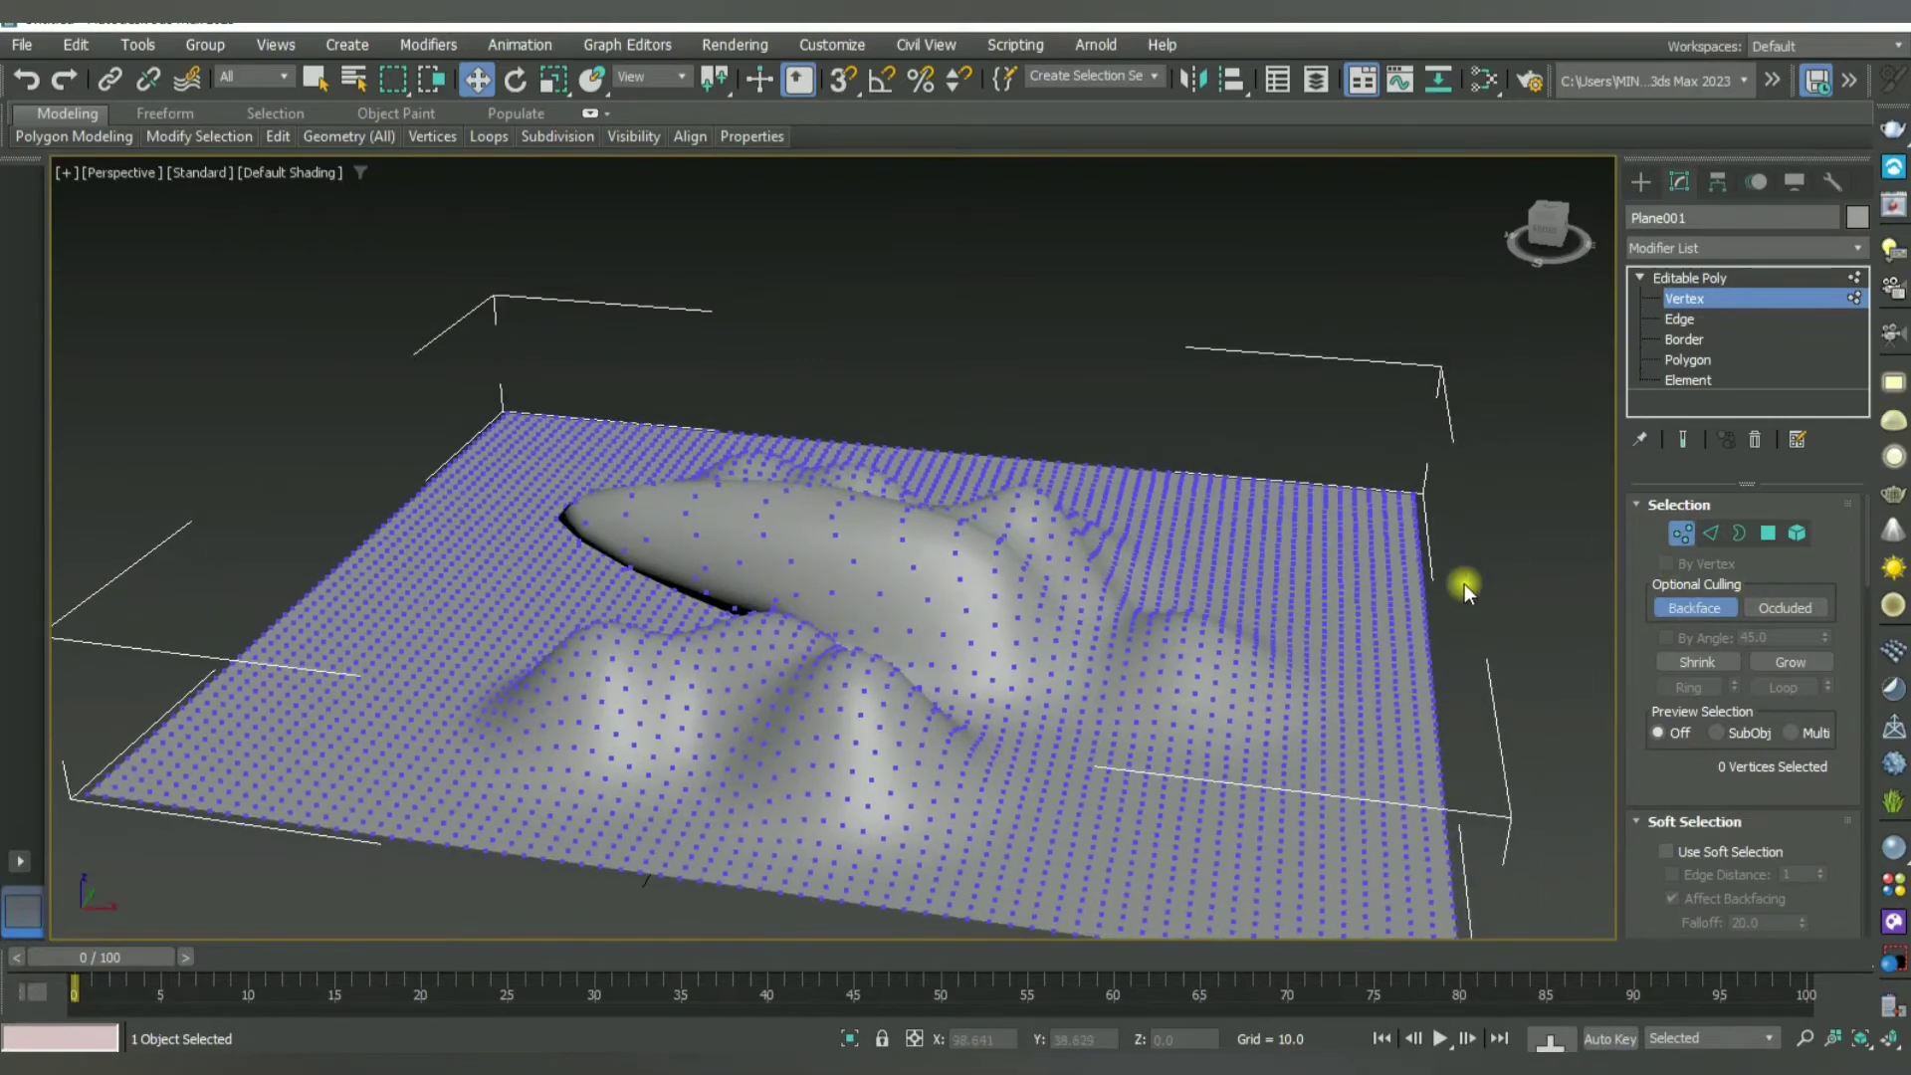
scroll(1465, 583, down, 1)
middle_drag(1299, 633, 1195, 689)
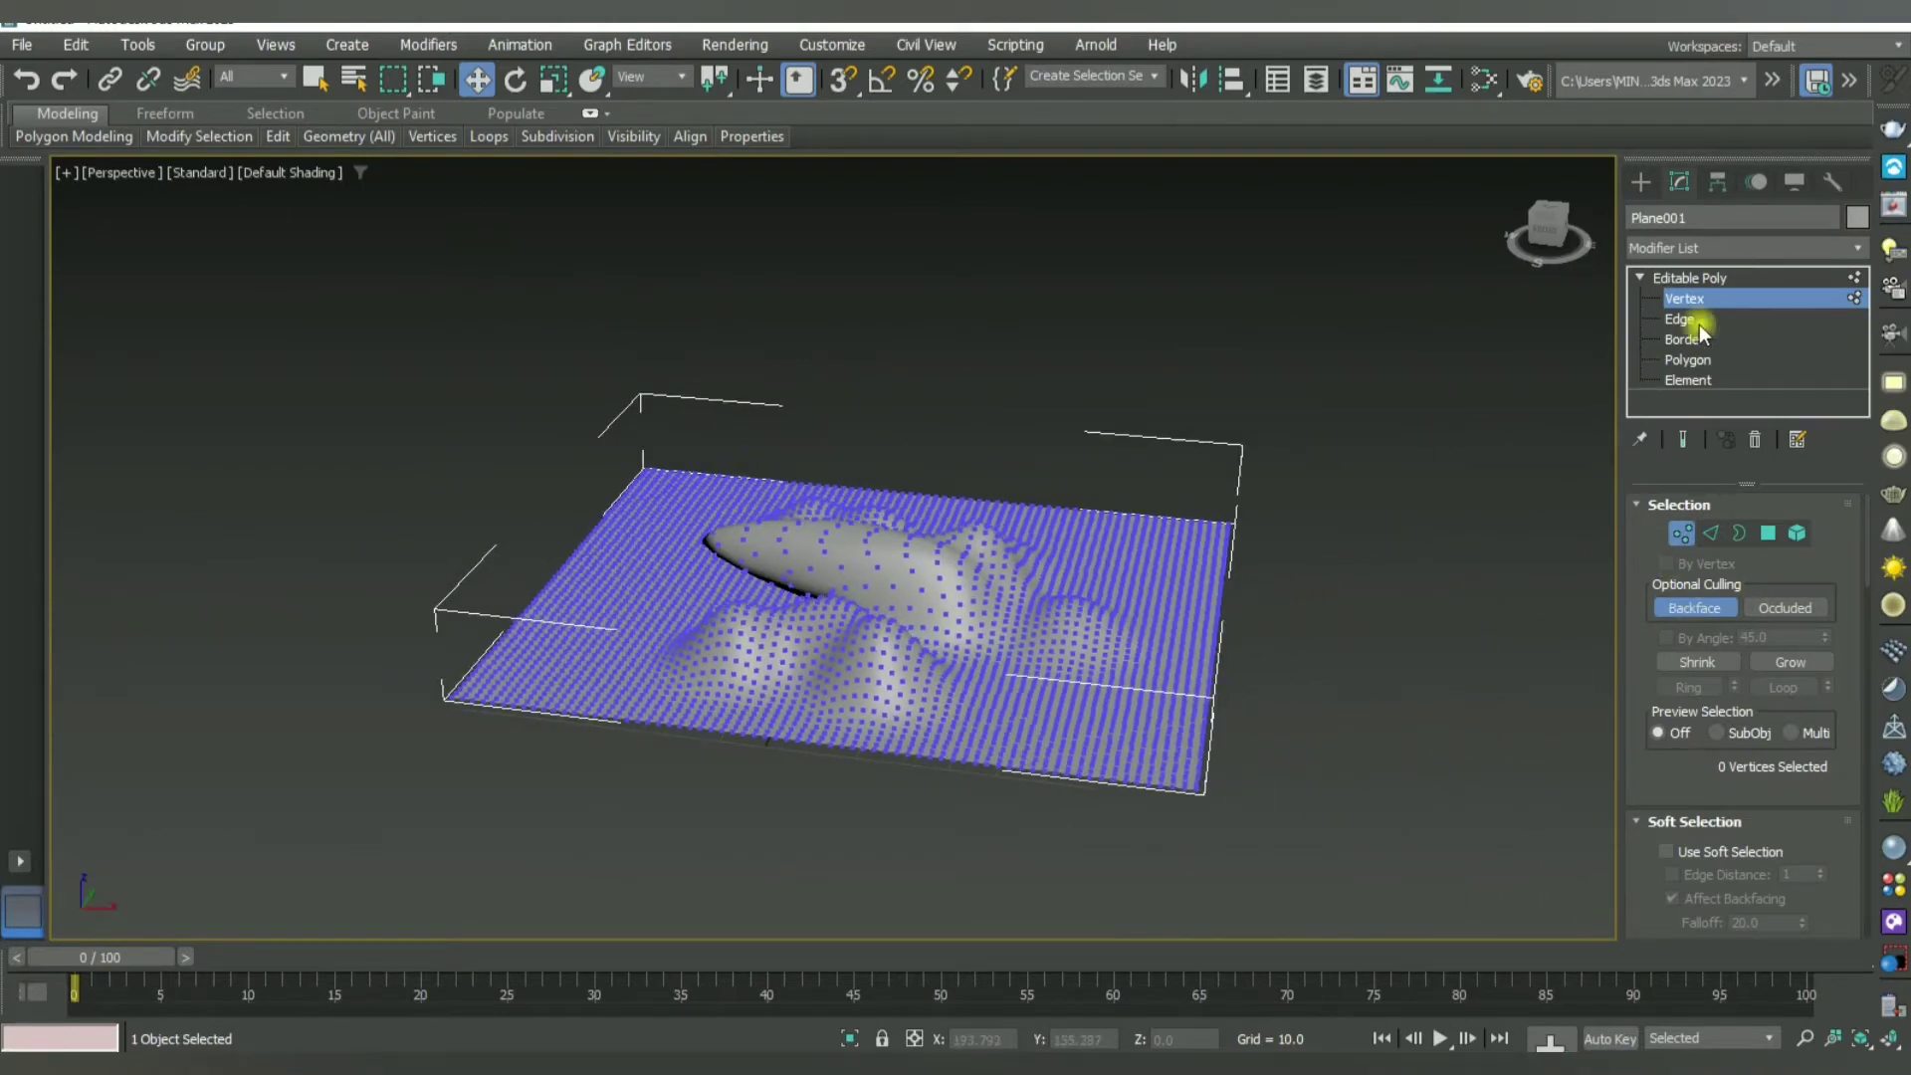
click(1702, 293)
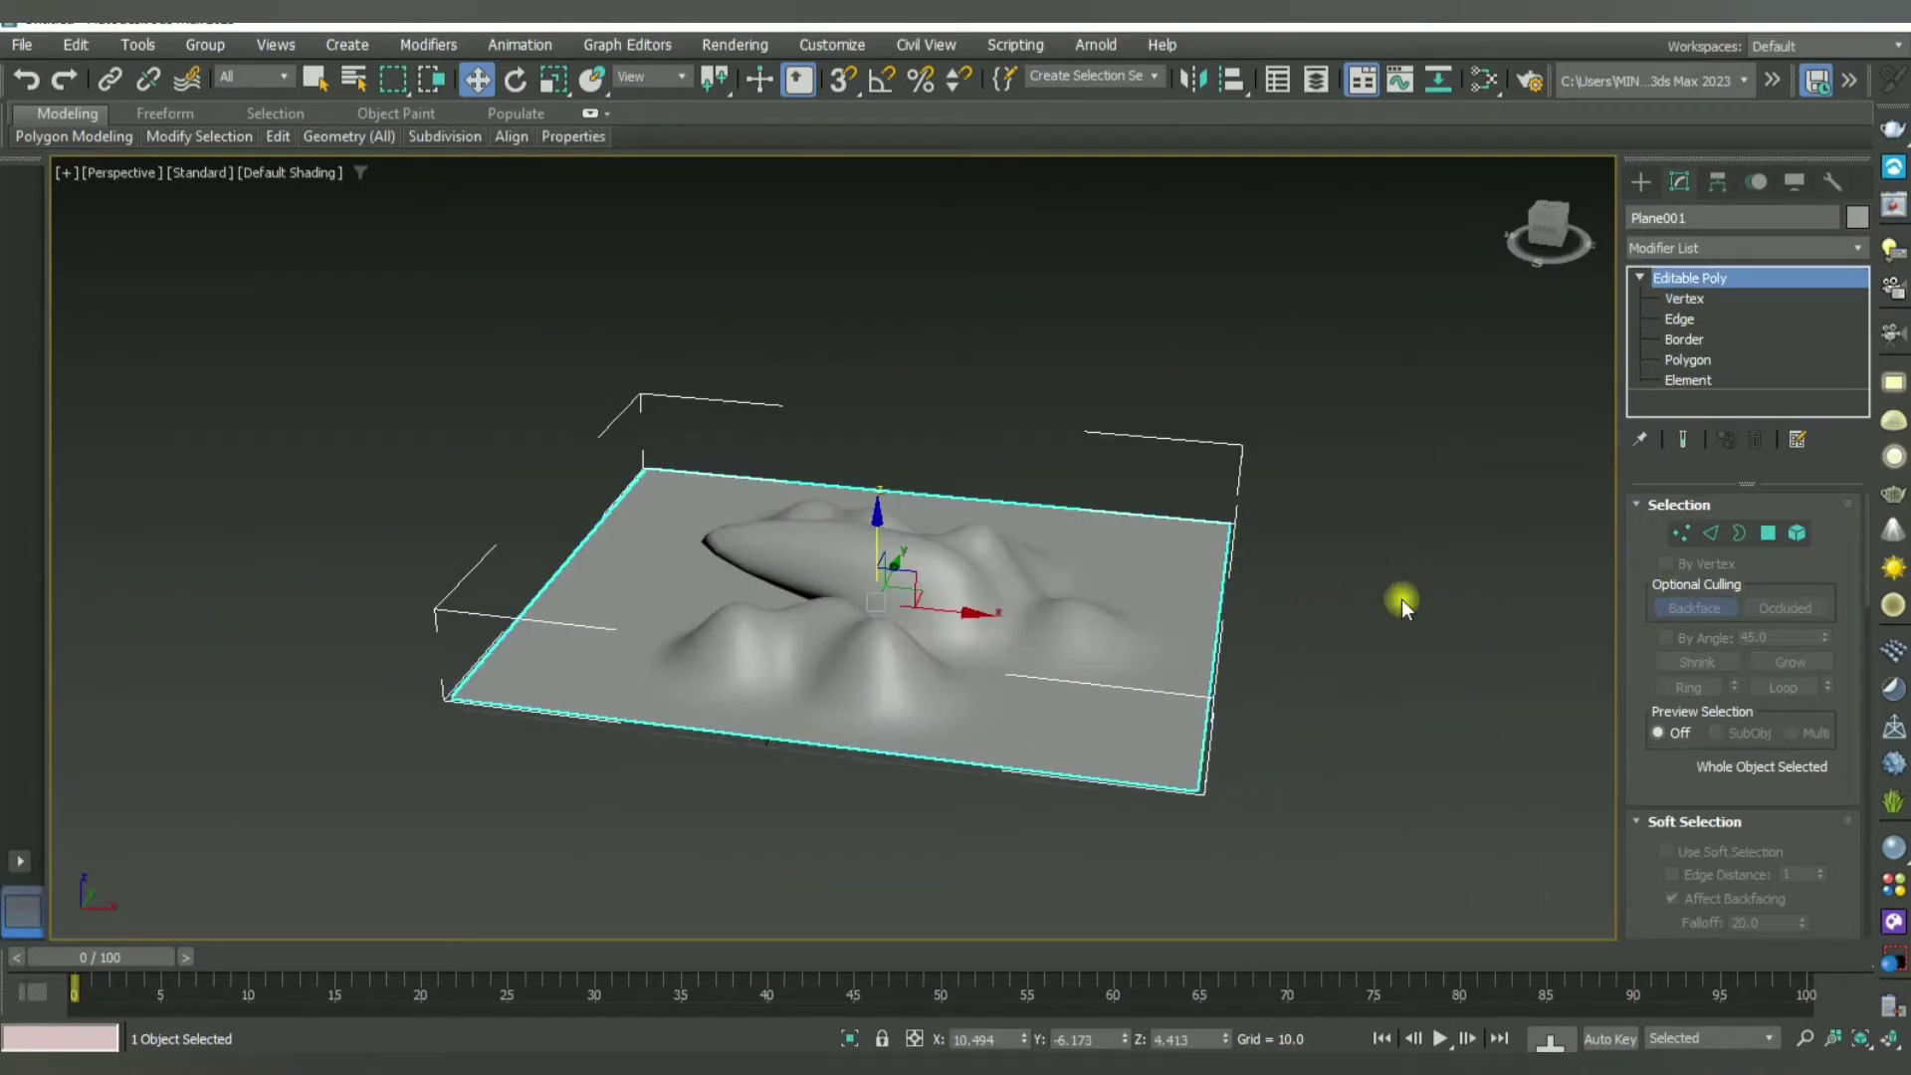
Step: Delete the terrain plane Plane001
click(1329, 738)
click(1043, 627)
key(Delete)
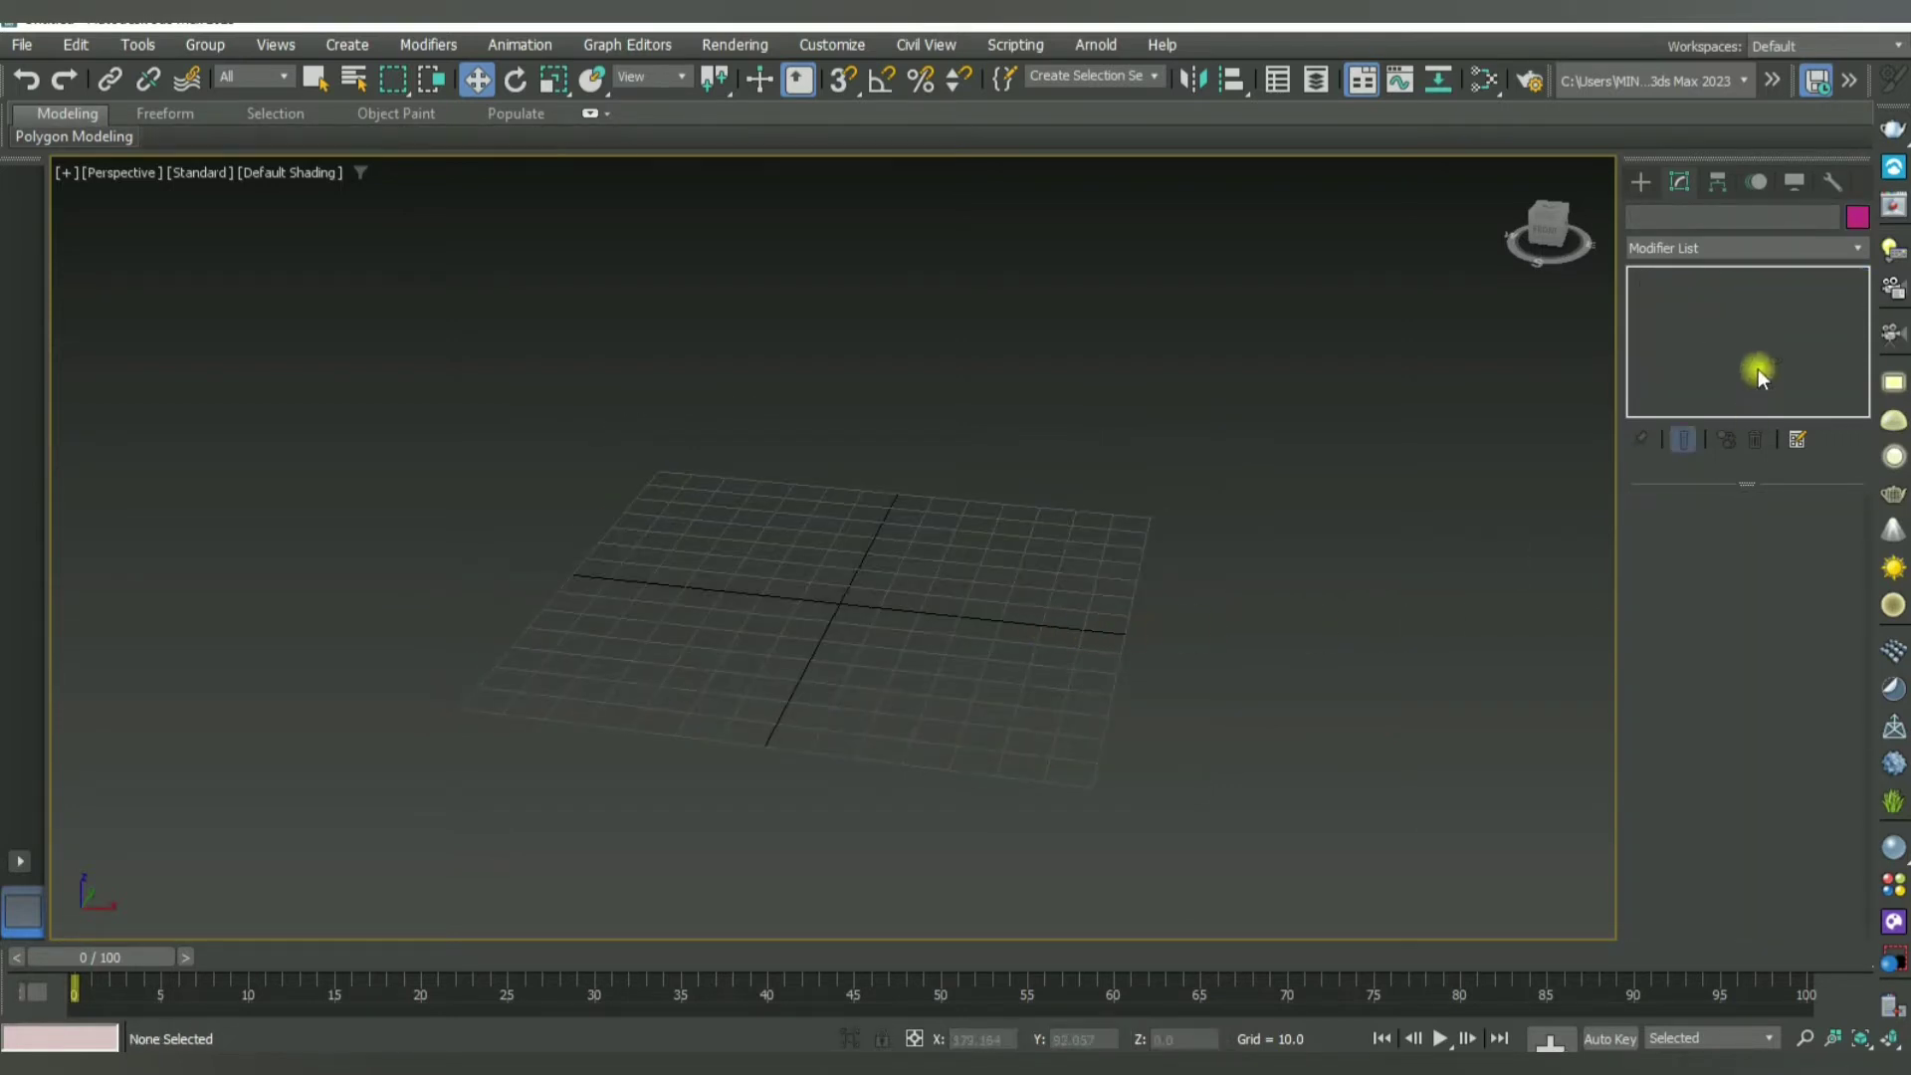
Step: Draw a Rectangle spline of about 134 by 141 units on the grid
click(1638, 179)
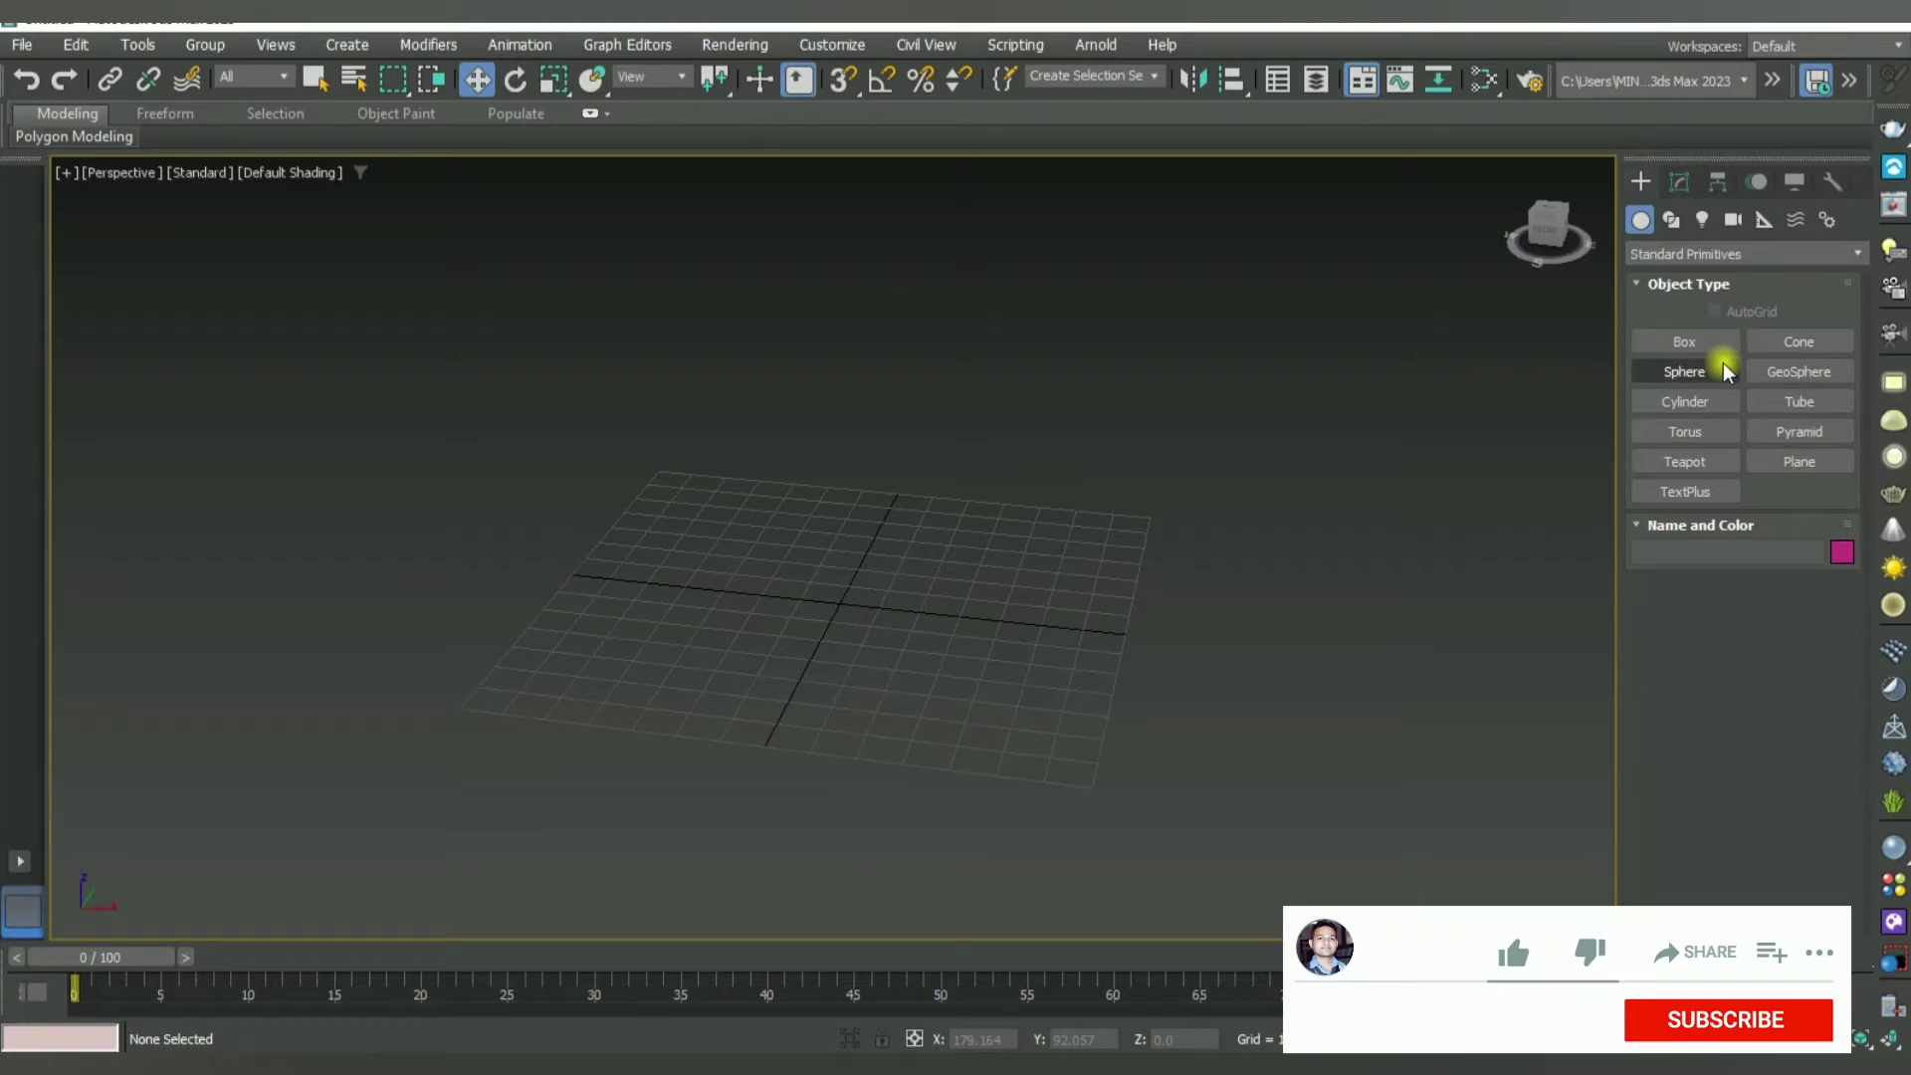
click(1672, 219)
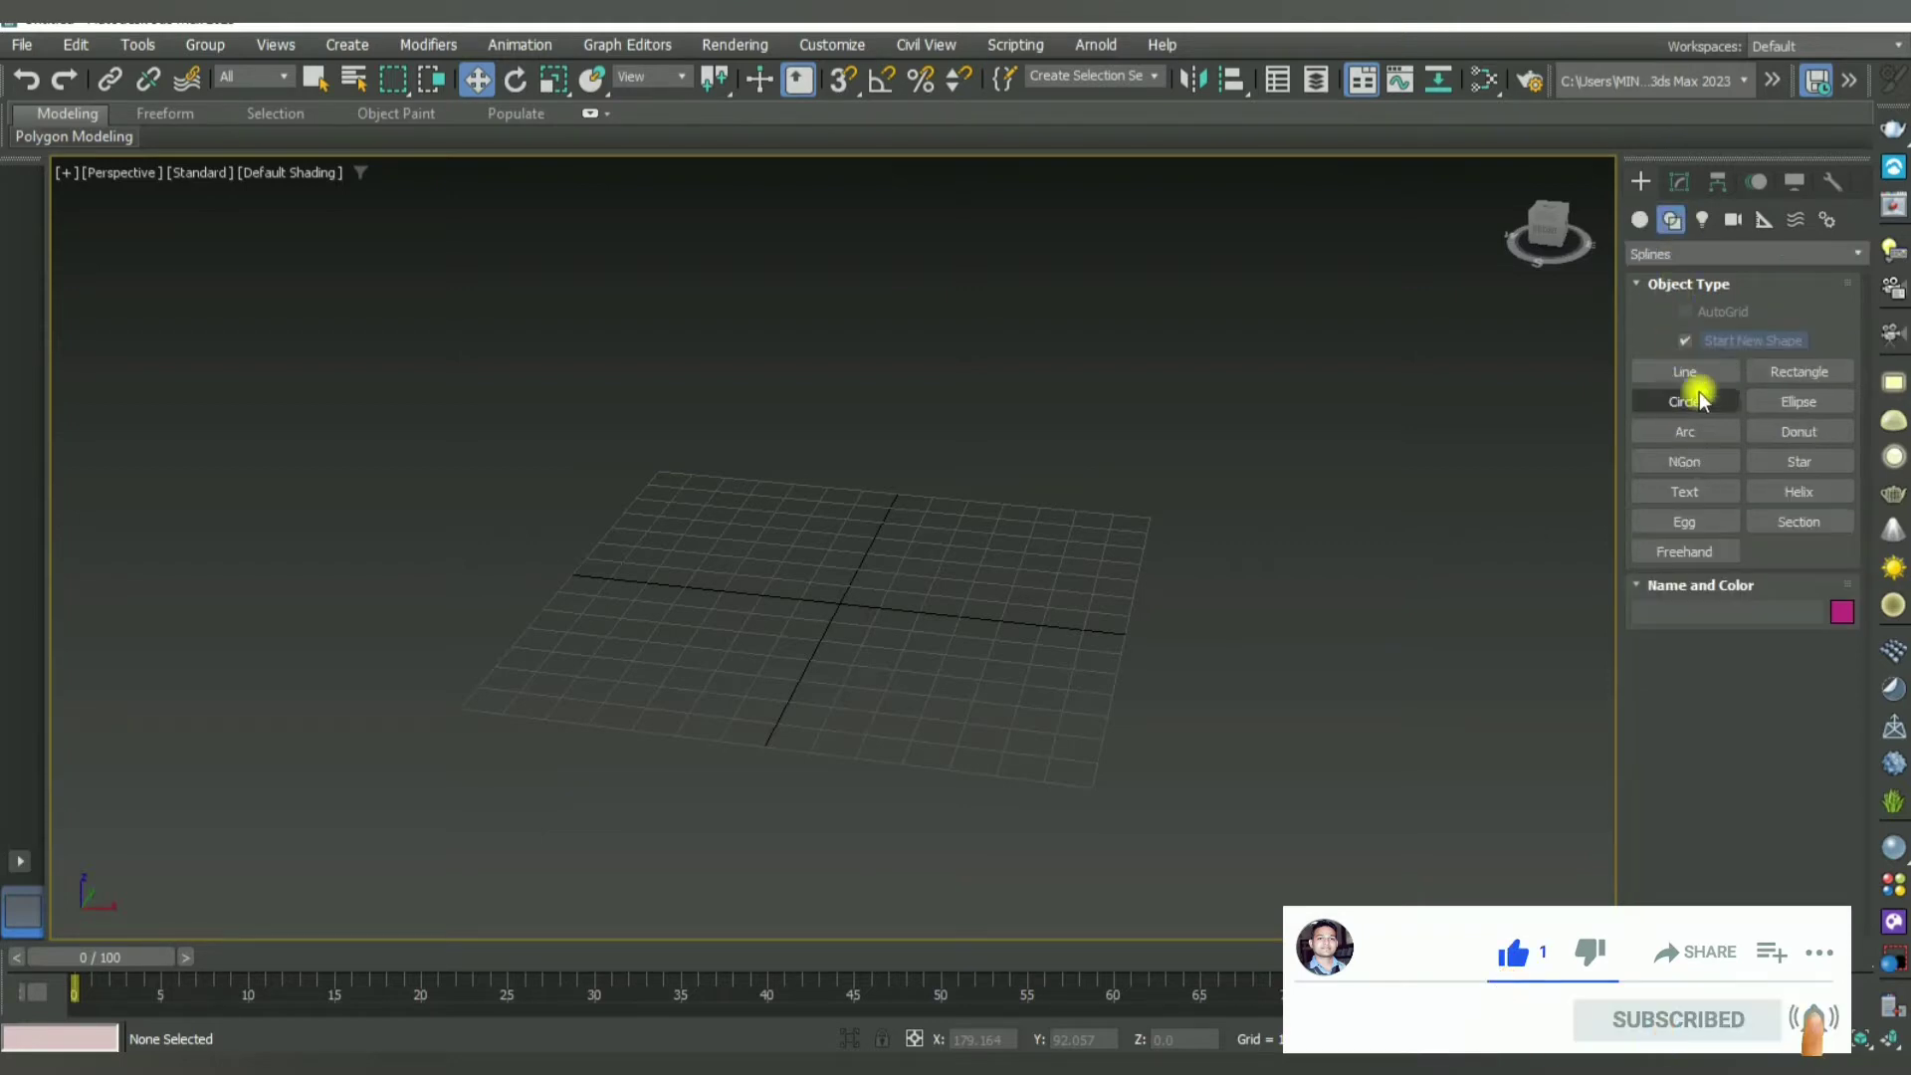
click(1798, 374)
drag(658, 483, 1087, 799)
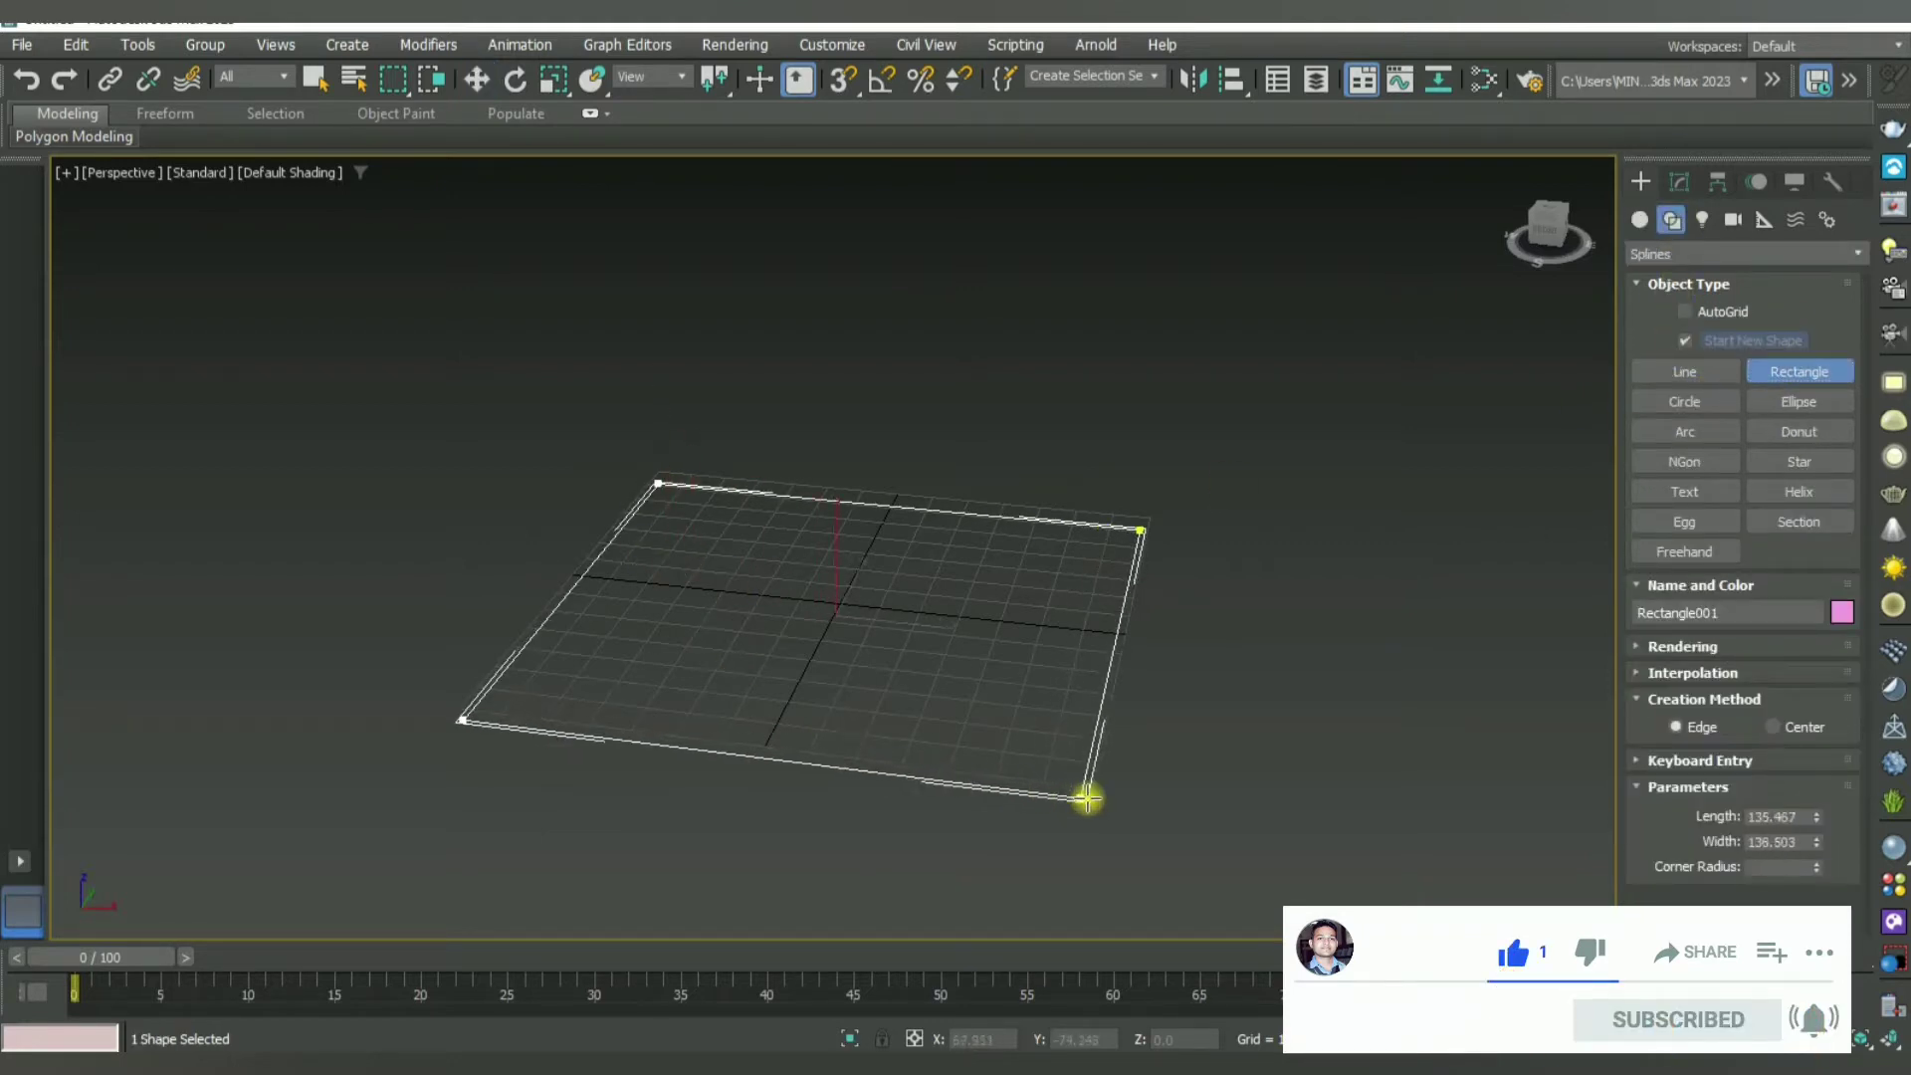
key(w)
Step: Orbit around Rectangle001, select it, and show its parameters in the Modify panel
alt+middle_drag(1062, 759, 986, 755)
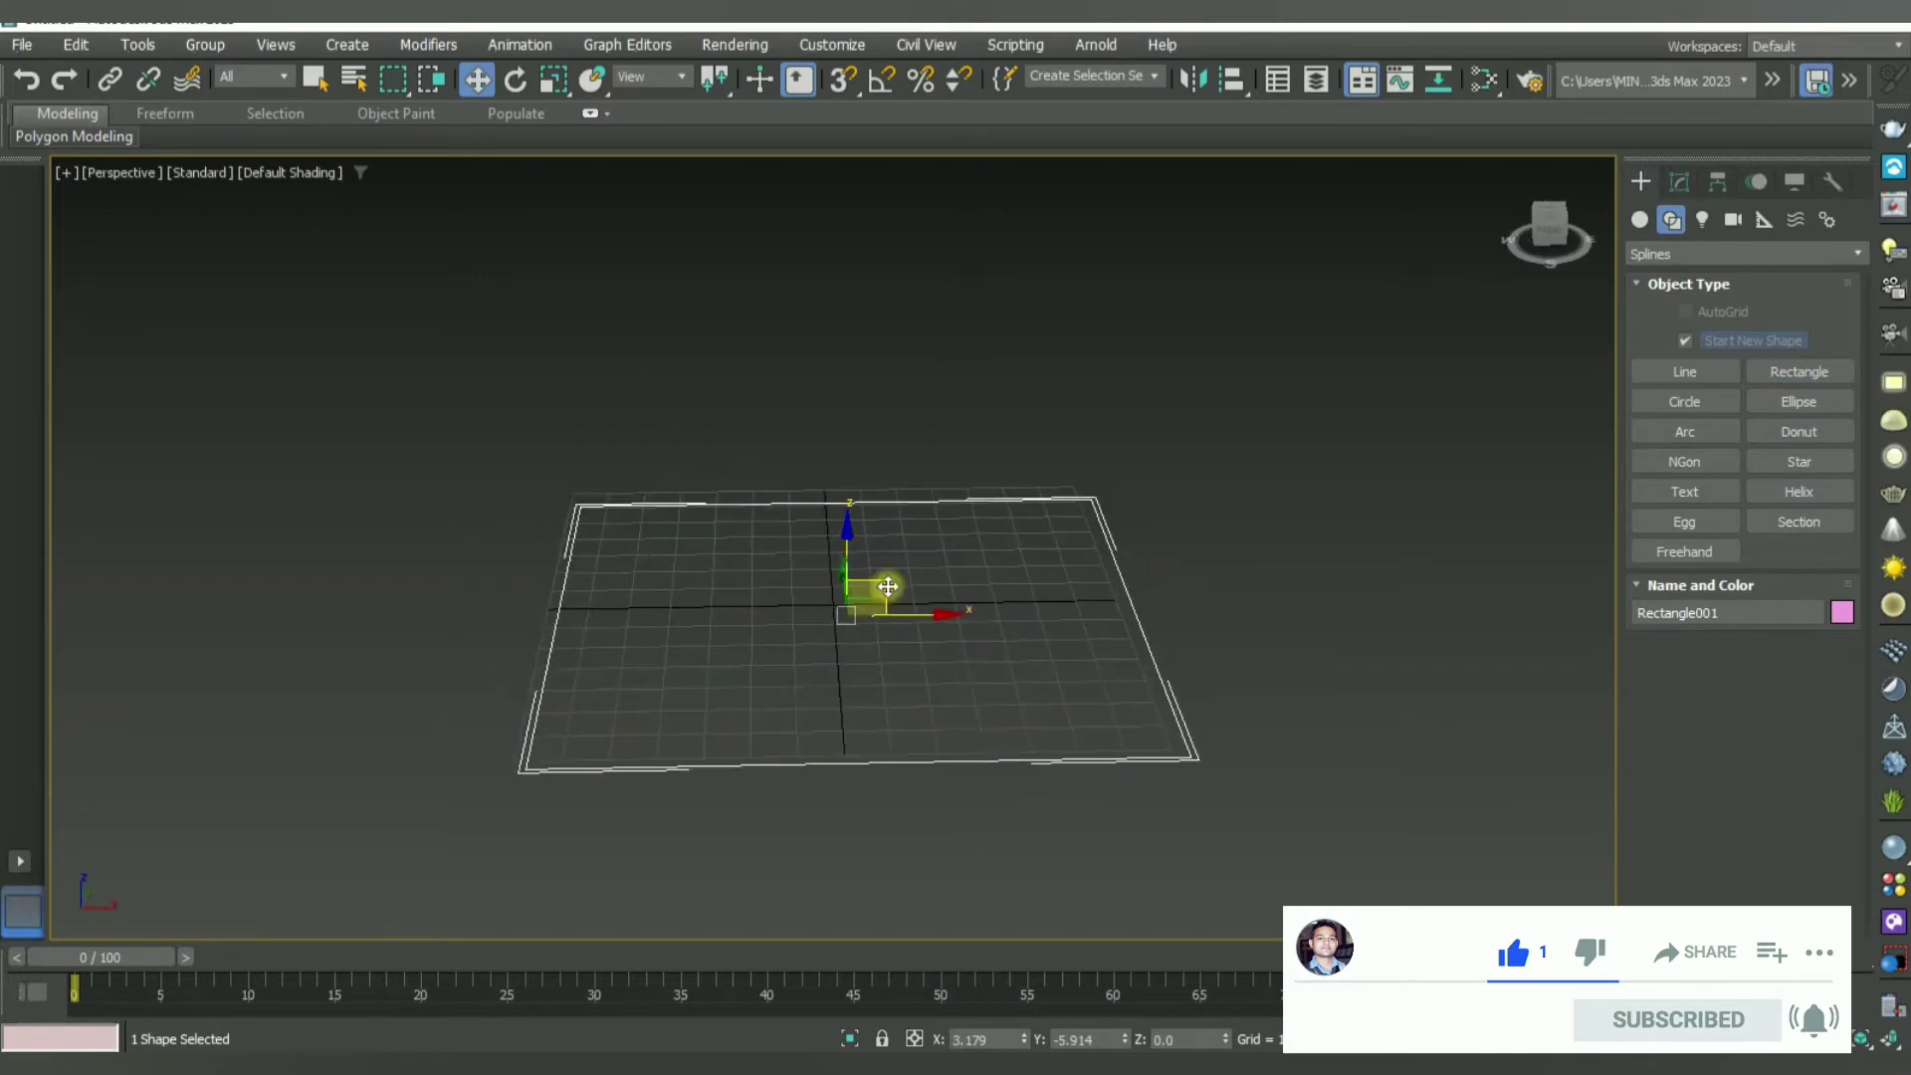
alt+middle_drag(887, 587, 849, 618)
click(832, 580)
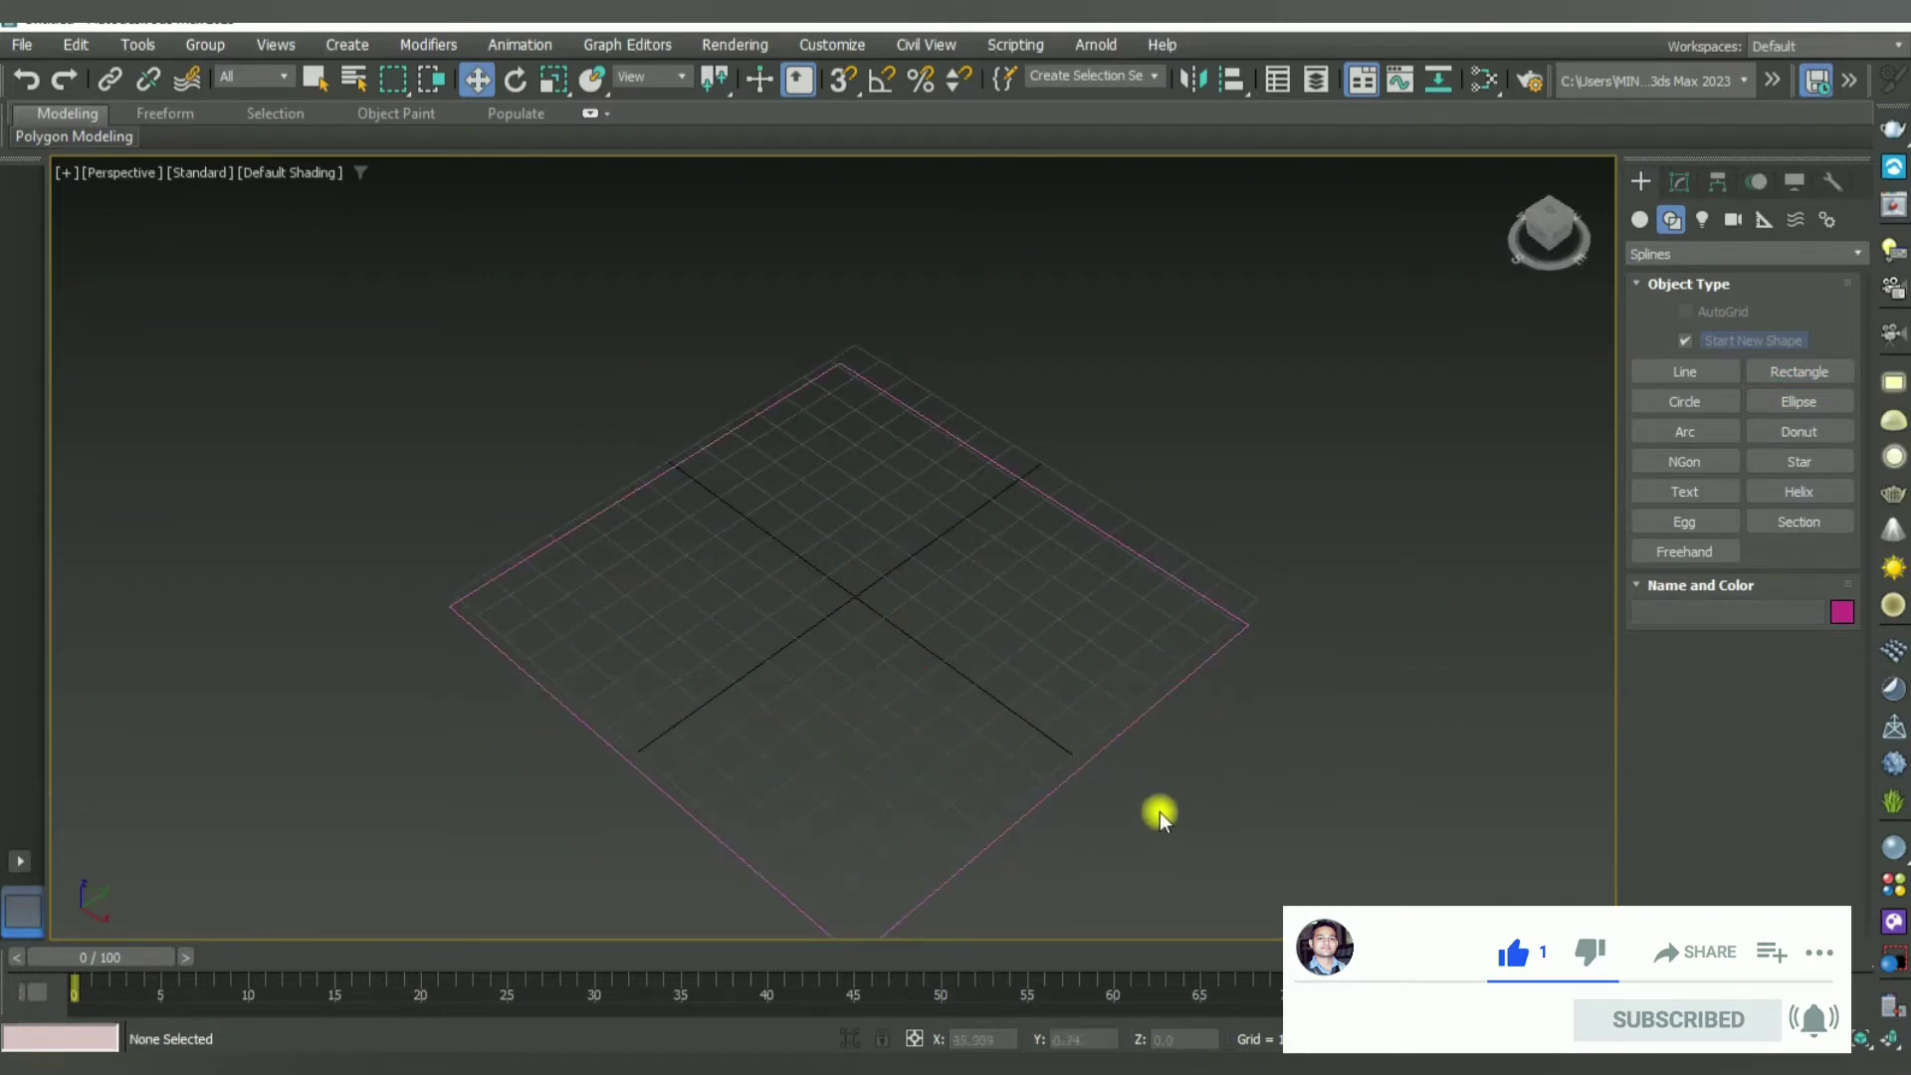
click(1113, 735)
alt+middle_drag(905, 568, 946, 554)
click(1236, 392)
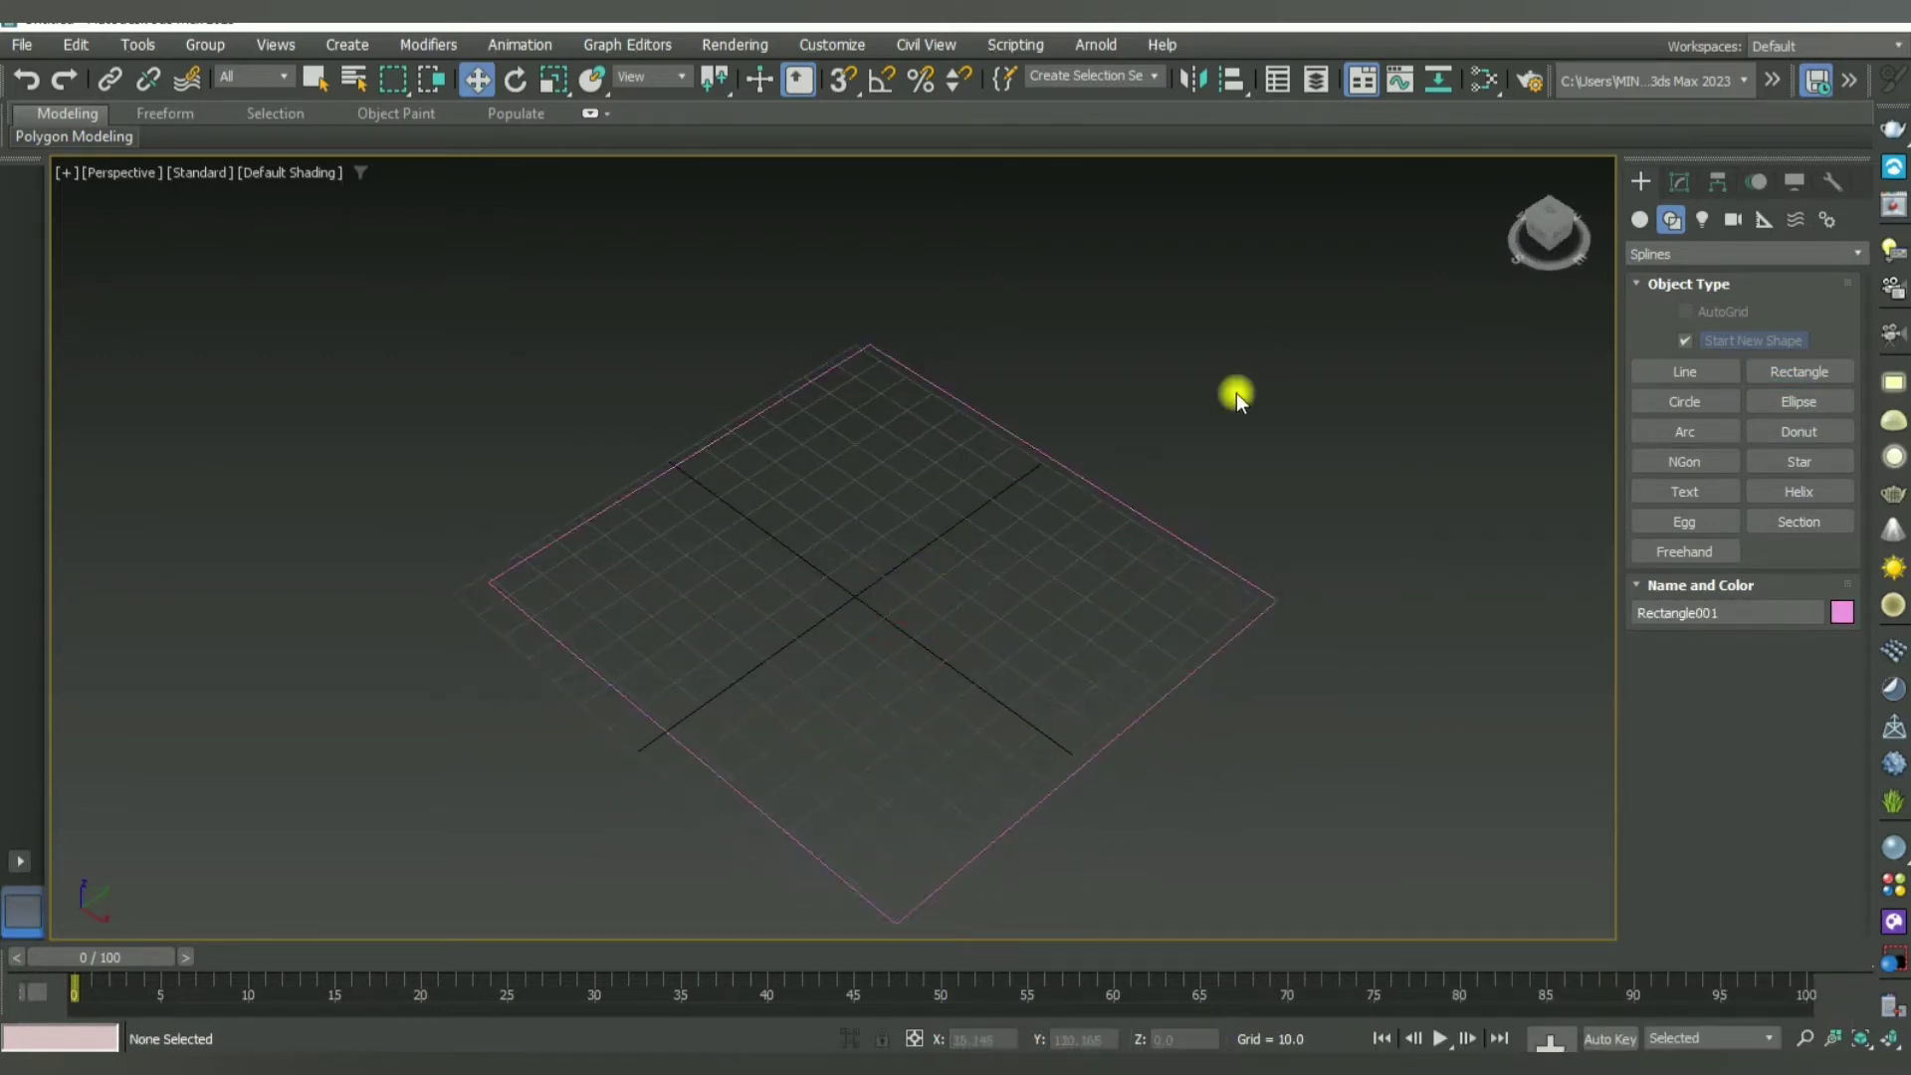
click(1117, 748)
click(1678, 185)
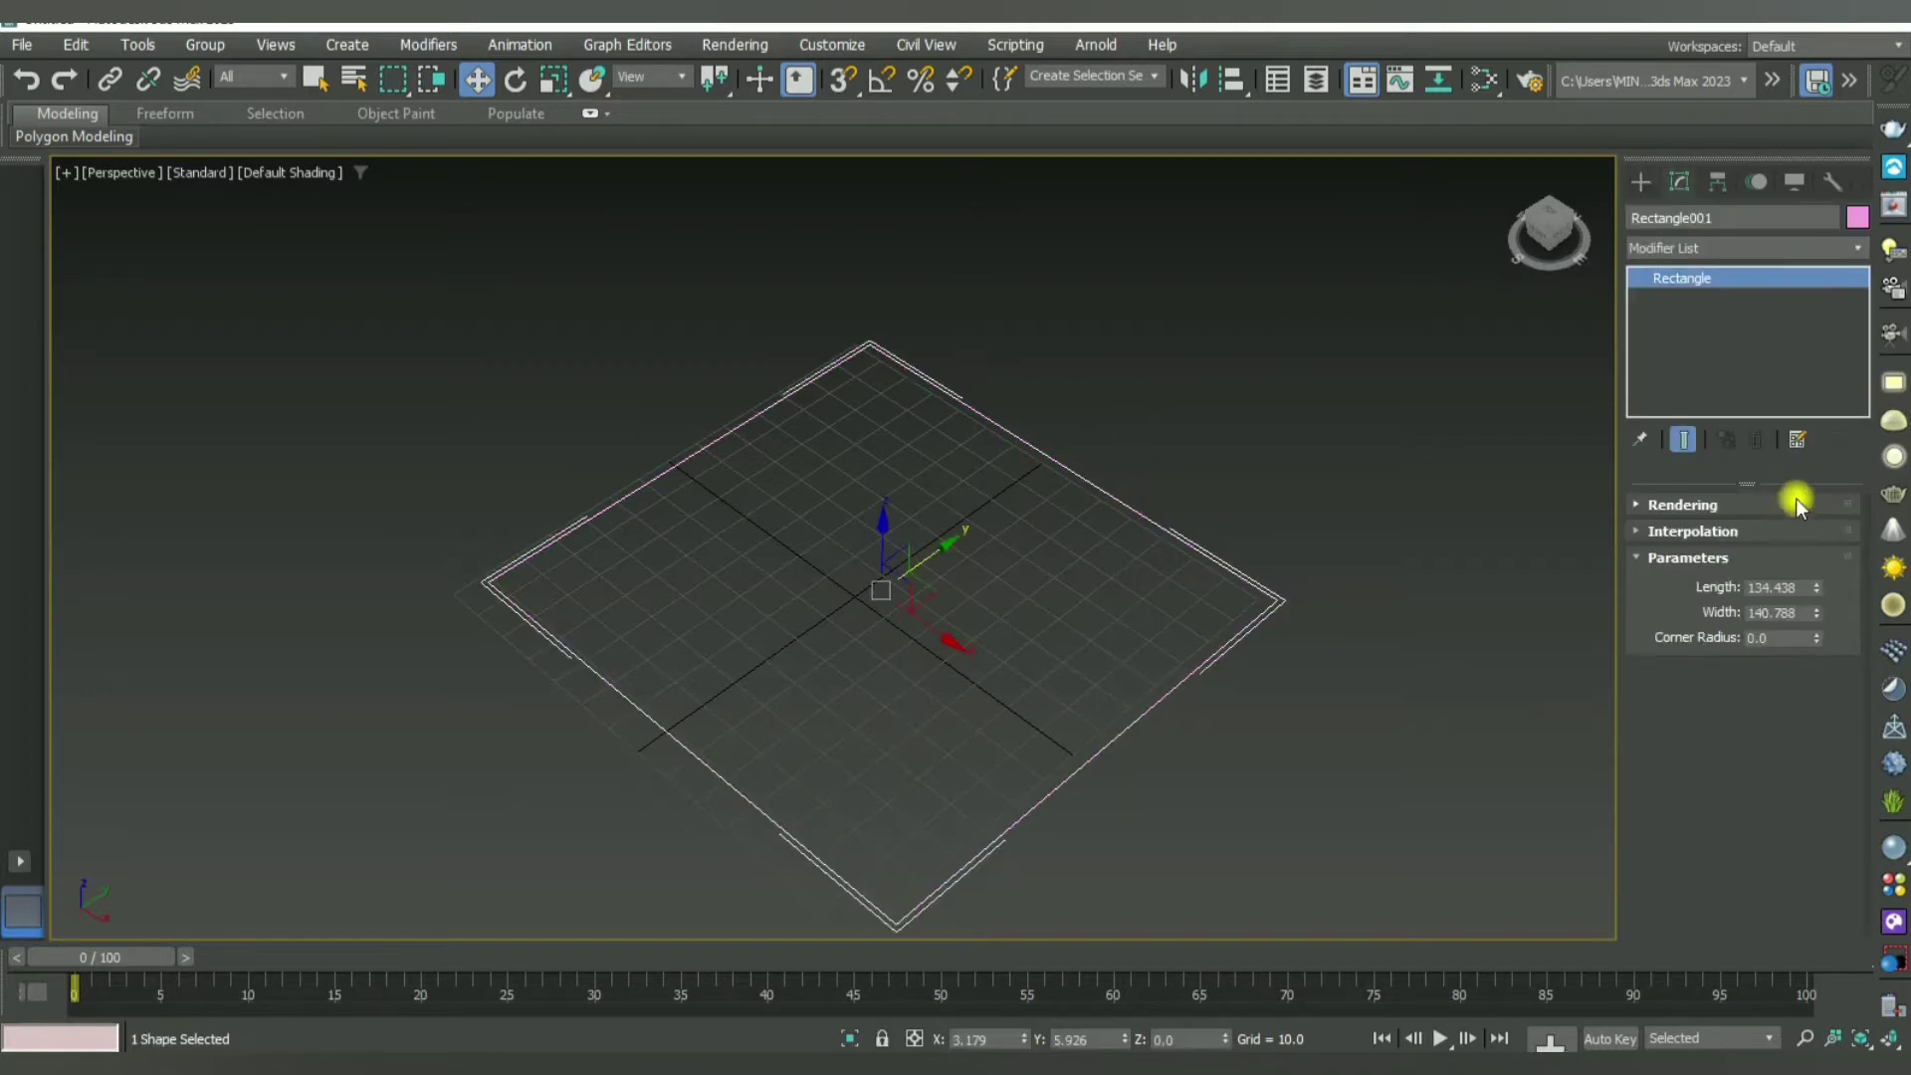
Step: Add a Garment Maker modifier to the rectangle and show the mesh edges
click(1752, 251)
scroll(1752, 253, down, 5)
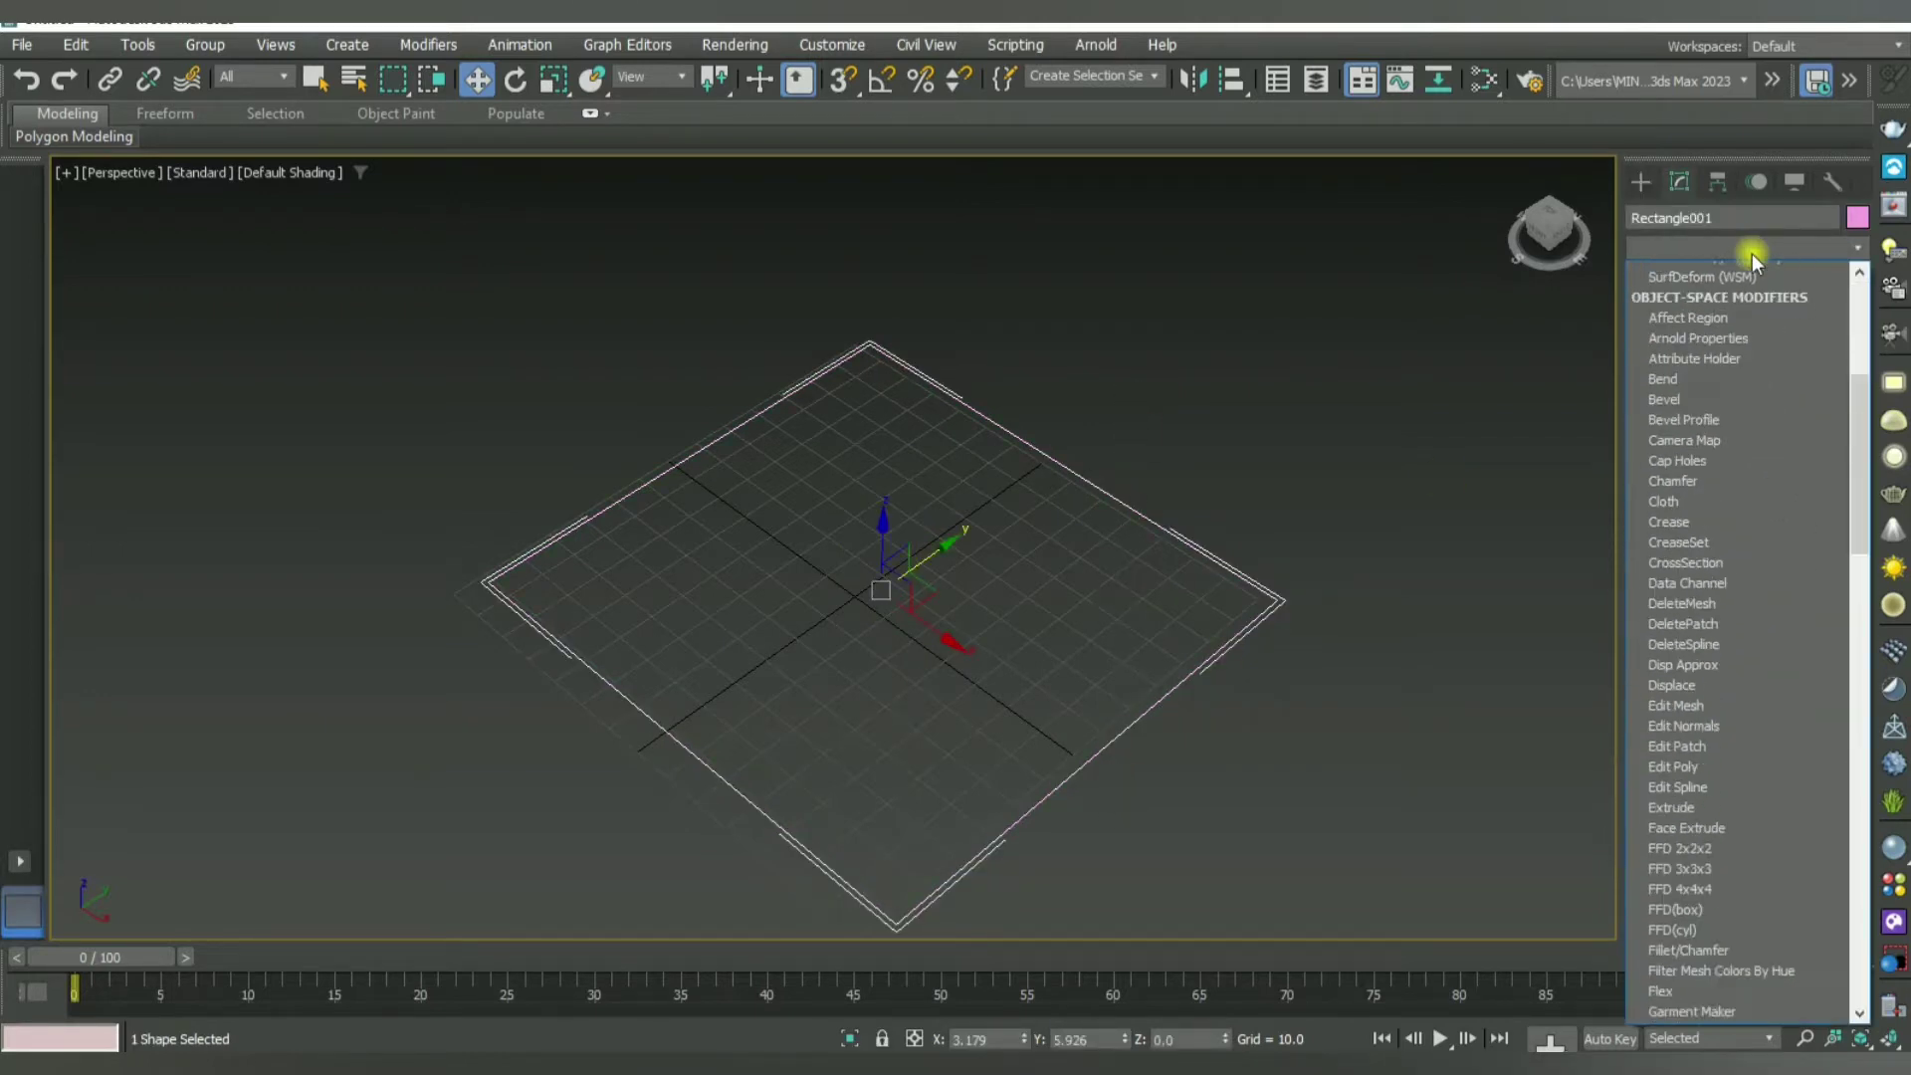
click(1699, 270)
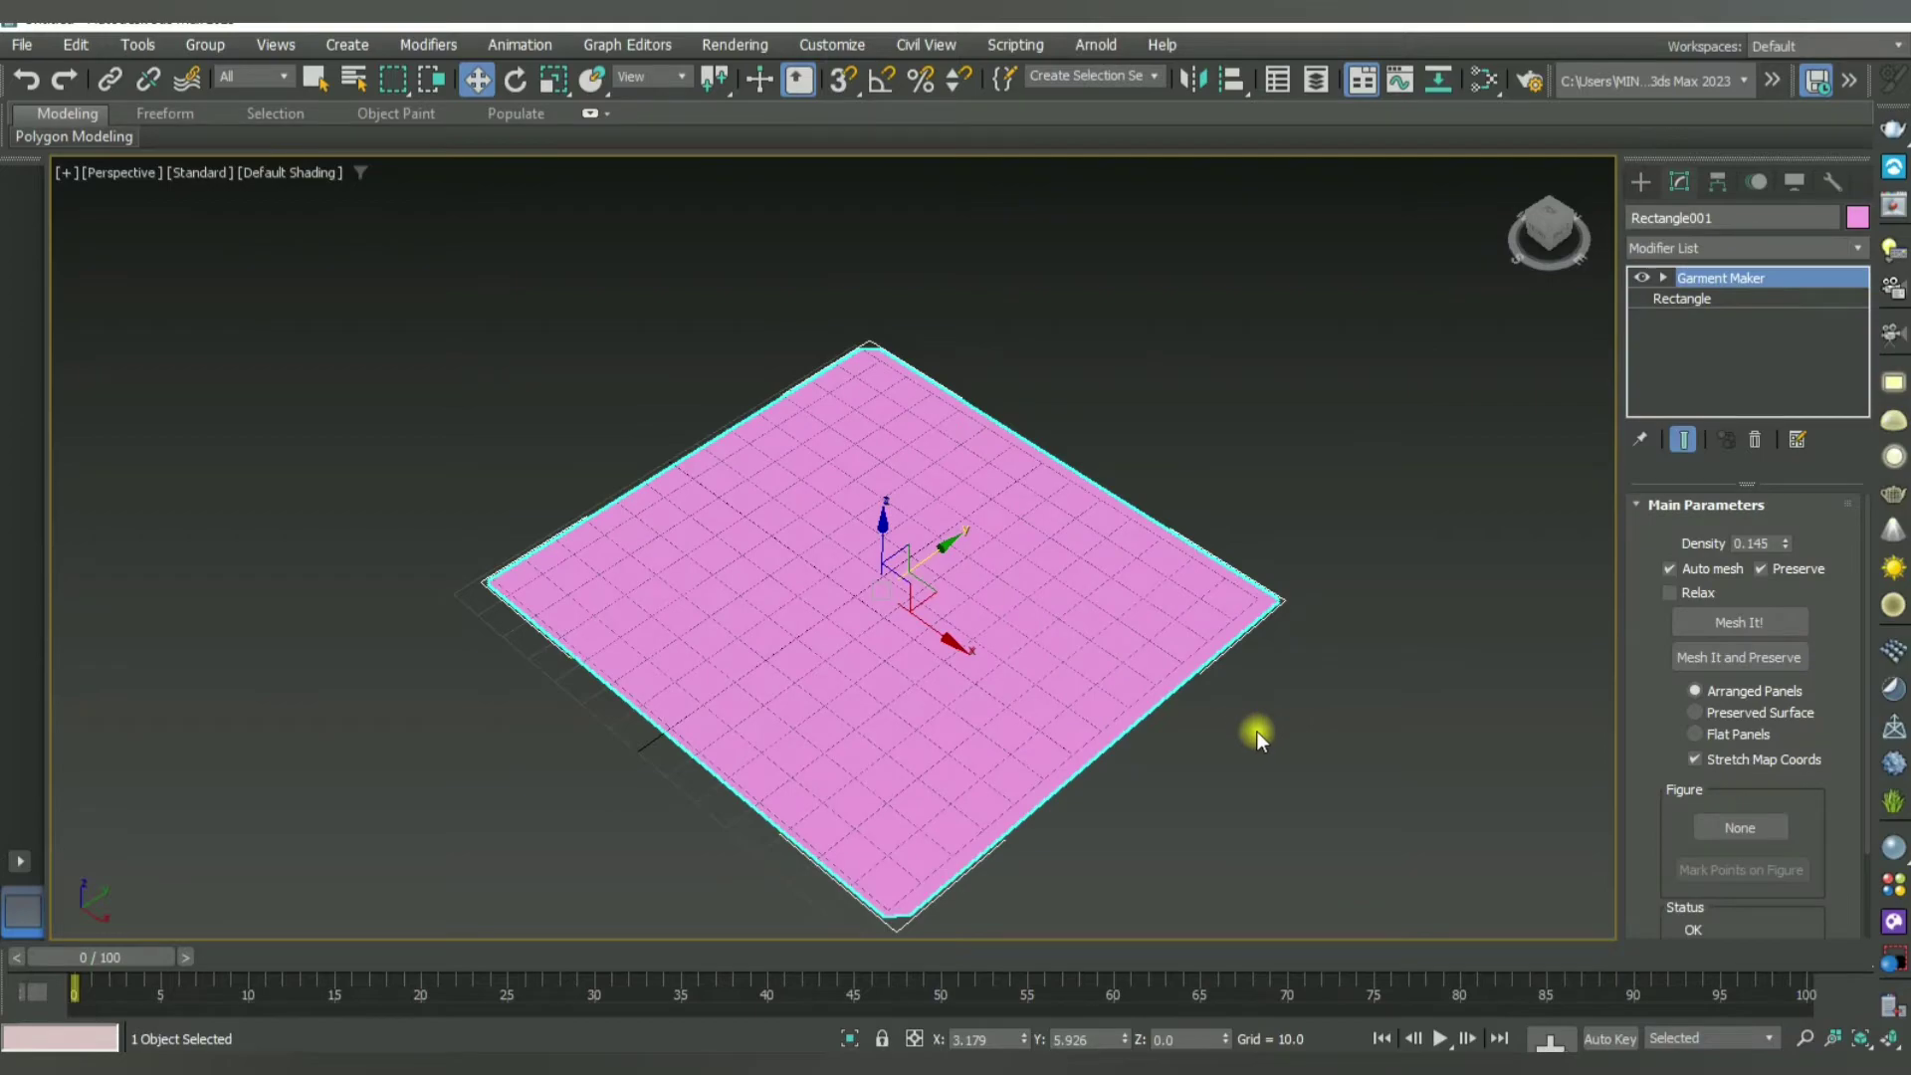
key(F4)
mouse_move(1256, 731)
alt+middle_down()
mouse_move(1071, 705)
mouse_move(882, 460)
alt+middle_up()
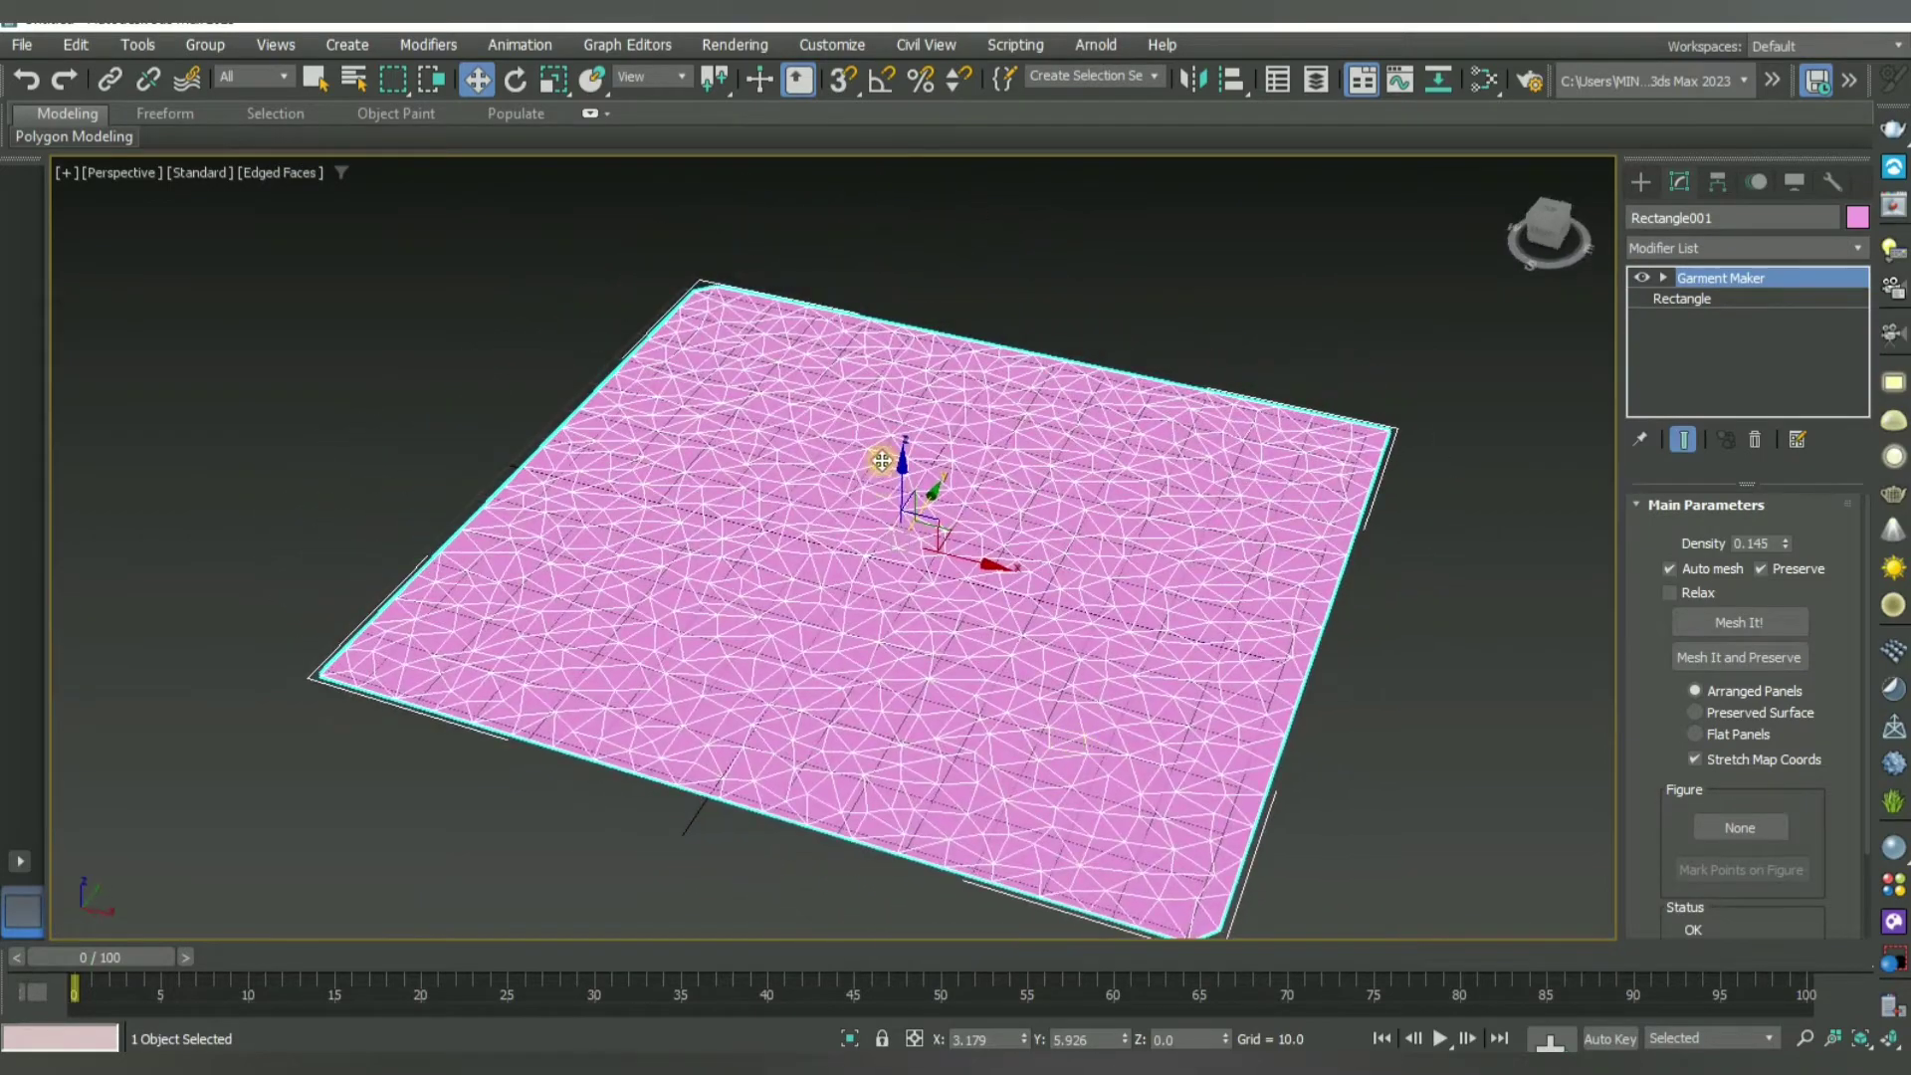
drag(907, 465, 902, 438)
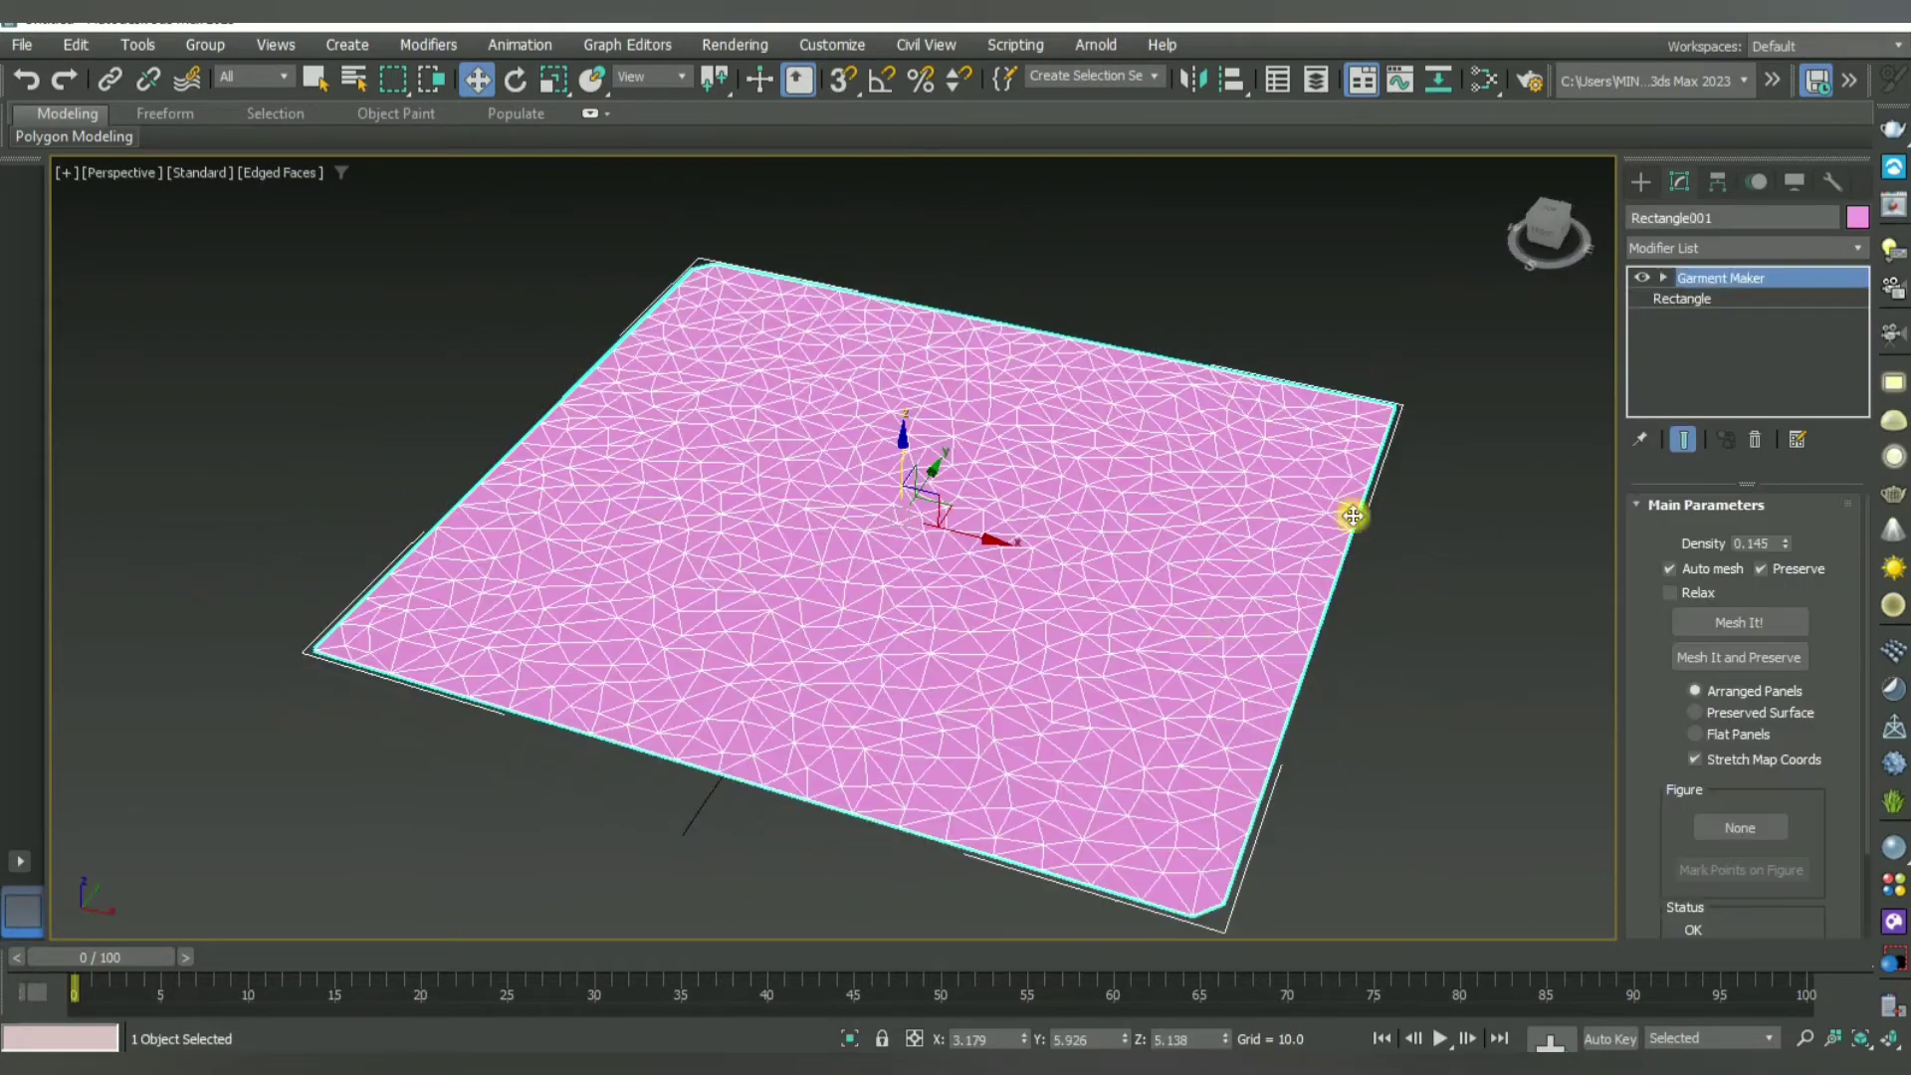
Step: Recolour the triangulated plane grey and reframe it in the viewport
click(1858, 217)
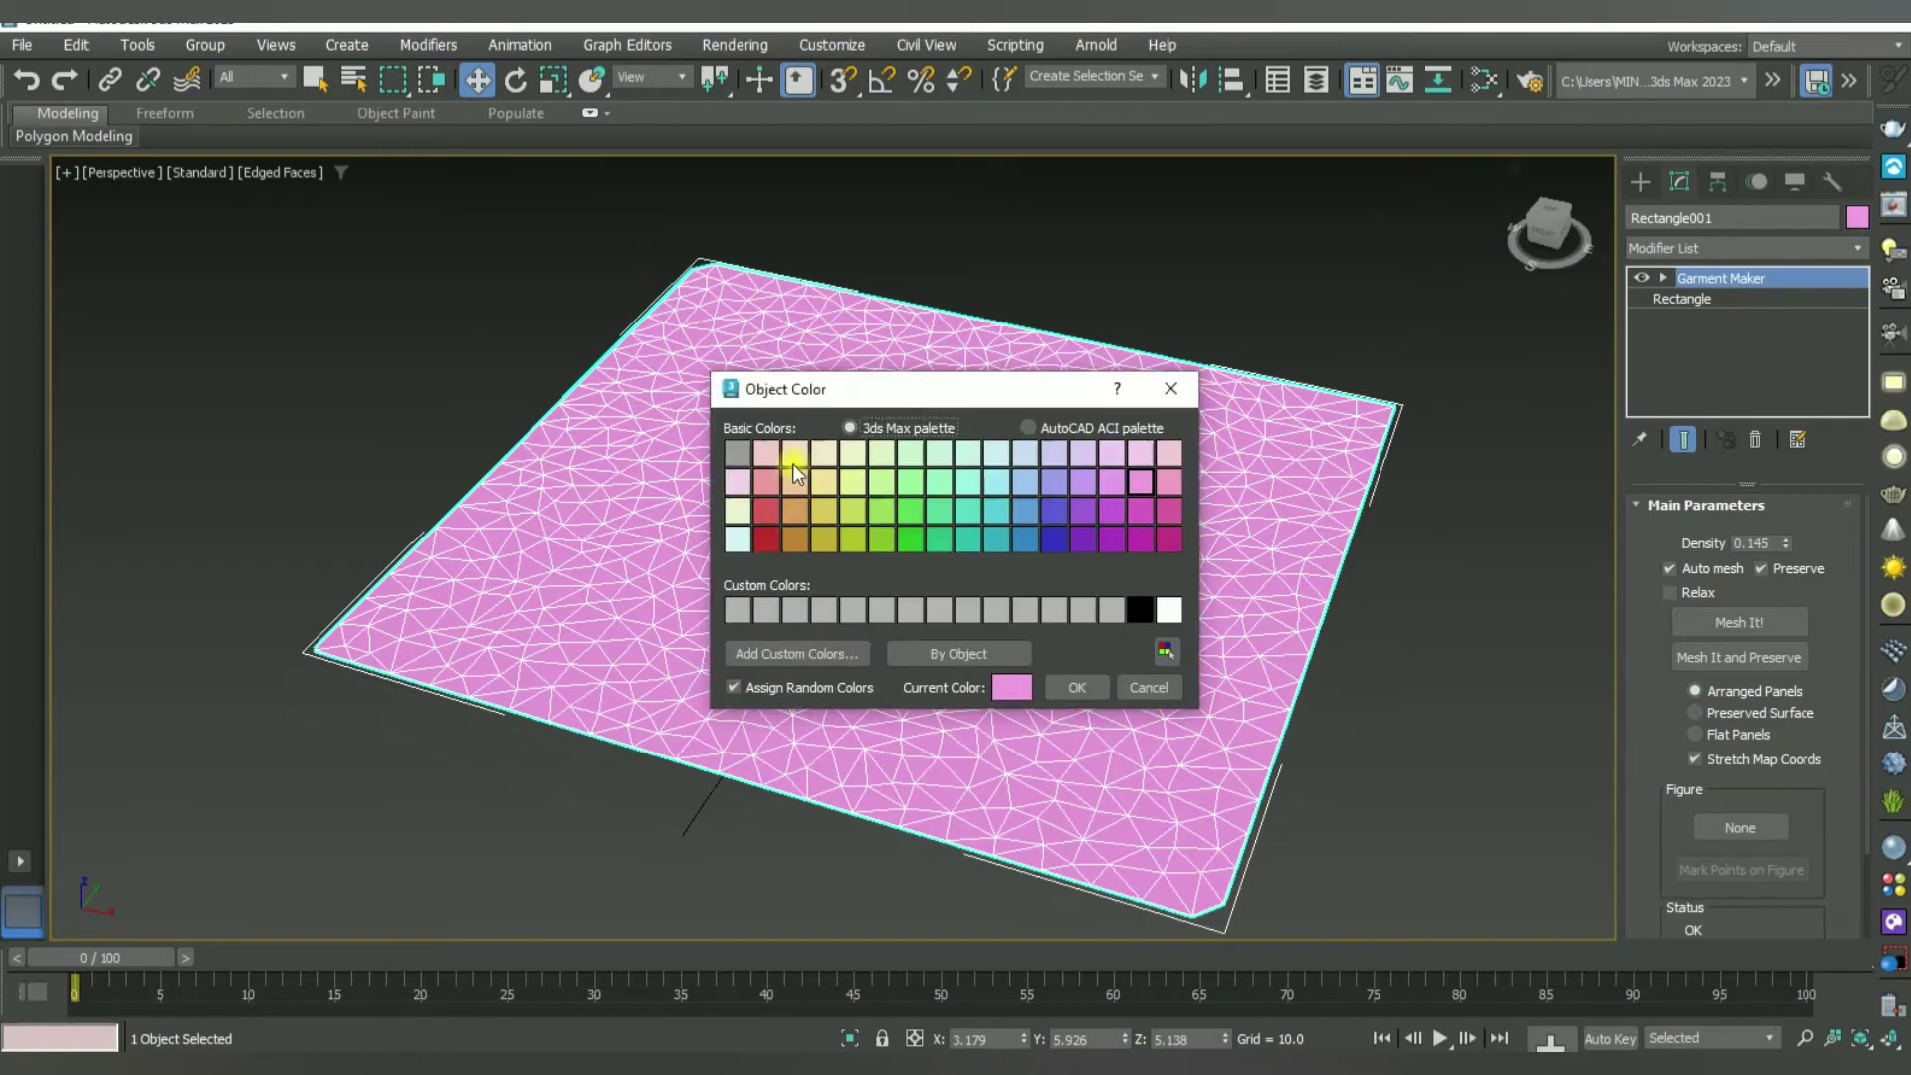
click(738, 456)
click(1095, 689)
click(1335, 789)
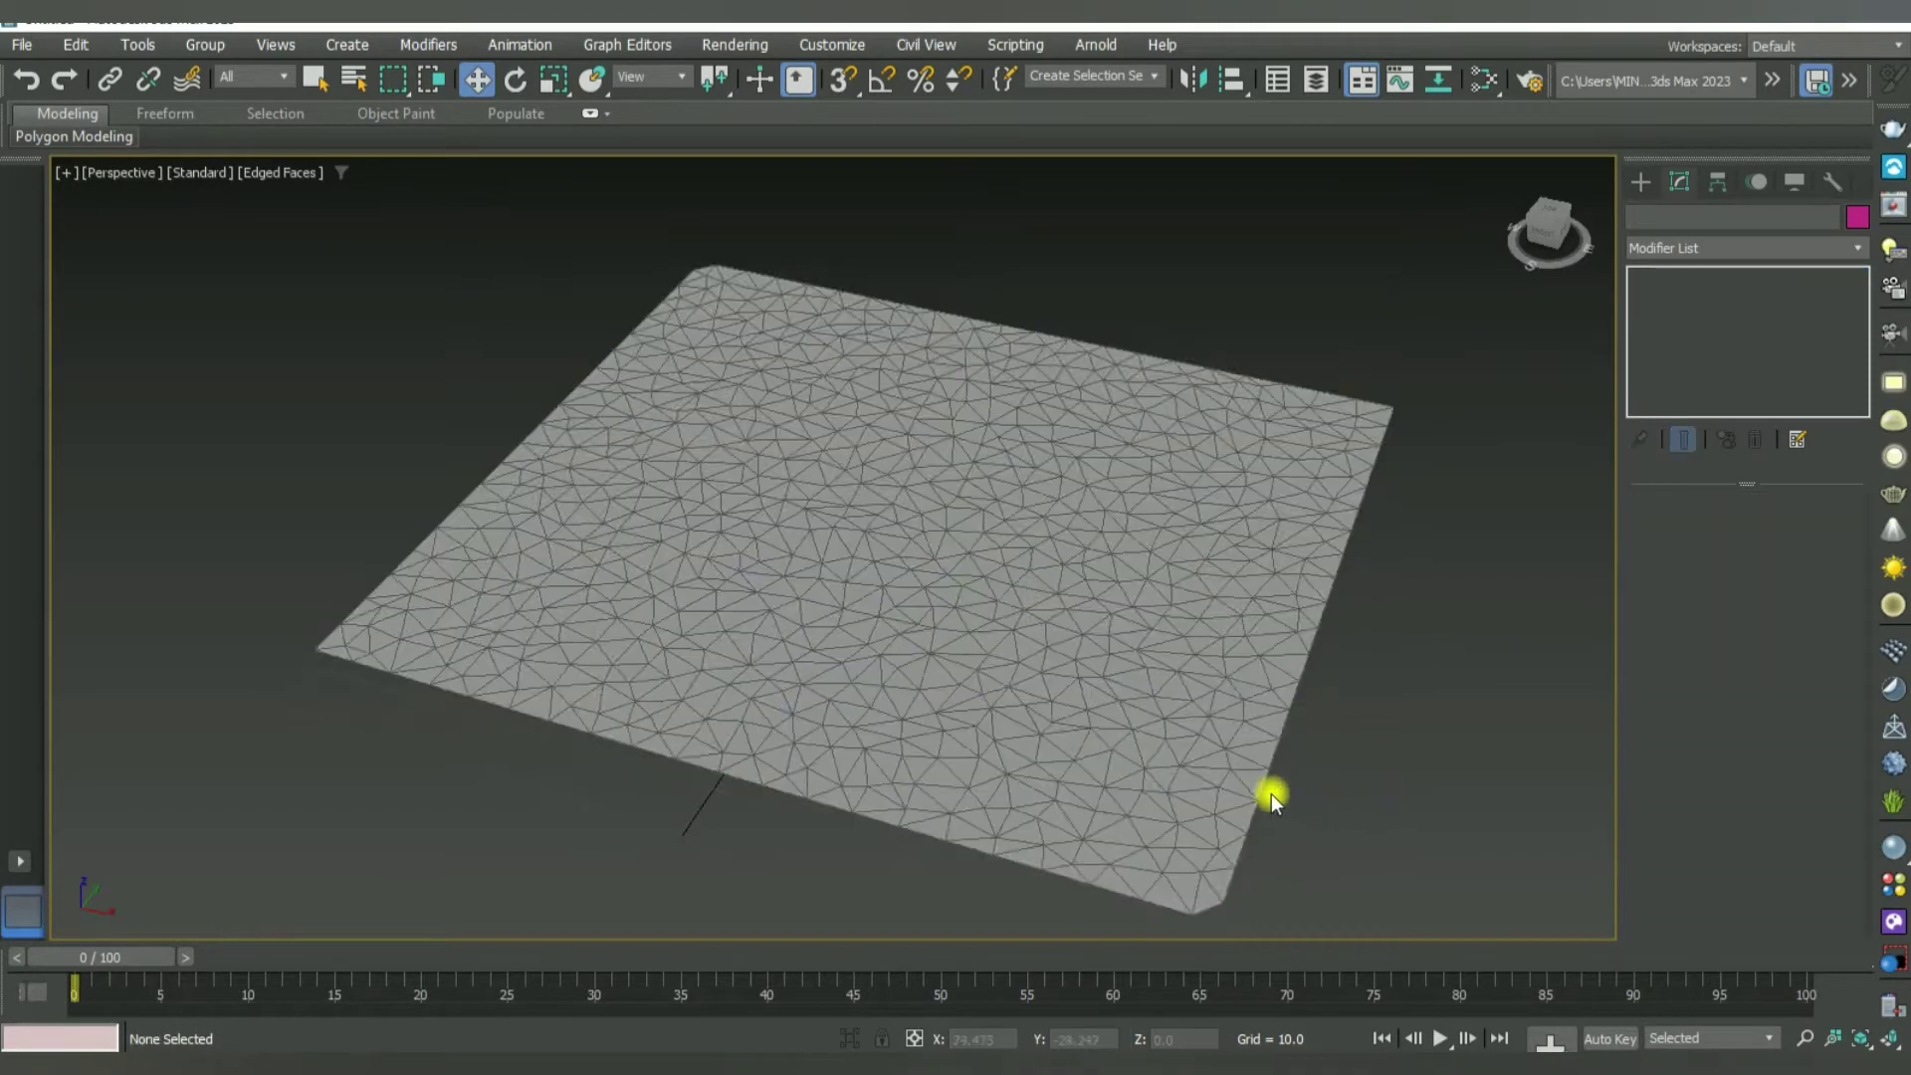
scroll(1194, 756, down, 2)
click(1111, 712)
scroll(1085, 687, up, 2)
scroll(1035, 649, up, 2)
scroll(1055, 665, up, 2)
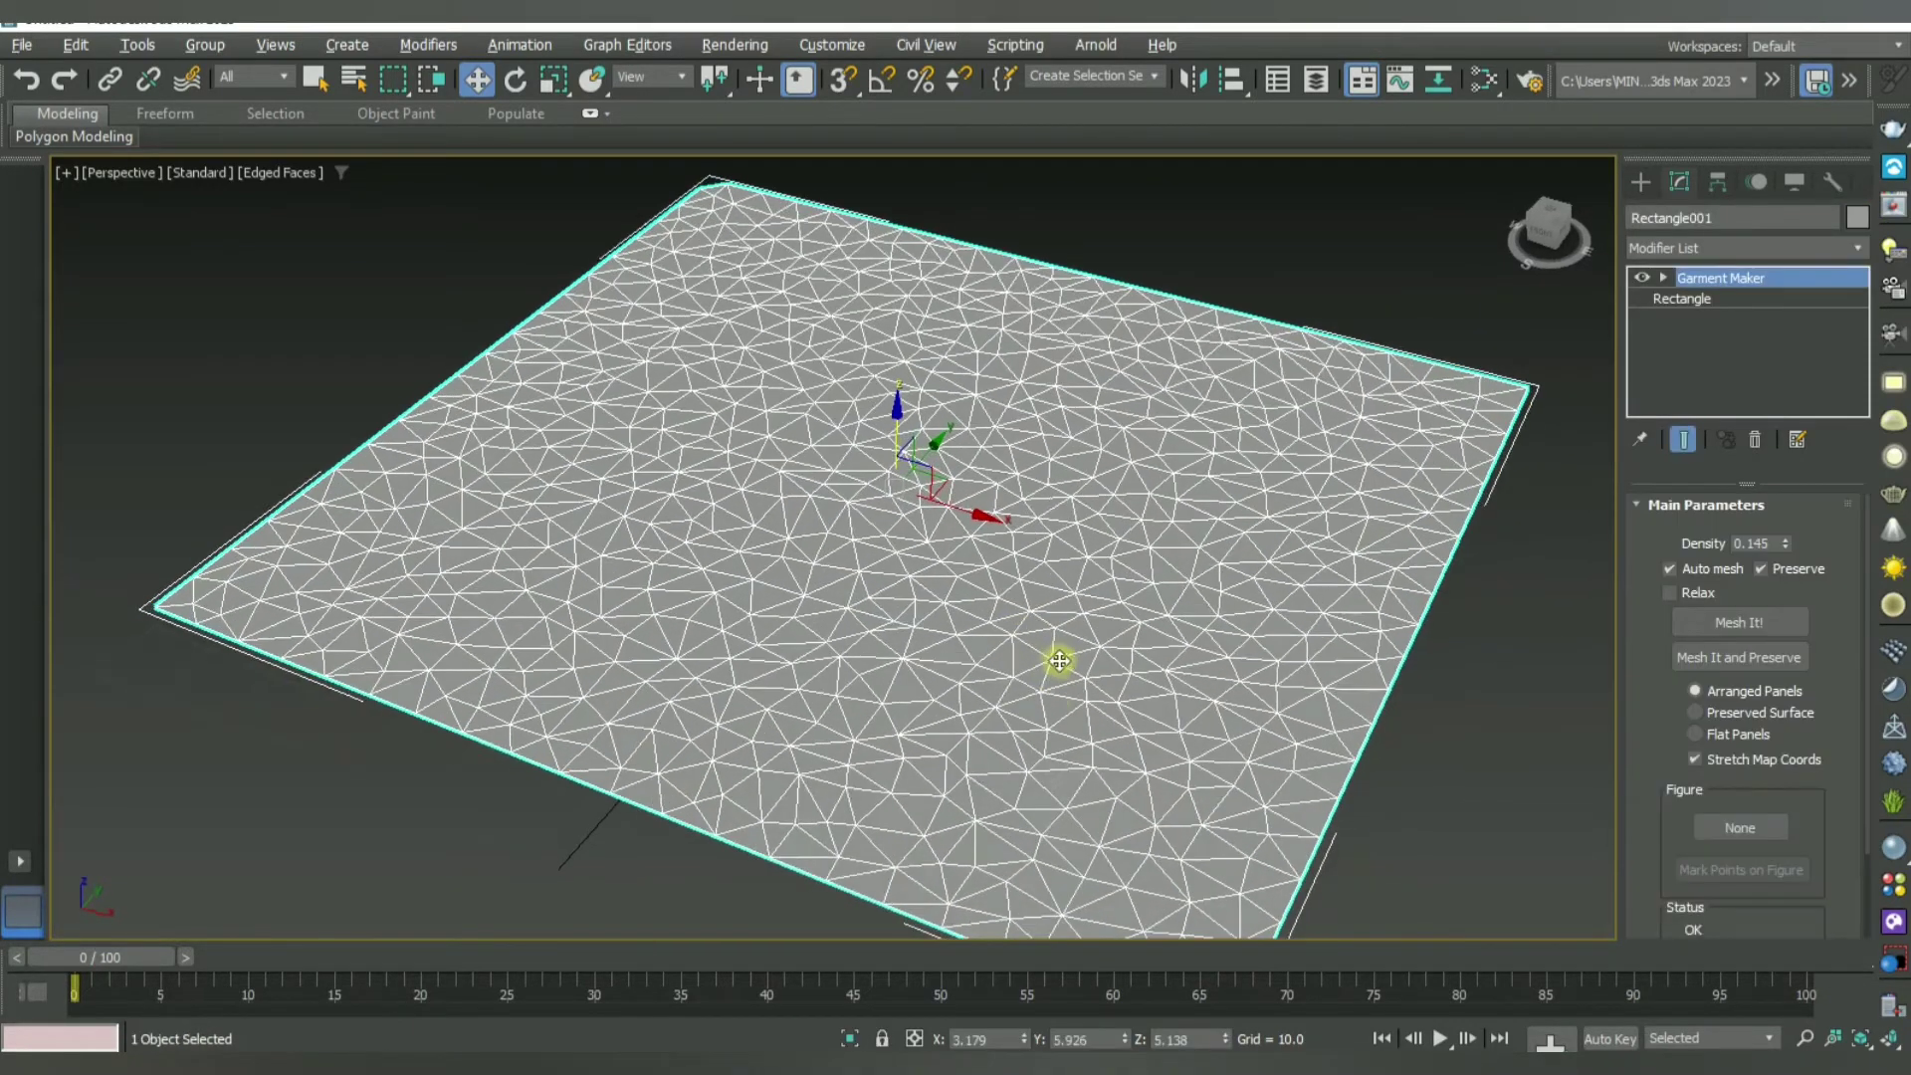
scroll(1165, 609, up, 1)
middle_drag(1166, 609, 1151, 568)
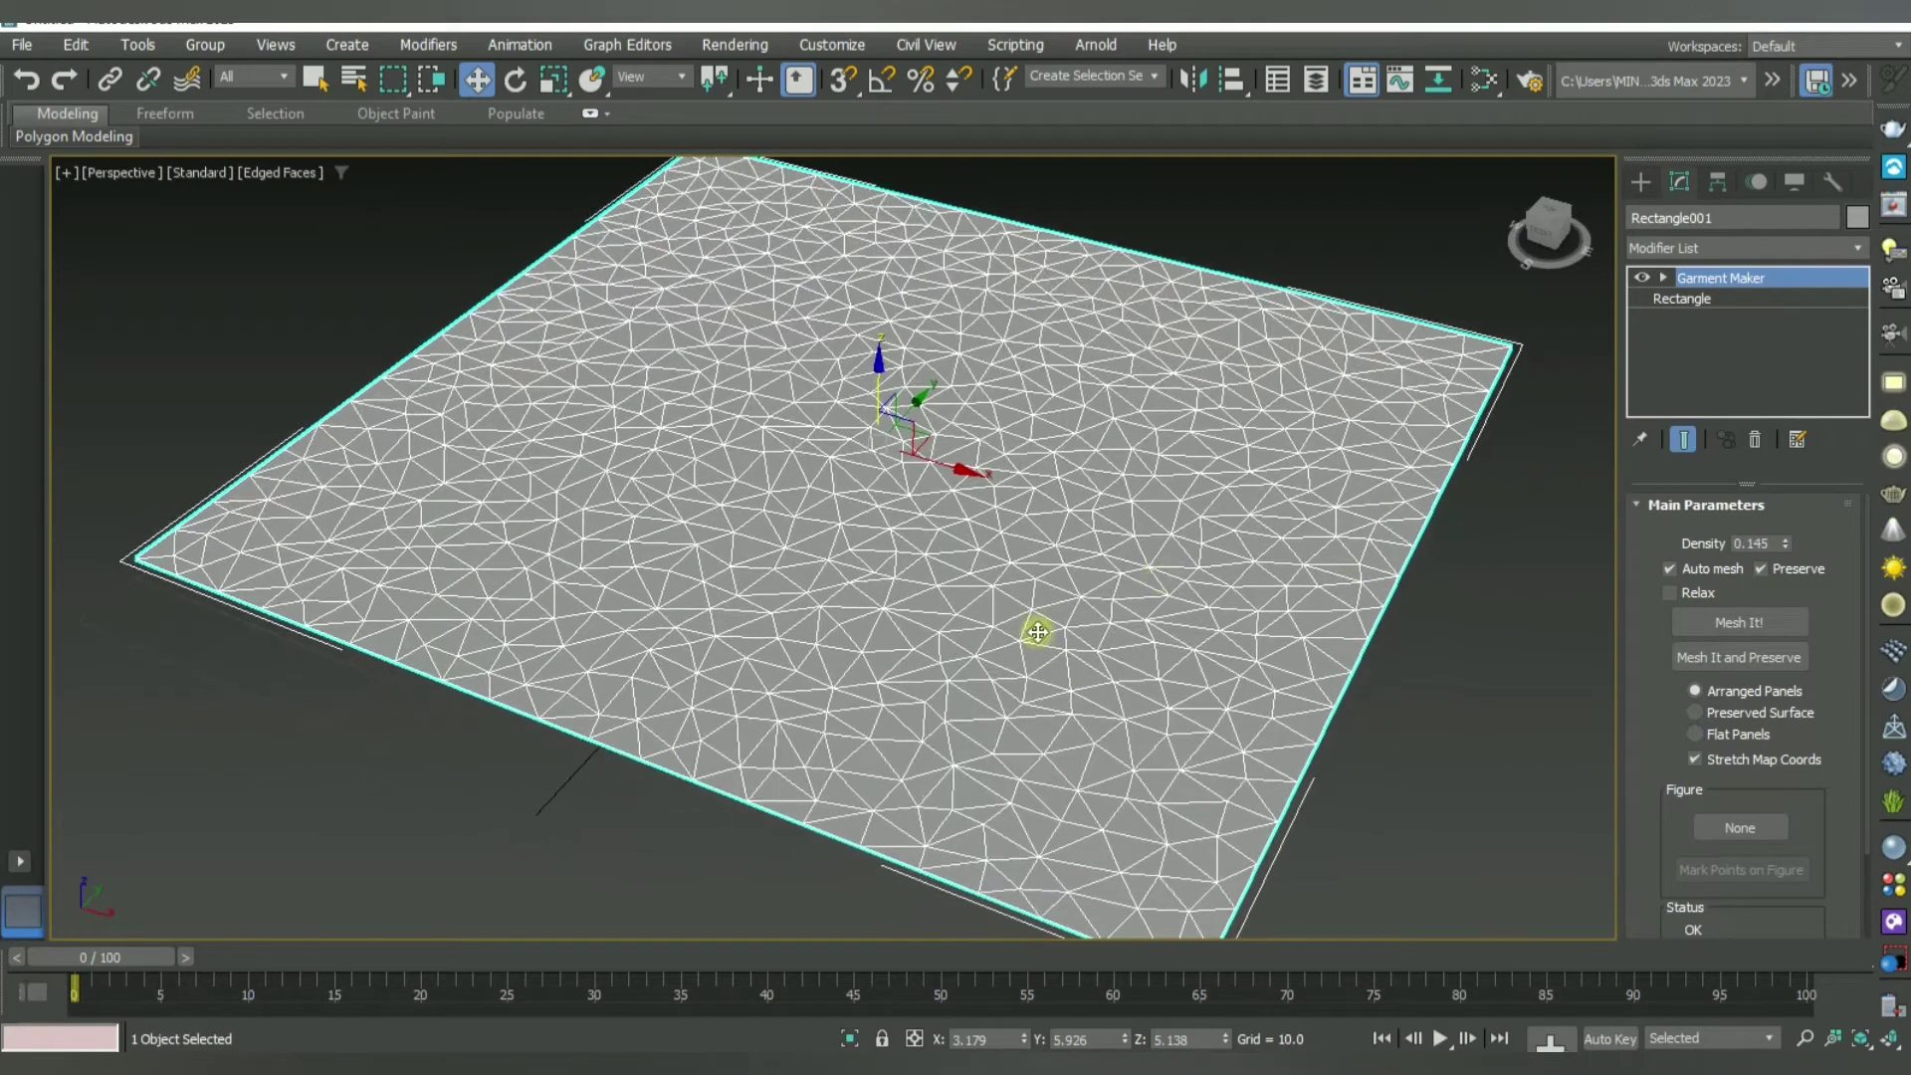
Step: Collapse the Garment Maker stack and convert the mesh to Editable Poly
right_click(1747, 278)
click(1692, 488)
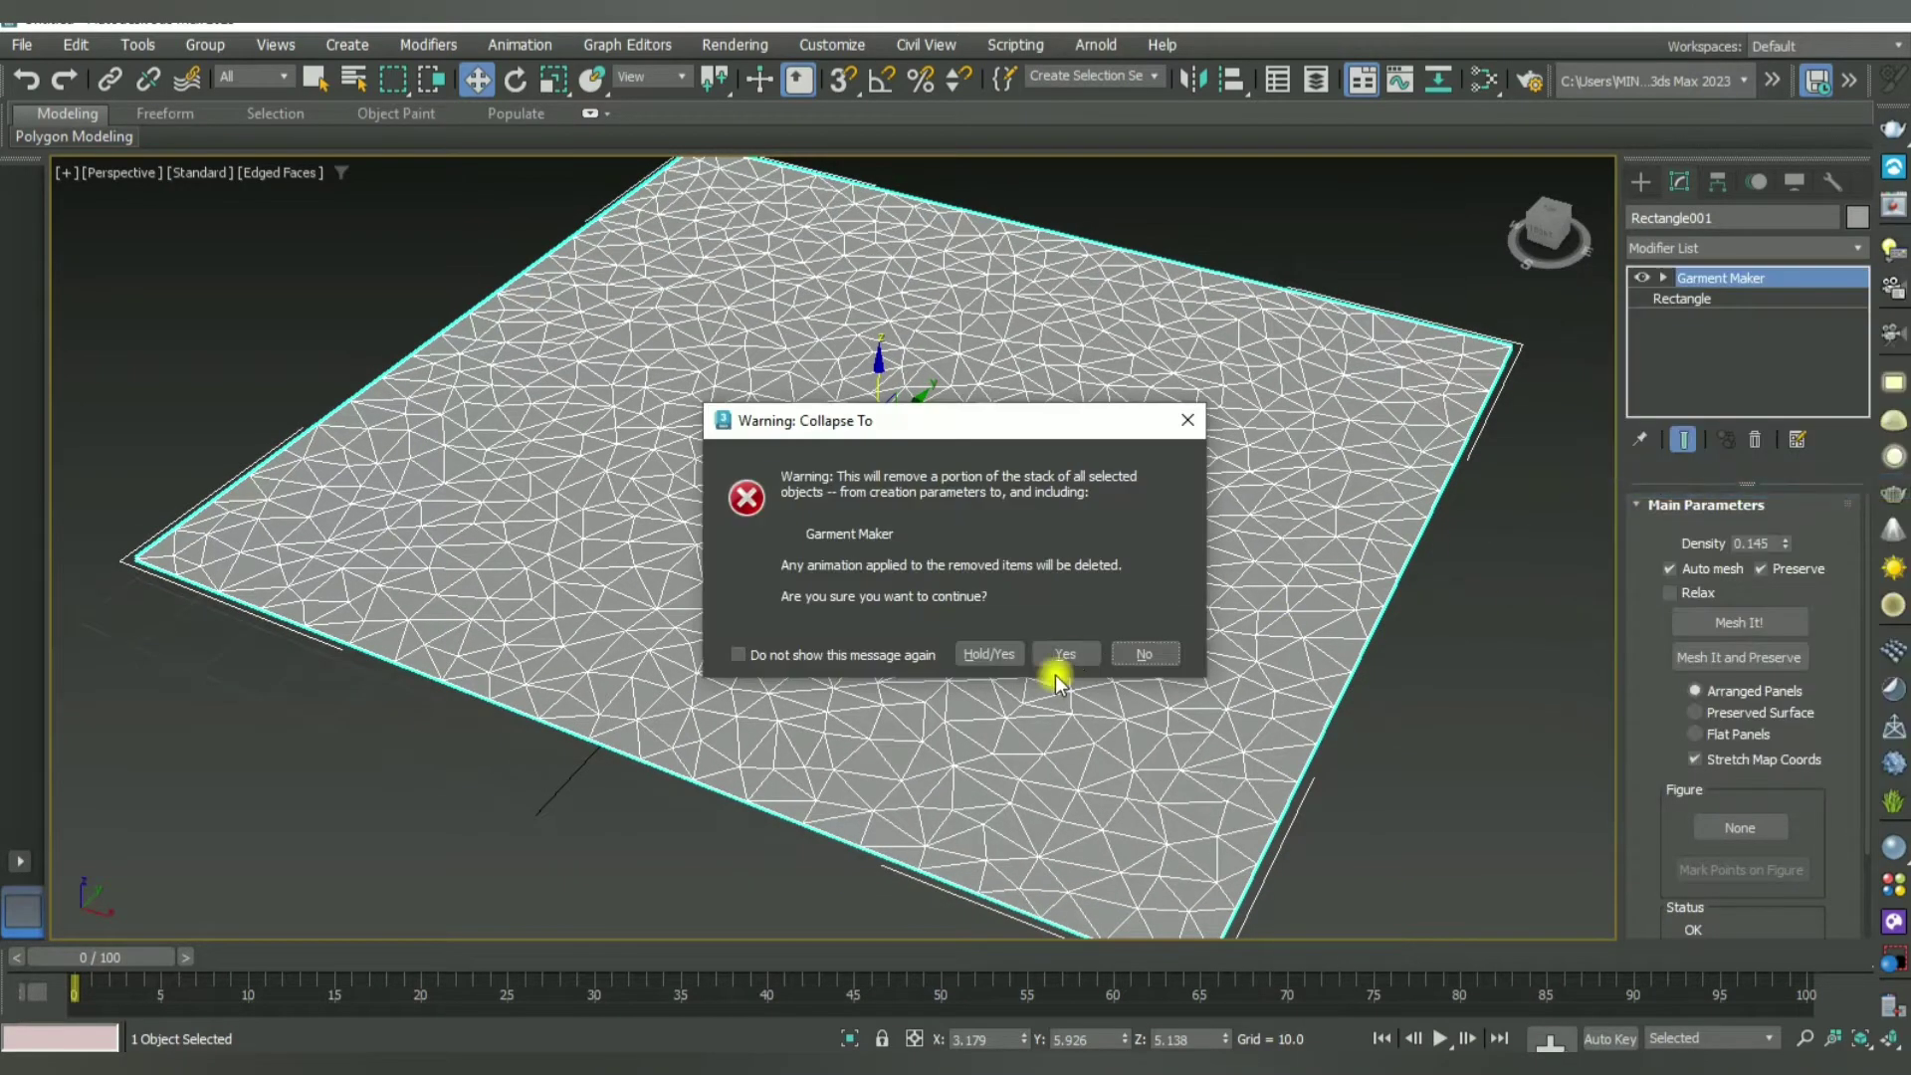
click(1067, 649)
right_click(1754, 276)
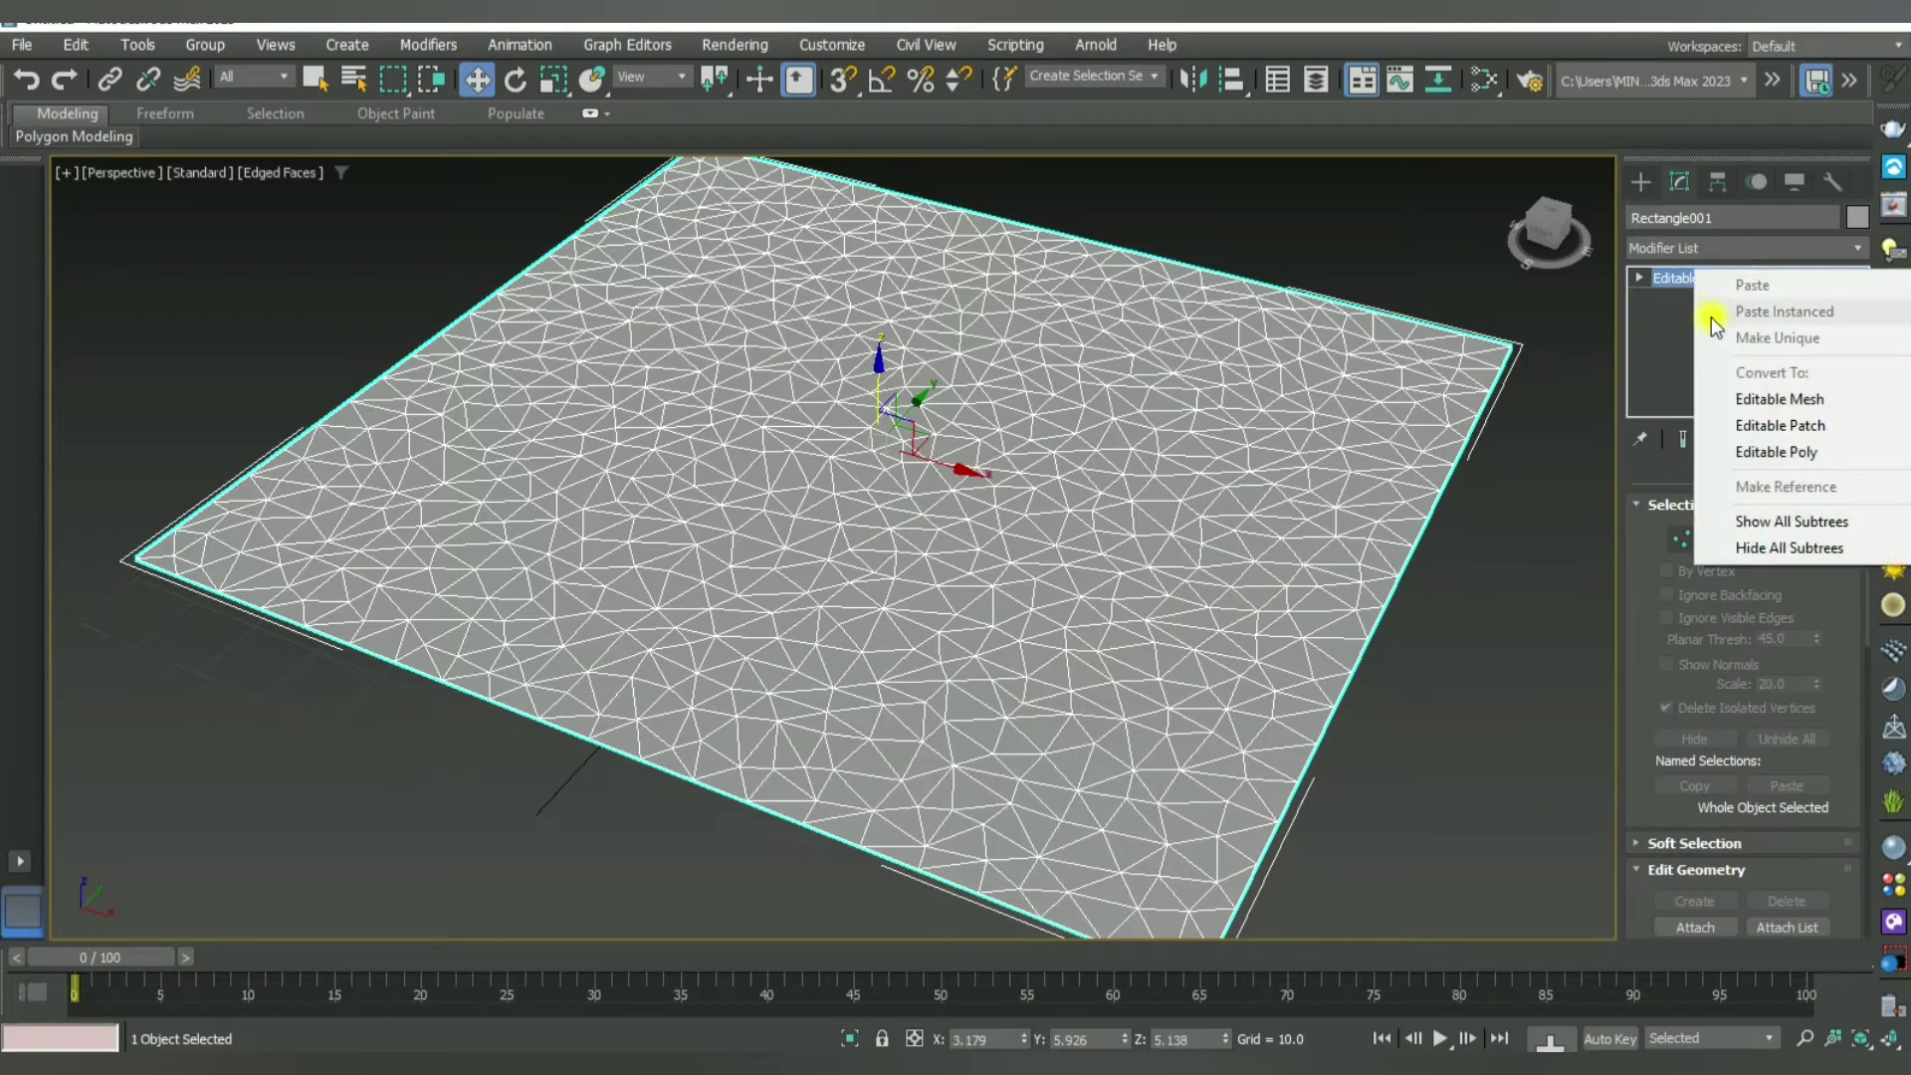
click(1795, 453)
Step: Reselect the plane and add a Retopology modifier from the Modifier List
click(1429, 684)
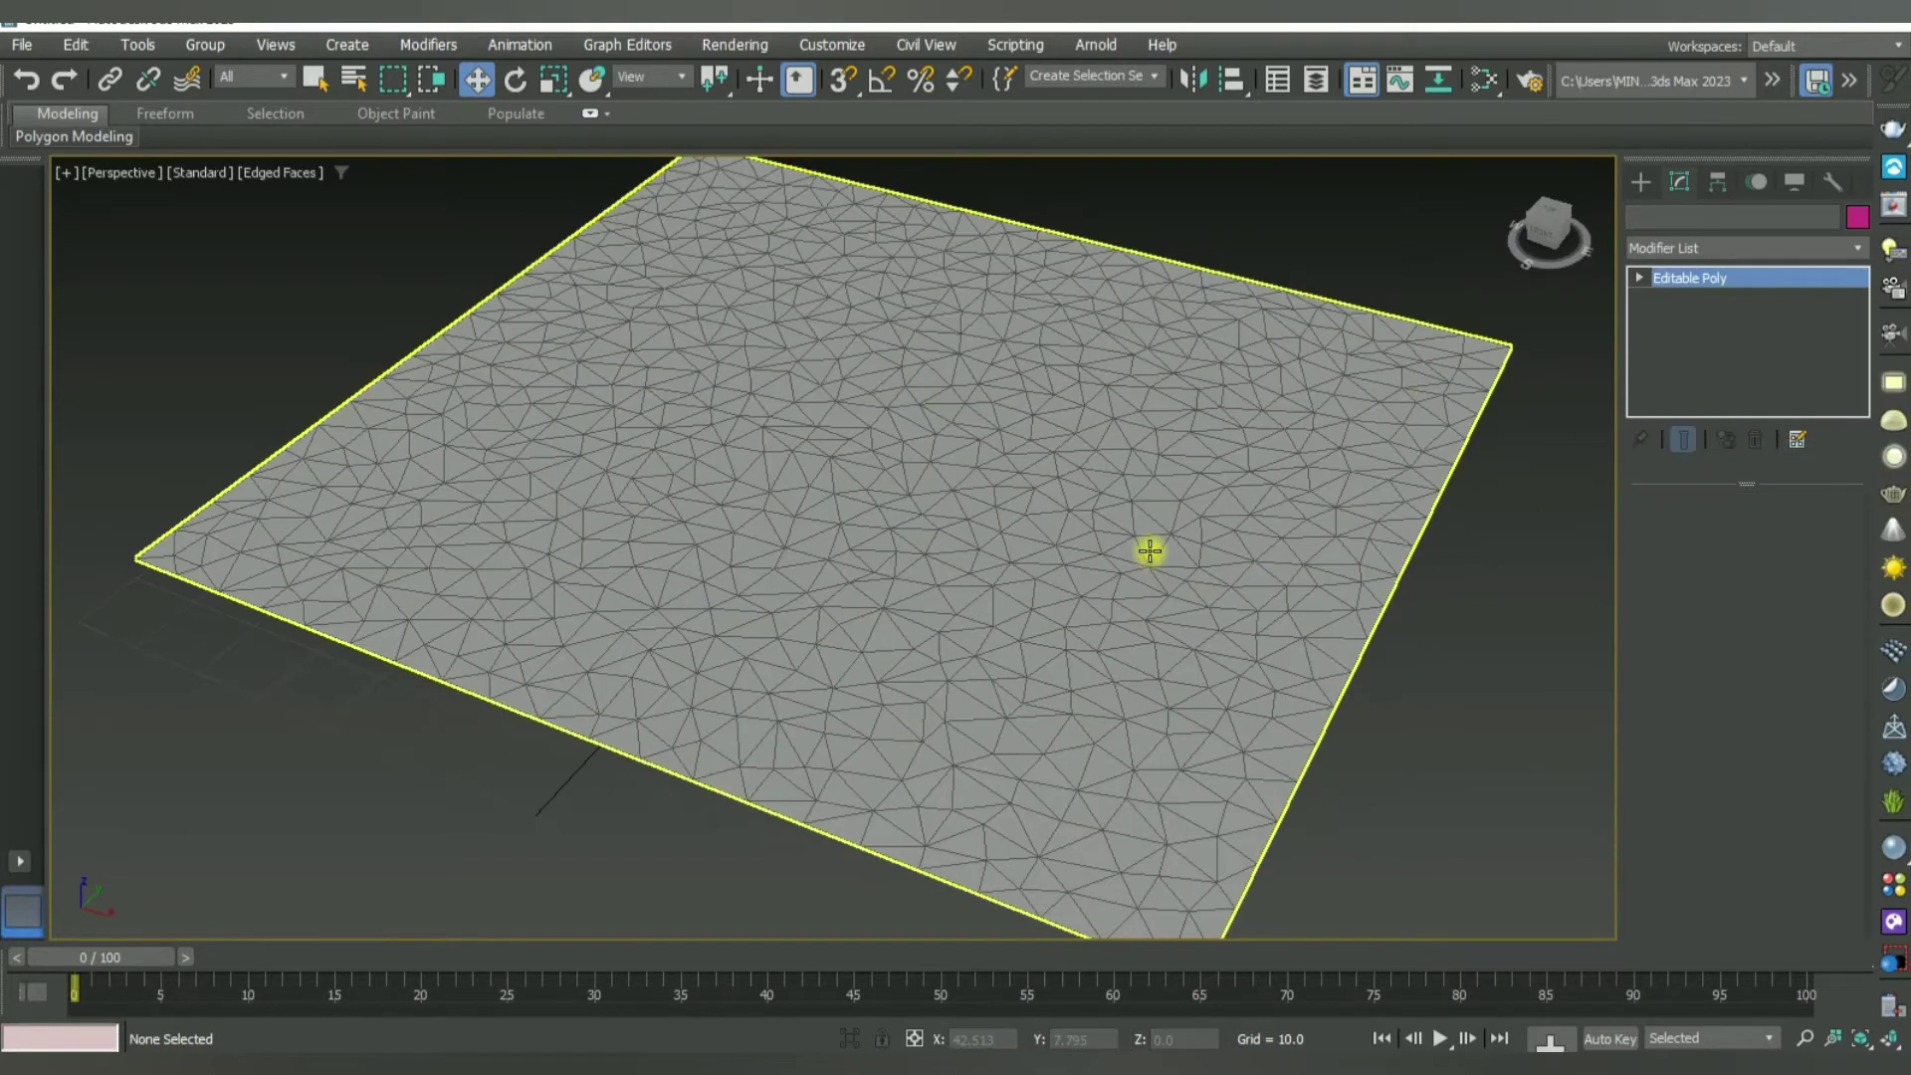
click(1152, 546)
mouse_move(1134, 577)
middle_down()
mouse_move(1101, 713)
mouse_move(1068, 663)
mouse_move(1038, 657)
middle_up()
scroll(1068, 663, down, 4)
scroll(1080, 662, down, 2)
scroll(1050, 697, down, 1)
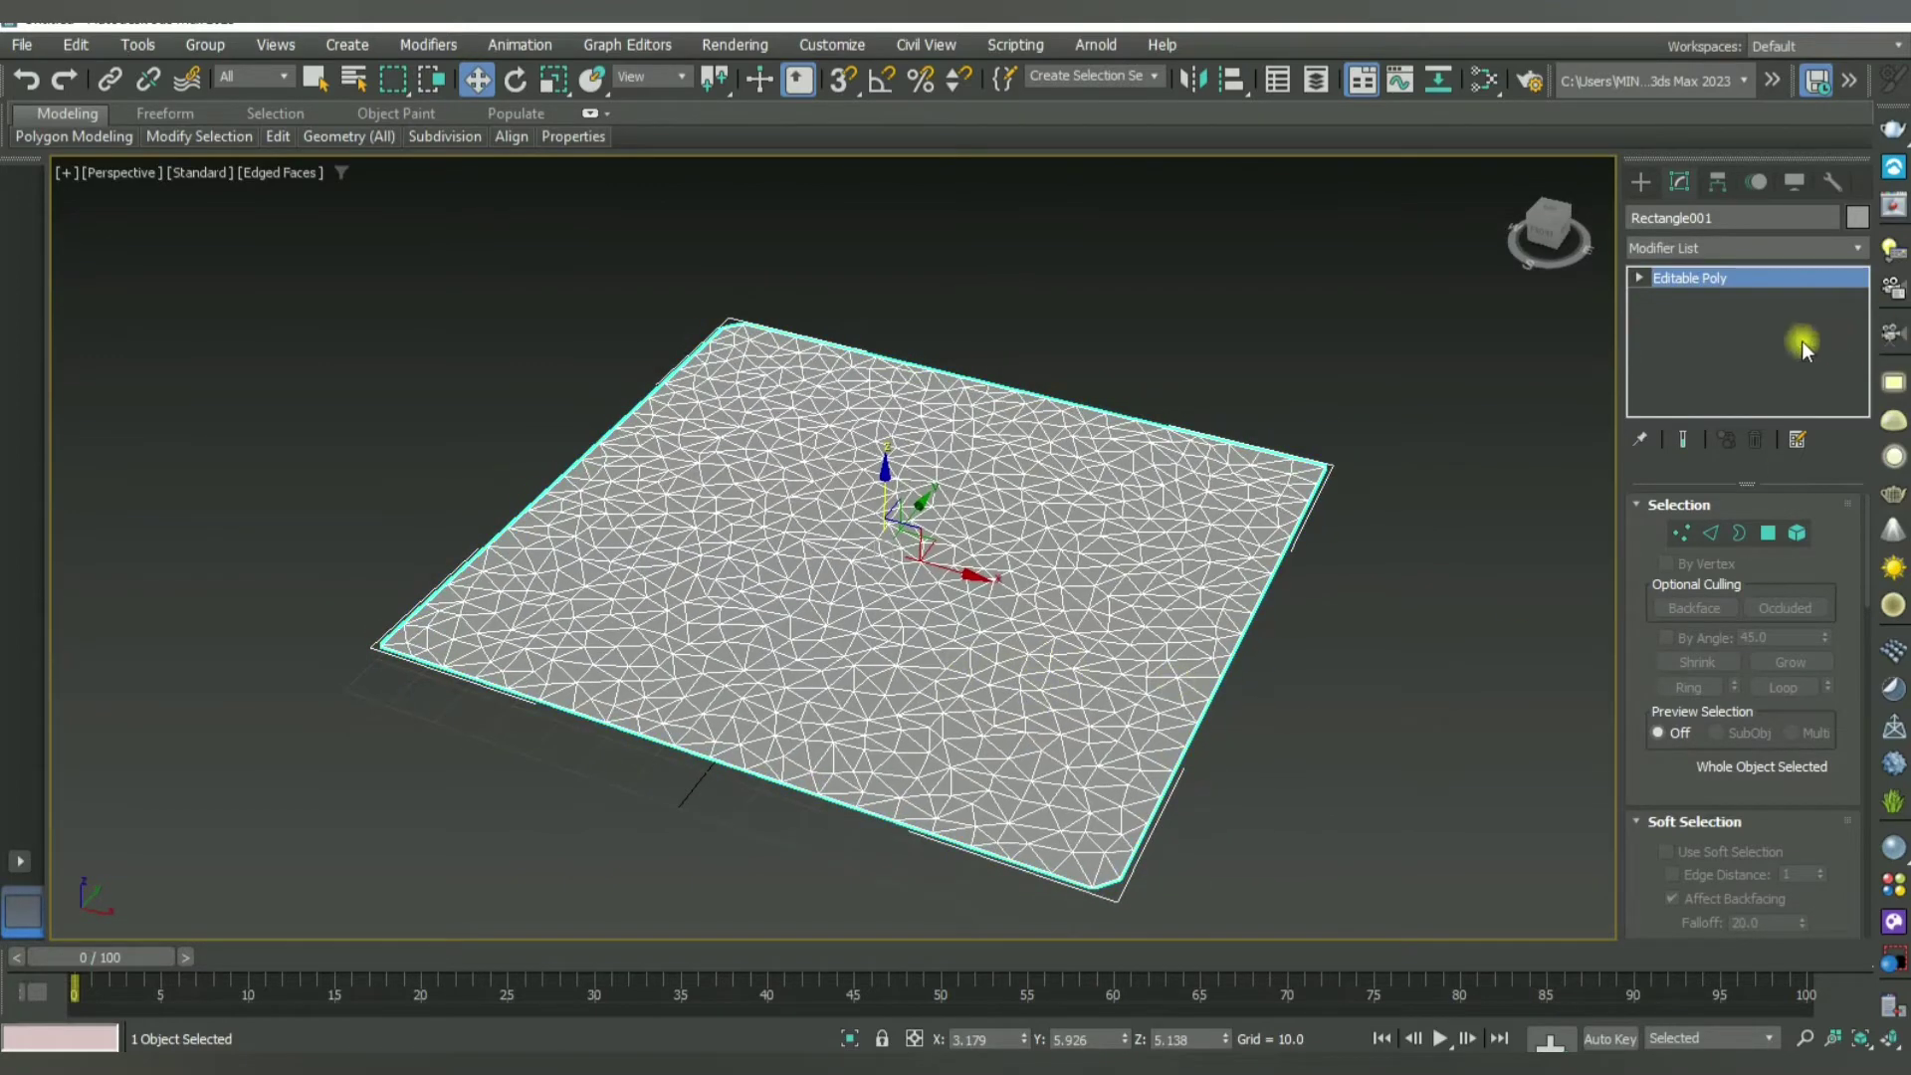
click(1267, 780)
click(1092, 665)
click(1753, 245)
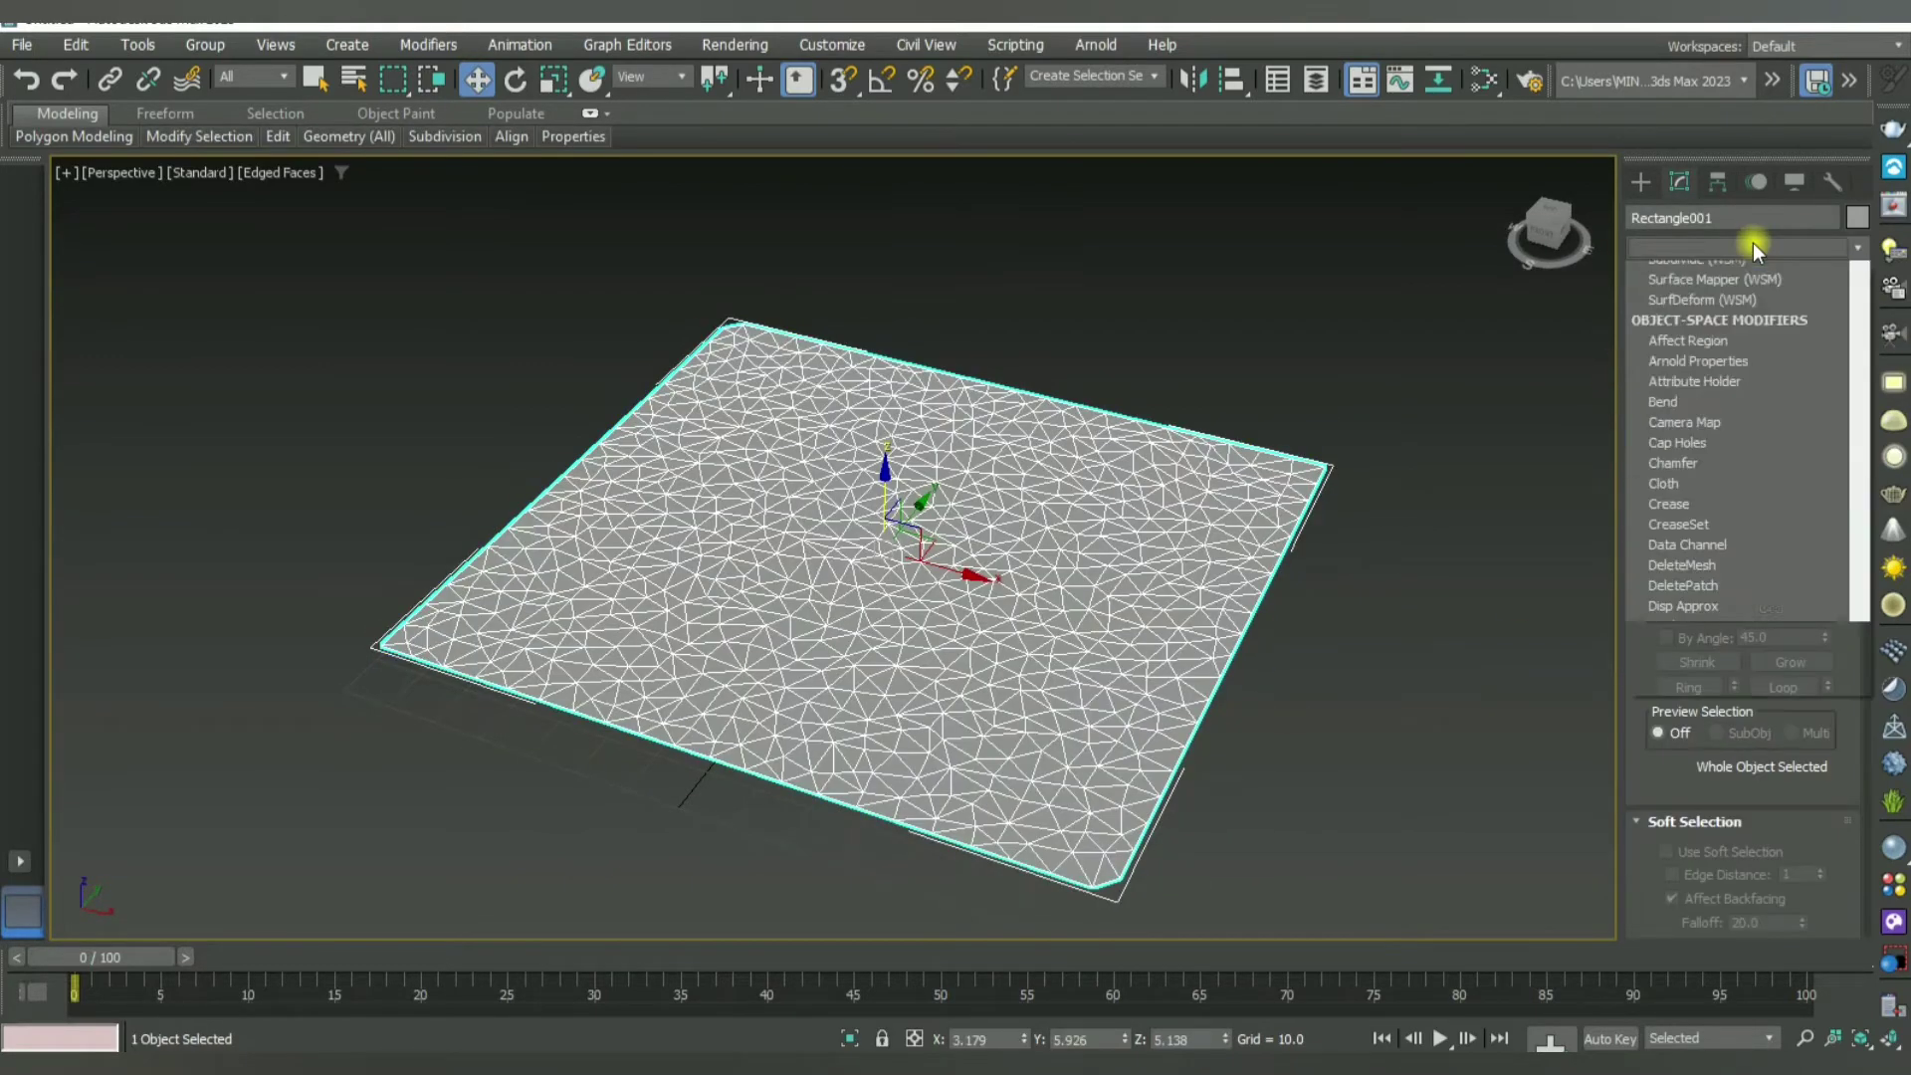
text(r)
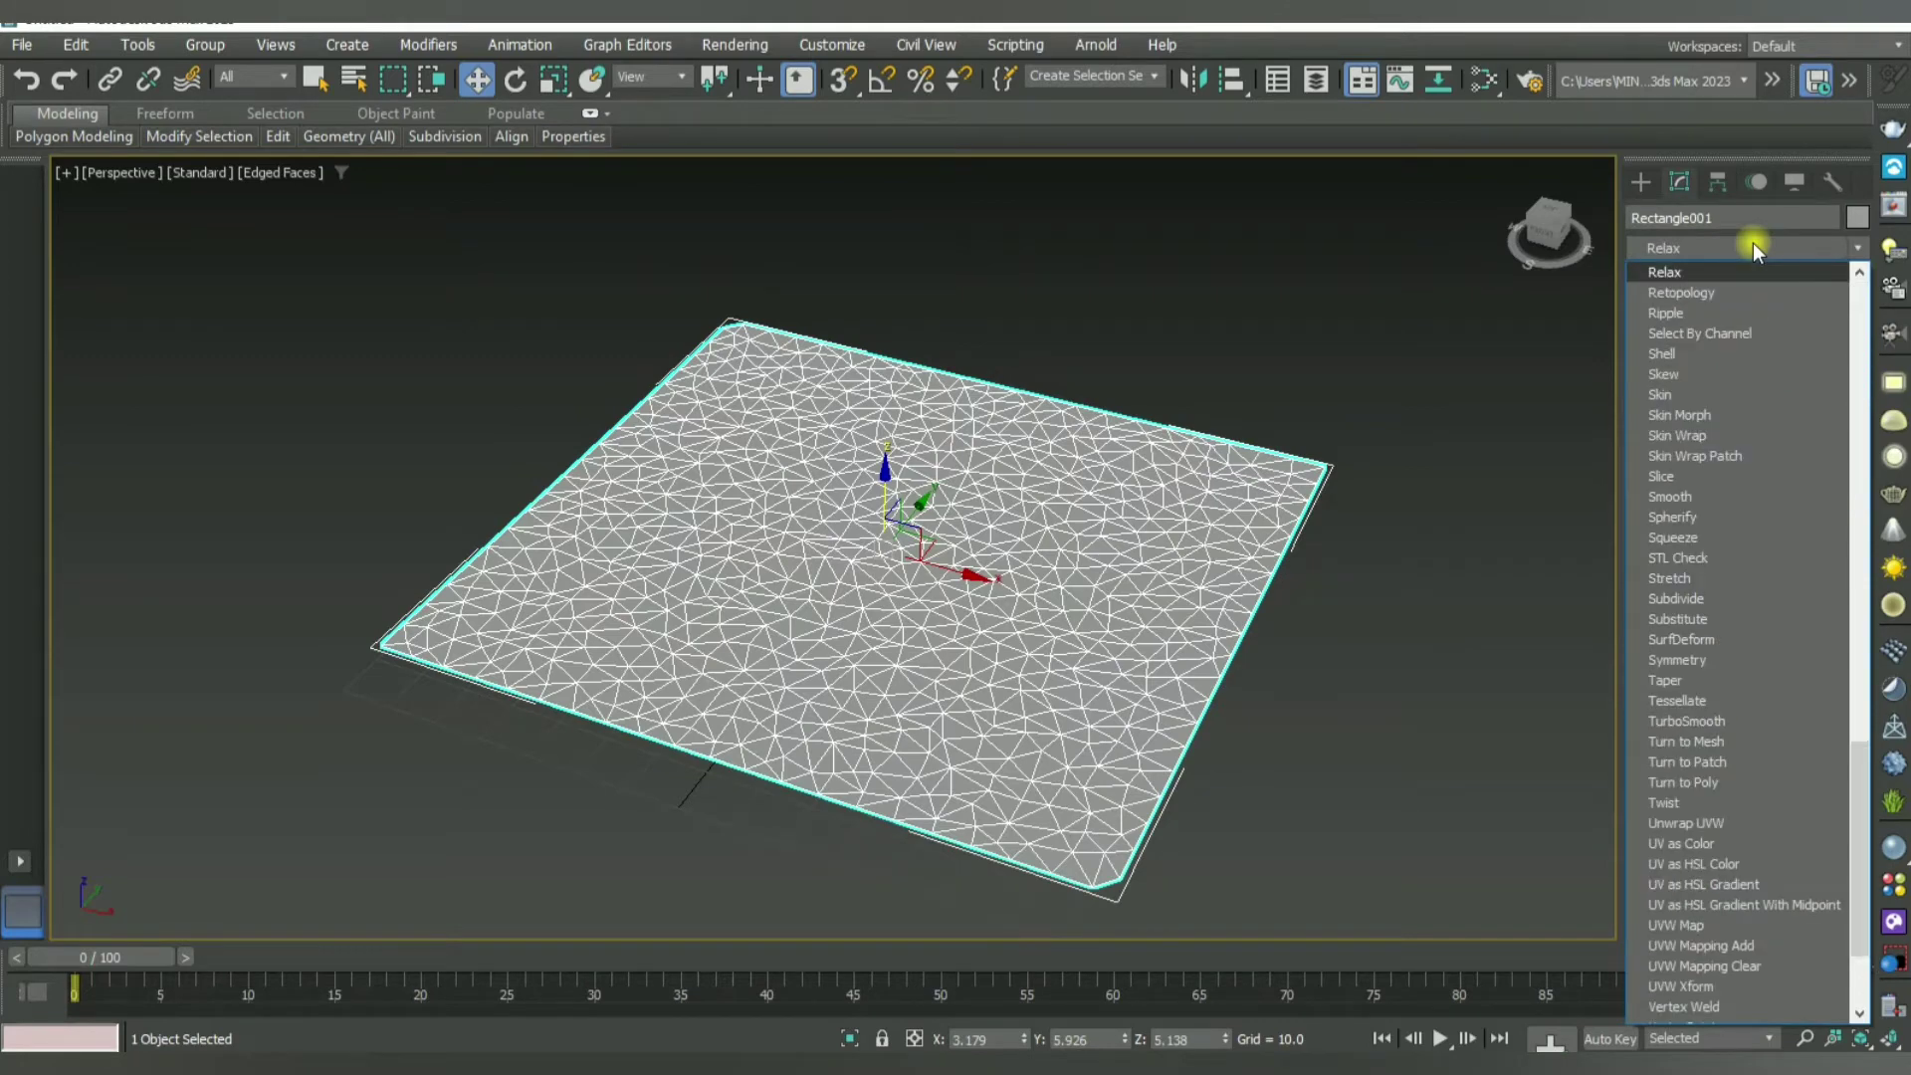
click(1692, 293)
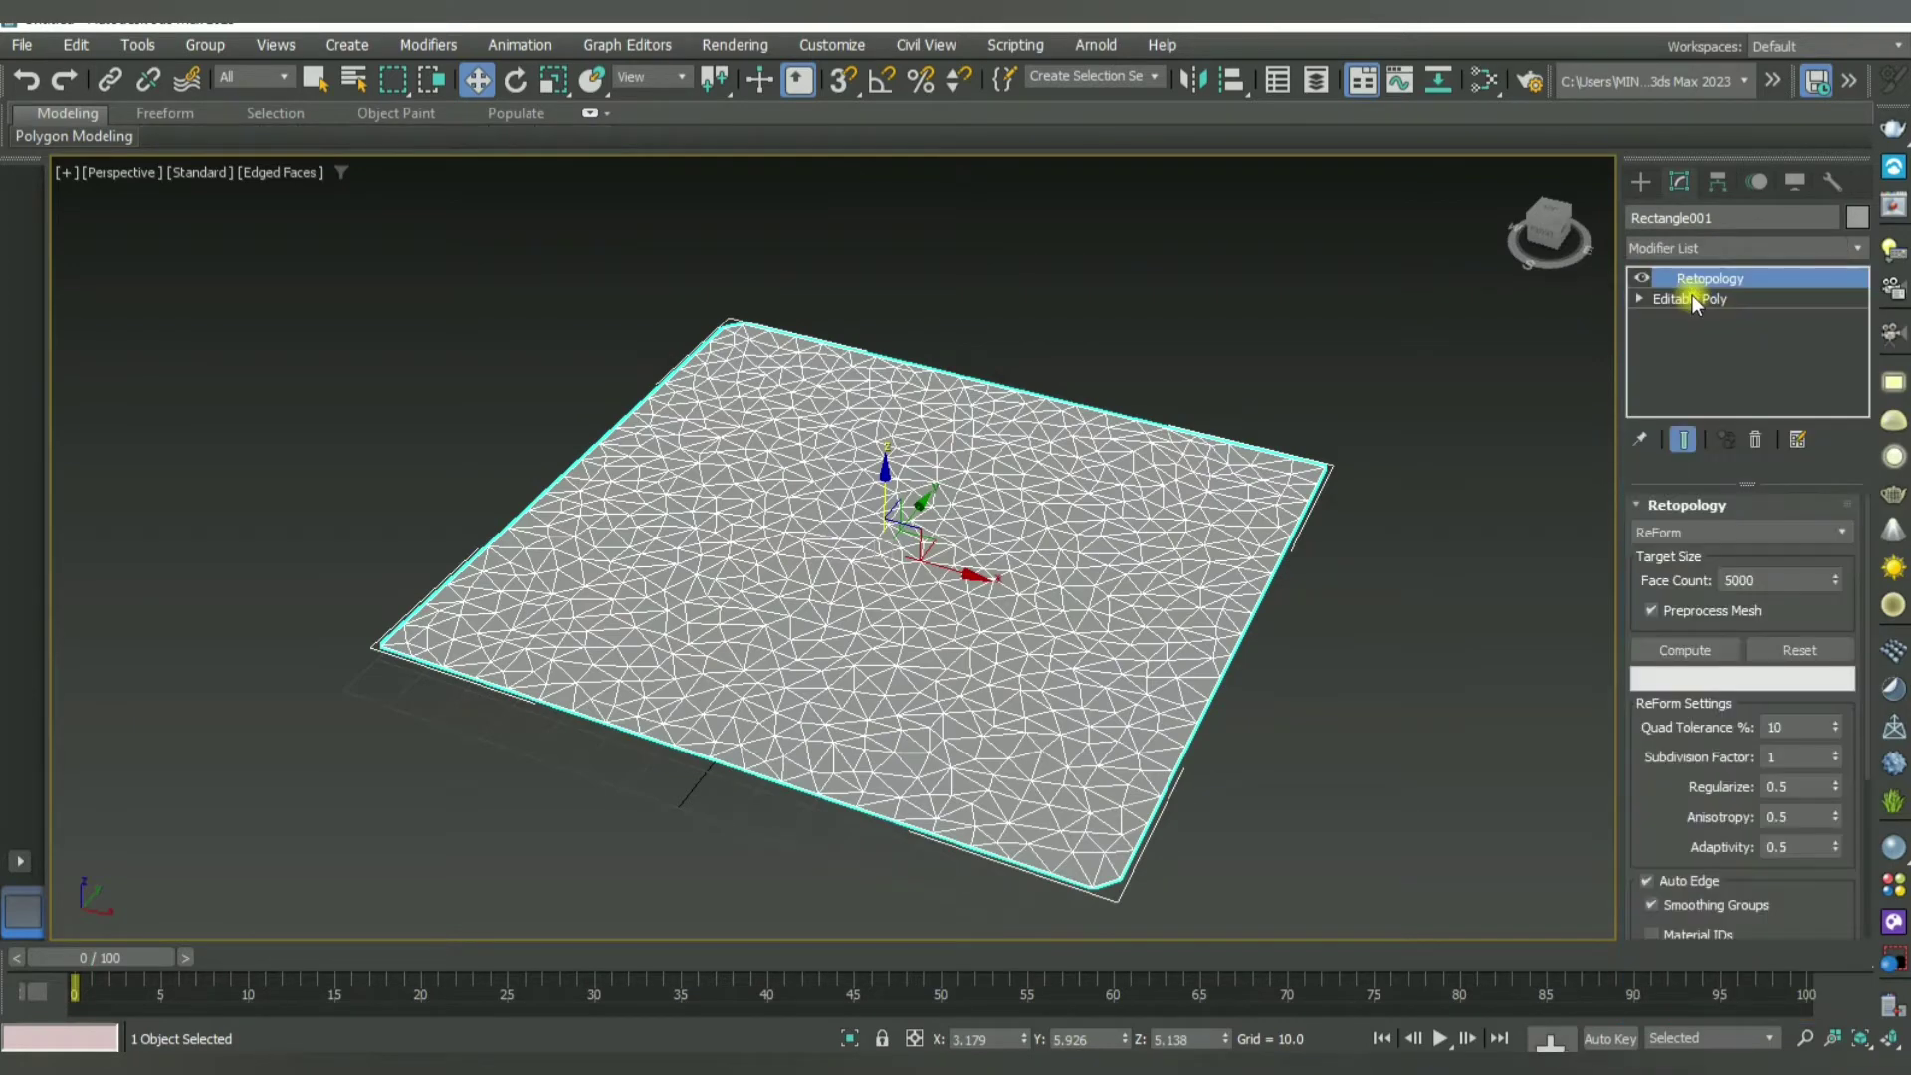
Step: Compute trial retopologies at 1500 and then 2000 target faces
click(1680, 645)
double_click(1775, 578)
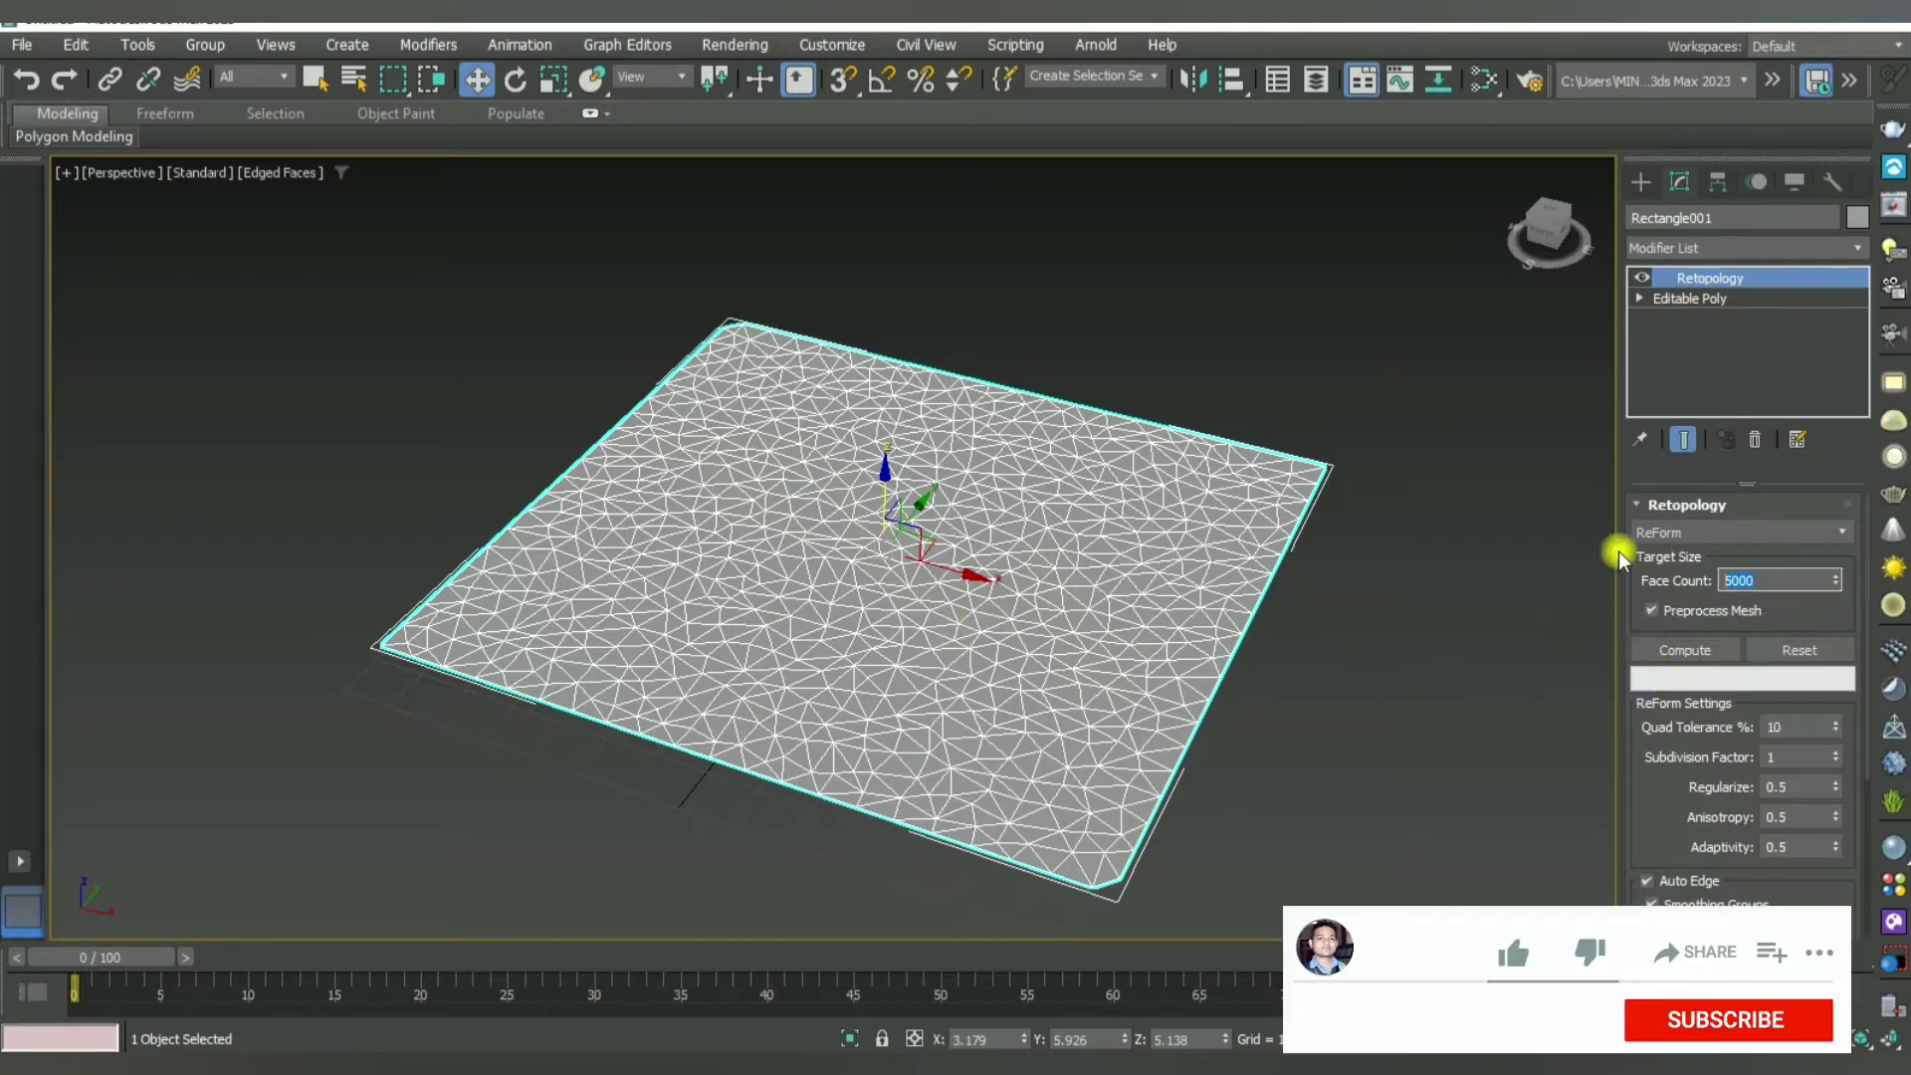
text(100)
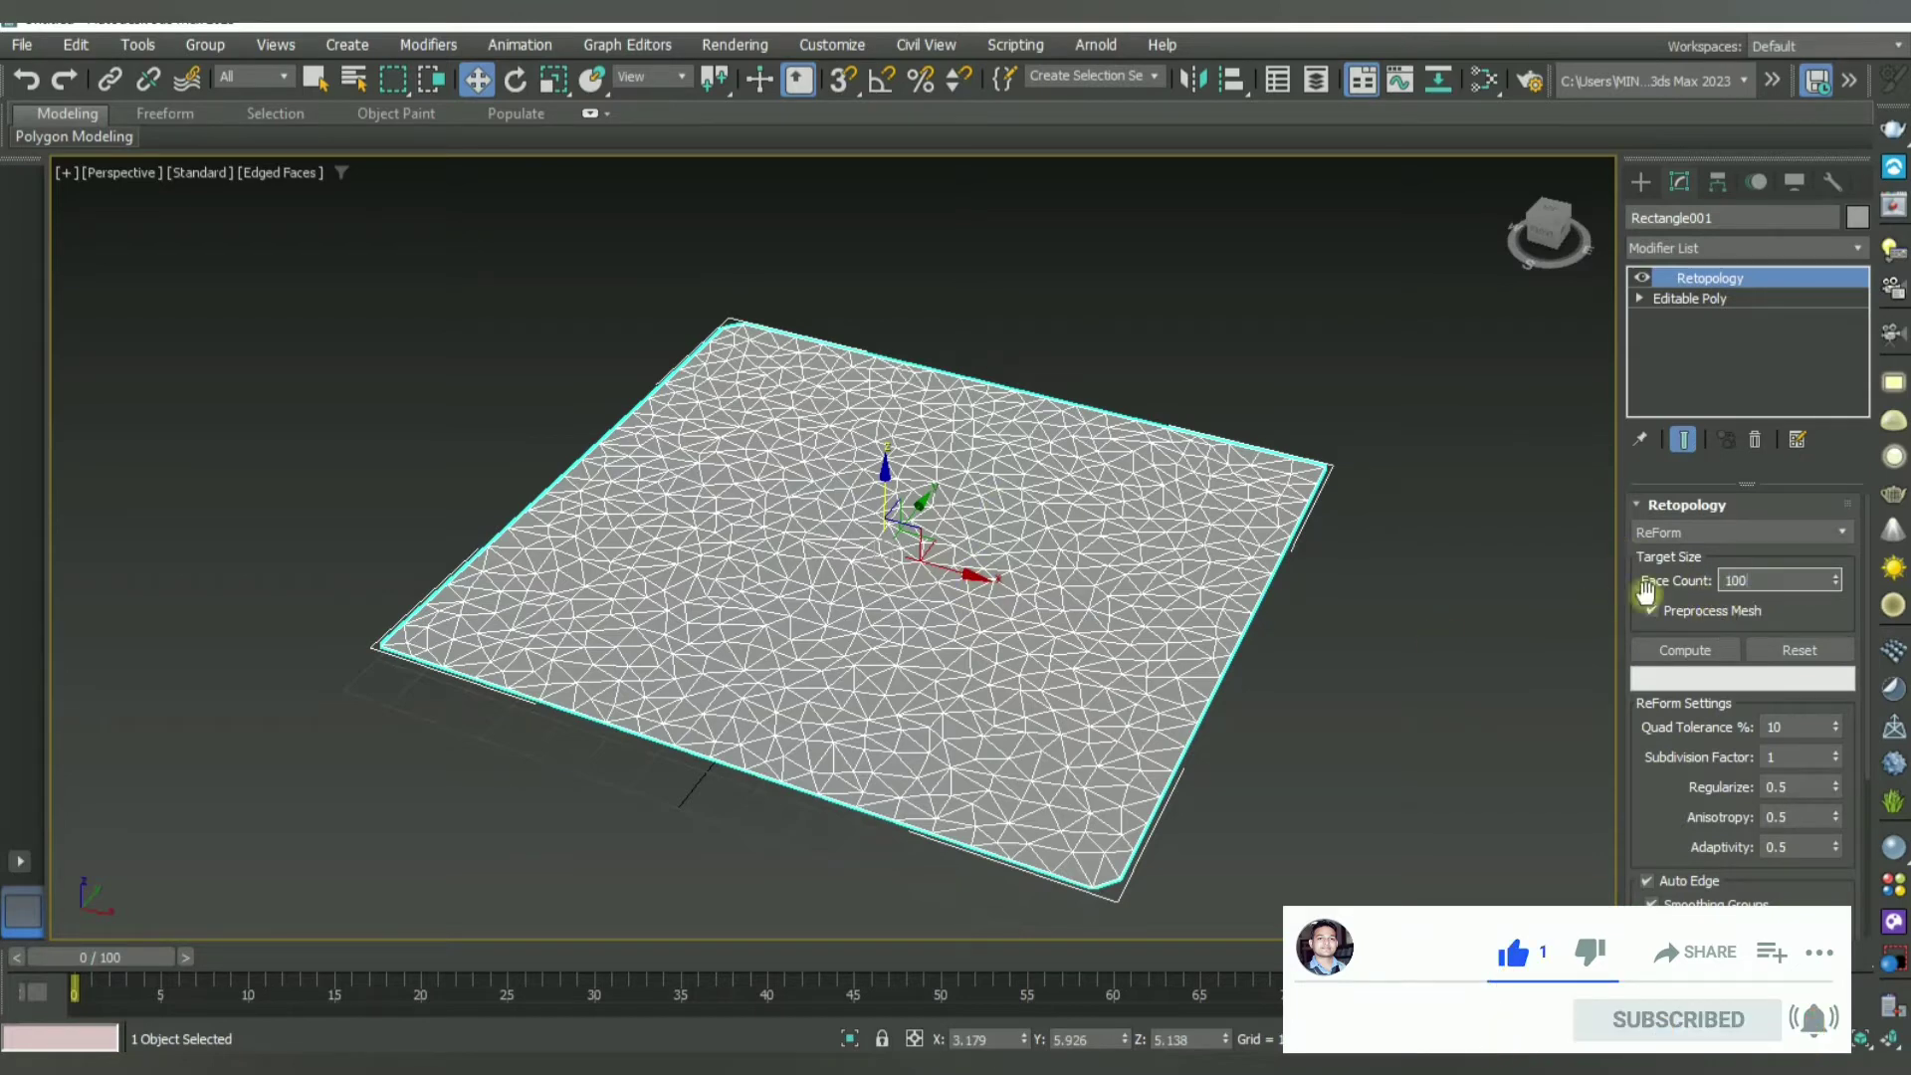
click(1739, 580)
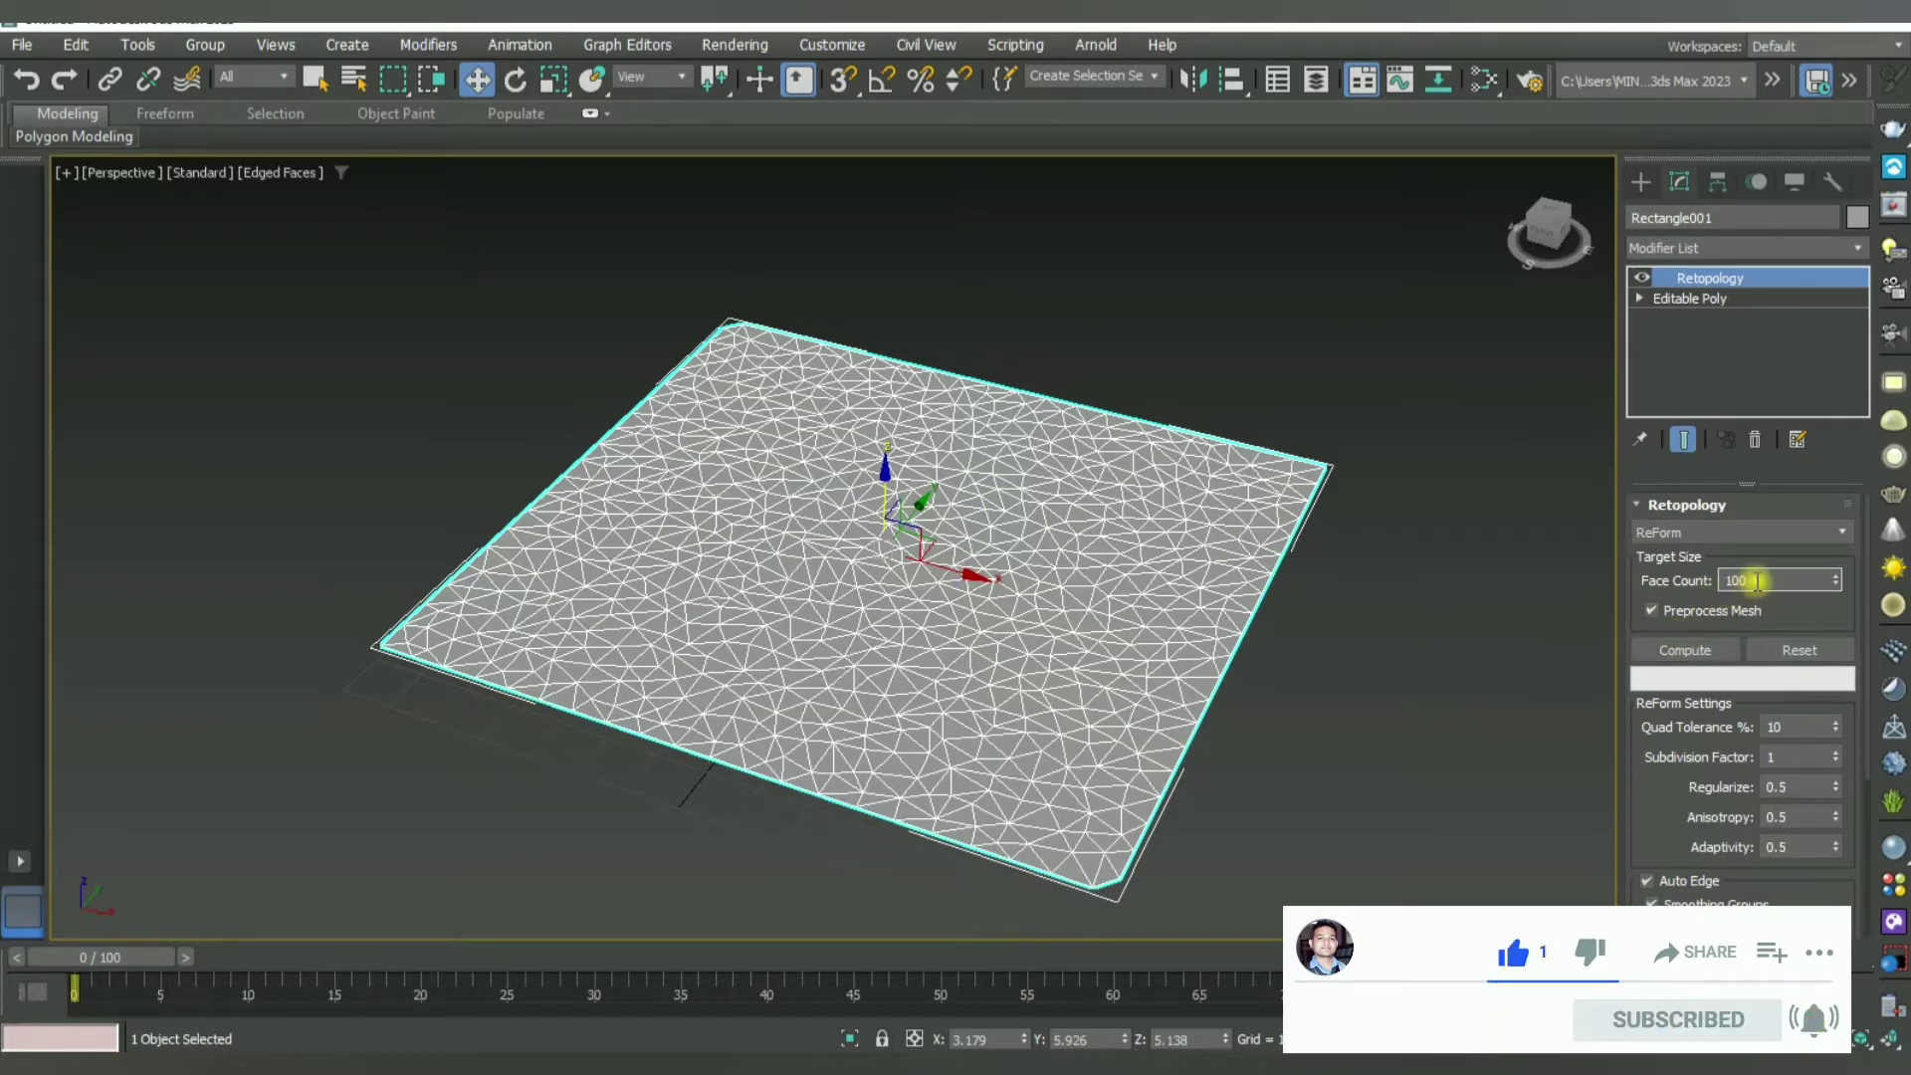
double_click(1751, 584)
text(00)
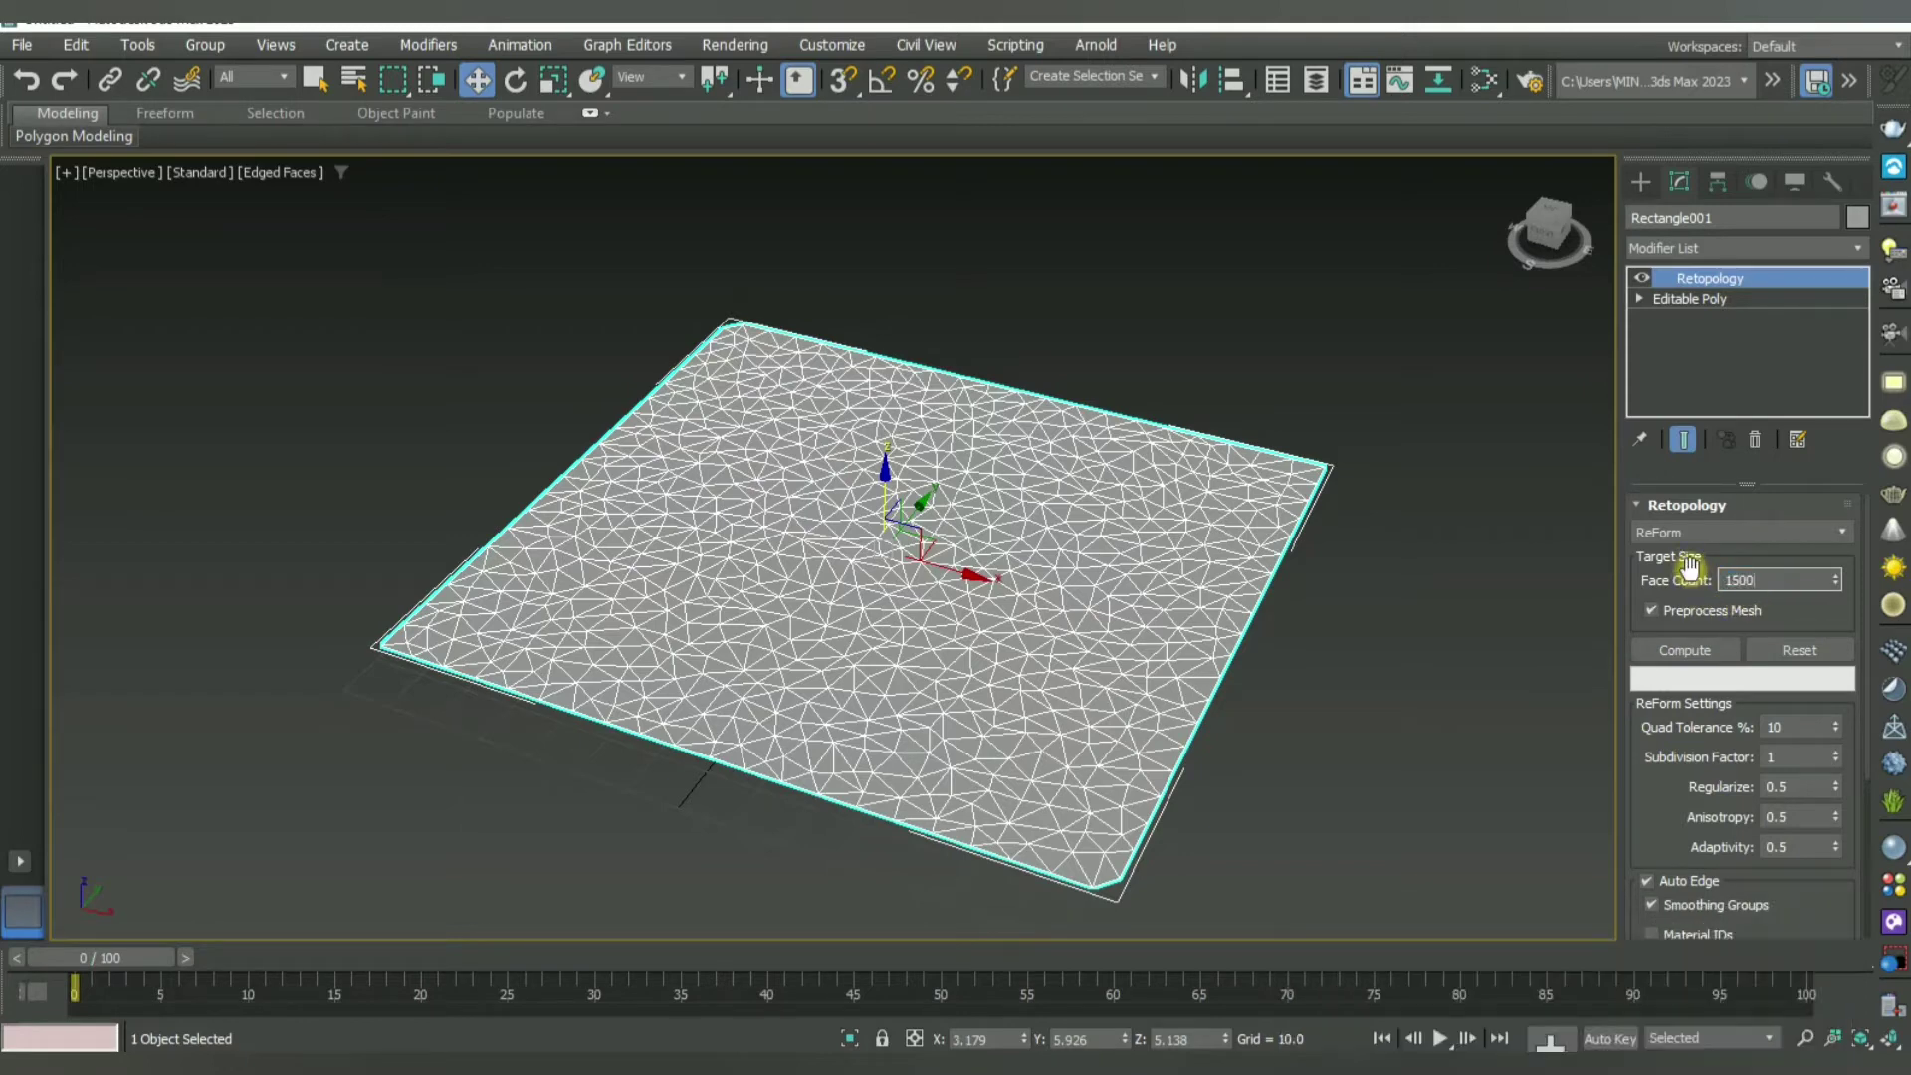
click(1675, 653)
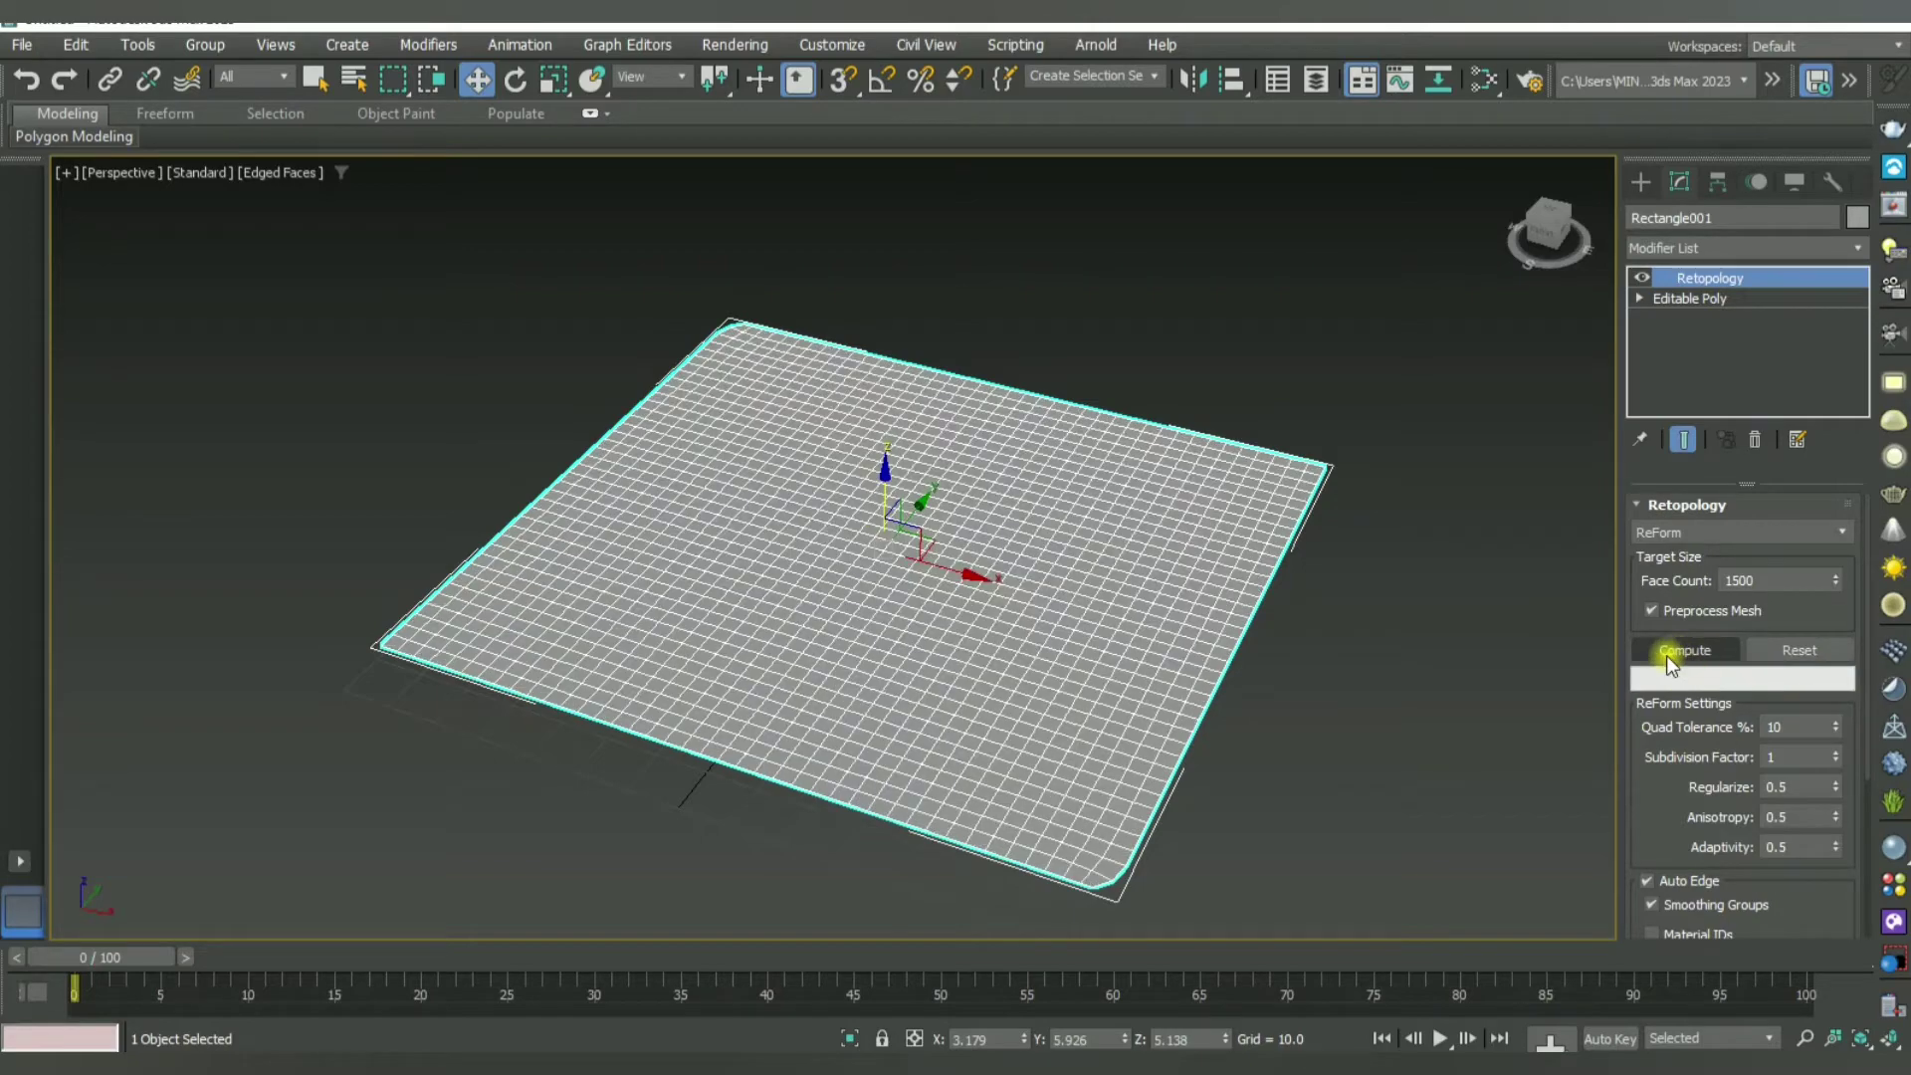
mouse_move(905, 742)
alt+middle_down()
mouse_move(977, 772)
mouse_move(875, 768)
mouse_move(939, 653)
alt+middle_up()
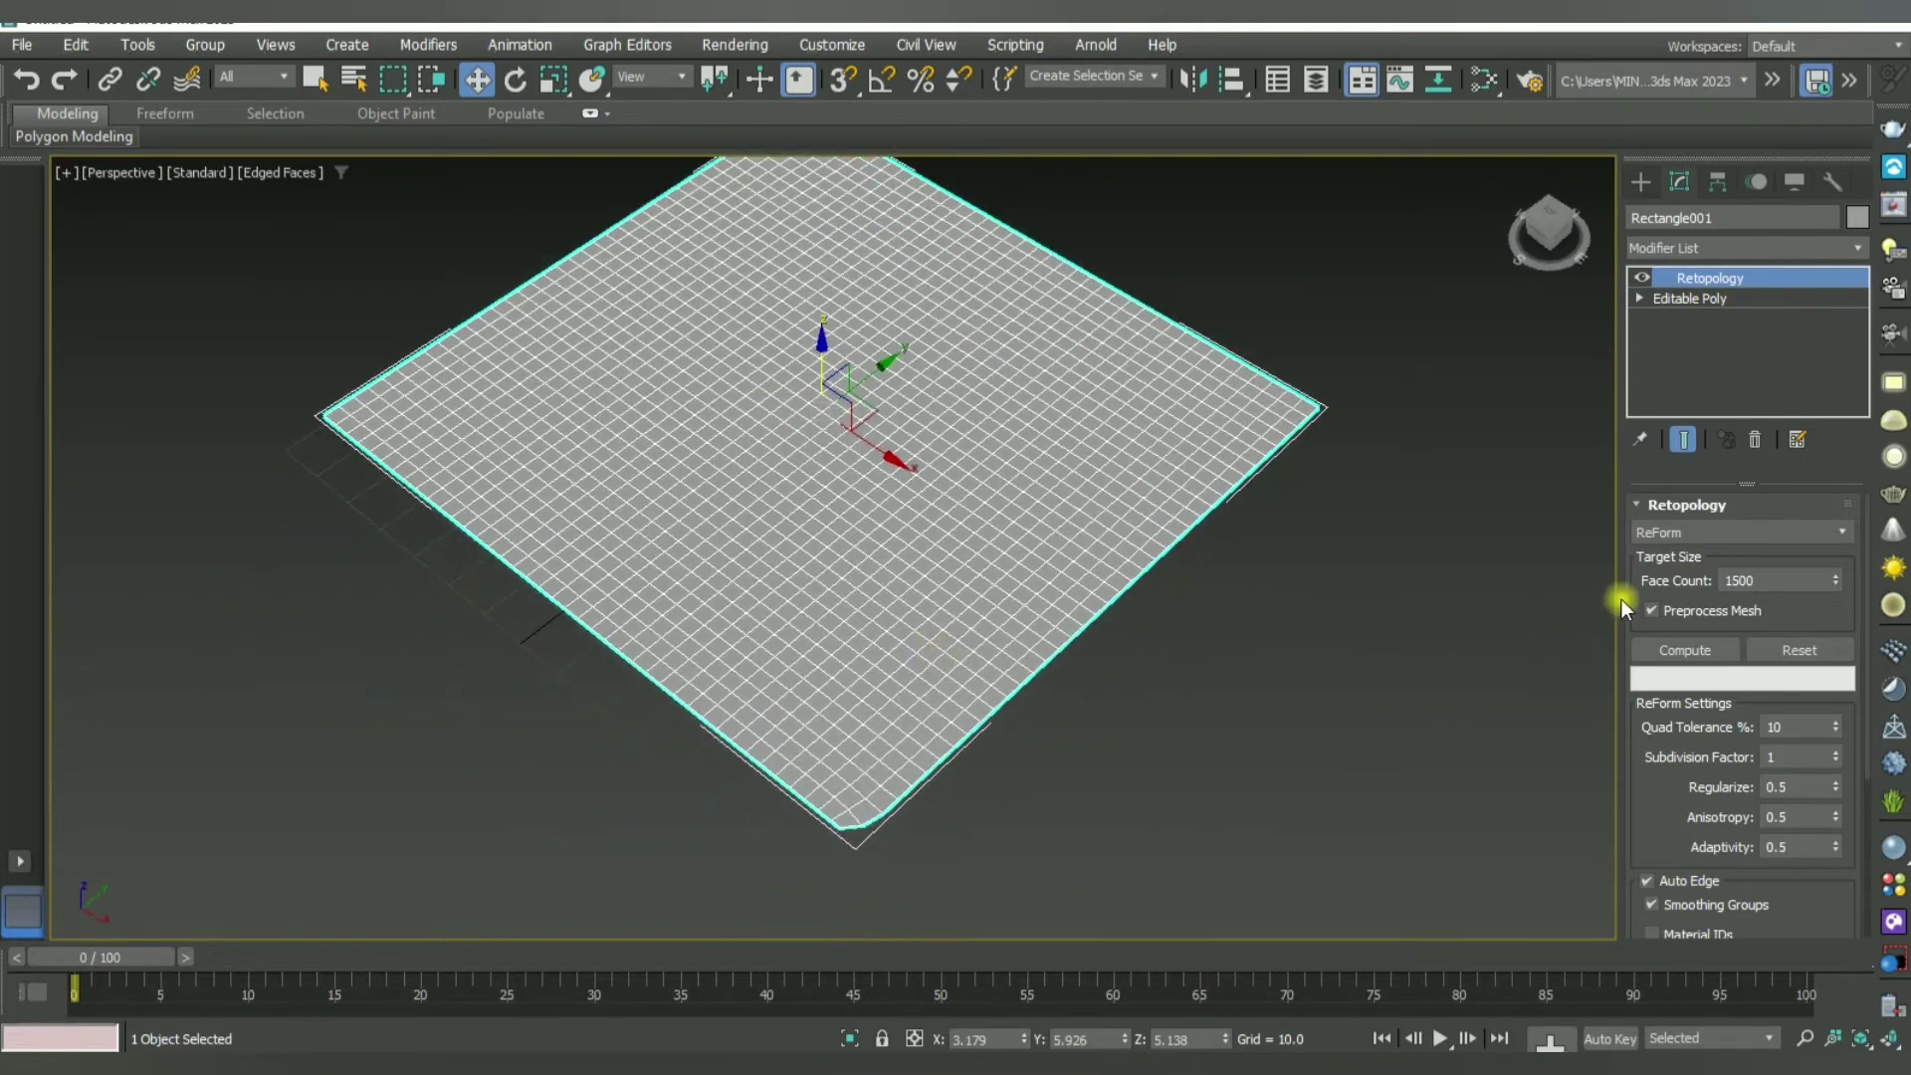
double_click(1779, 585)
text(20)
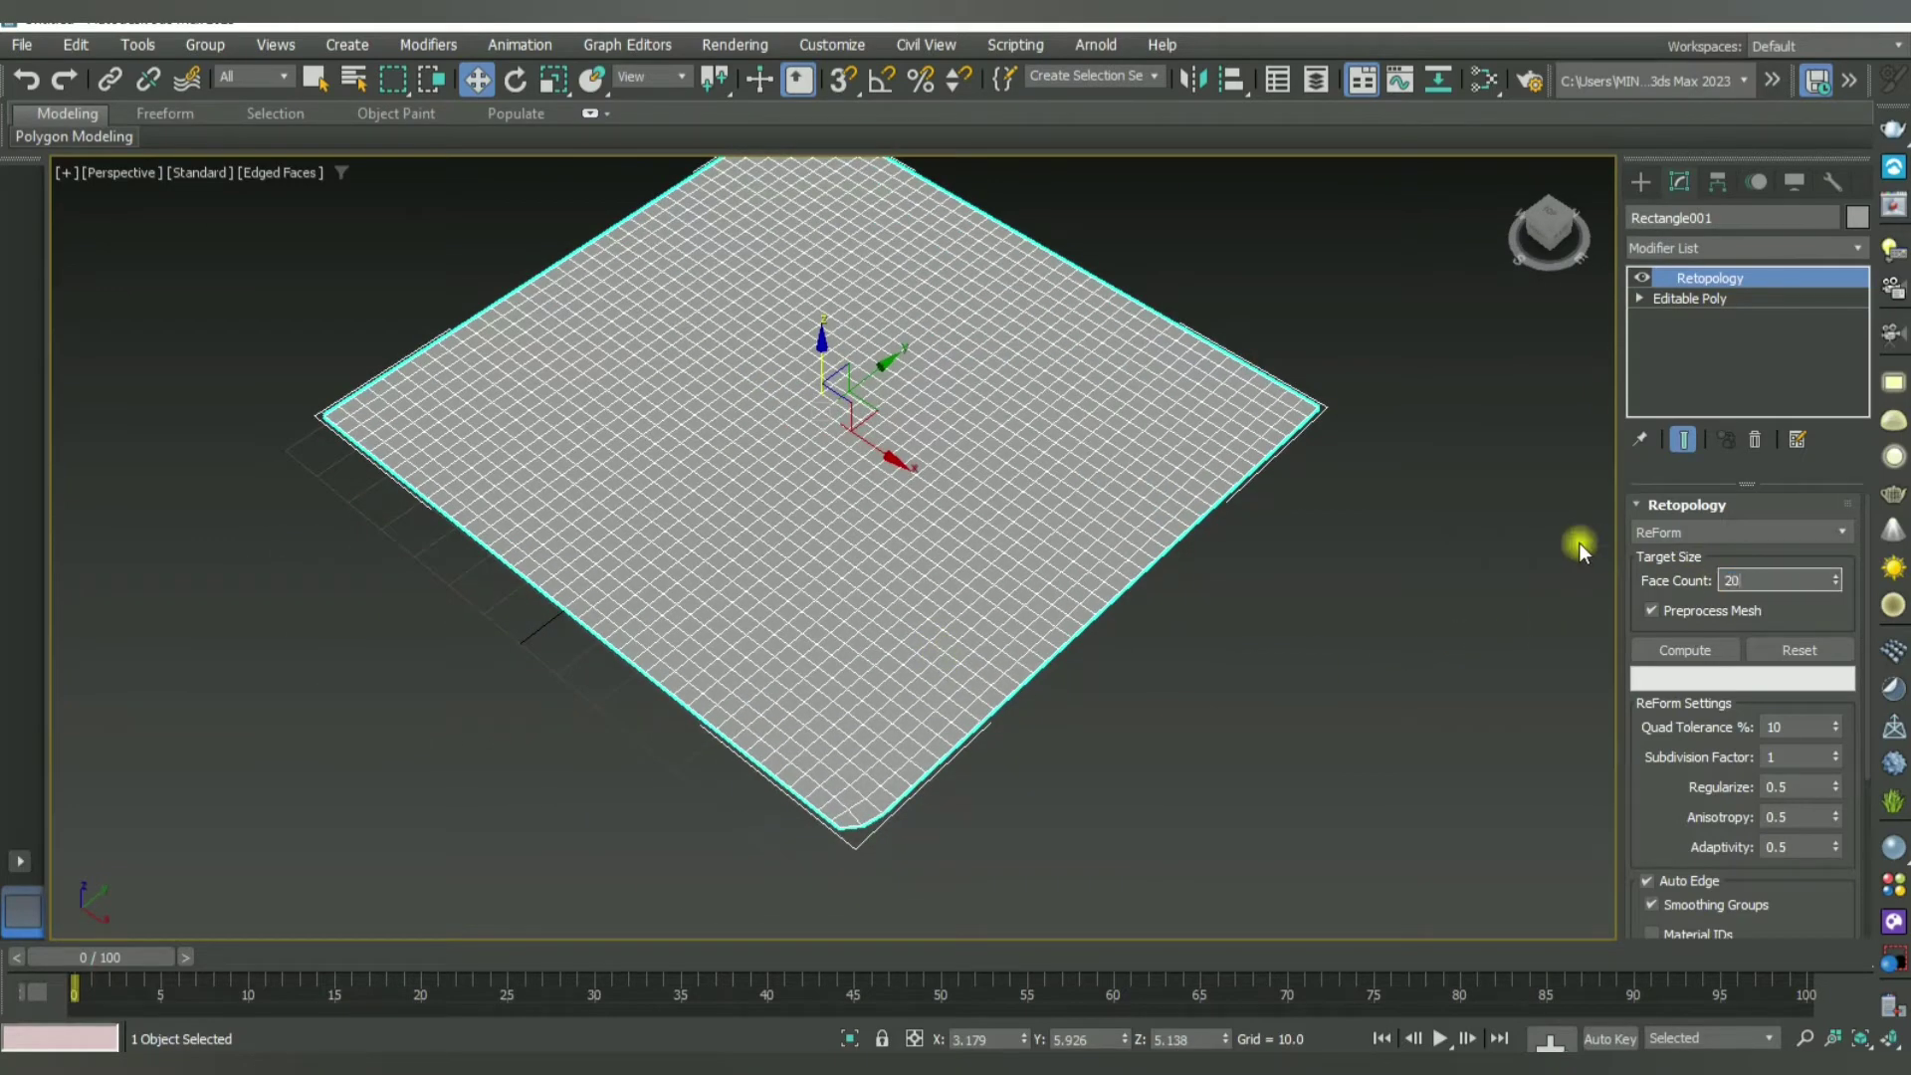
text(00)
click(1693, 648)
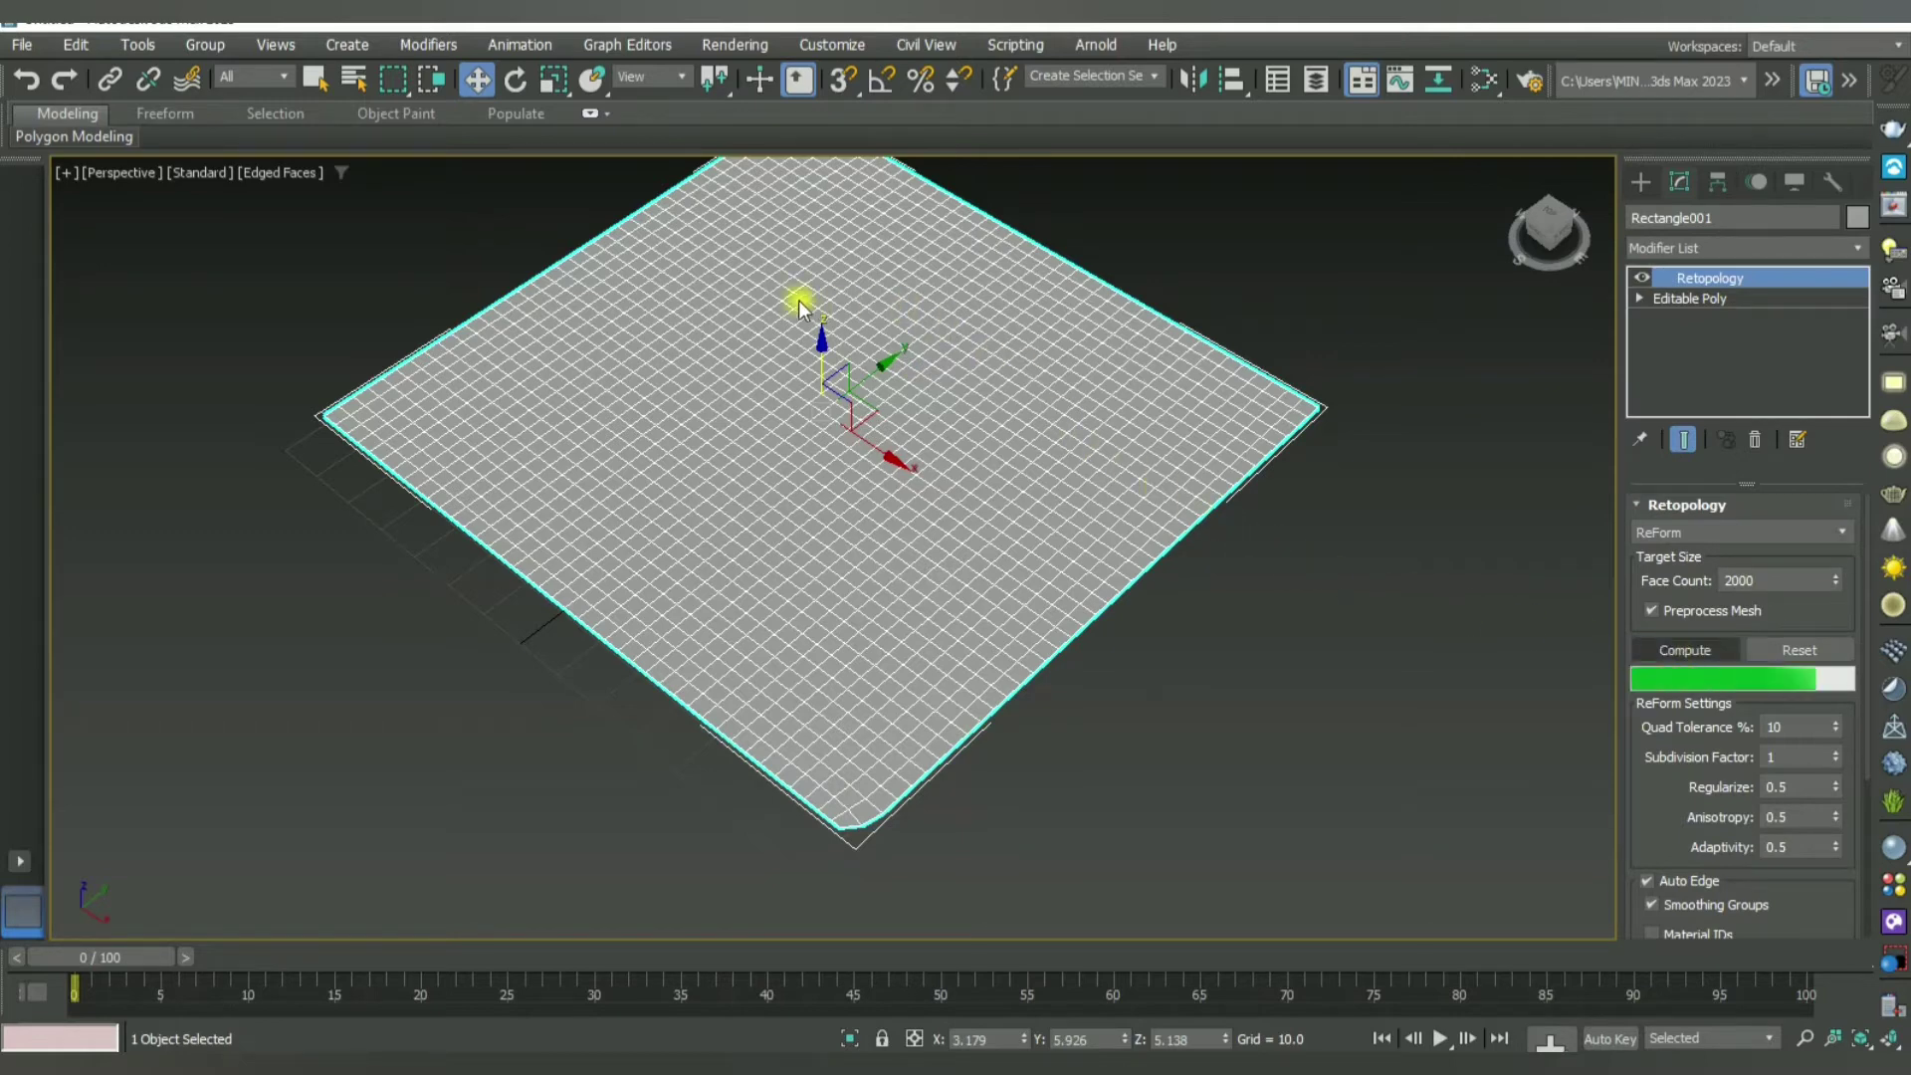
Step: Recompute with Face Count 100 and orbit to inspect the coarse quad grid
alt+middle_drag(793, 551, 1194, 666)
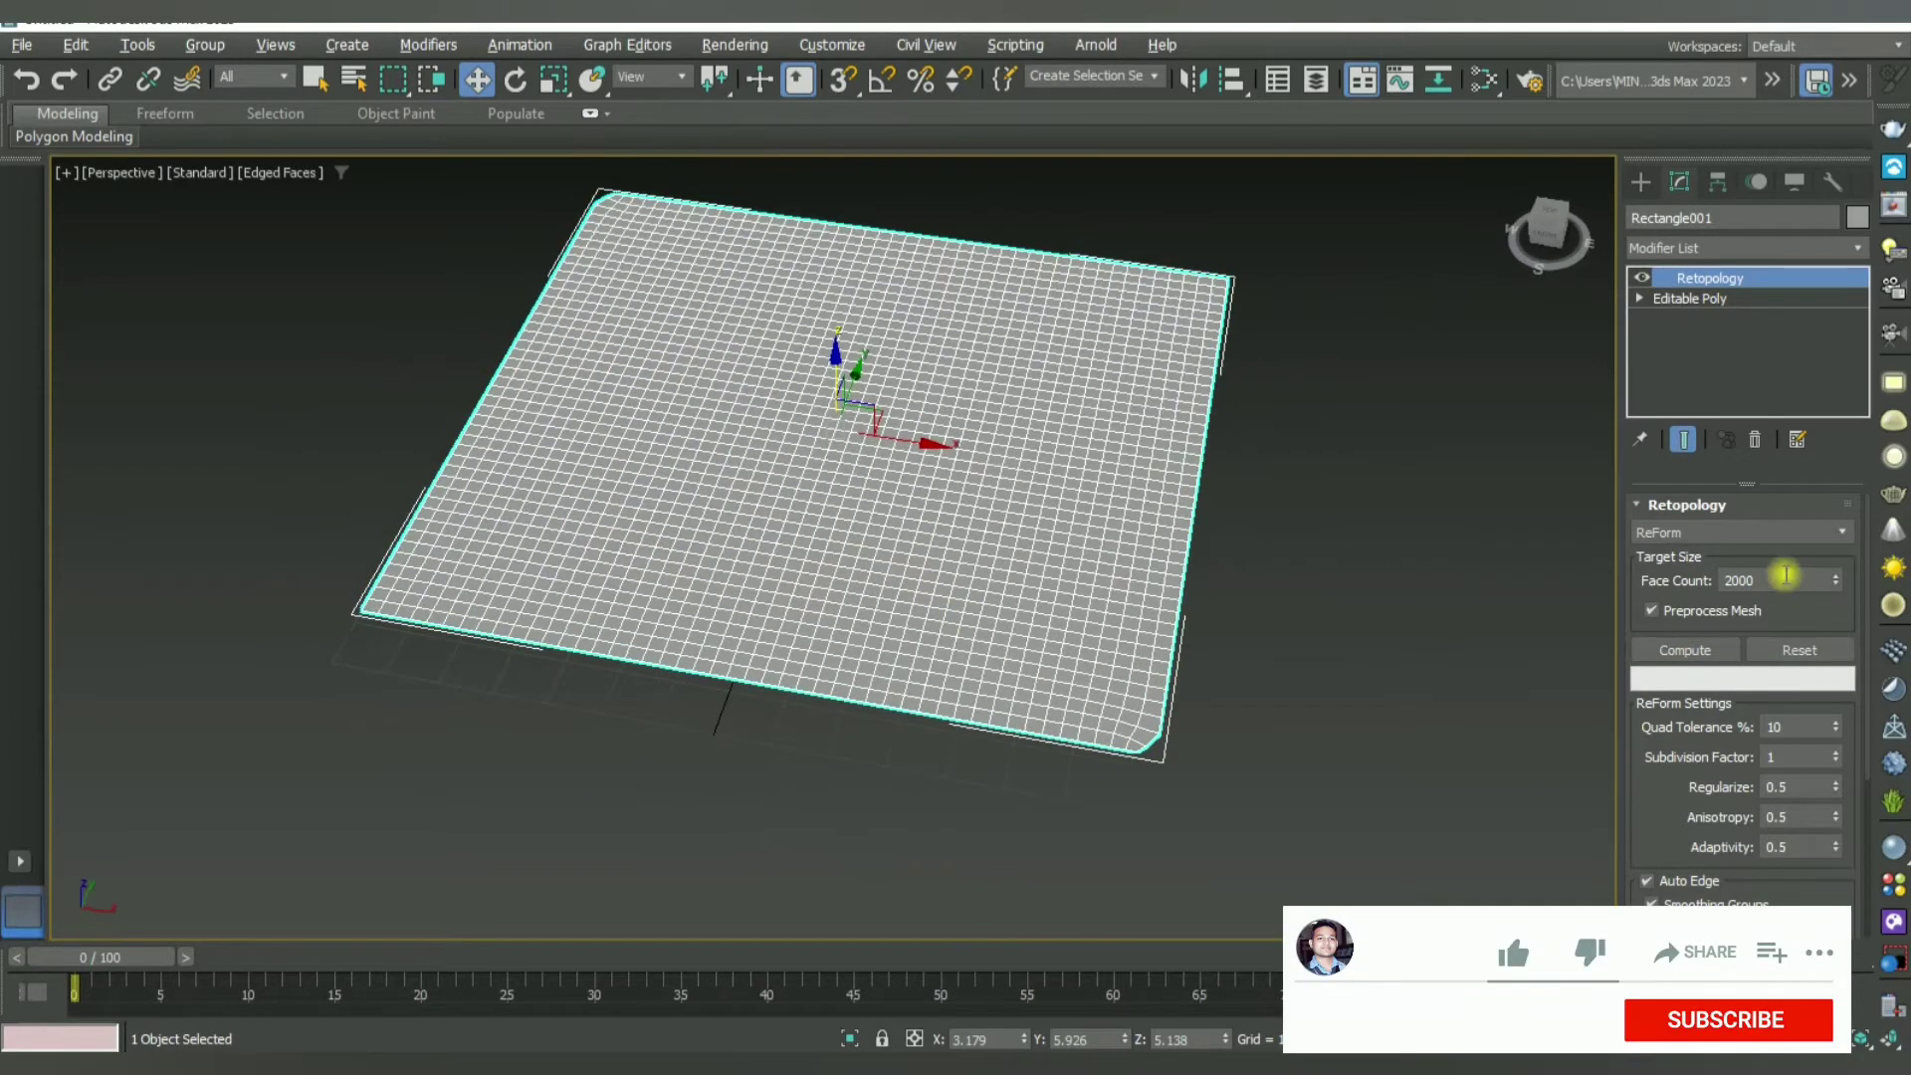
double_click(1777, 580)
text(100)
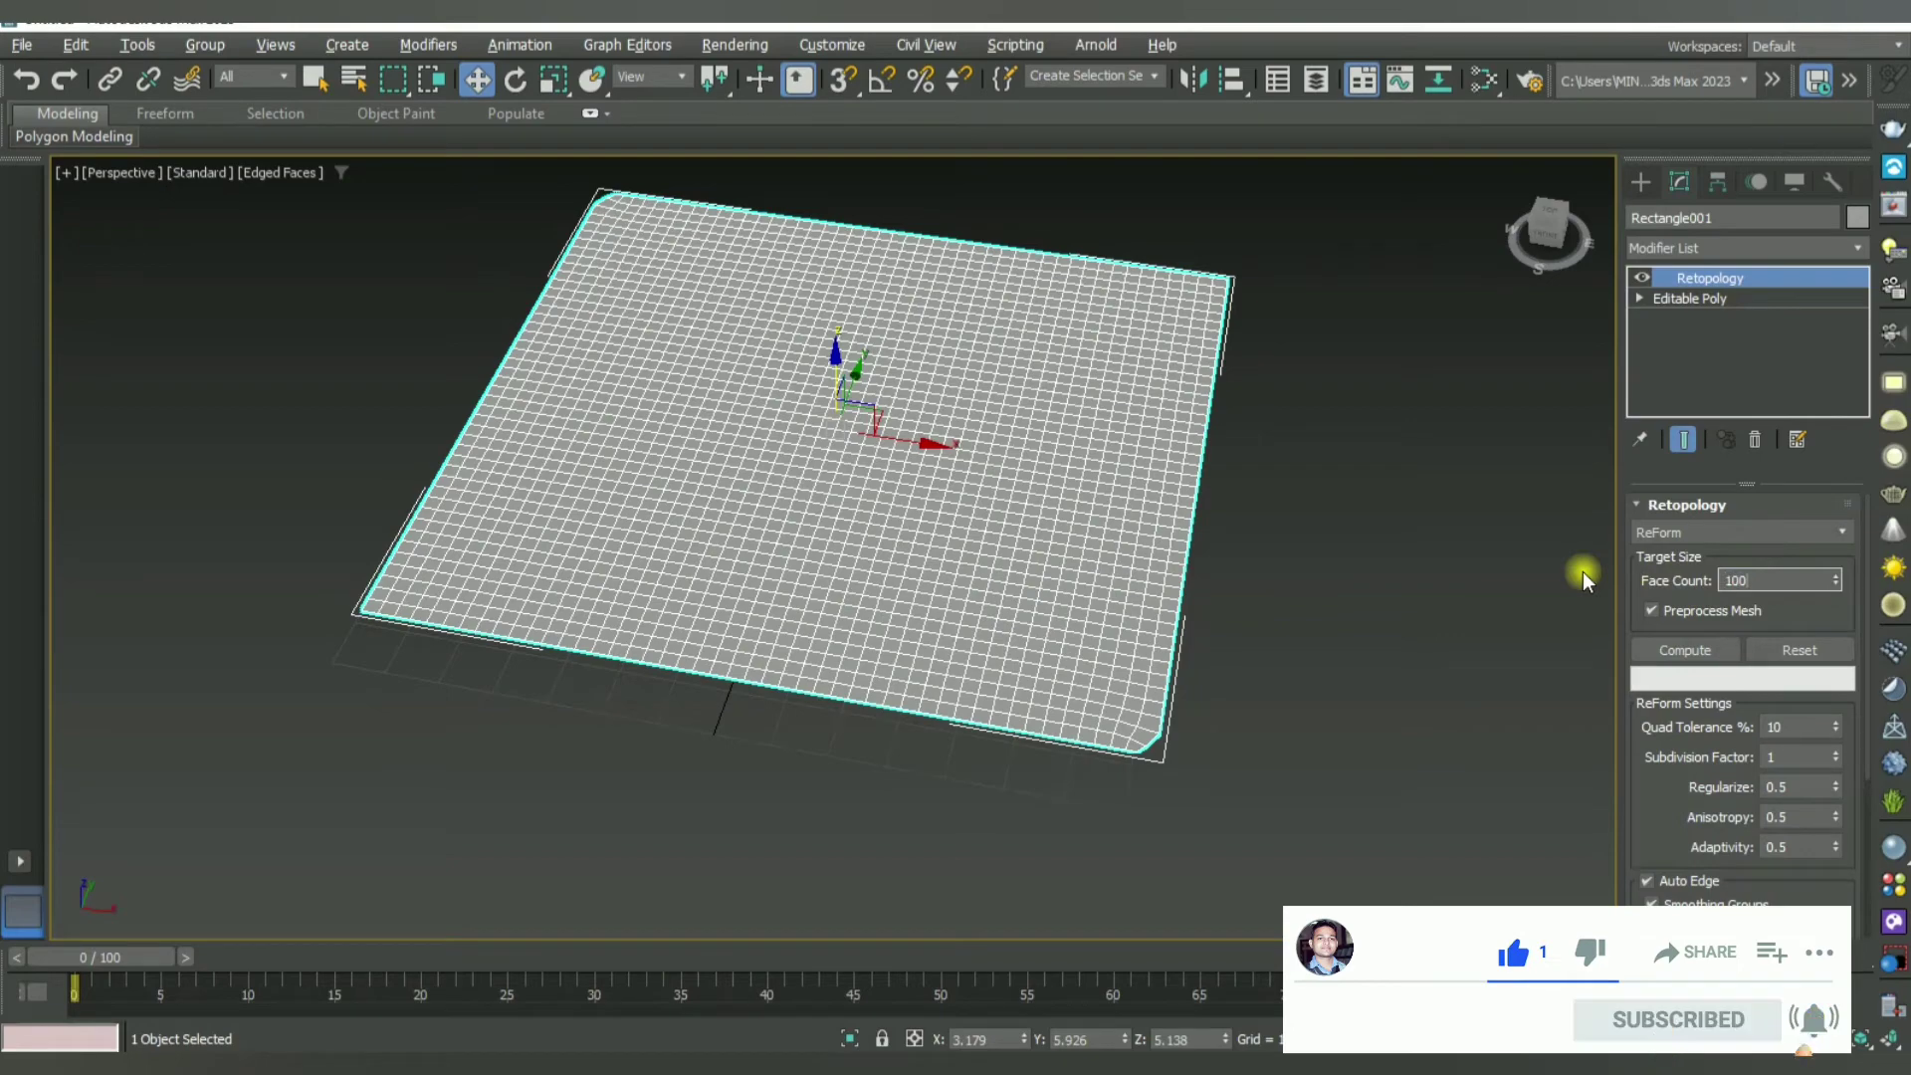
click(1702, 651)
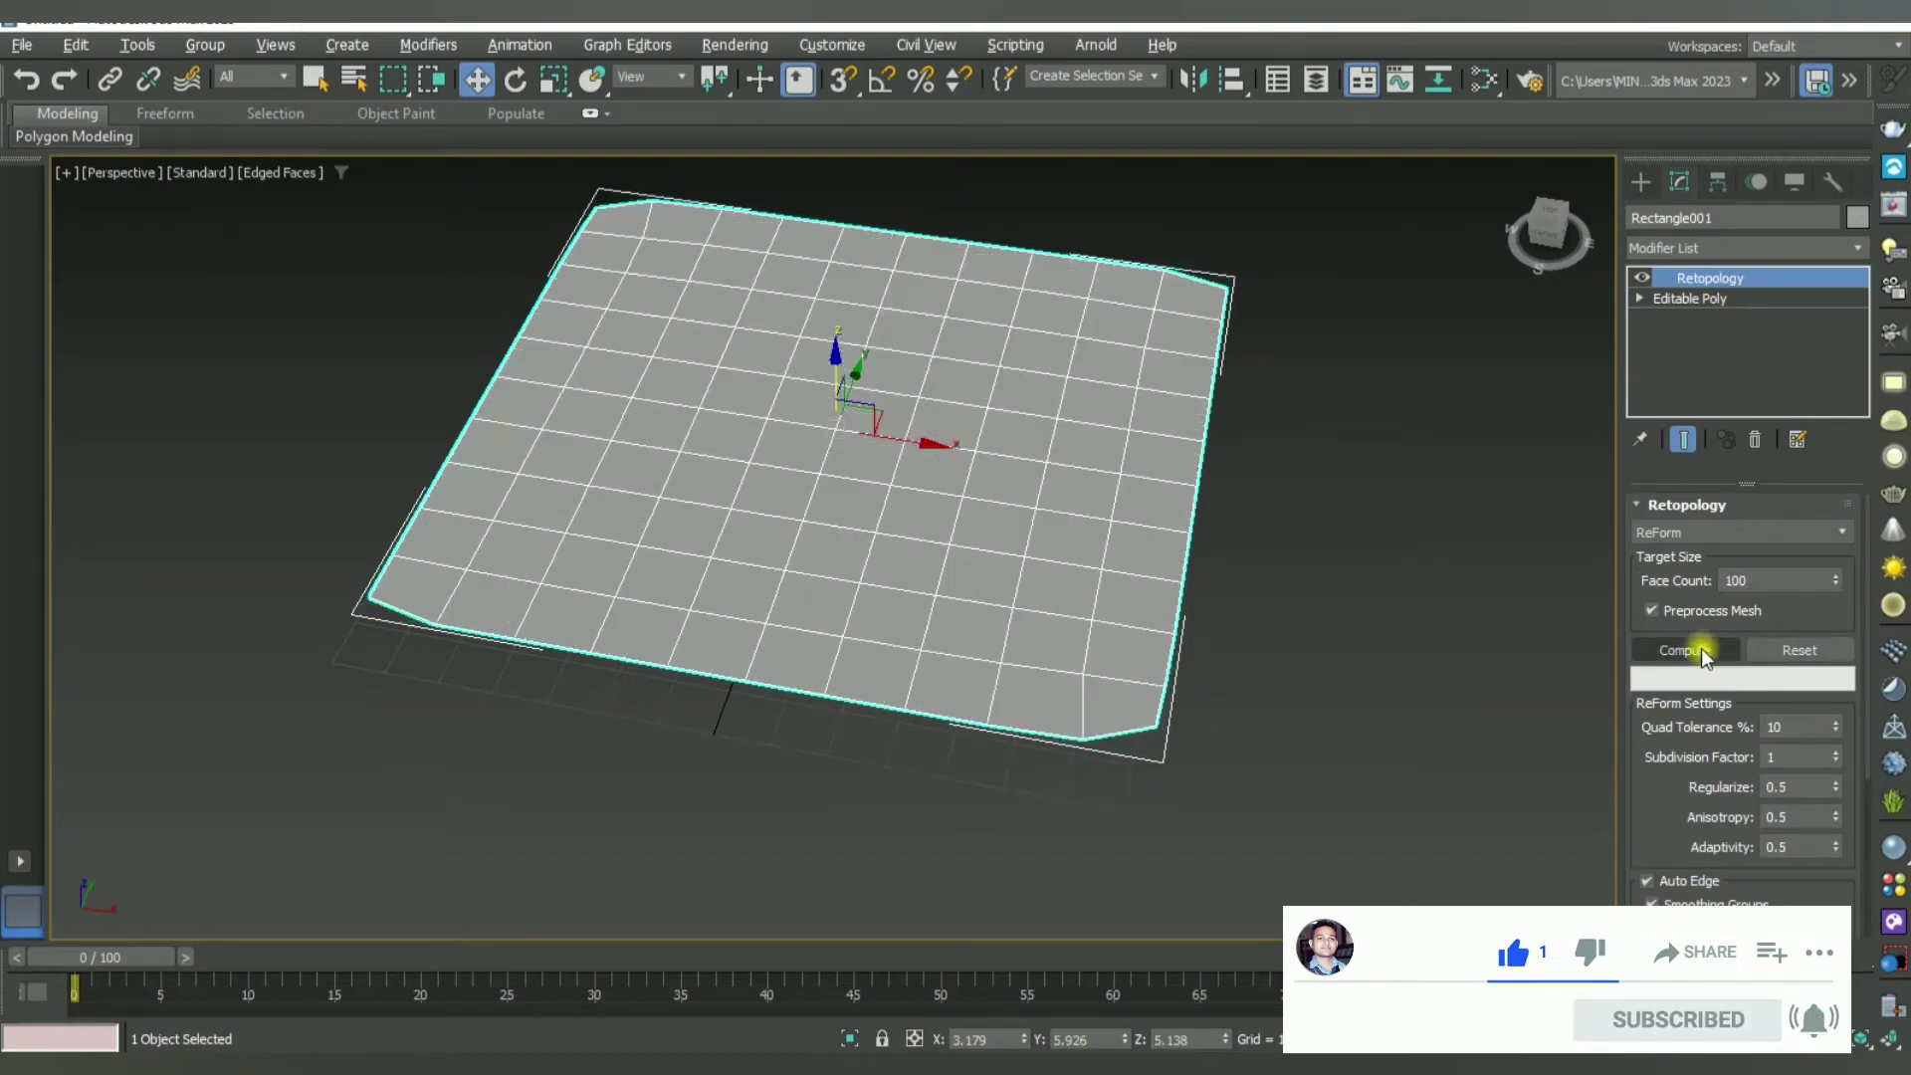
mouse_move(891, 572)
alt+middle_down()
mouse_move(1045, 538)
mouse_move(964, 683)
mouse_move(1046, 780)
alt+middle_up()
click(1045, 780)
alt+middle_drag(831, 617, 977, 653)
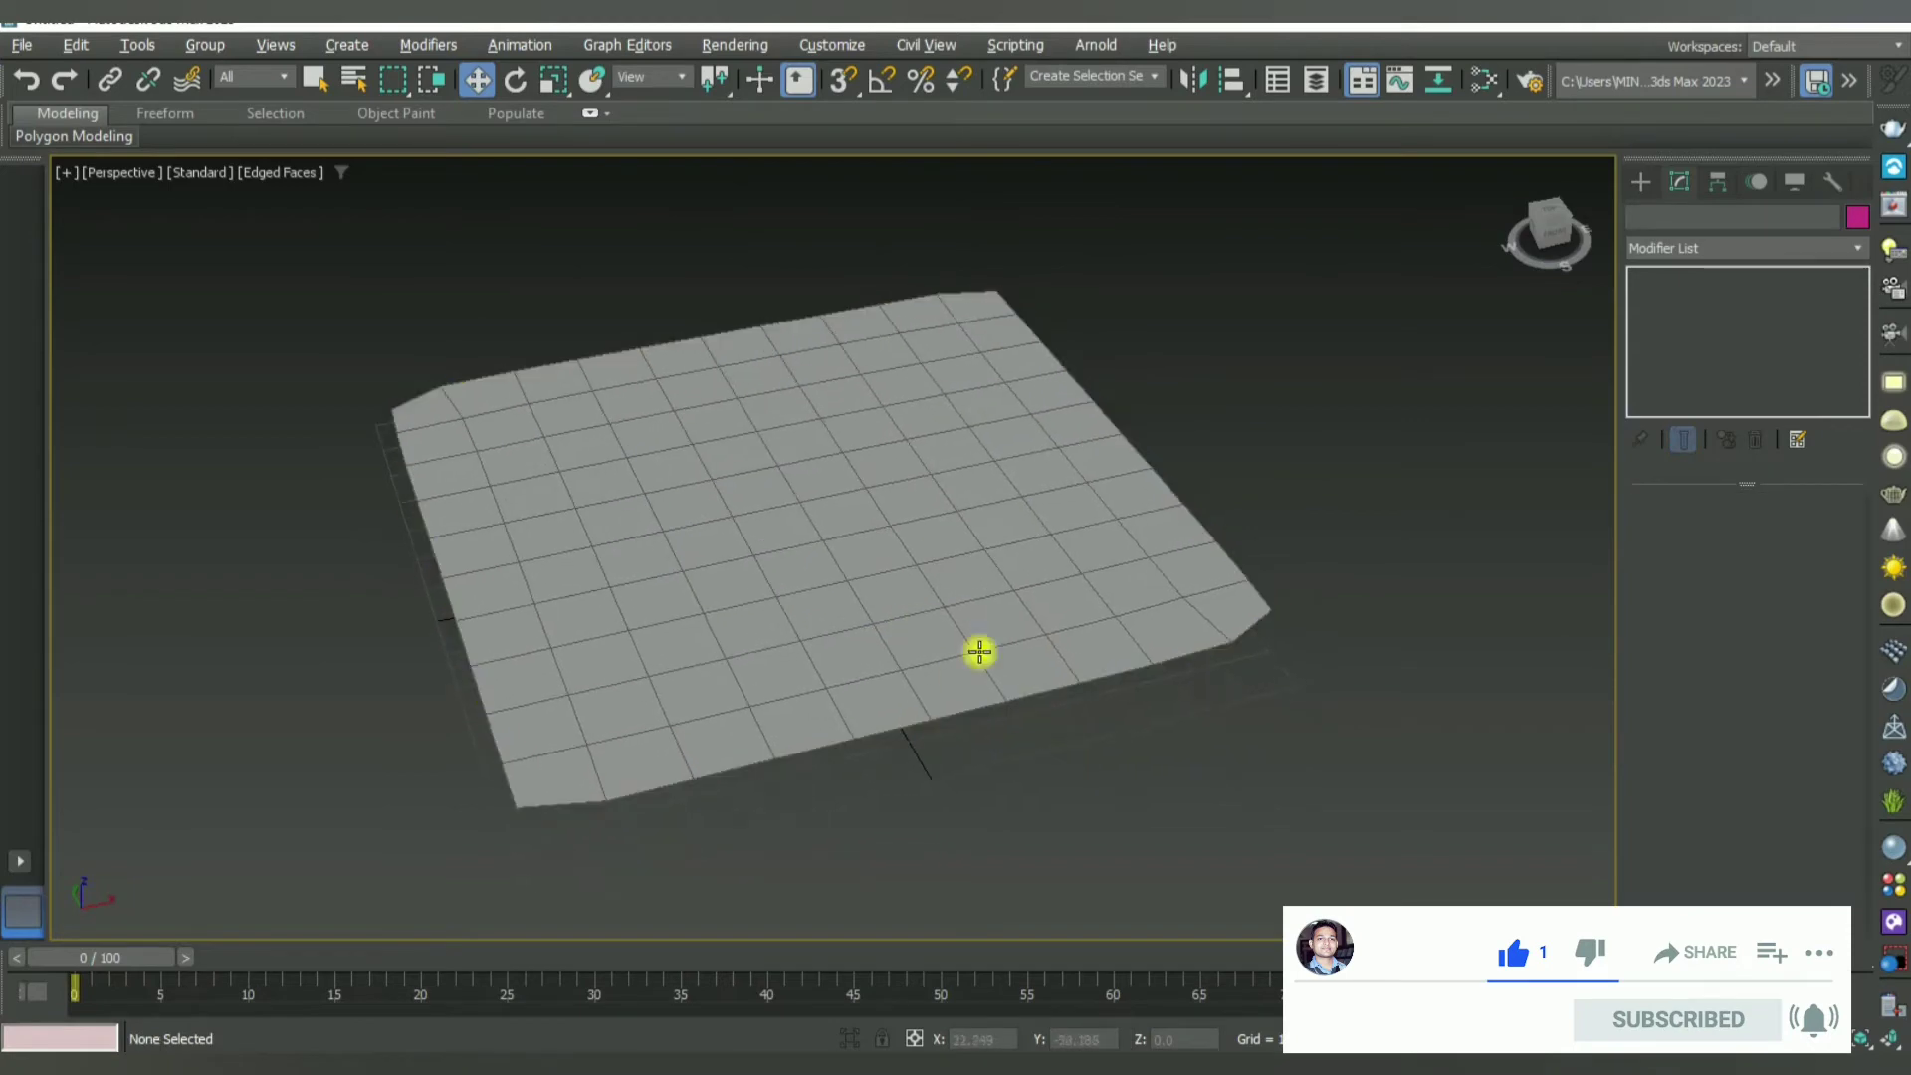
click(930, 560)
mouse_move(930, 559)
alt+middle_down()
mouse_move(1060, 761)
mouse_move(1036, 781)
mouse_move(1122, 797)
alt+middle_up()
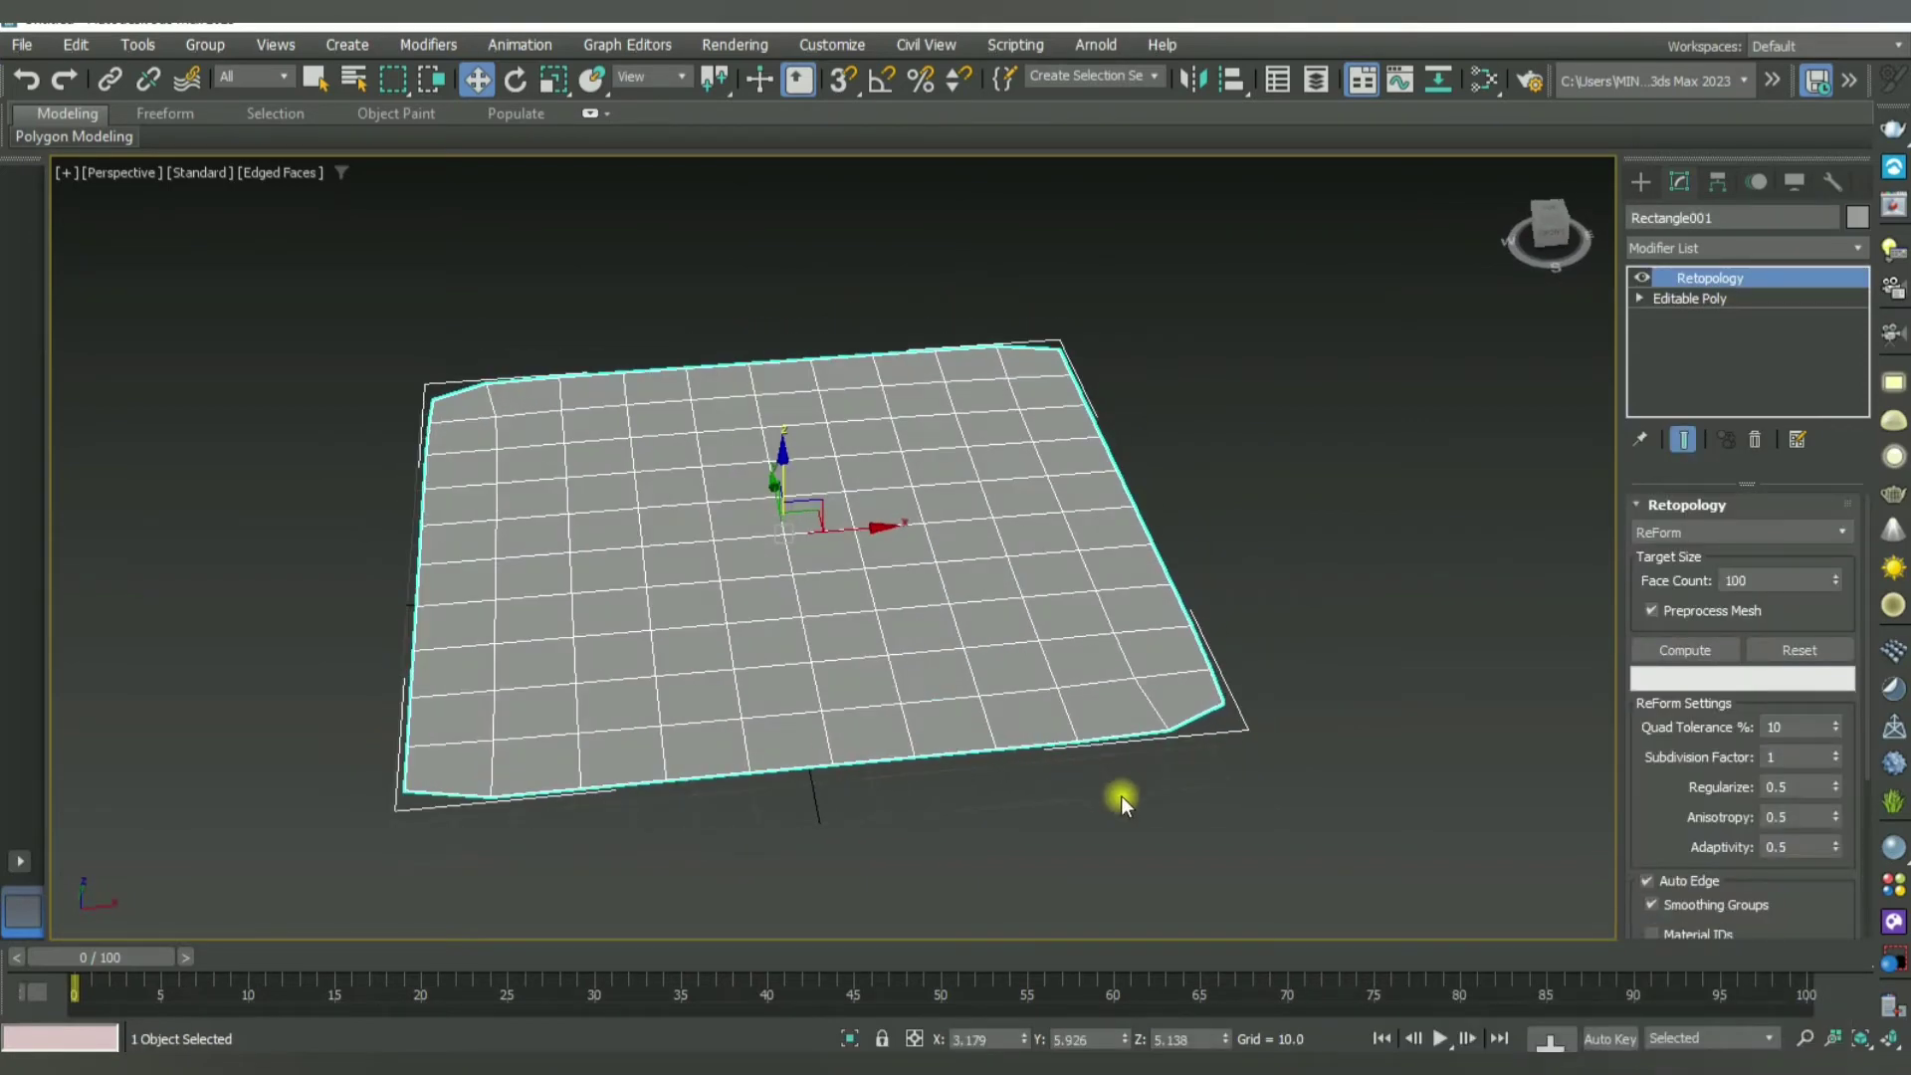
click(1436, 625)
middle_drag(1359, 648, 1289, 695)
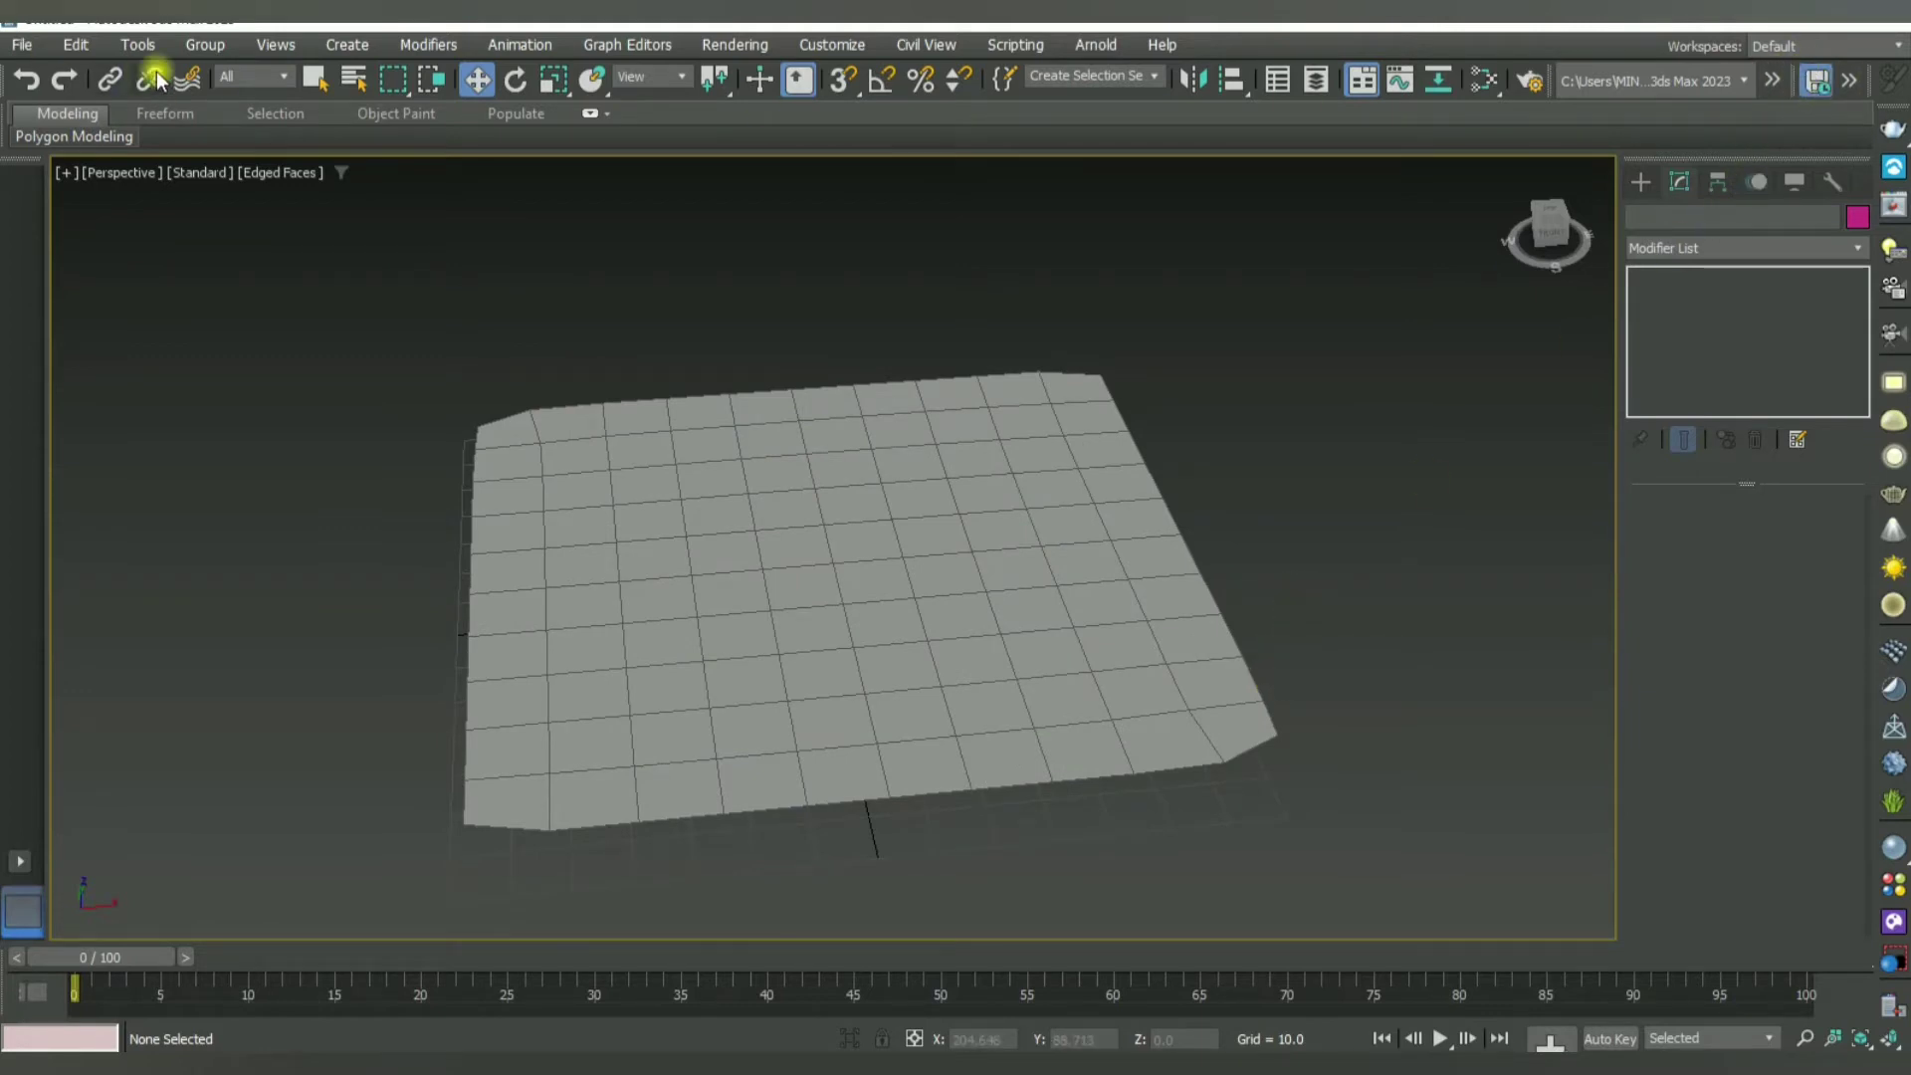
Step: Browse the File menu, then undock the three-icon toolbar into its own row
click(22, 44)
click(567, 338)
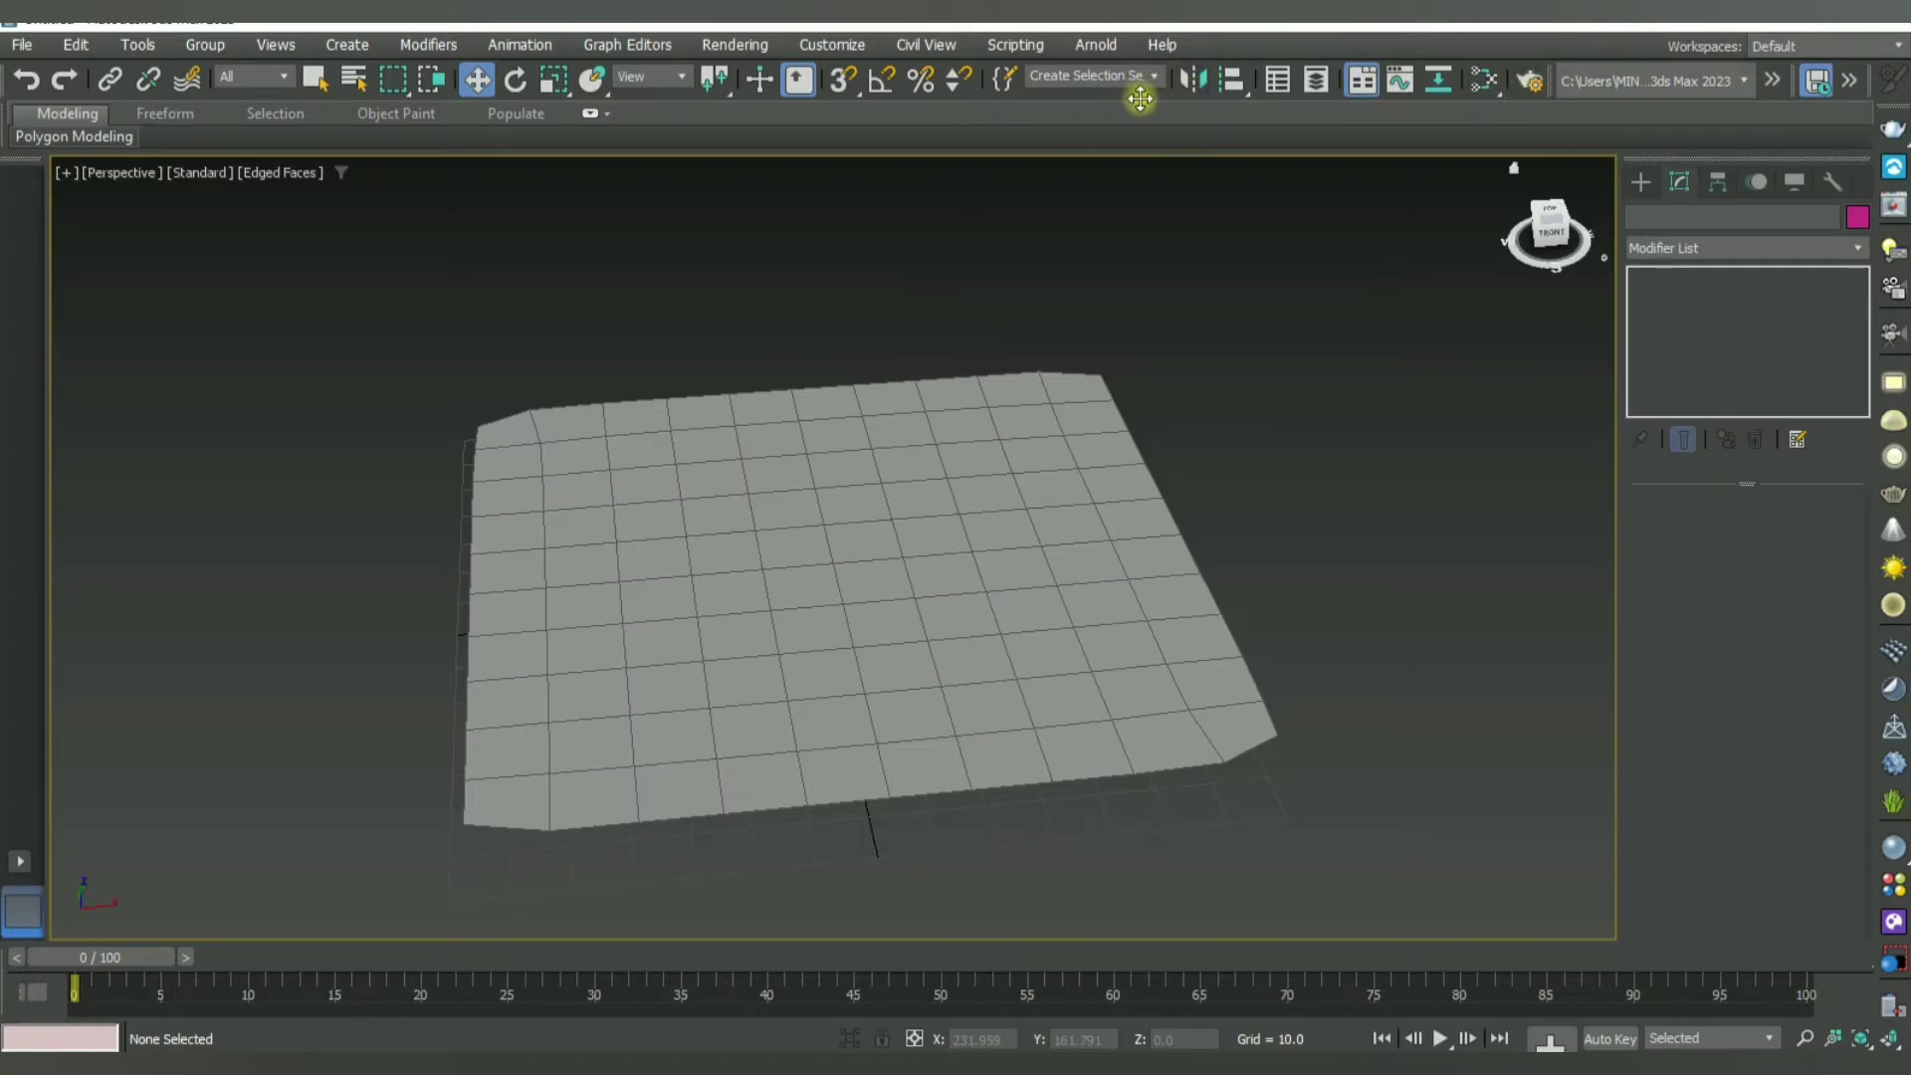
drag(1155, 92, 1072, 91)
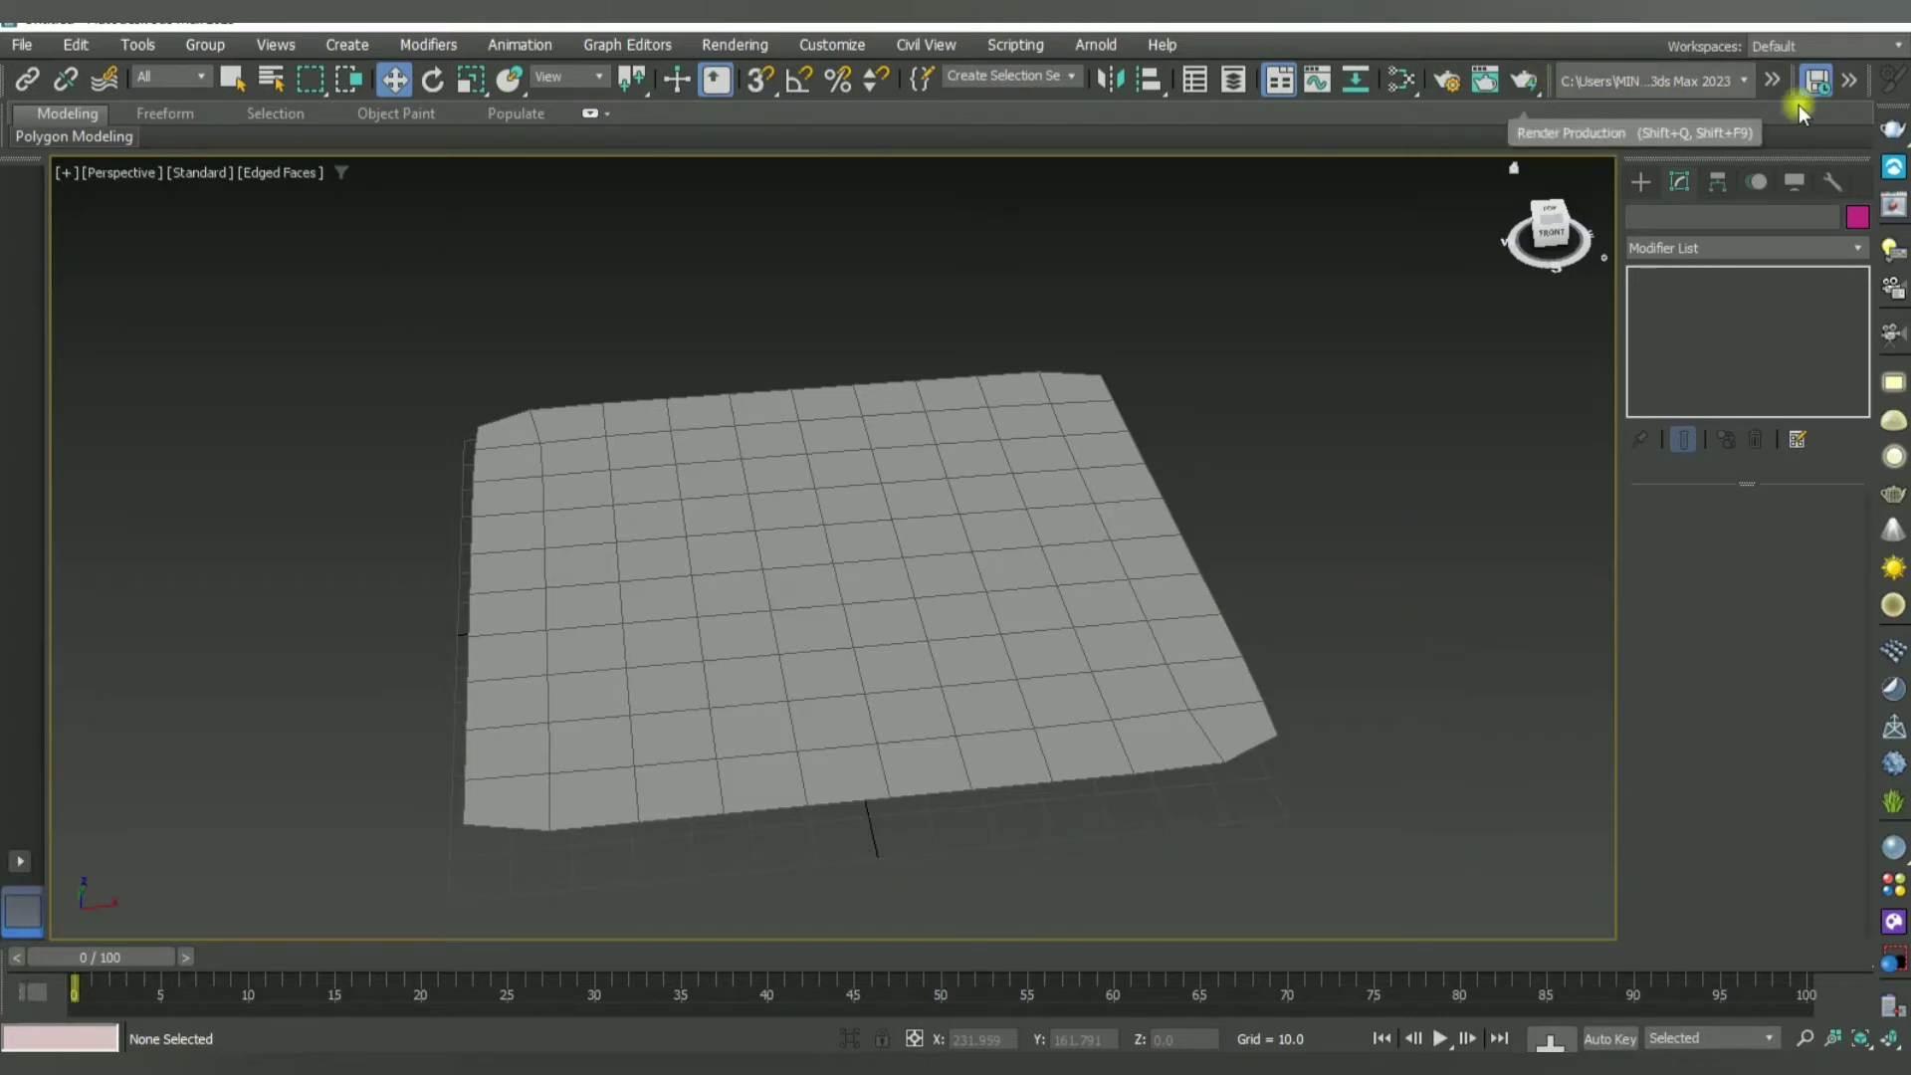
drag(1794, 80, 1437, 193)
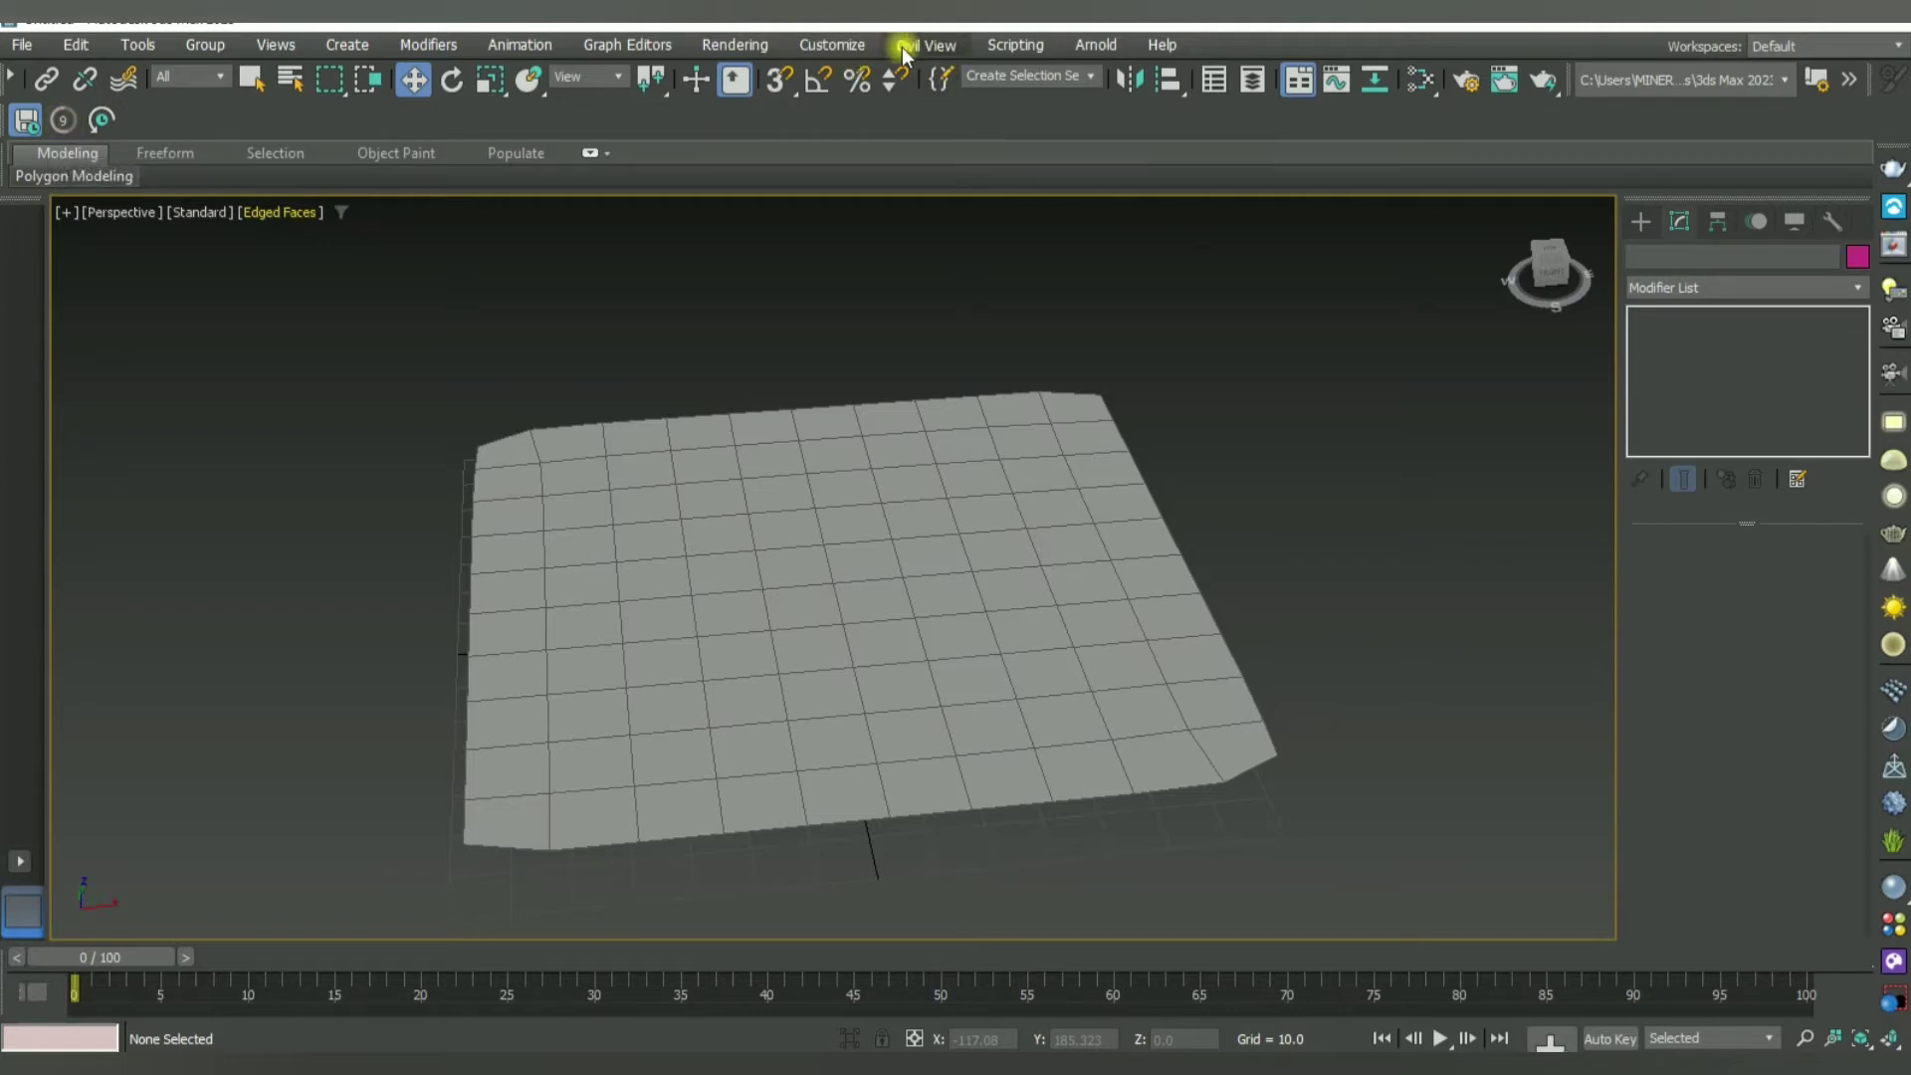
Step: Review the Files autobackup preferences, then reselect Rectangle001 and trigger an autobackup save
click(834, 46)
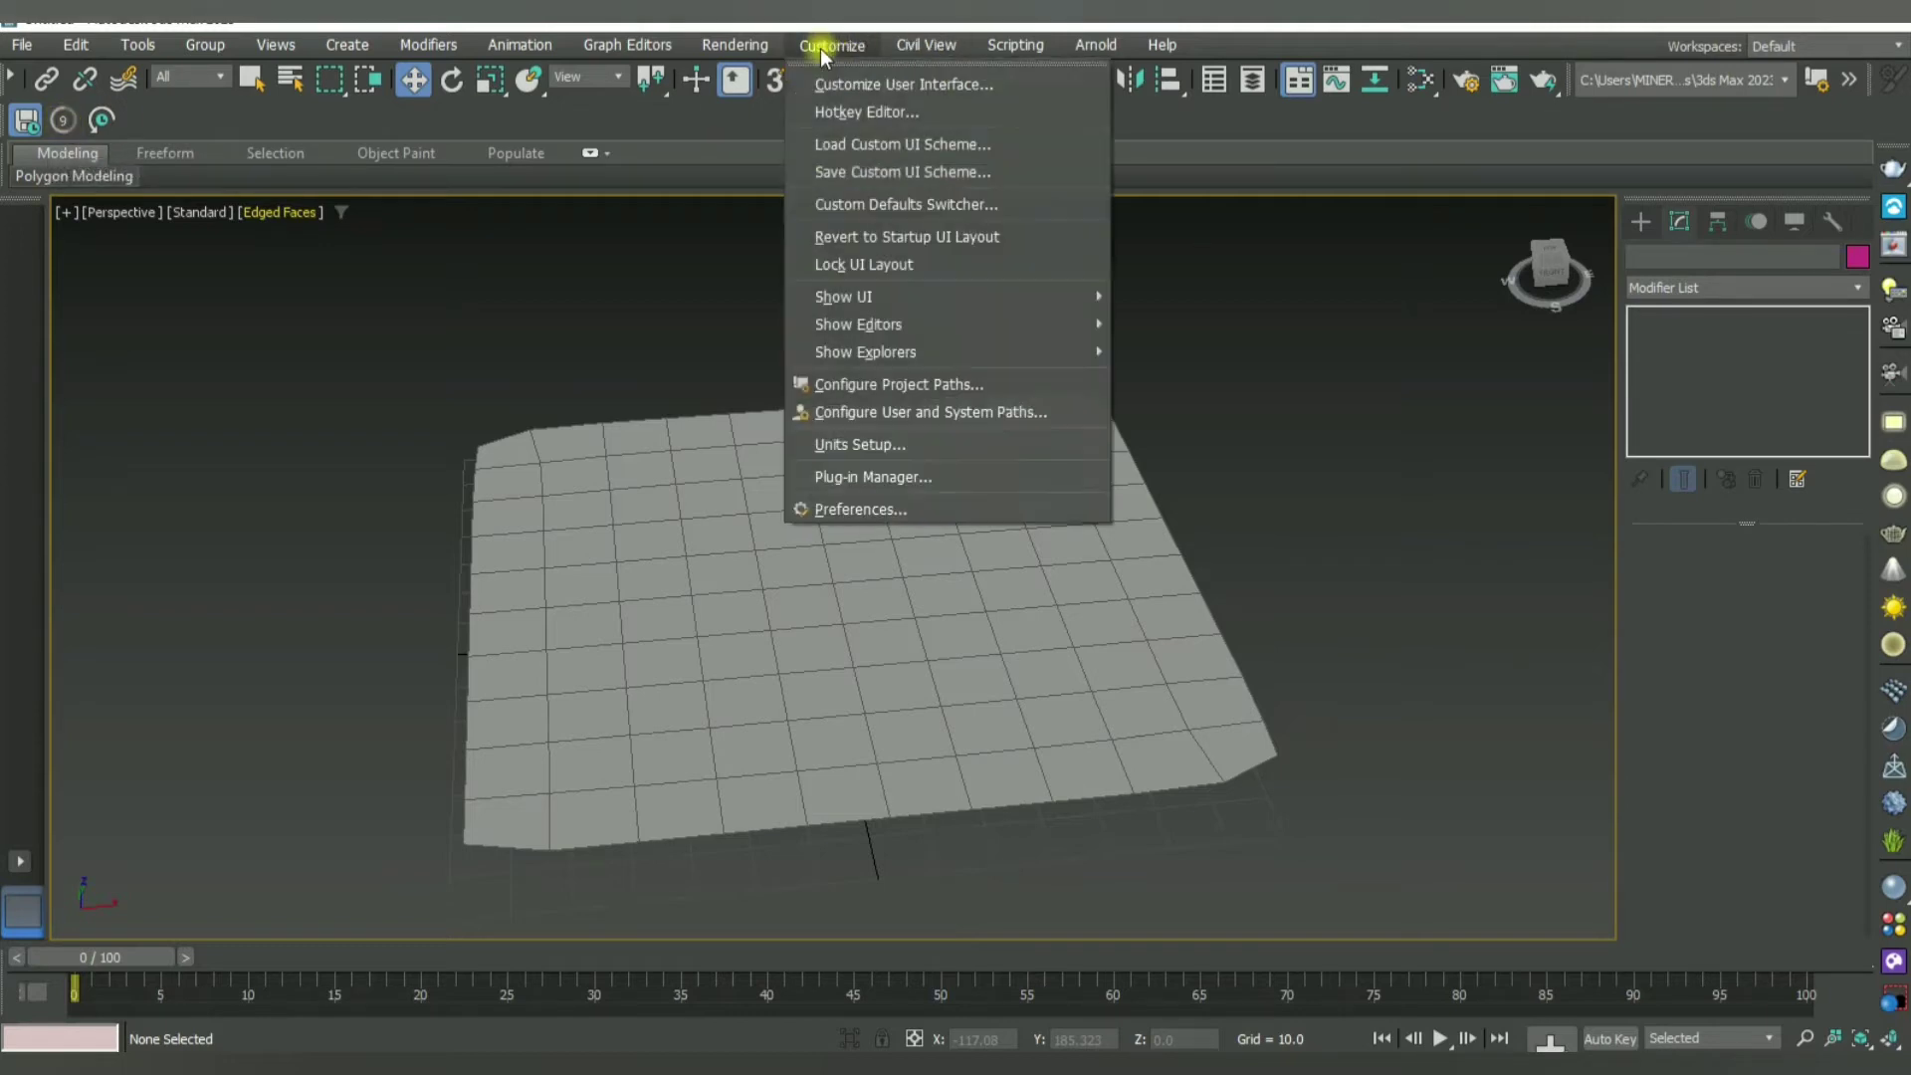
click(865, 509)
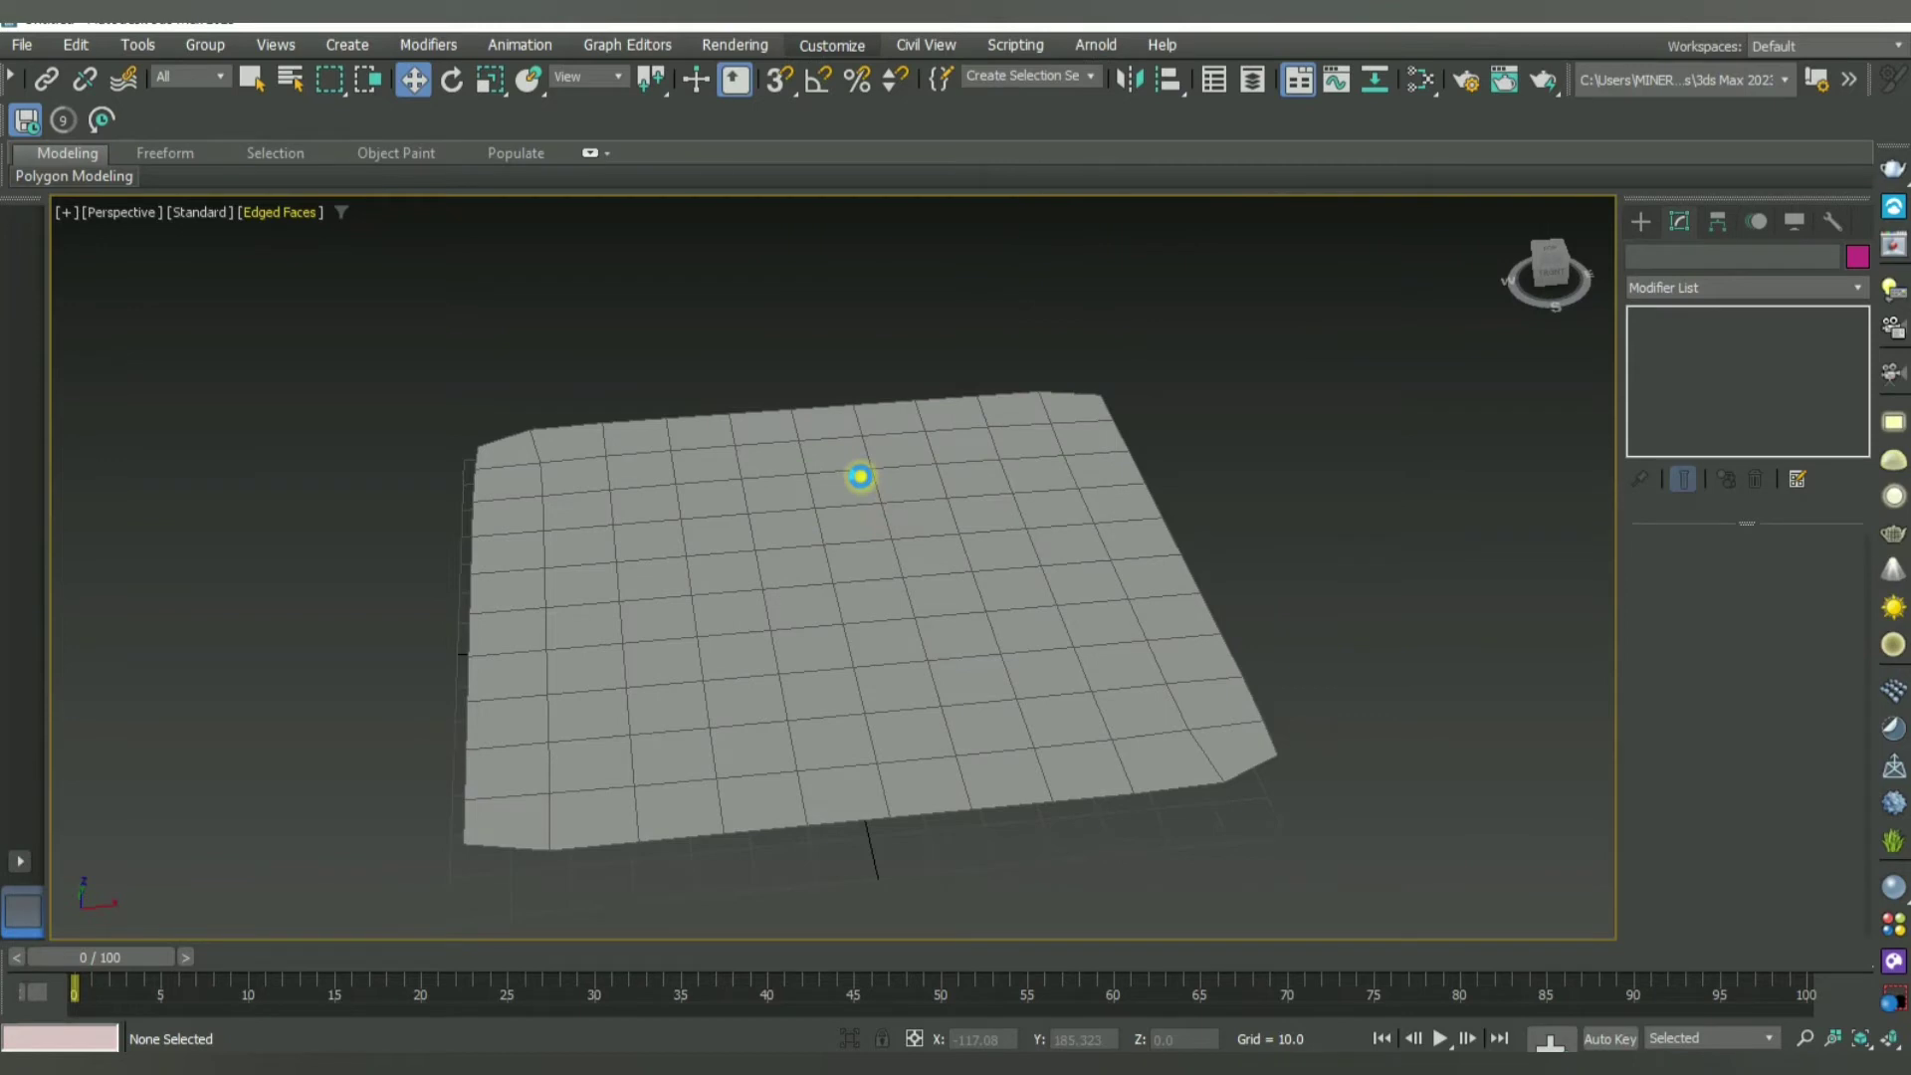
click(739, 231)
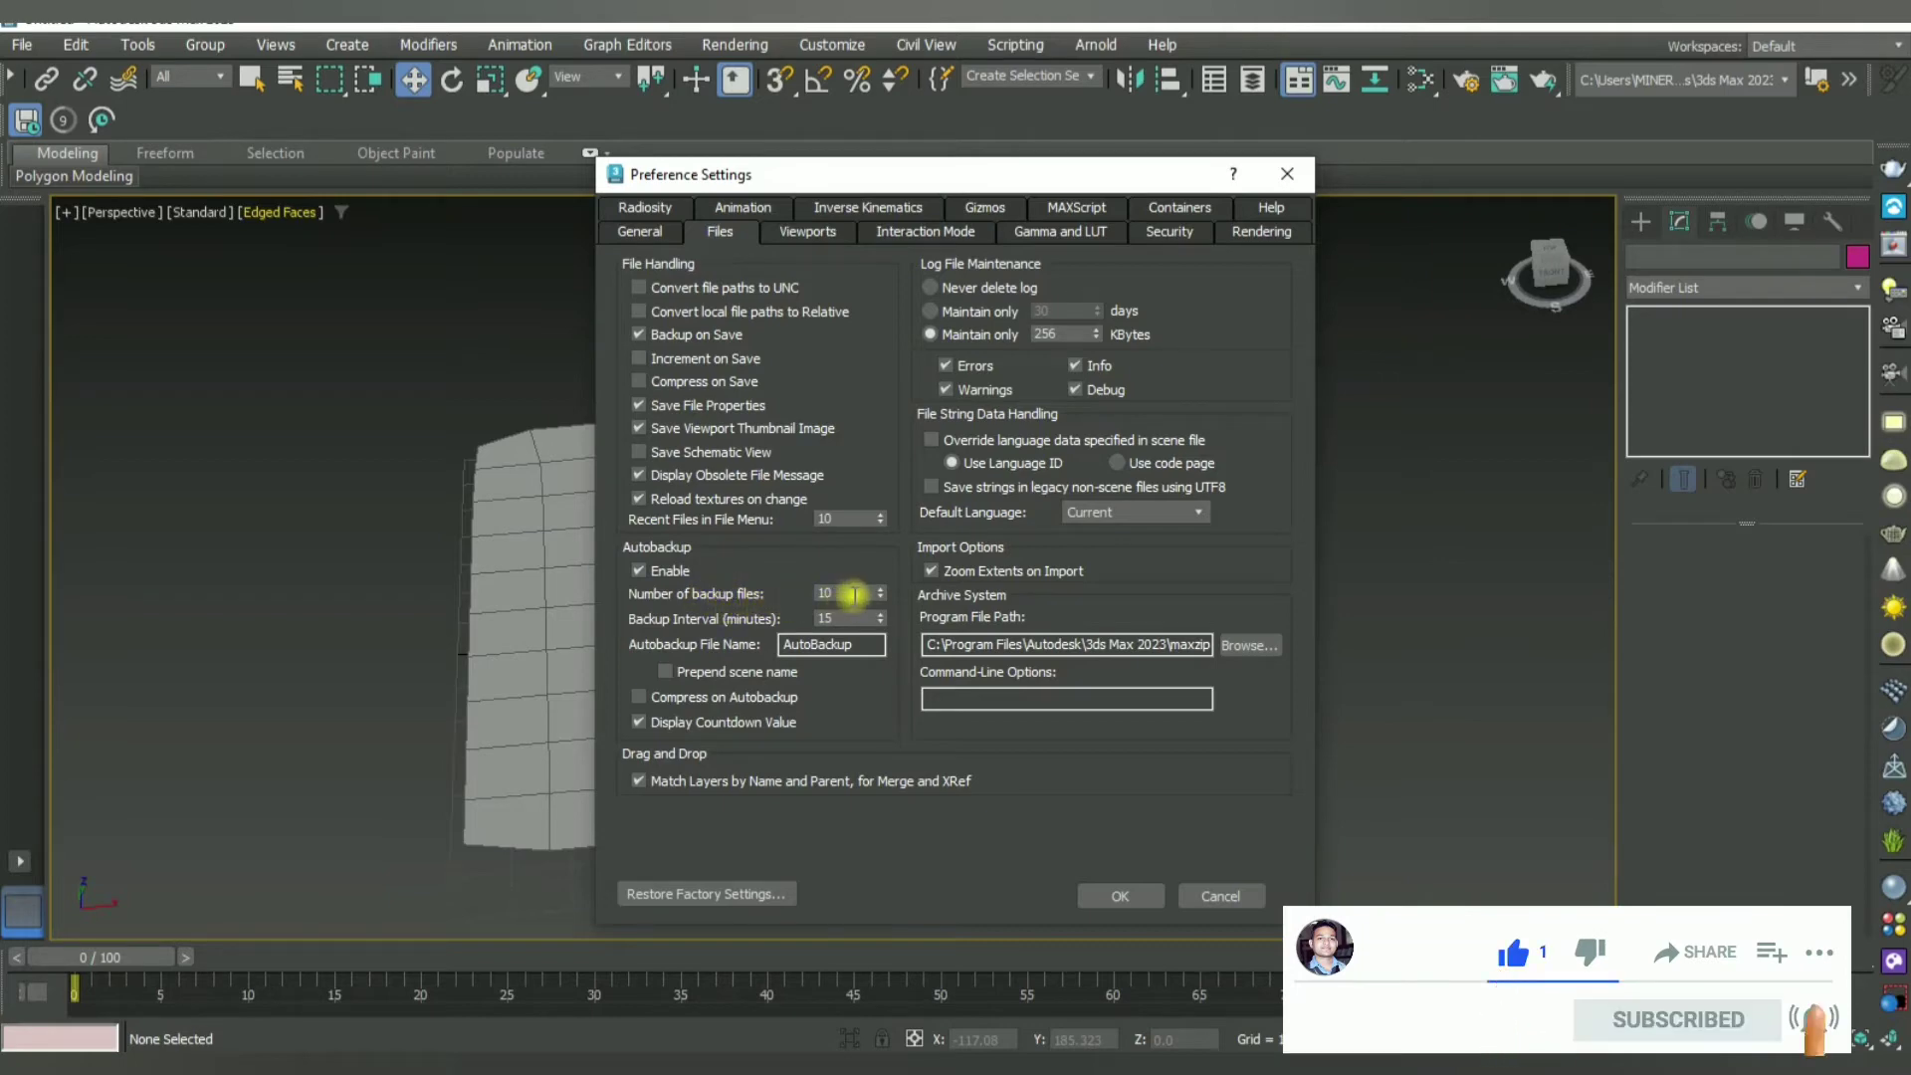
click(1215, 896)
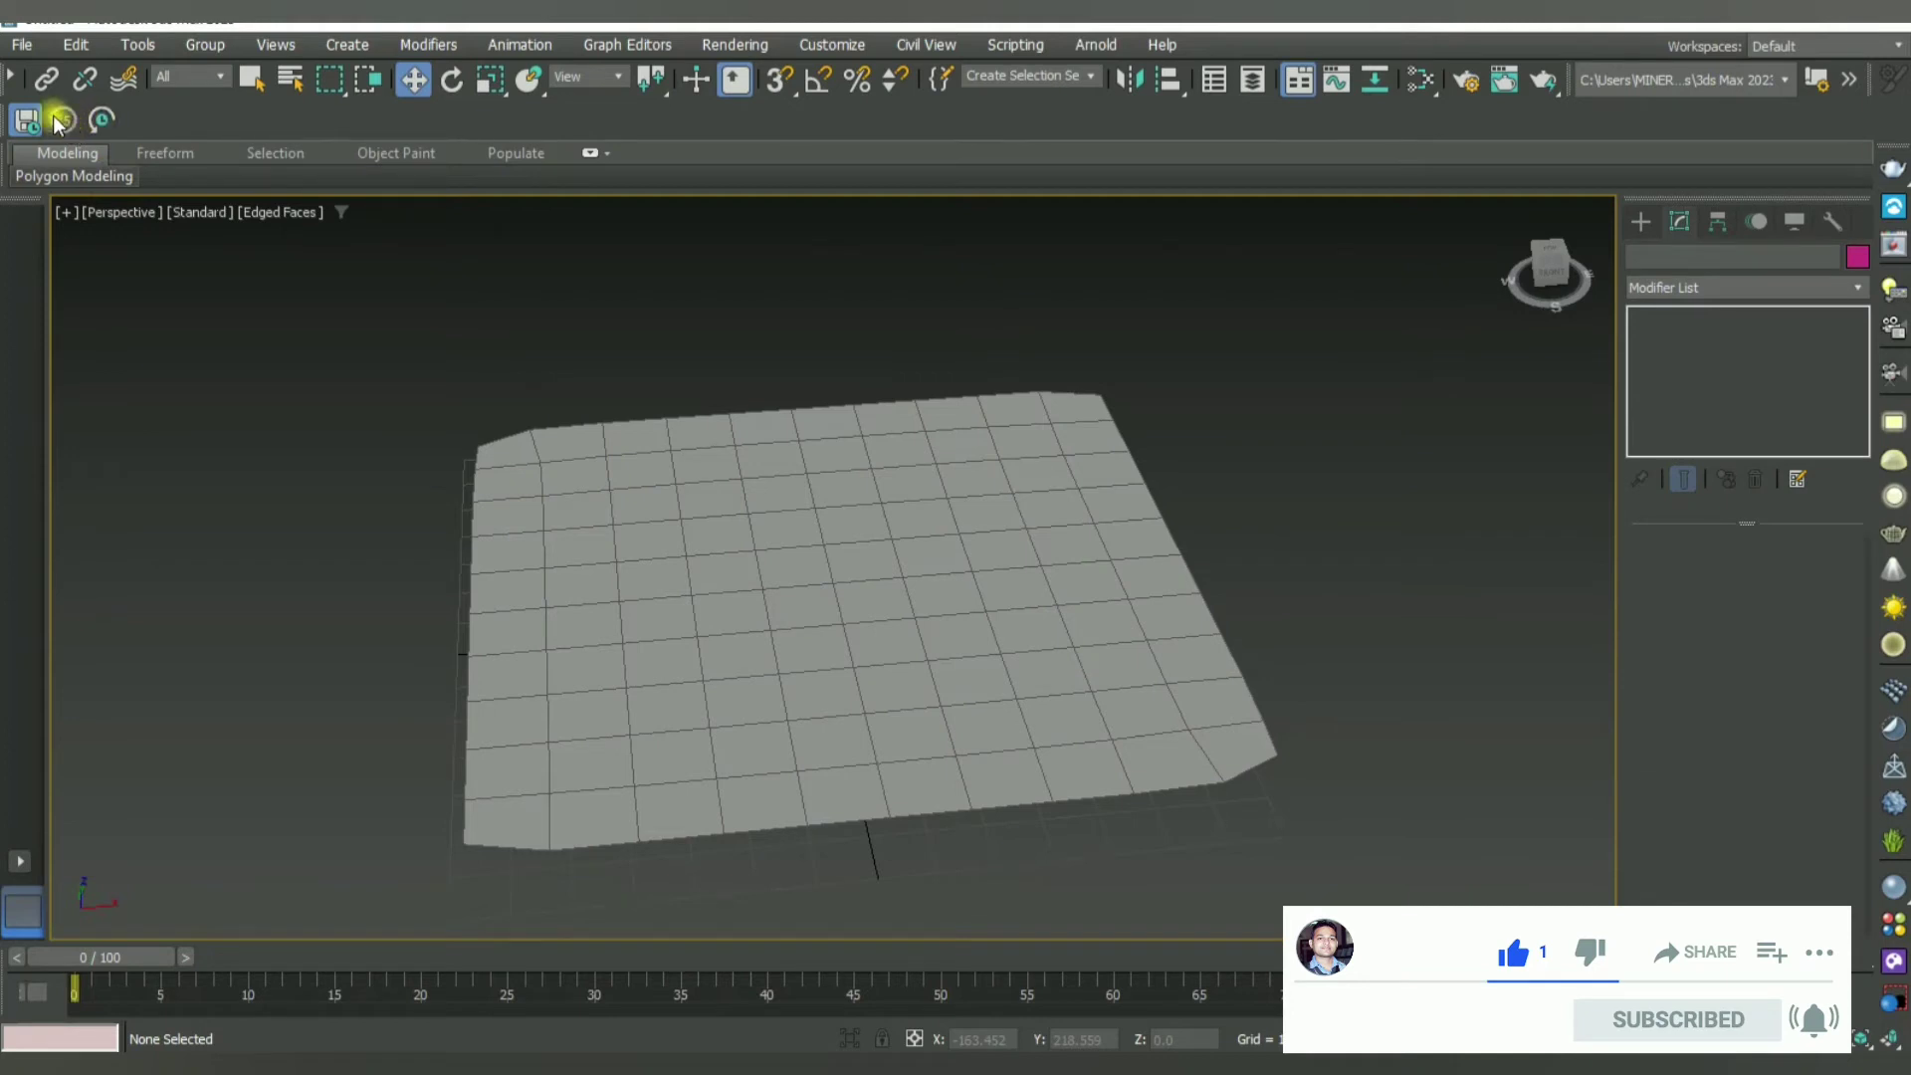
click(686, 557)
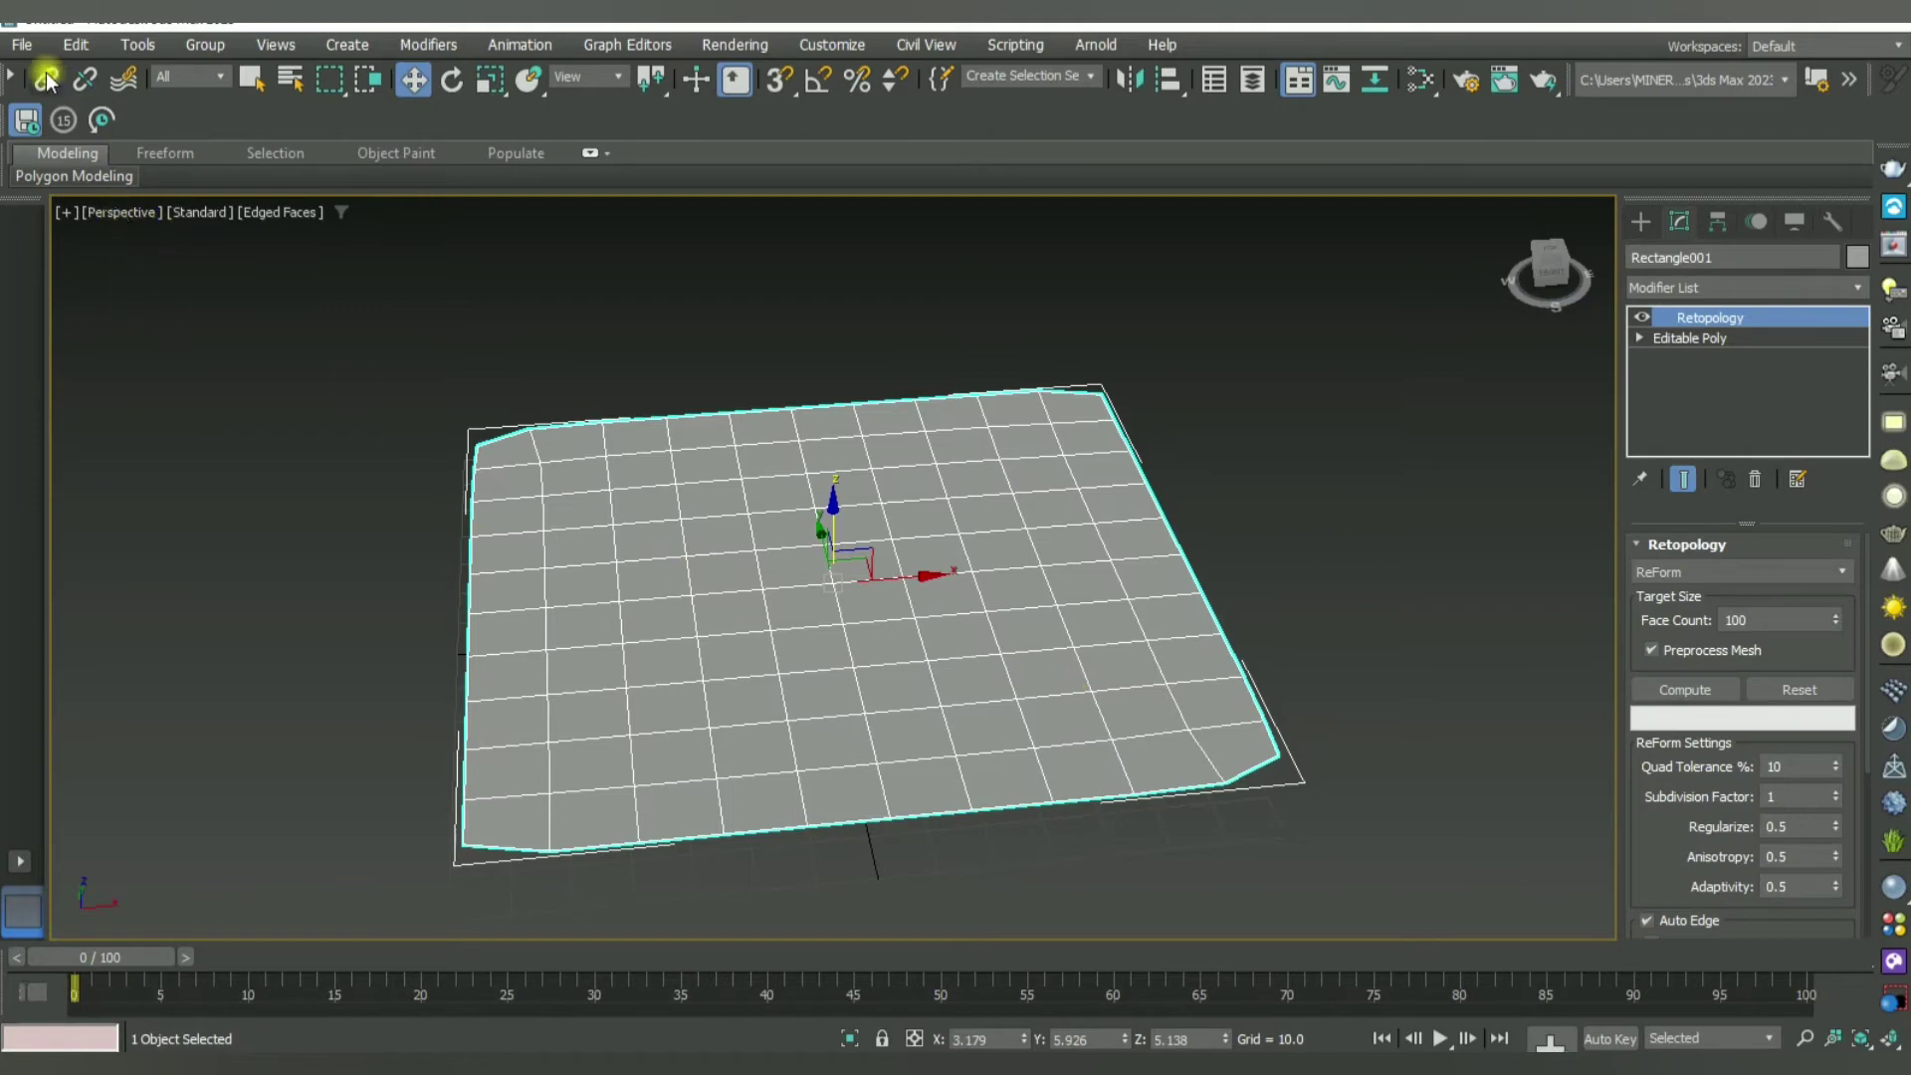
click(99, 121)
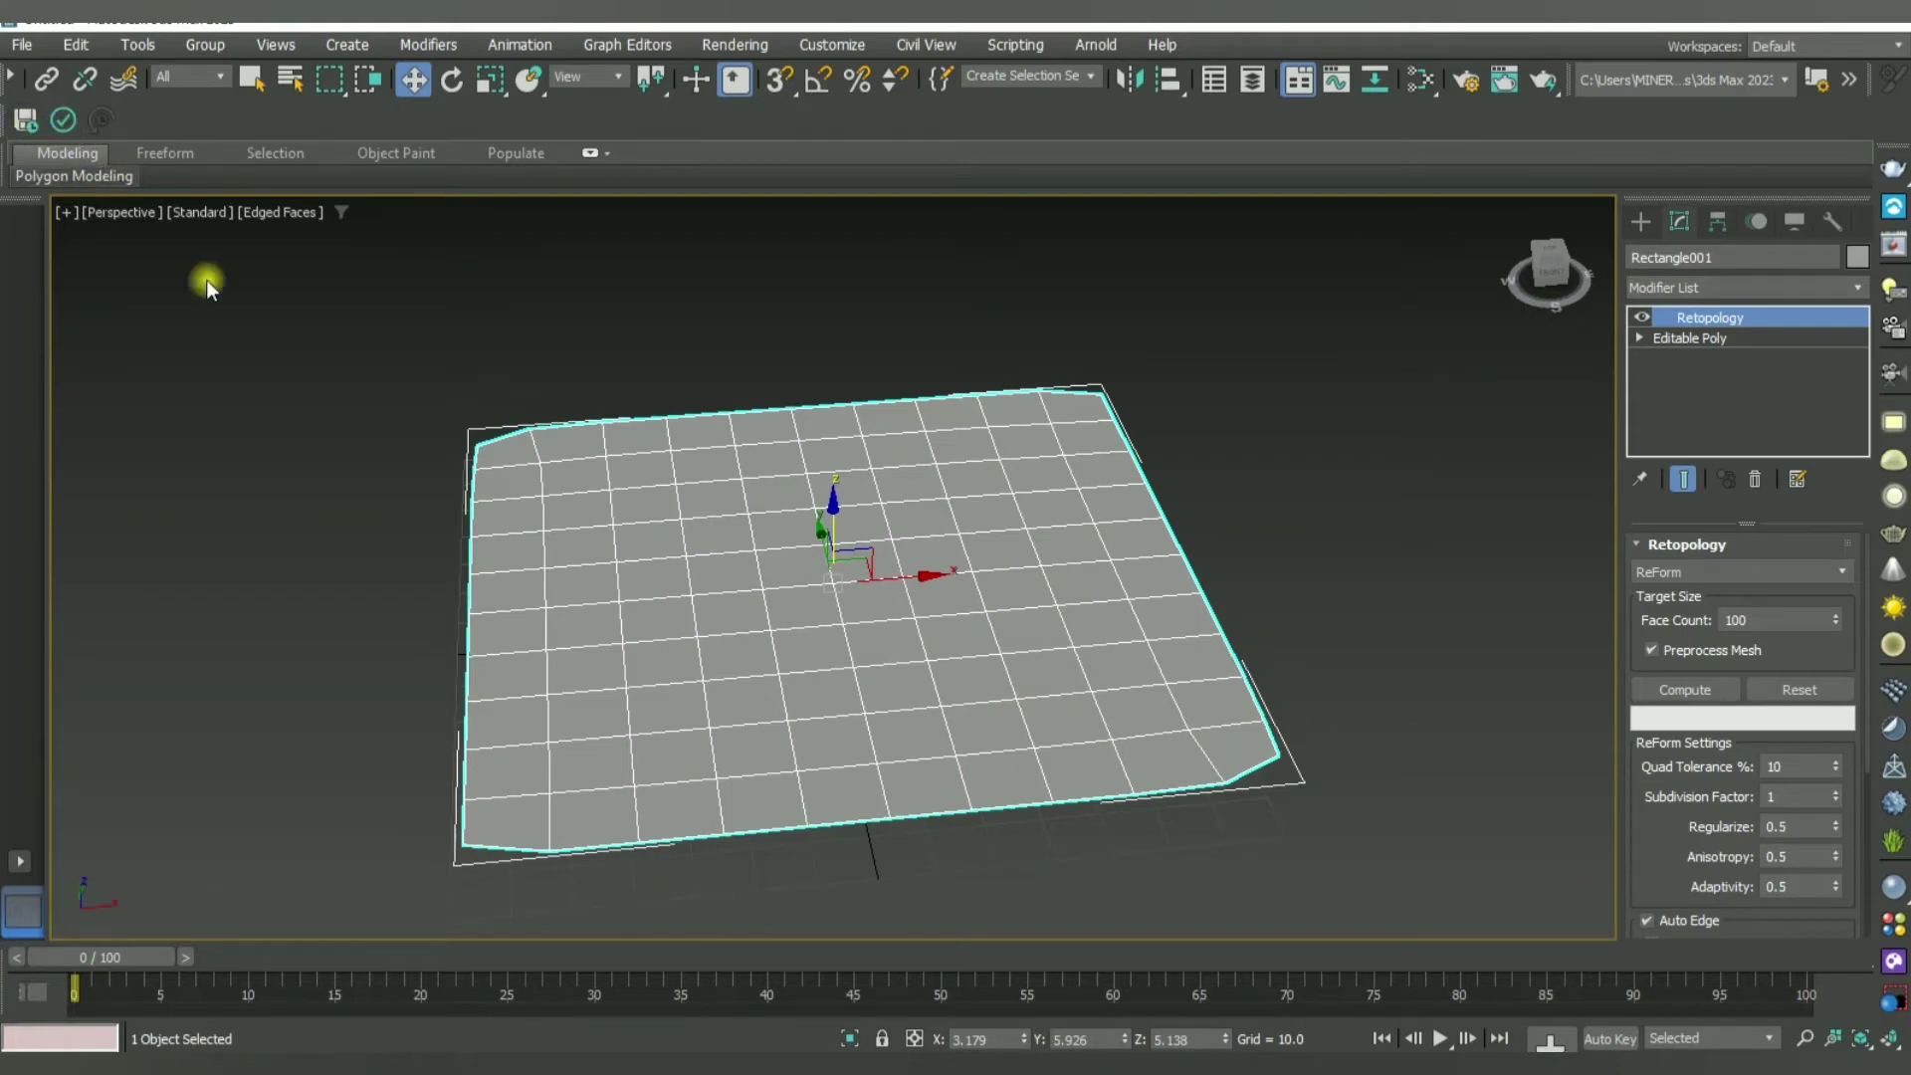
Step: Reselect Rectangle001, collapse its Retopology into the Editable Poly, and enter Vertex level
click(378, 420)
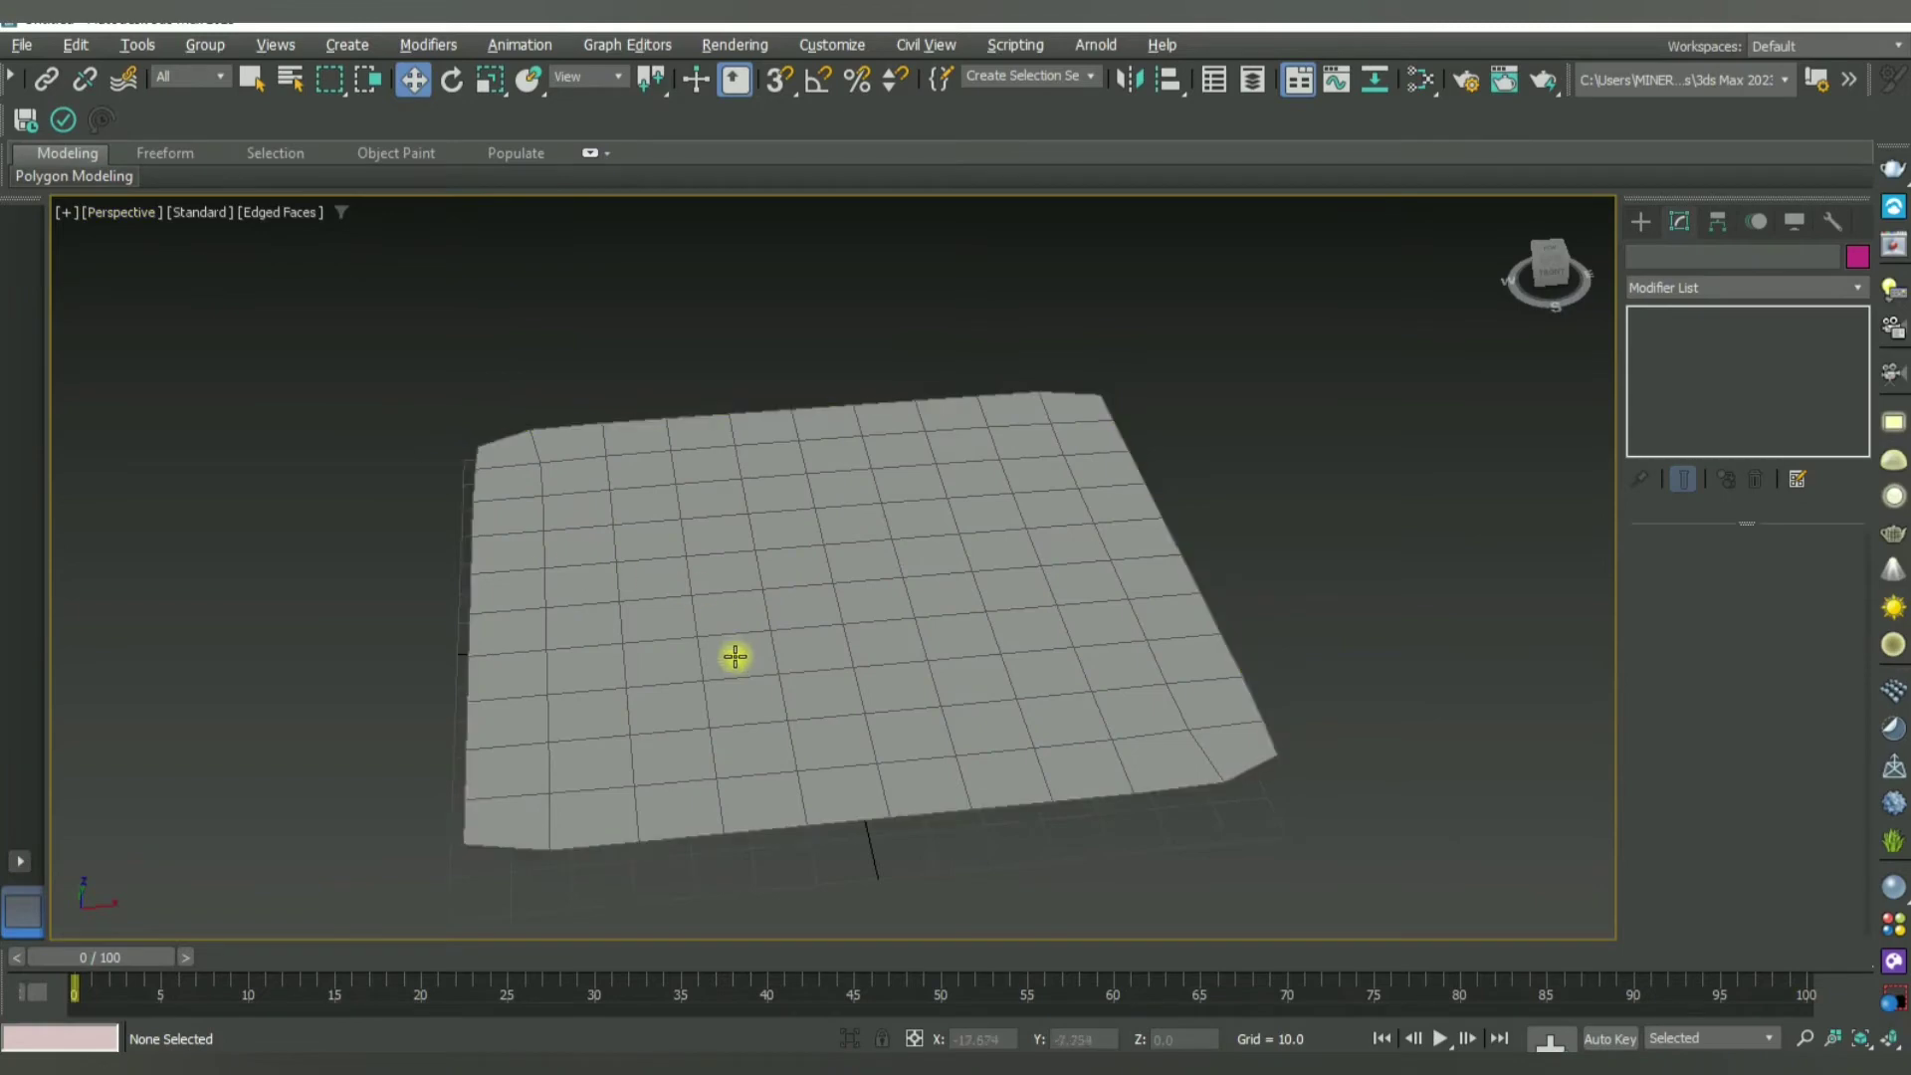
alt+middle_drag(734, 657, 804, 667)
click(804, 667)
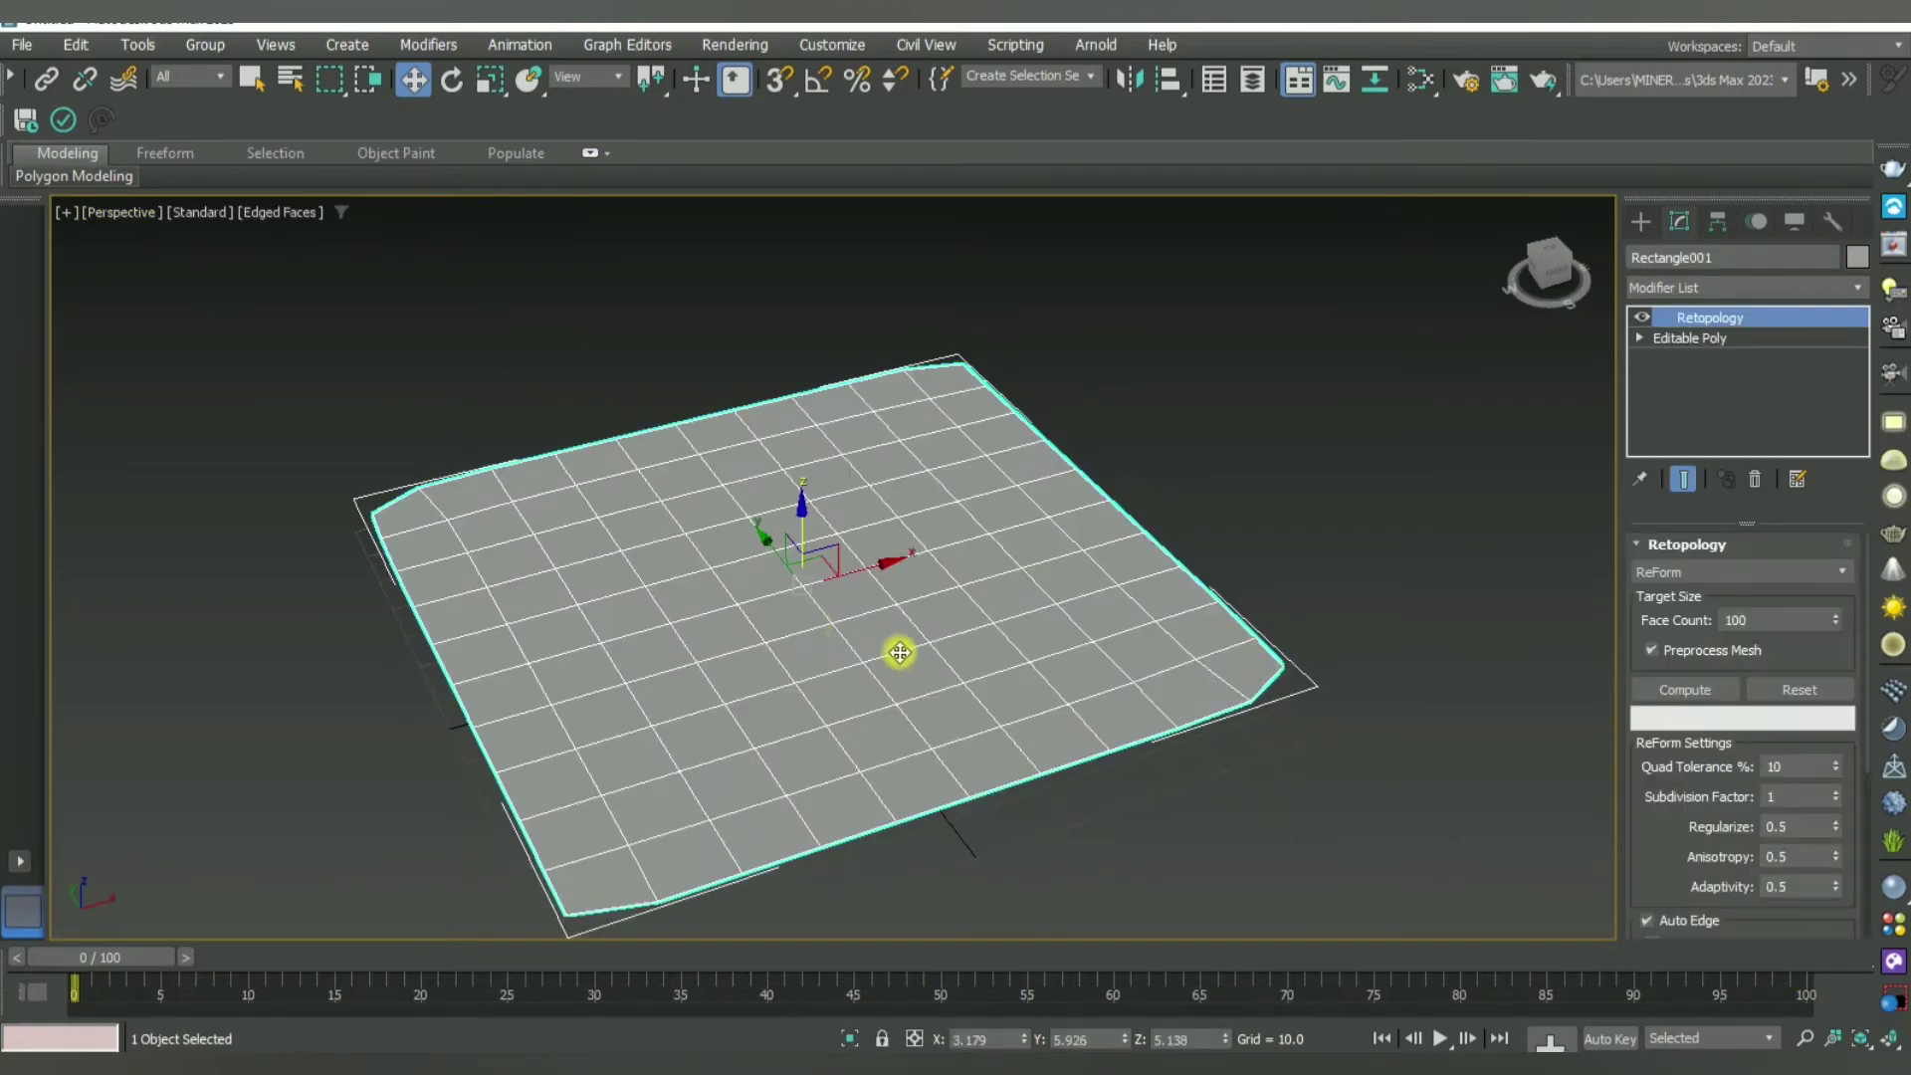
click(1639, 338)
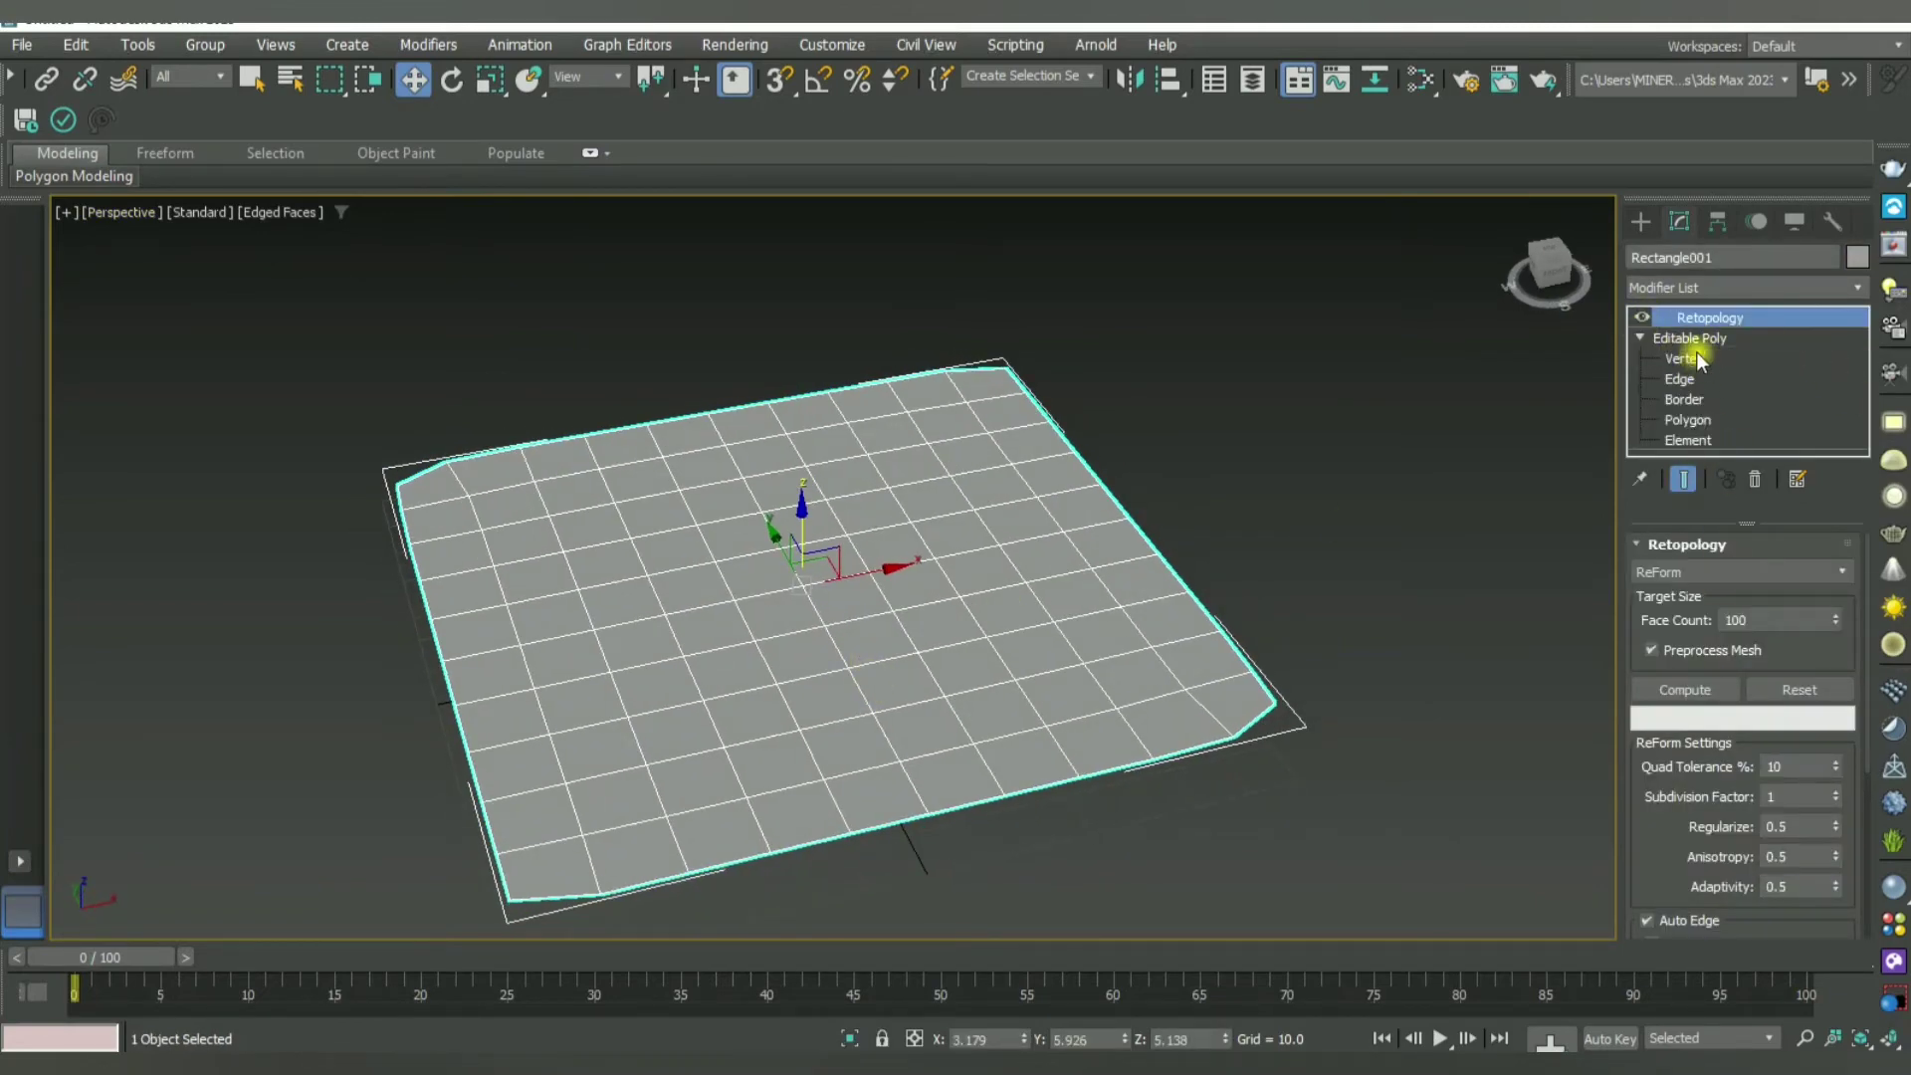
right_click(1692, 317)
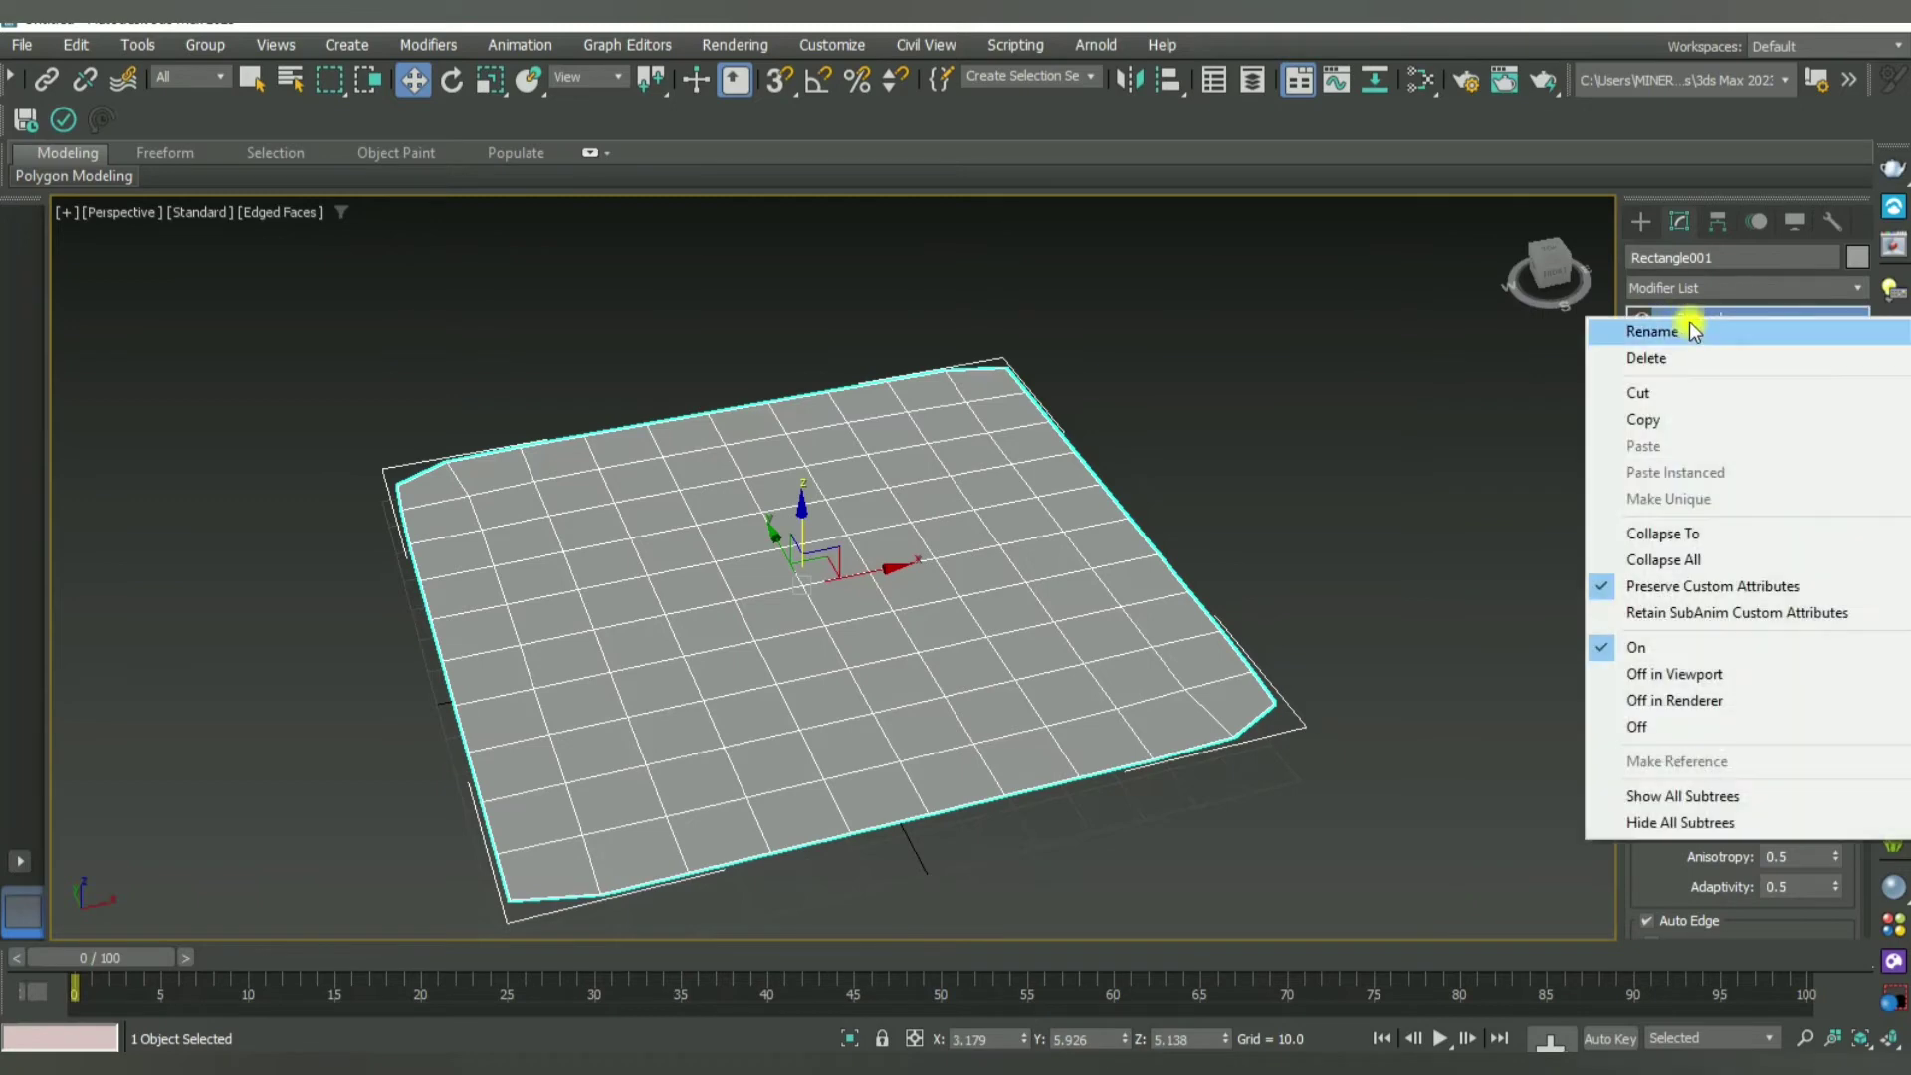
click(1692, 533)
click(1069, 659)
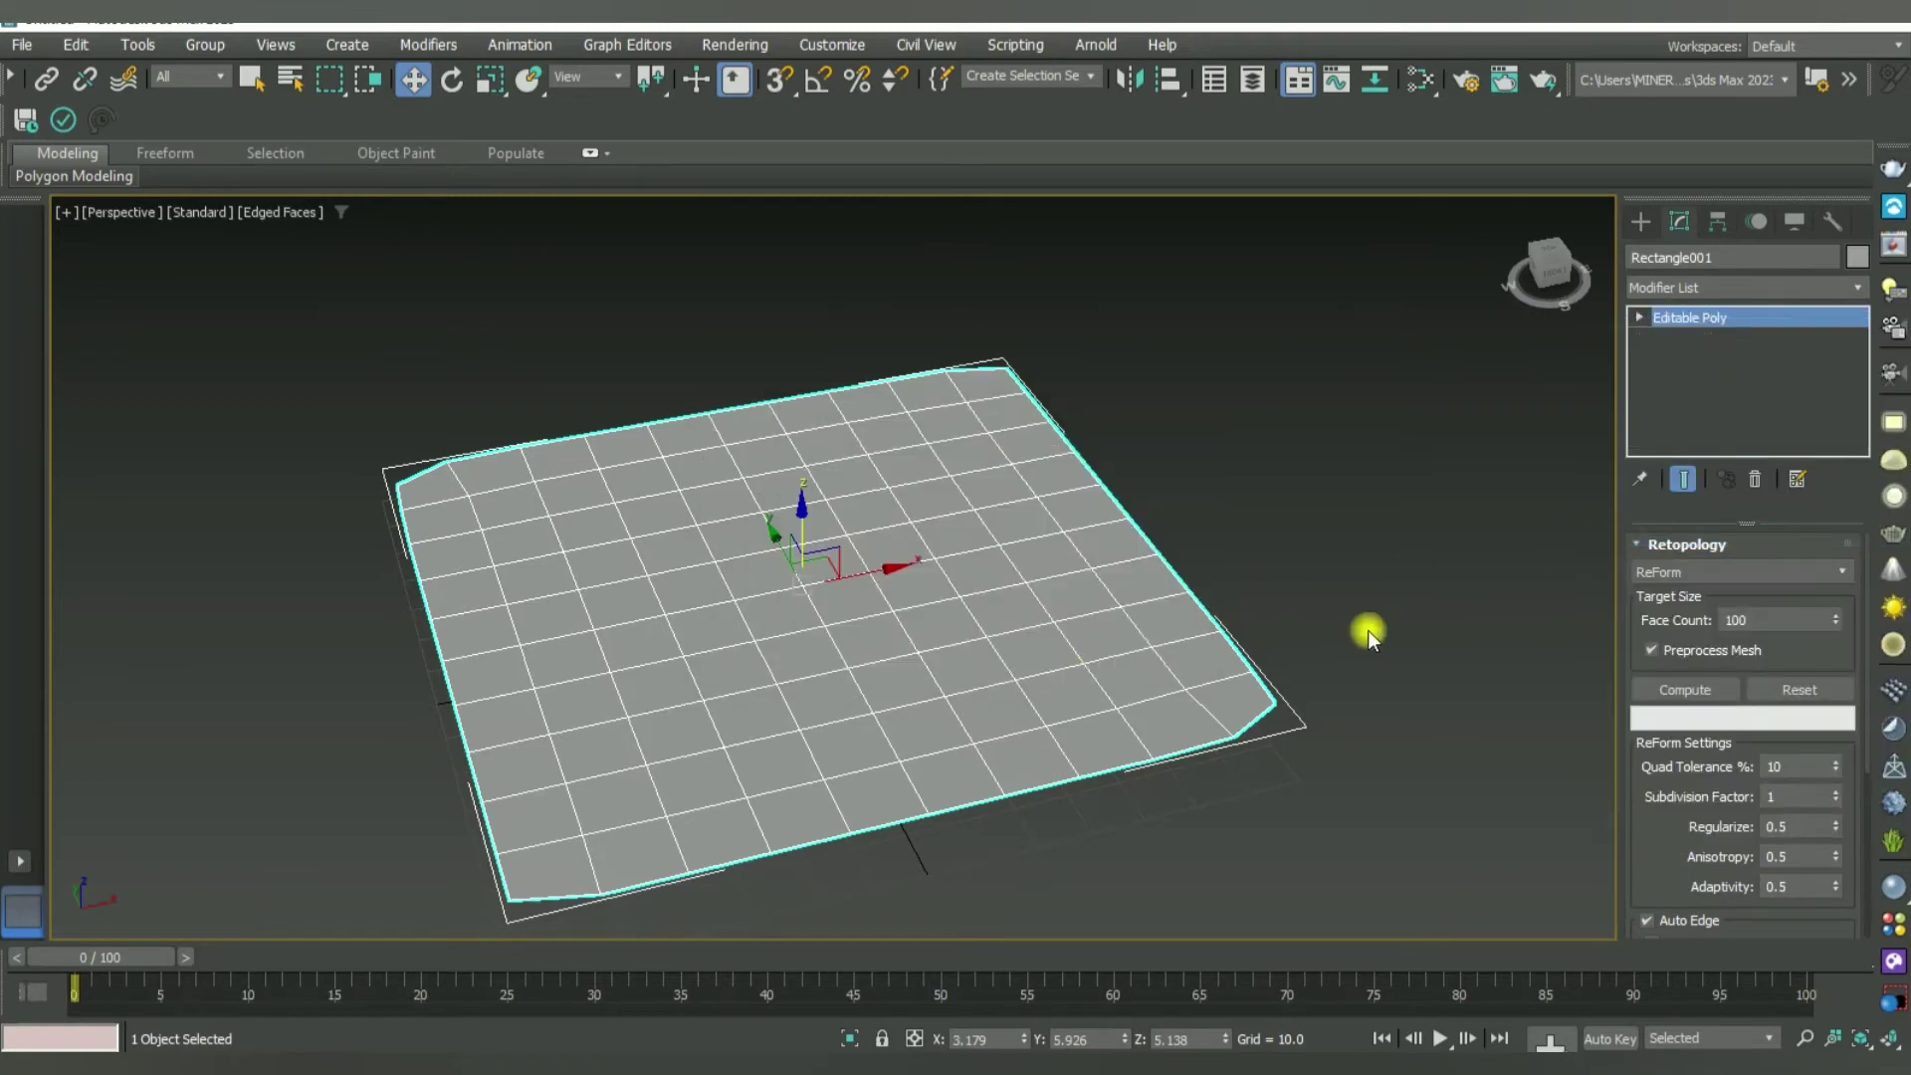
click(1680, 572)
Step: Tweak single vertices, then raise a 29-vertex band into a ridge for the chair back
click(760, 499)
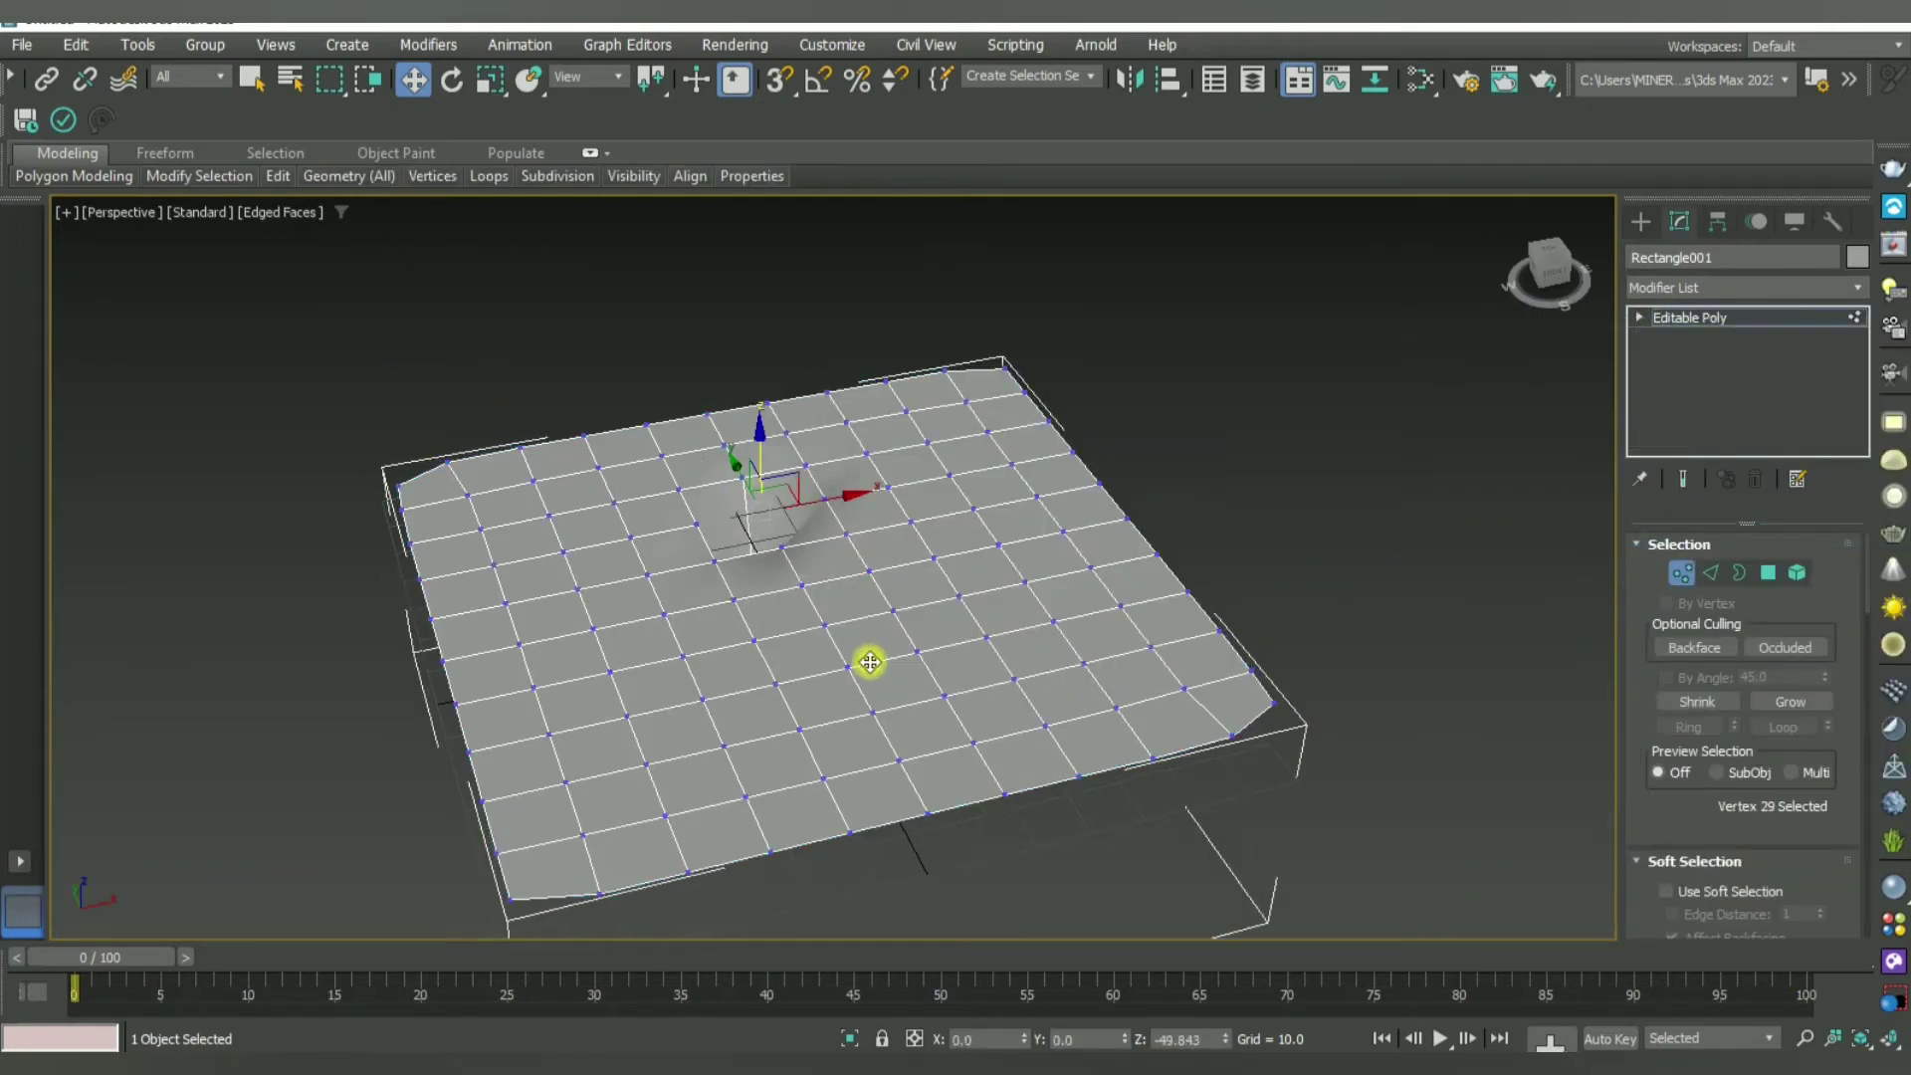
drag(869, 670, 811, 564)
mouse_move(929, 525)
mouse_down()
mouse_move(972, 563)
mouse_move(959, 444)
mouse_move(1099, 545)
mouse_up()
drag(1305, 504, 849, 734)
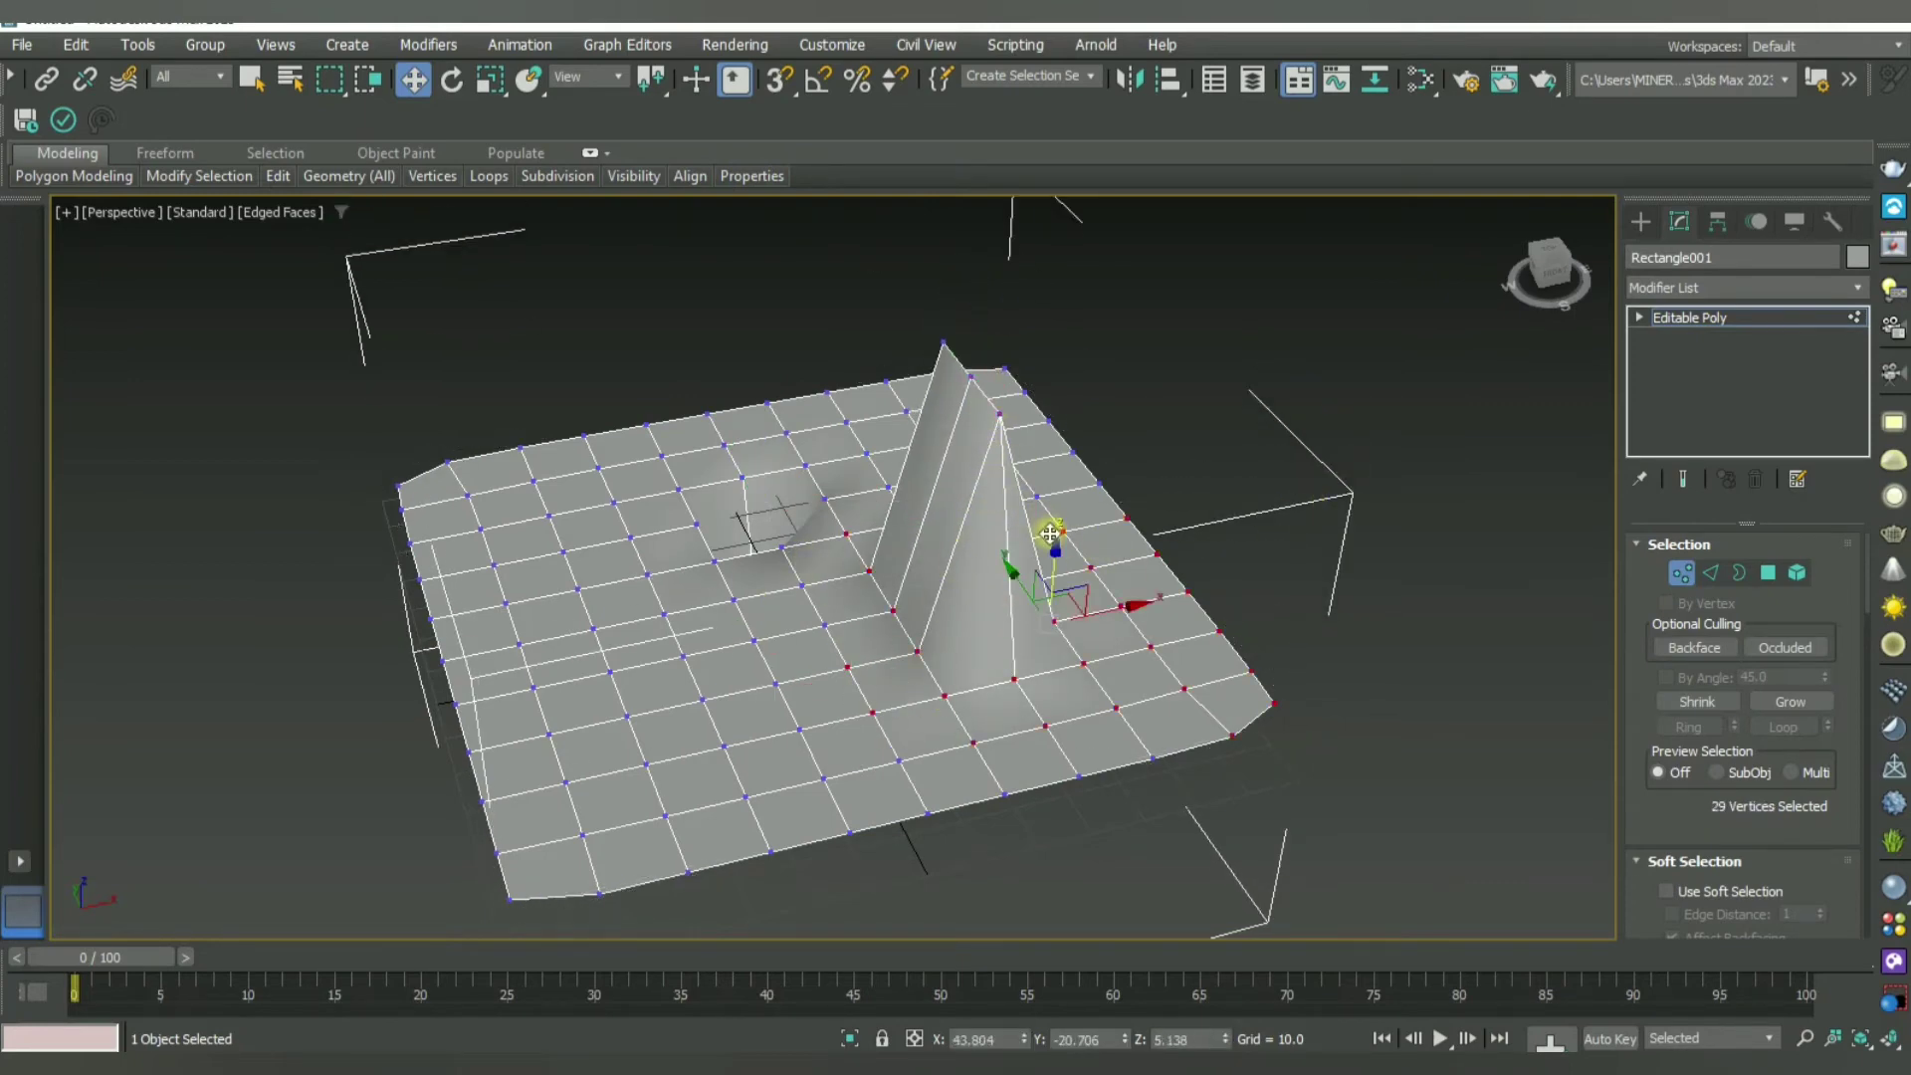
drag(1052, 543, 1100, 235)
click(1301, 546)
alt+middle_drag(1301, 546, 1194, 498)
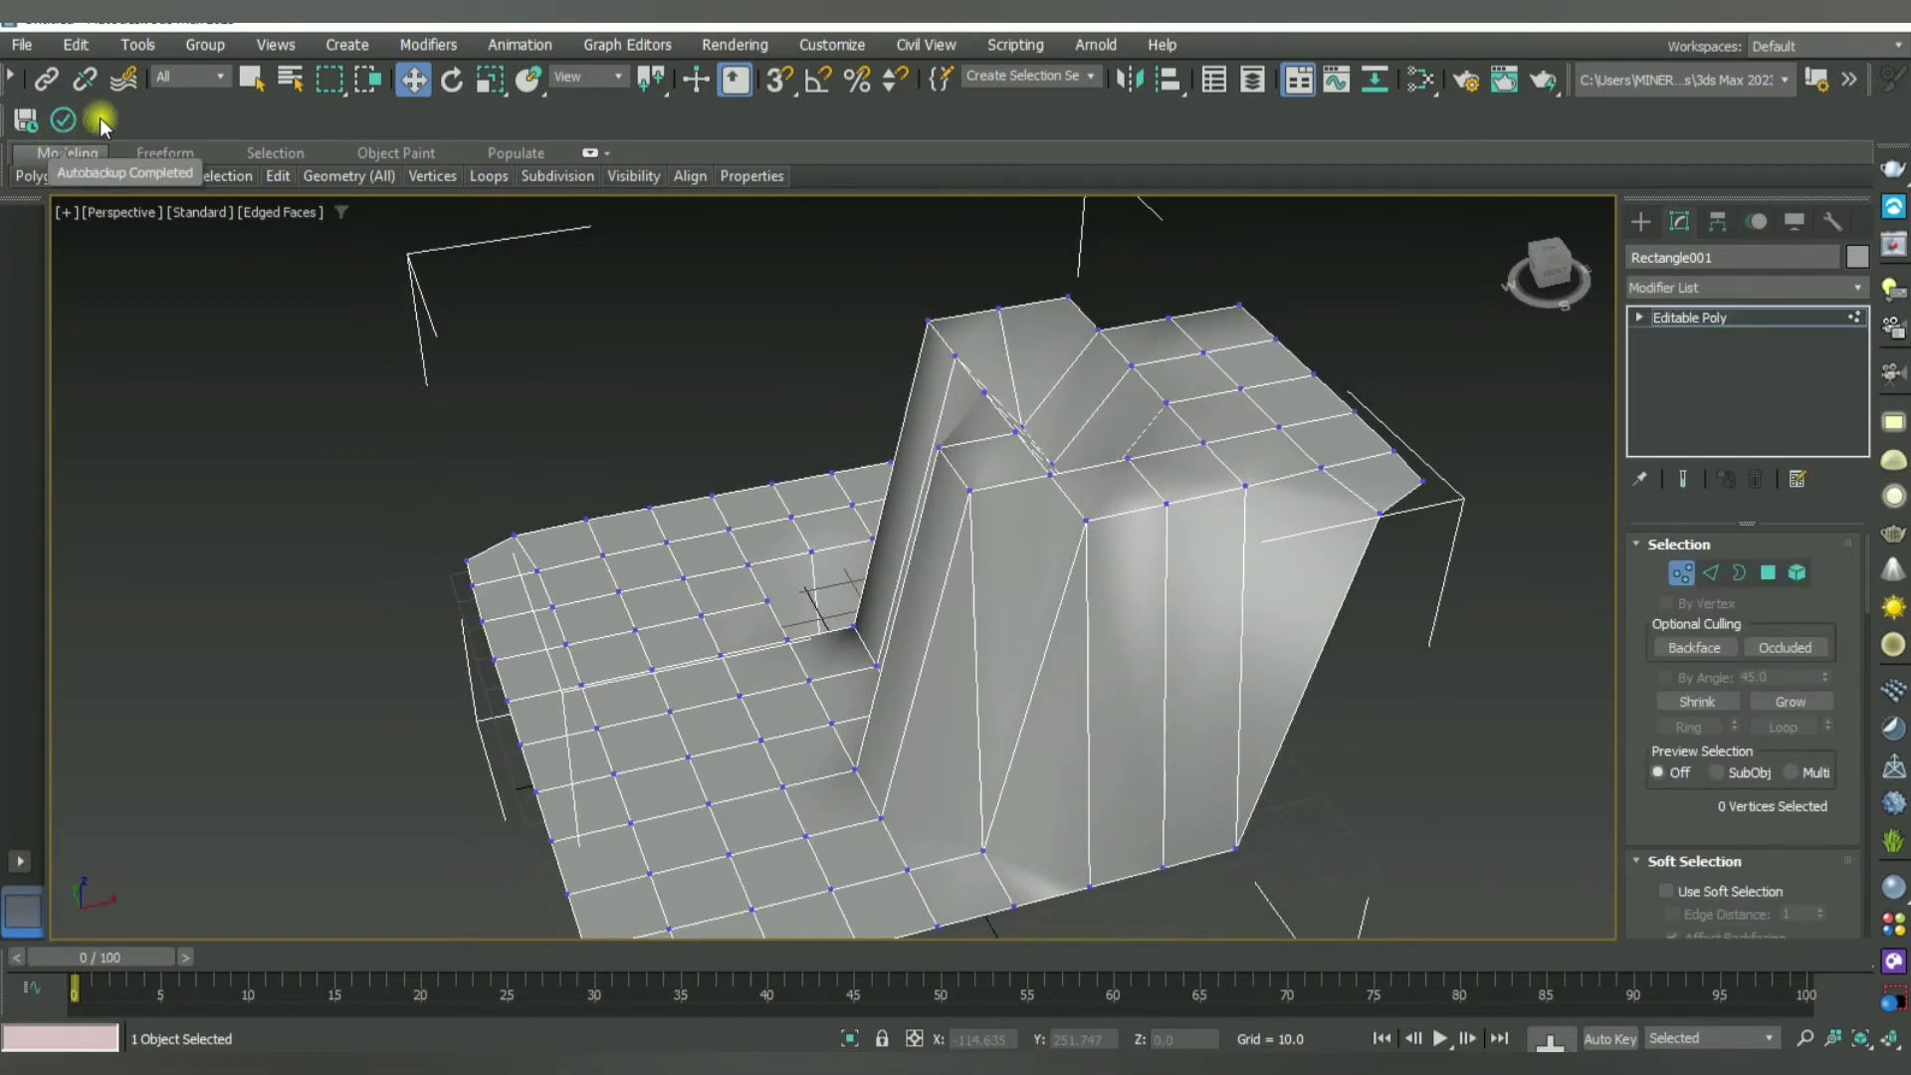
Step: Raise the 48 vertices of the flat front area to form the seat
mouse_move(940, 597)
alt+middle_down()
mouse_move(717, 495)
mouse_move(926, 580)
alt+middle_up()
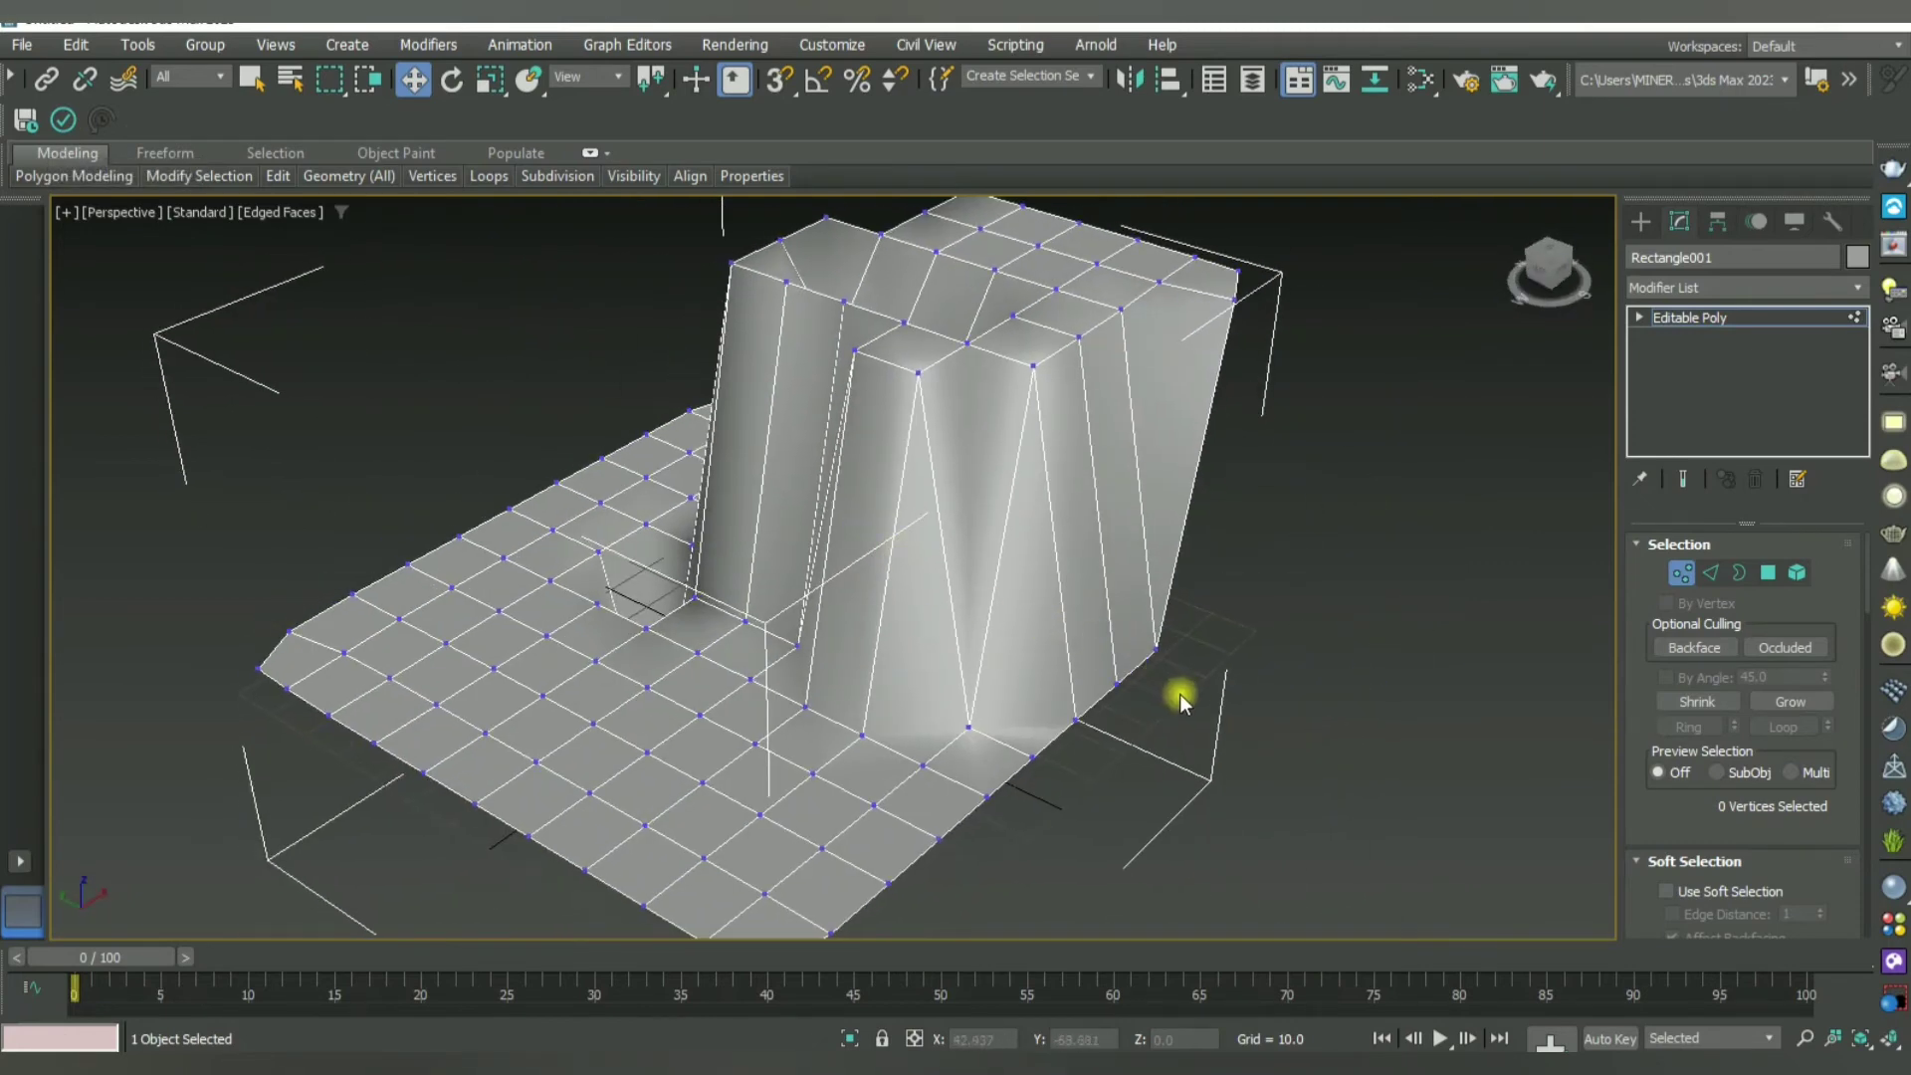
drag(1185, 768, 177, 385)
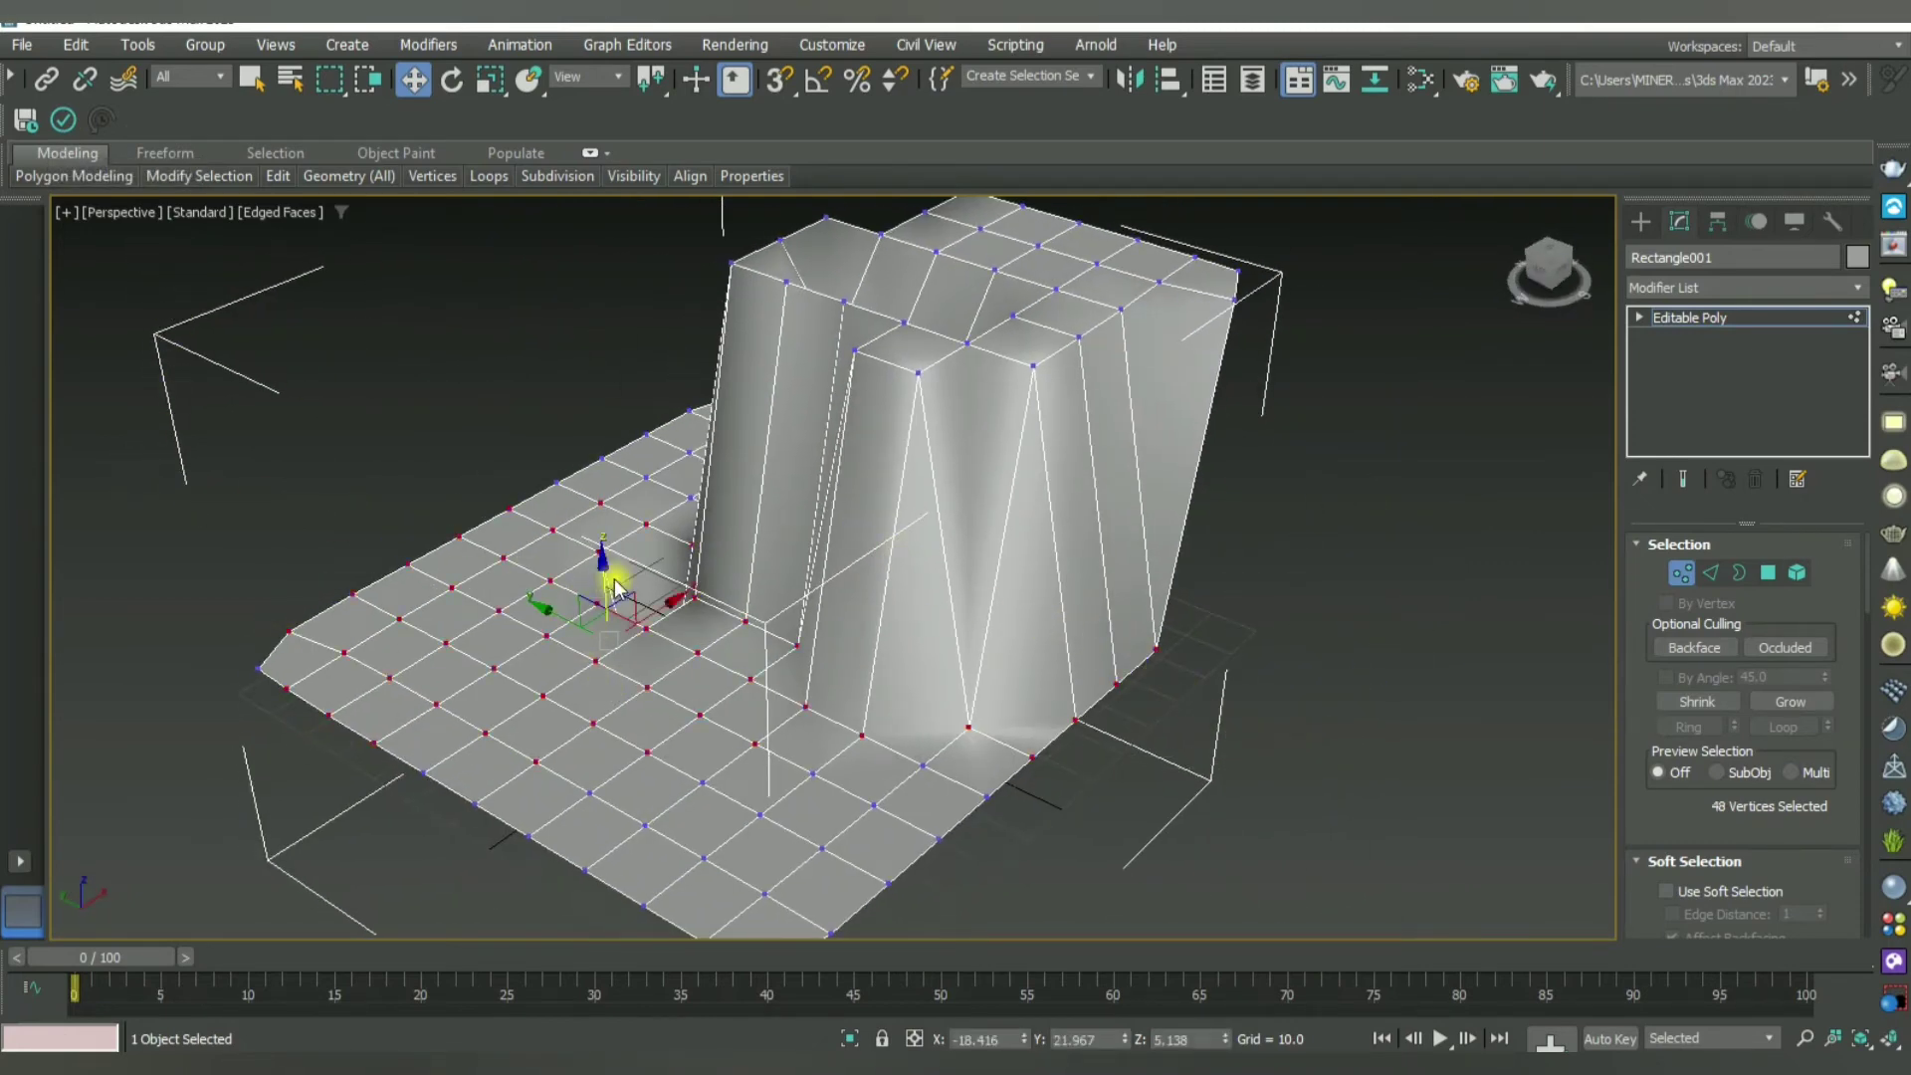
drag(607, 687, 592, 467)
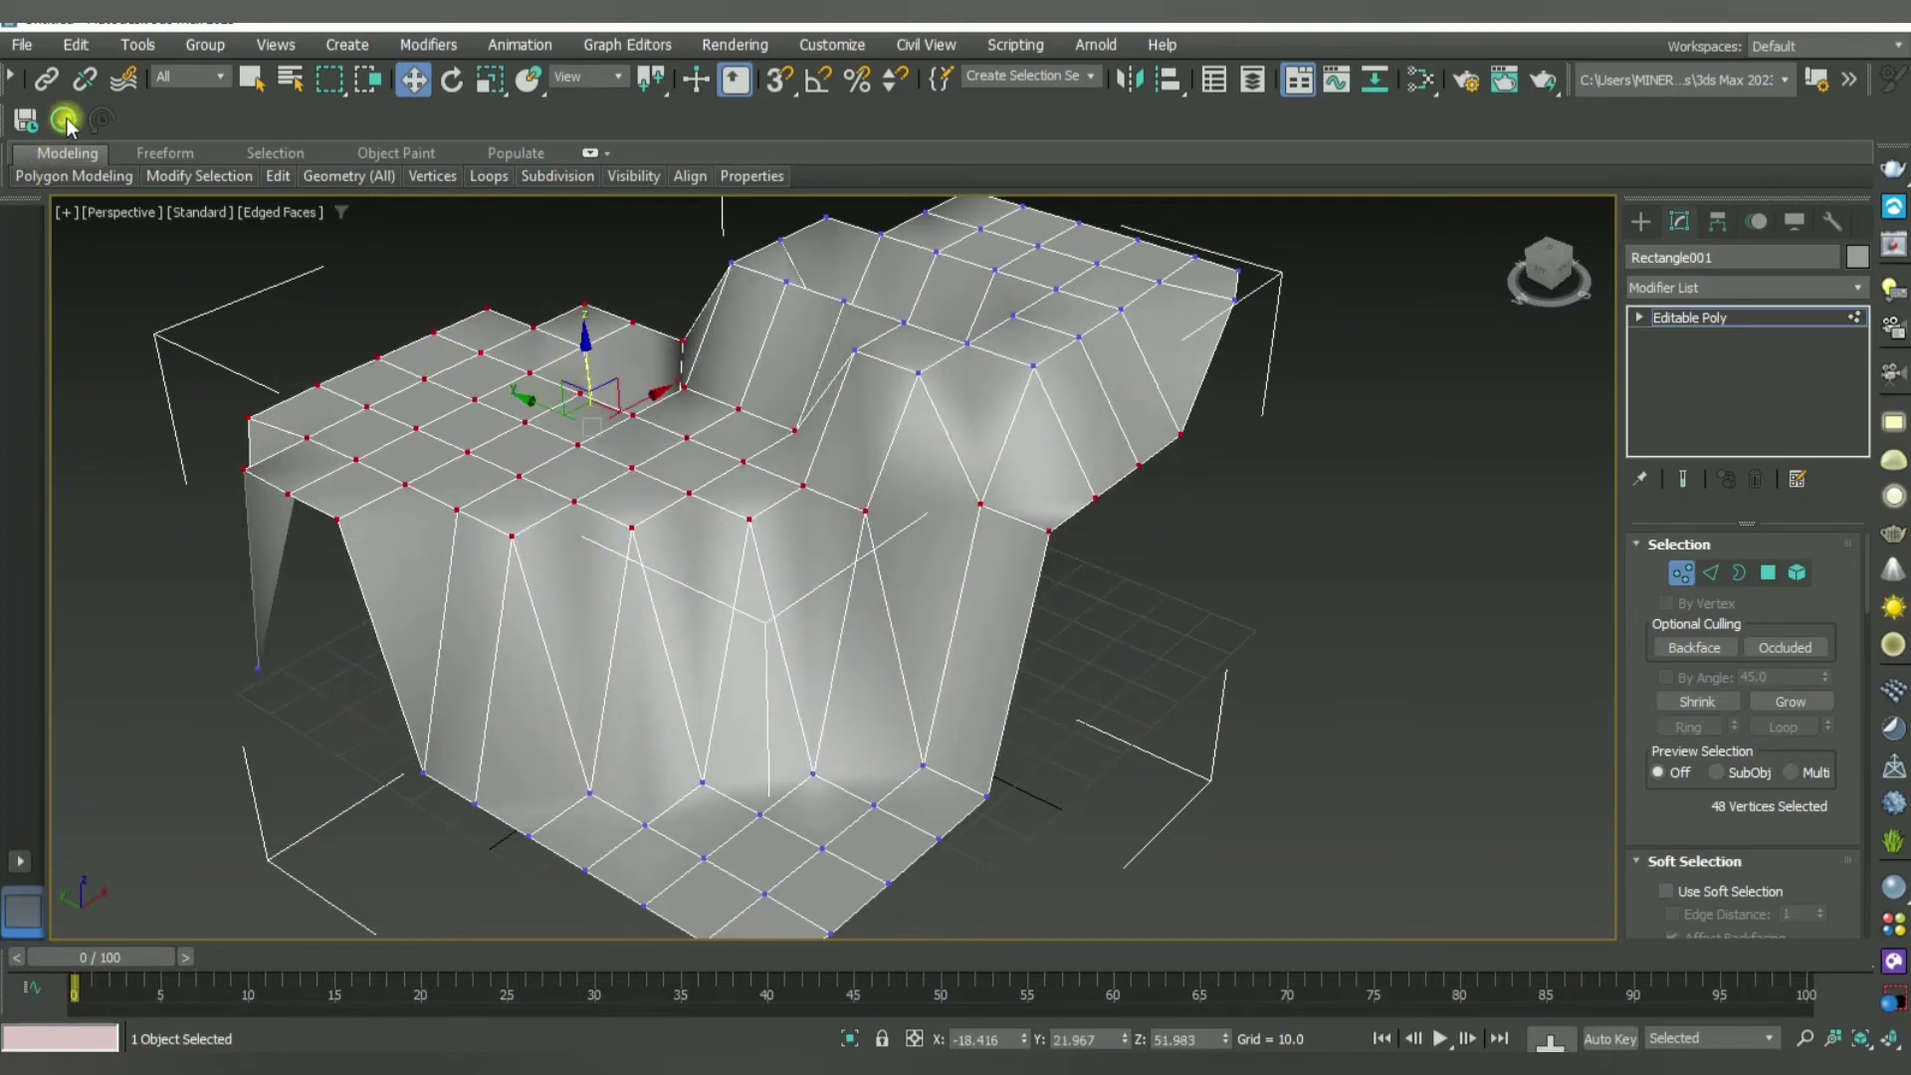
mouse_move(786, 413)
alt+middle_down()
mouse_move(746, 461)
mouse_move(439, 418)
alt+middle_up()
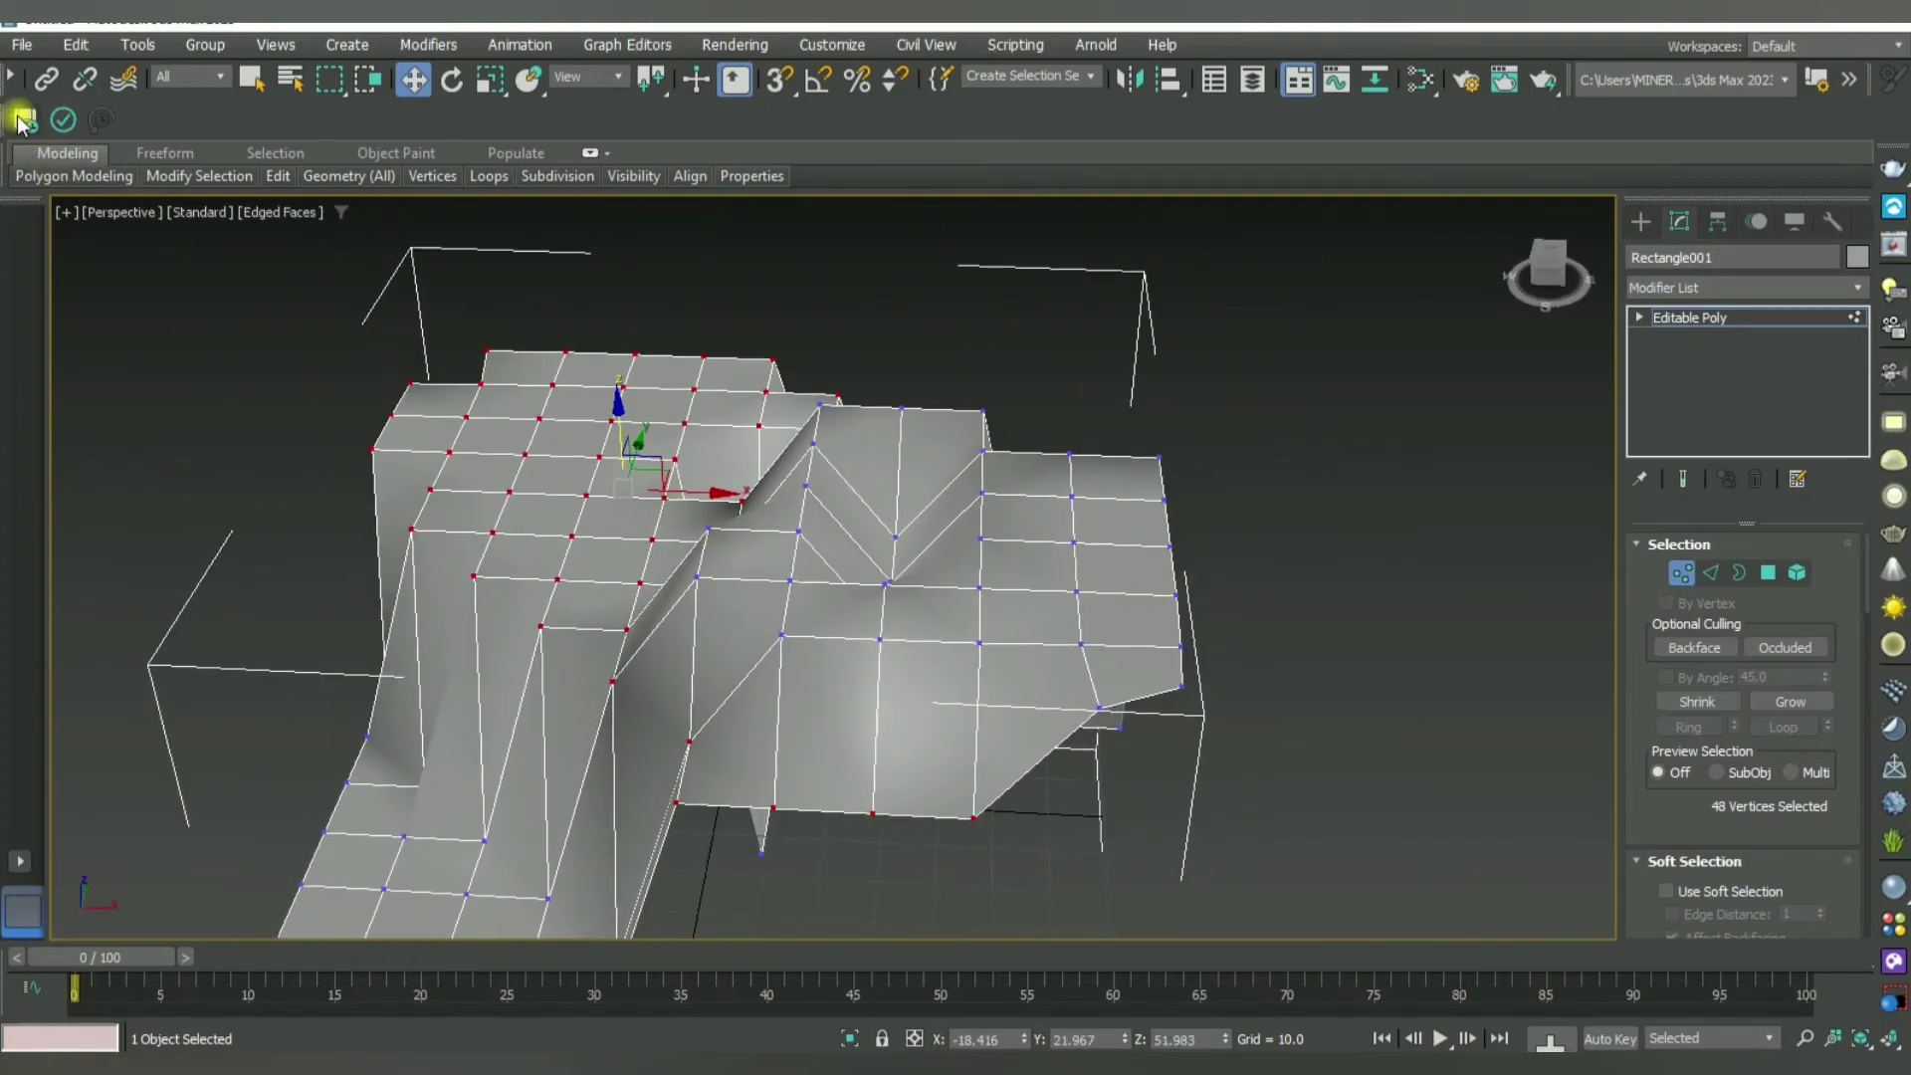
Step: Inspect the blocky chair from several angles and leave vertex mode for the whole object
click(1348, 653)
mouse_move(1347, 653)
alt+middle_down()
mouse_move(952, 683)
mouse_move(1130, 631)
mouse_move(1131, 684)
alt+middle_up()
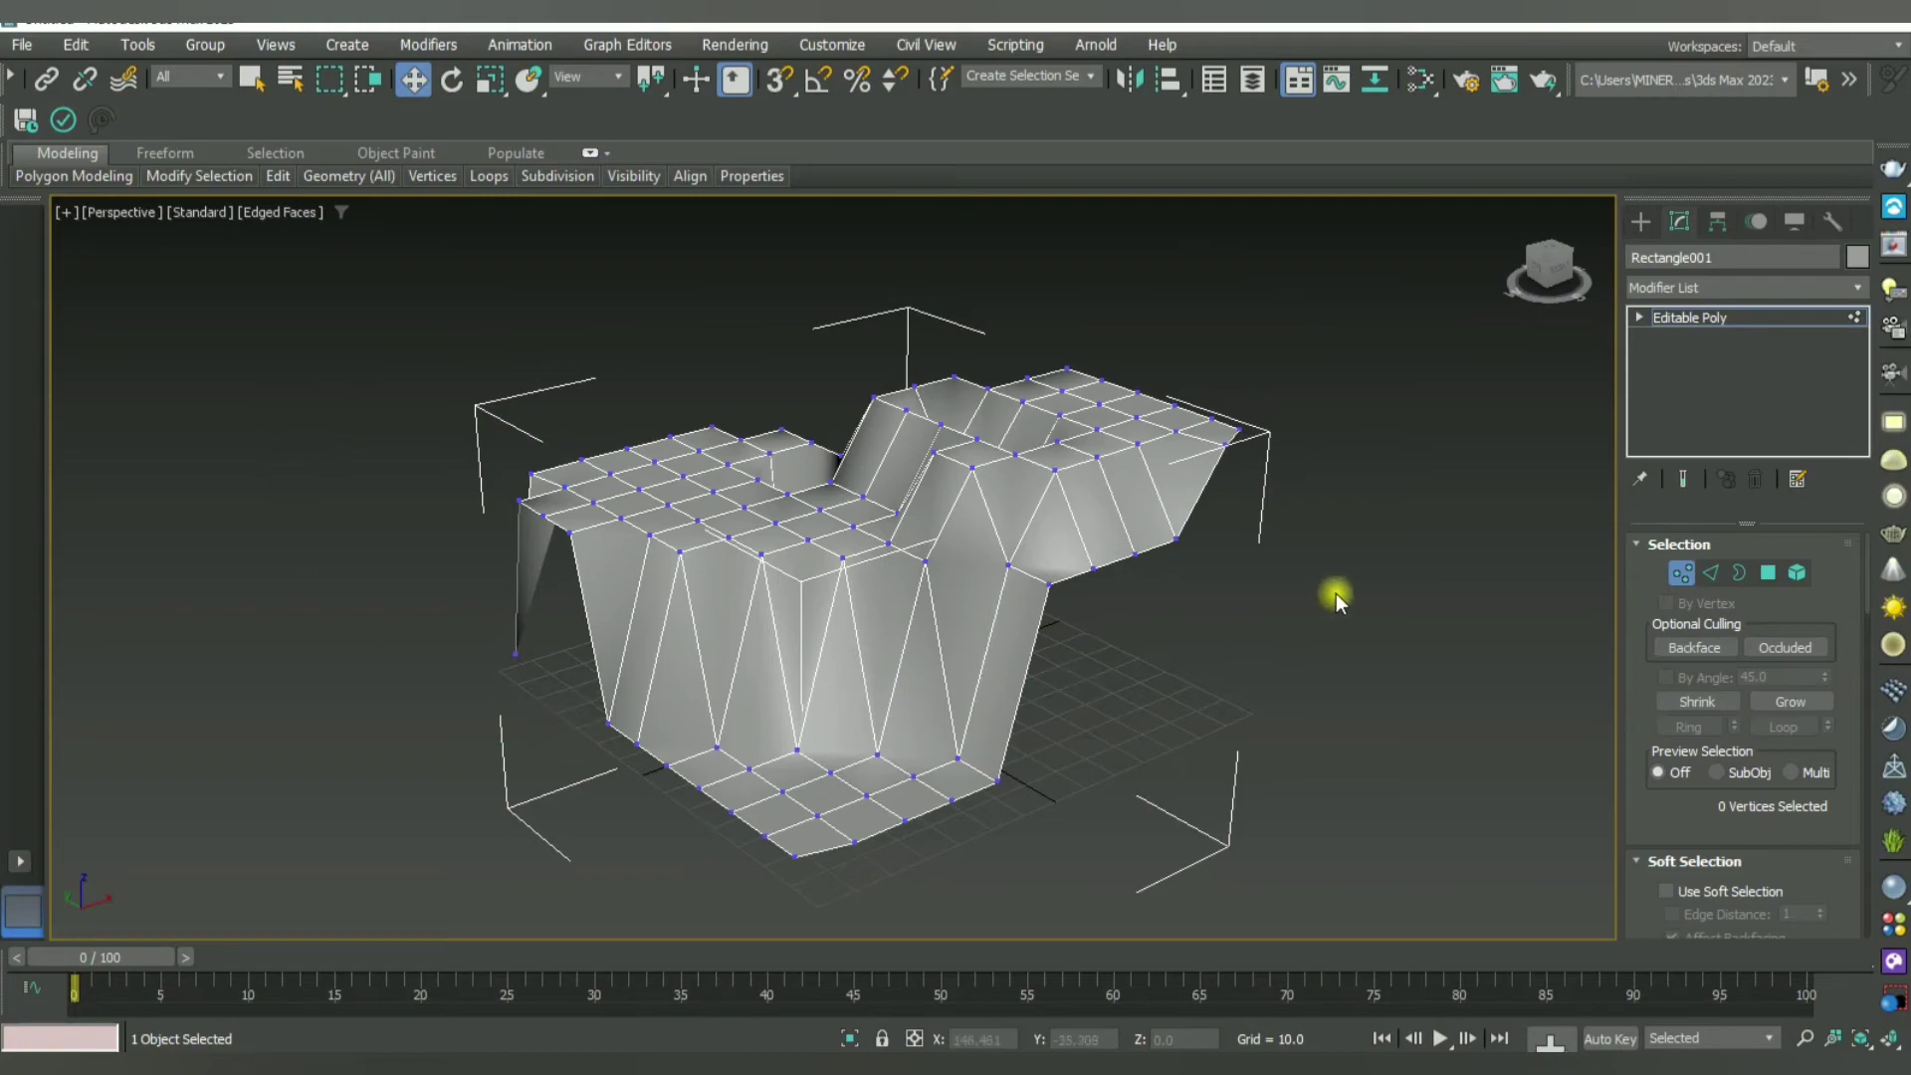
mouse_move(1336, 593)
alt+middle_down()
mouse_move(1280, 648)
mouse_move(1258, 623)
mouse_move(760, 713)
mouse_move(1084, 661)
mouse_move(959, 824)
mouse_move(1133, 583)
mouse_move(1058, 708)
mouse_move(862, 793)
mouse_move(972, 802)
mouse_move(1346, 631)
mouse_move(1195, 683)
mouse_move(1134, 781)
mouse_move(1198, 704)
mouse_move(1194, 624)
mouse_move(1186, 670)
mouse_move(1280, 726)
mouse_move(1228, 682)
mouse_move(1011, 772)
mouse_move(1050, 772)
alt+middle_up()
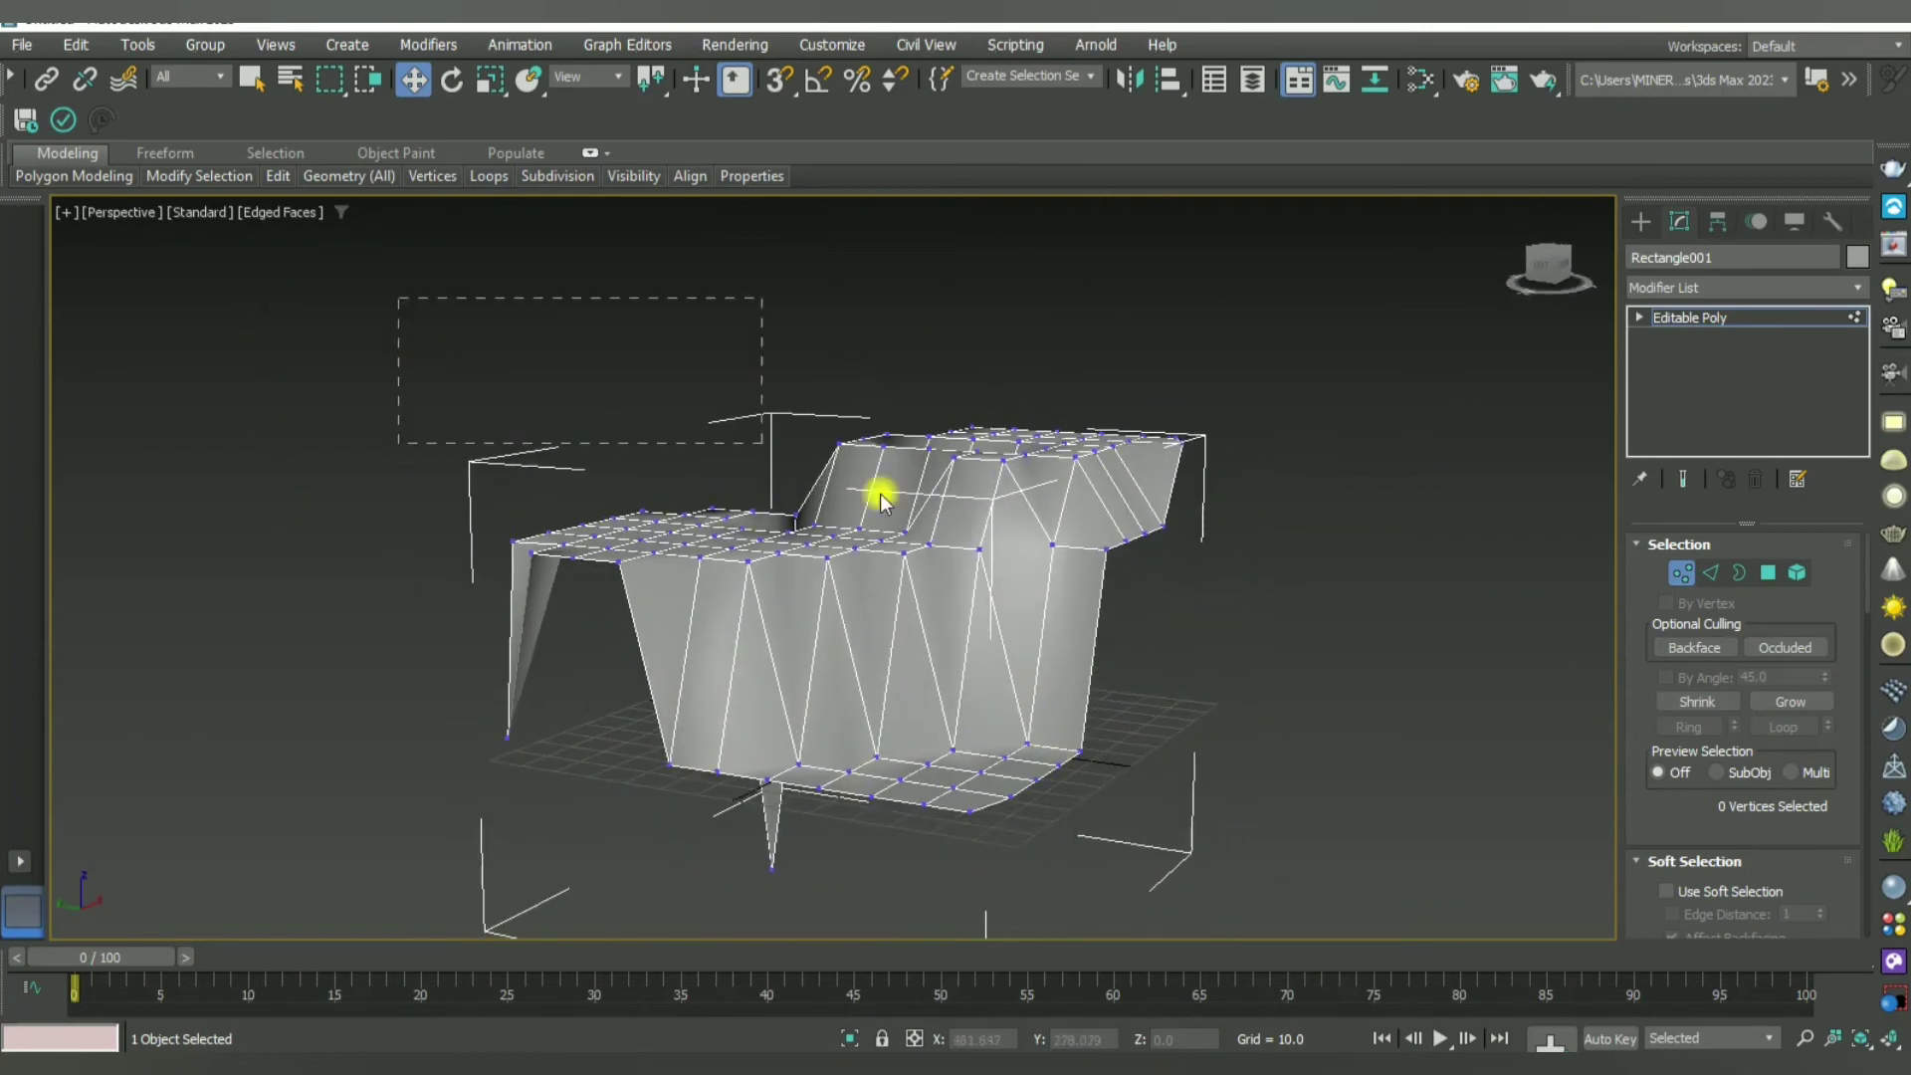
click(879, 493)
click(1438, 856)
mouse_move(1419, 876)
alt+middle_down()
mouse_move(1378, 796)
mouse_move(1393, 680)
alt+middle_up()
key(1)
alt+middle_drag(1348, 585, 1185, 653)
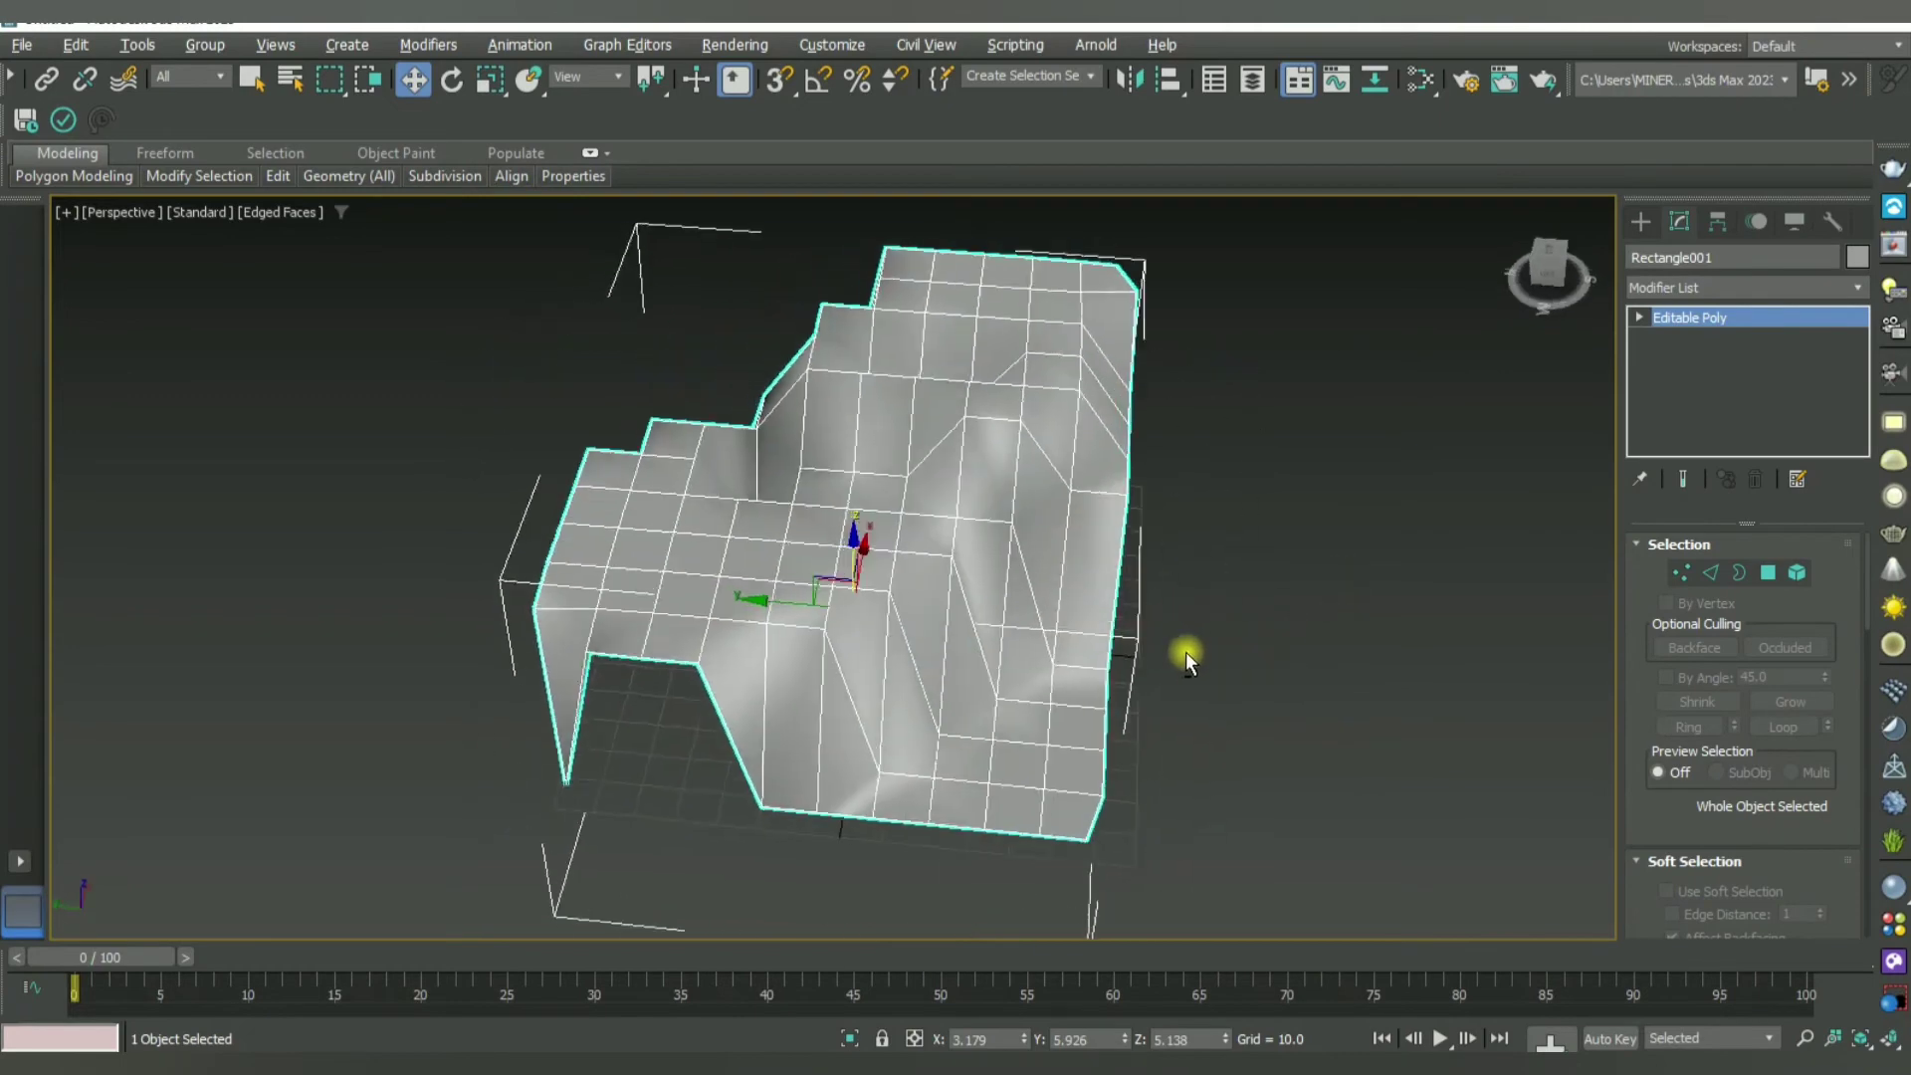
Step: Orbit the chair mesh to lower and higher angles, then reselect it
click(1311, 726)
click(909, 577)
alt+middle_drag(1028, 593, 1179, 625)
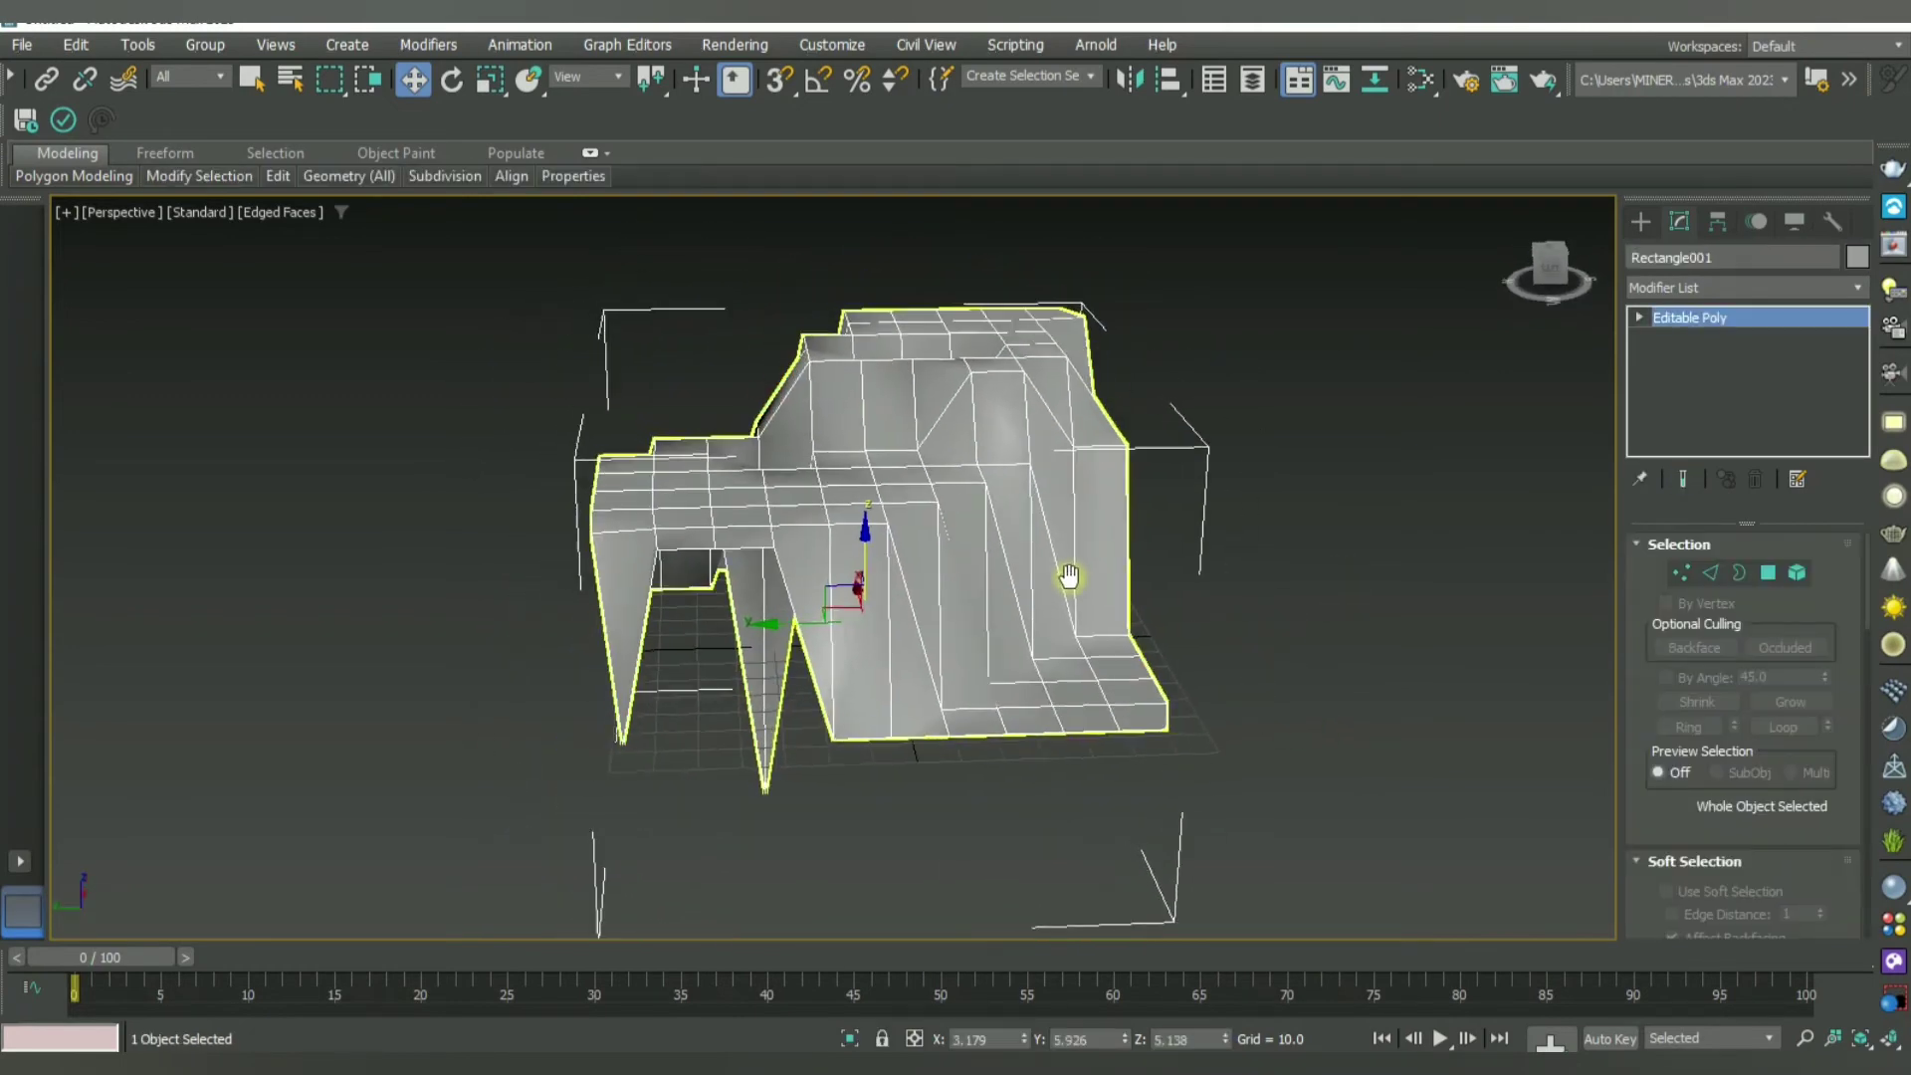
click(1285, 571)
mouse_move(1286, 571)
alt+middle_down()
mouse_move(1186, 585)
mouse_move(1799, 338)
alt+middle_up()
click(947, 587)
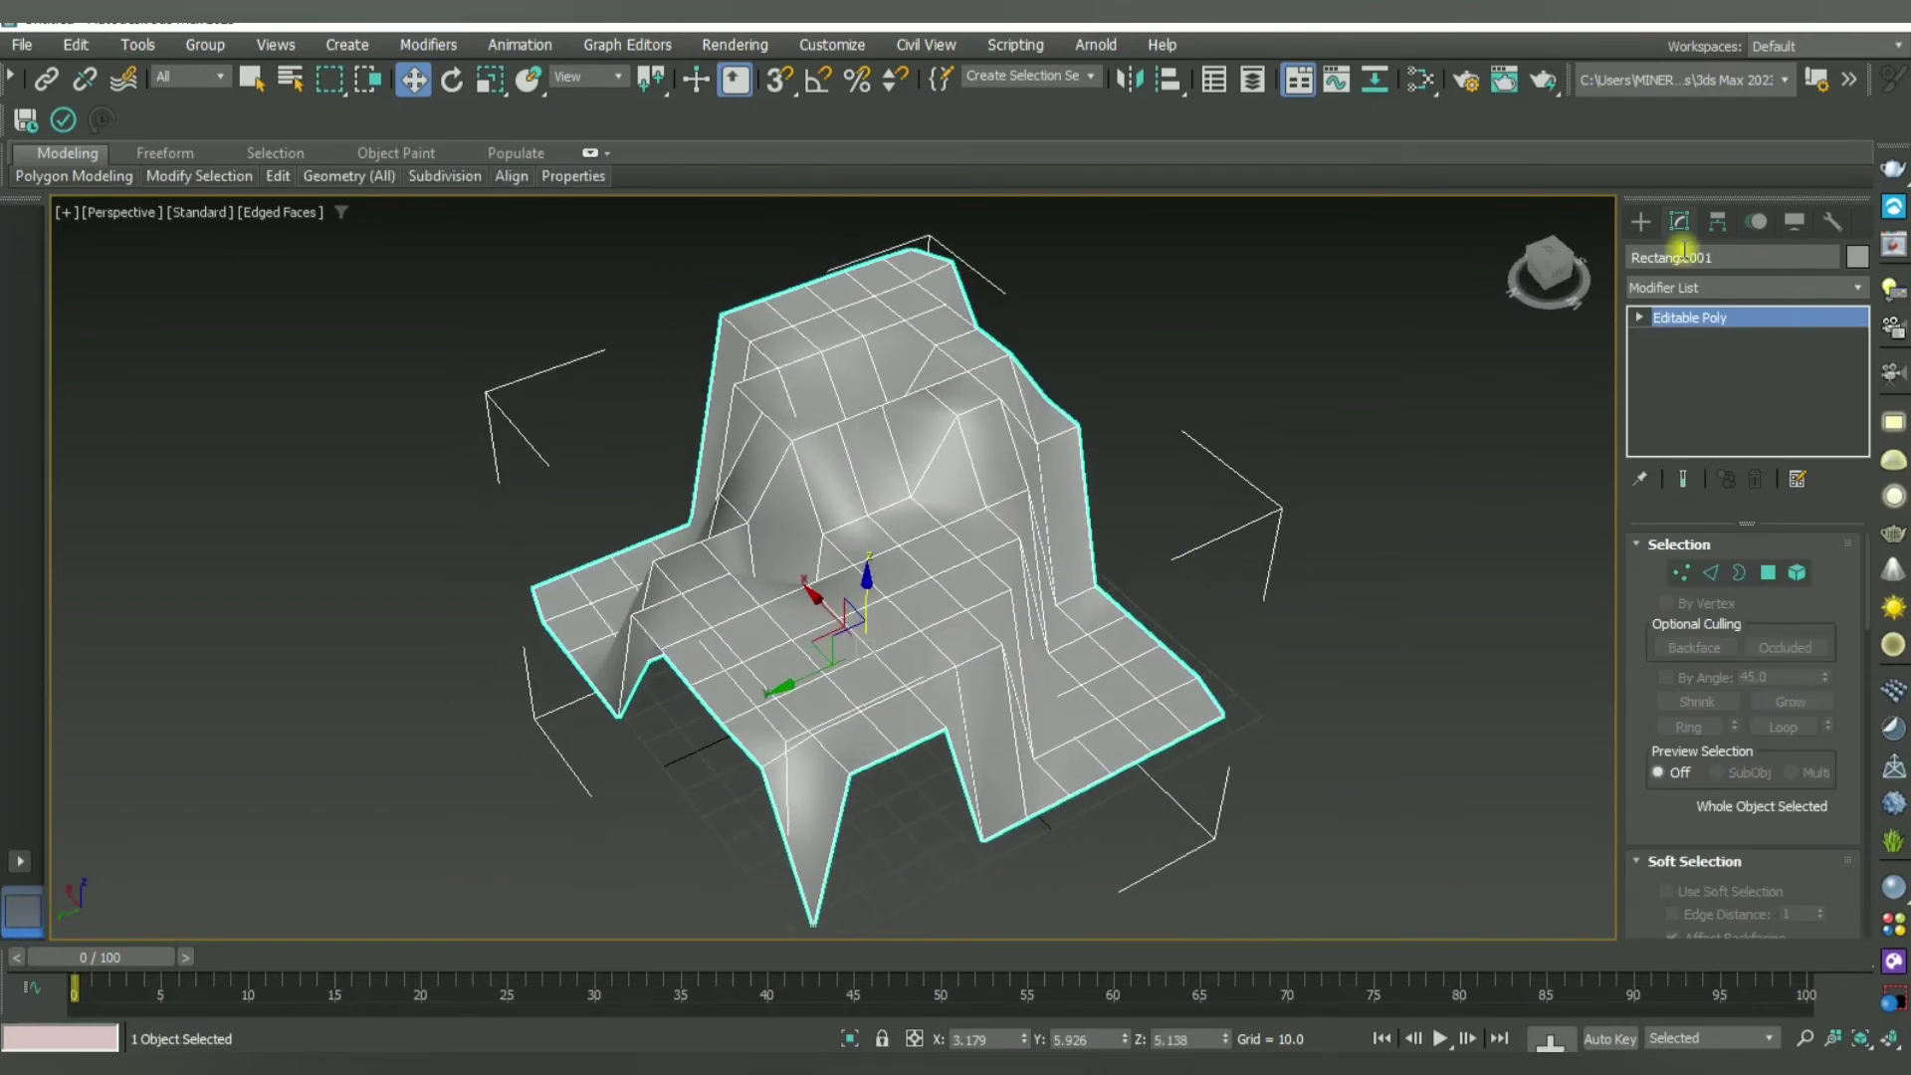
Step: Bring up the spline creation options in the Create panel, briefly checking the modifier stack
click(1641, 219)
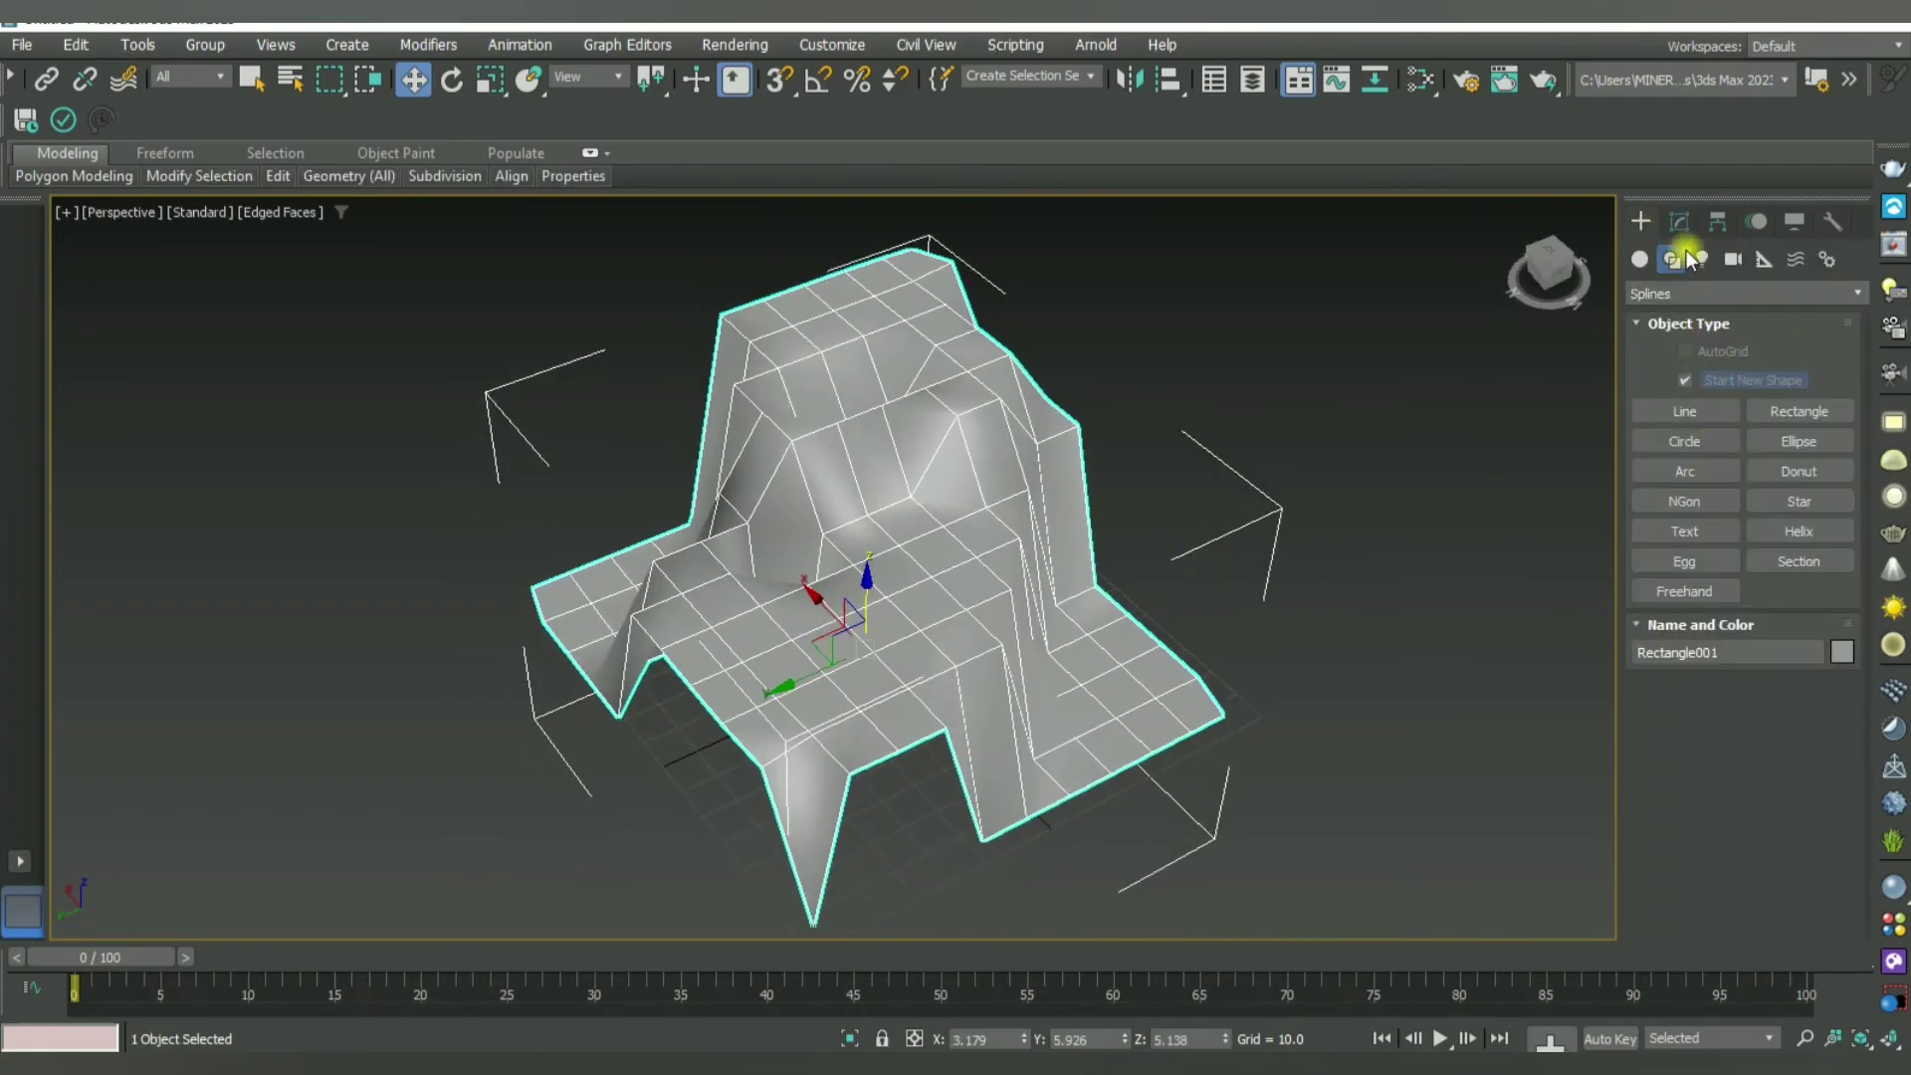
click(1679, 221)
click(1645, 221)
Step: Orbit around the mesh, box-select it, and view the chair from the front
mouse_move(1413, 612)
alt+middle_down()
mouse_move(1249, 618)
mouse_move(1271, 569)
alt+middle_up()
alt+middle_drag(1011, 405, 990, 413)
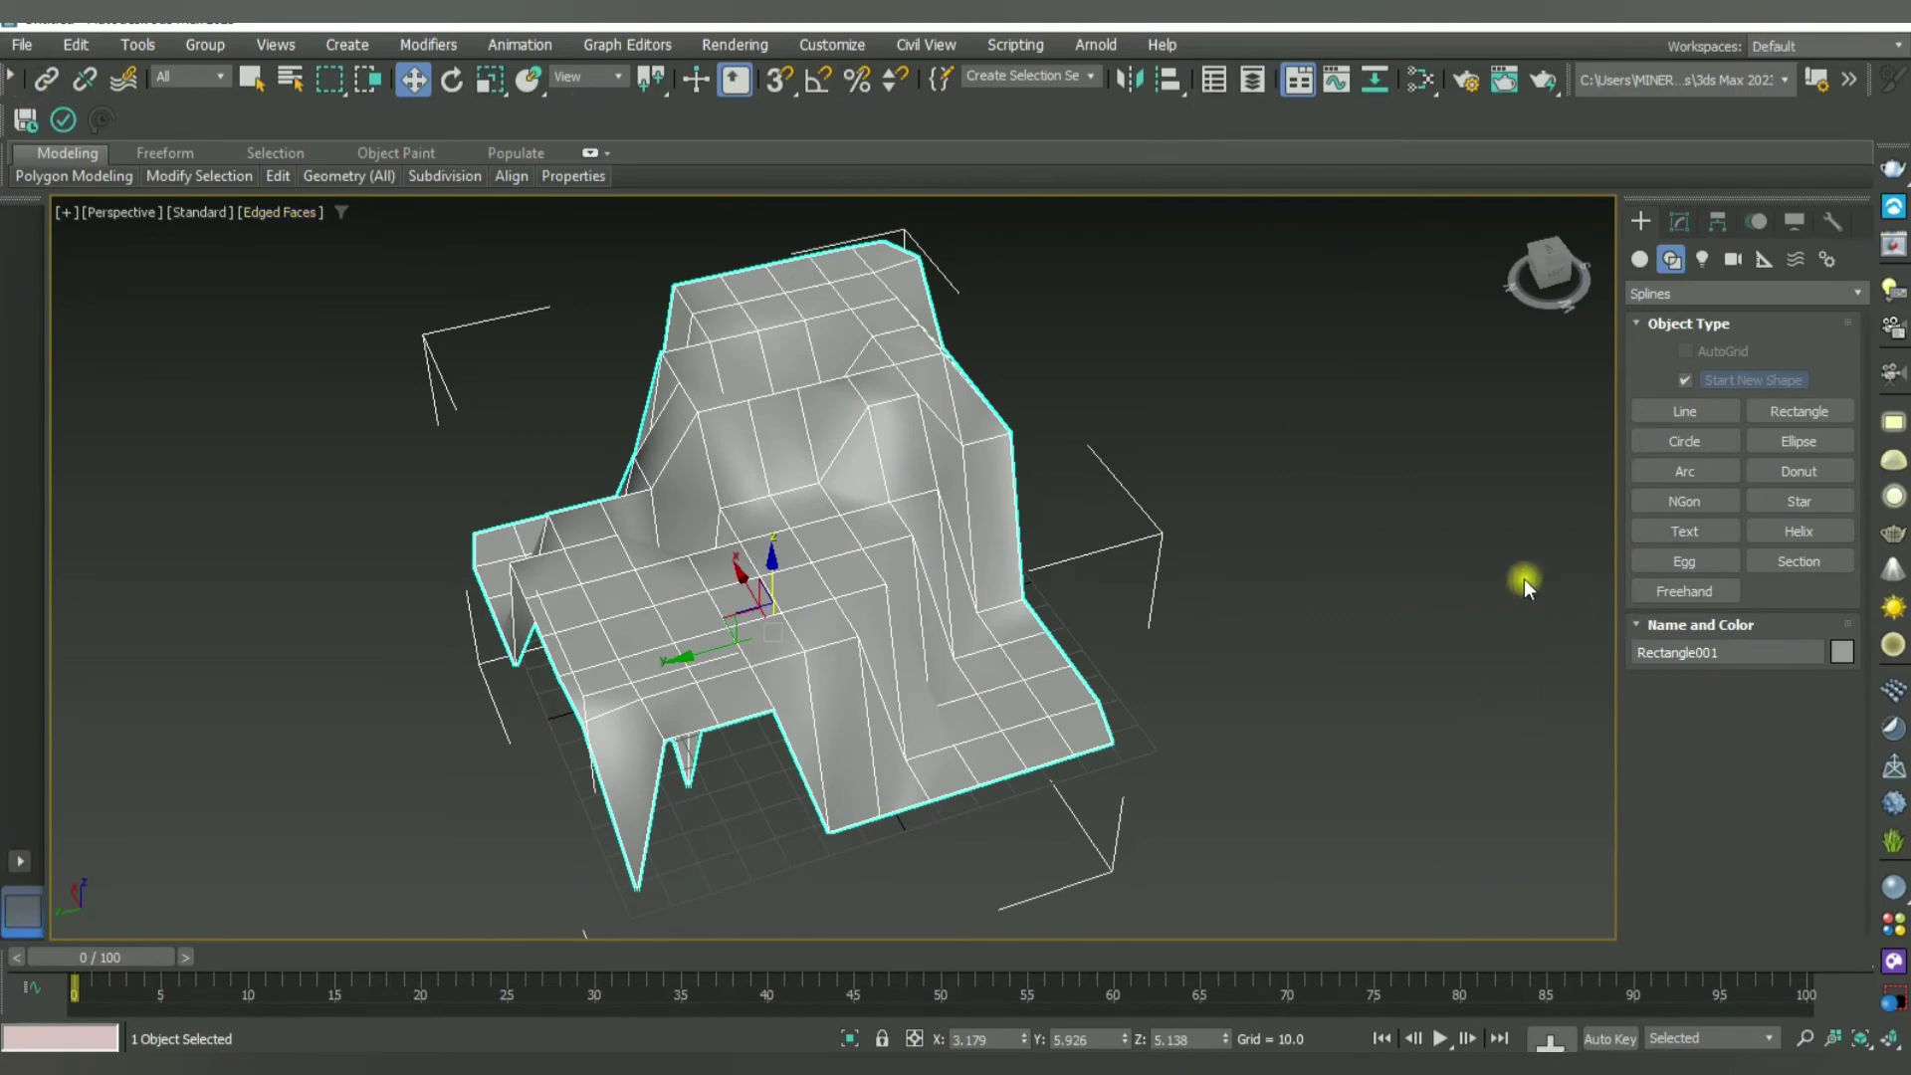
mouse_move(1267, 392)
mouse_down()
mouse_move(1122, 461)
mouse_move(534, 850)
mouse_up()
mouse_move(1282, 745)
alt+middle_down()
mouse_move(1309, 704)
mouse_move(1331, 713)
mouse_move(1287, 713)
mouse_move(1306, 693)
mouse_move(921, 772)
mouse_move(880, 756)
alt+middle_up()
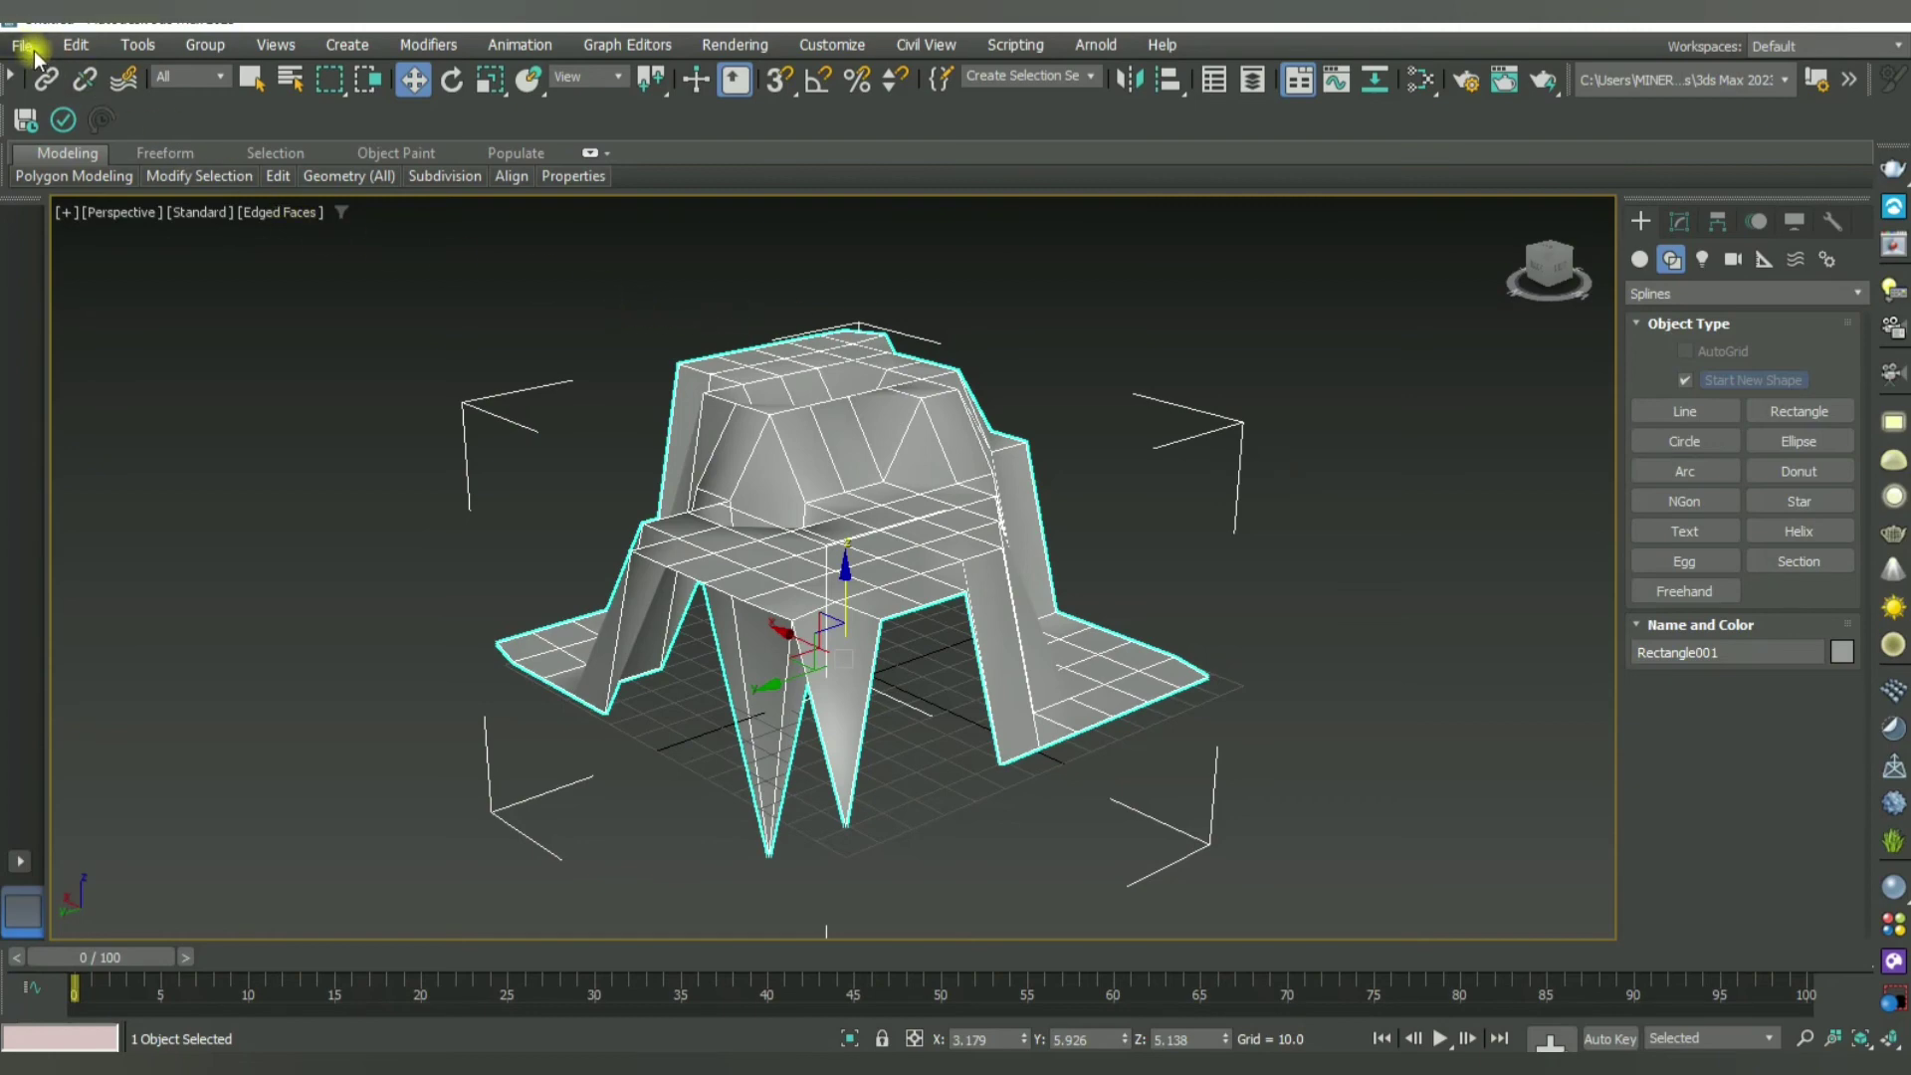
click(1376, 465)
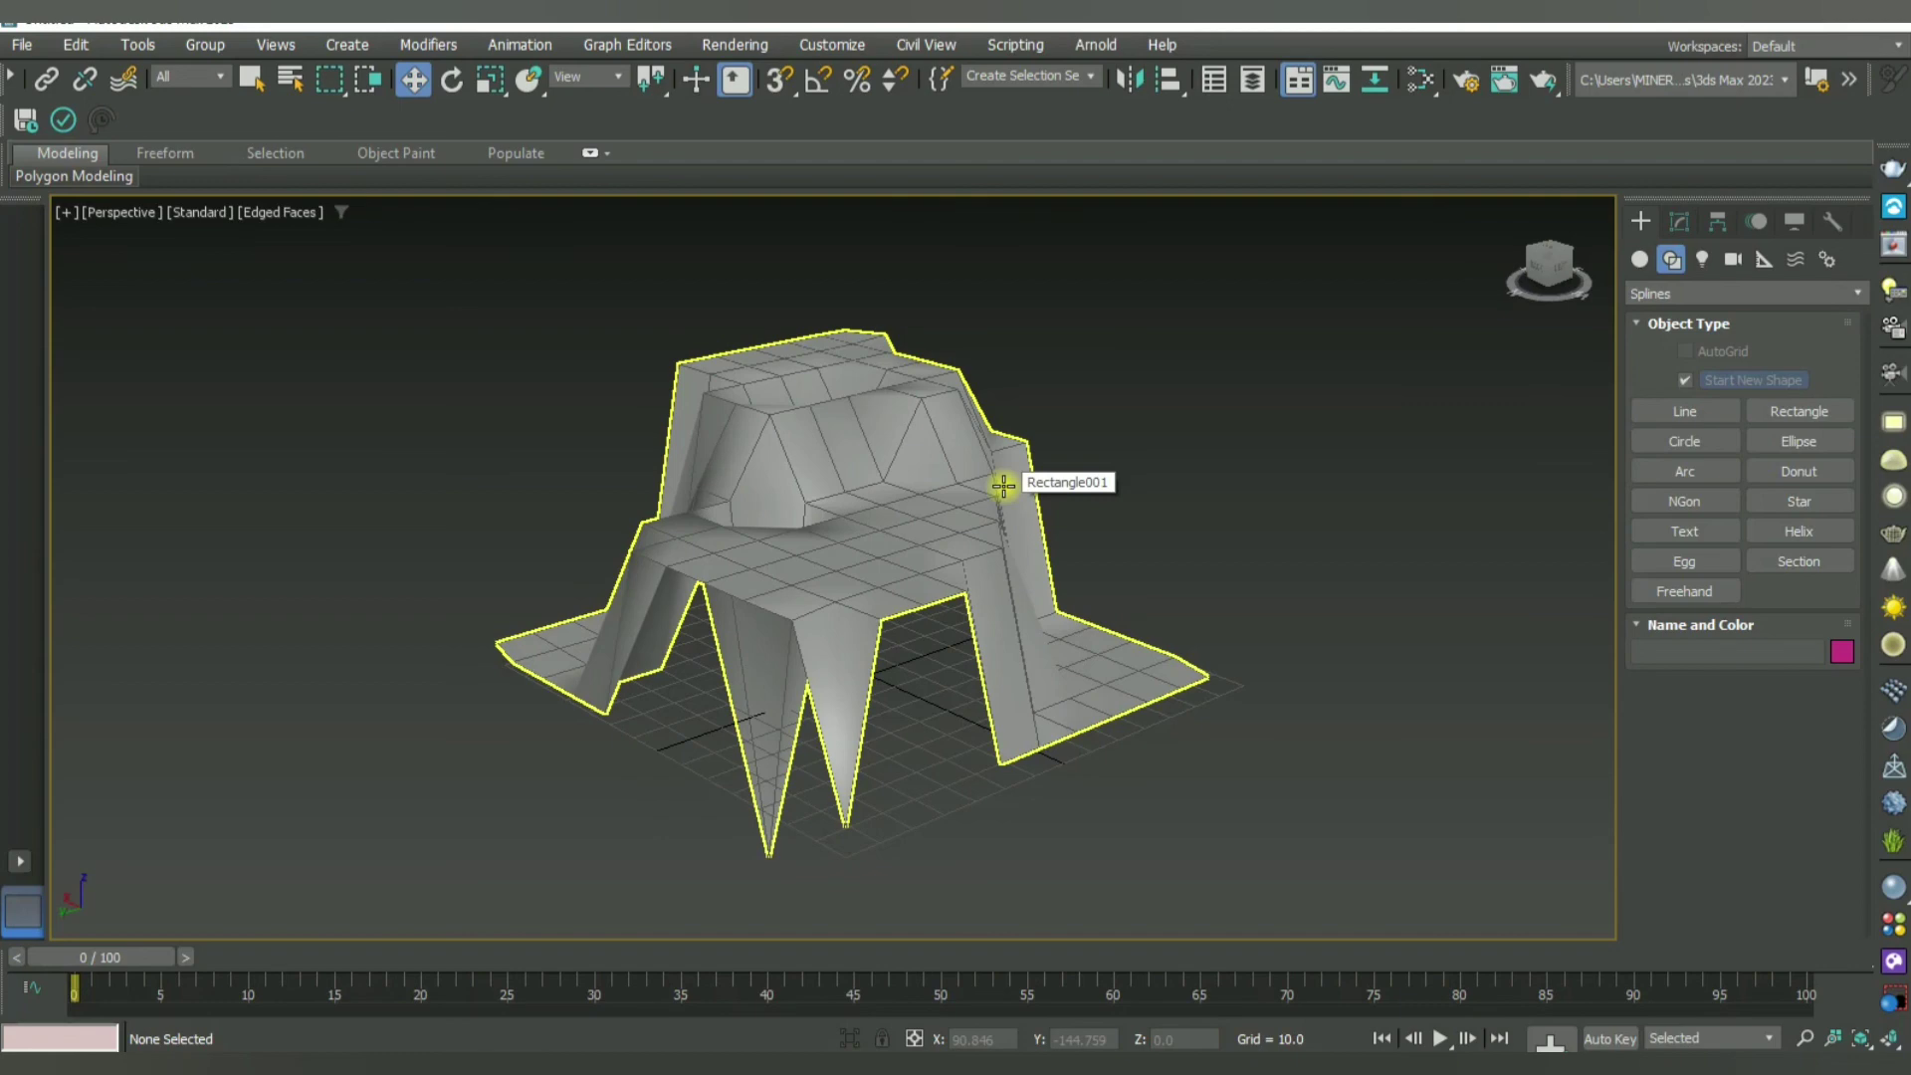
click(958, 488)
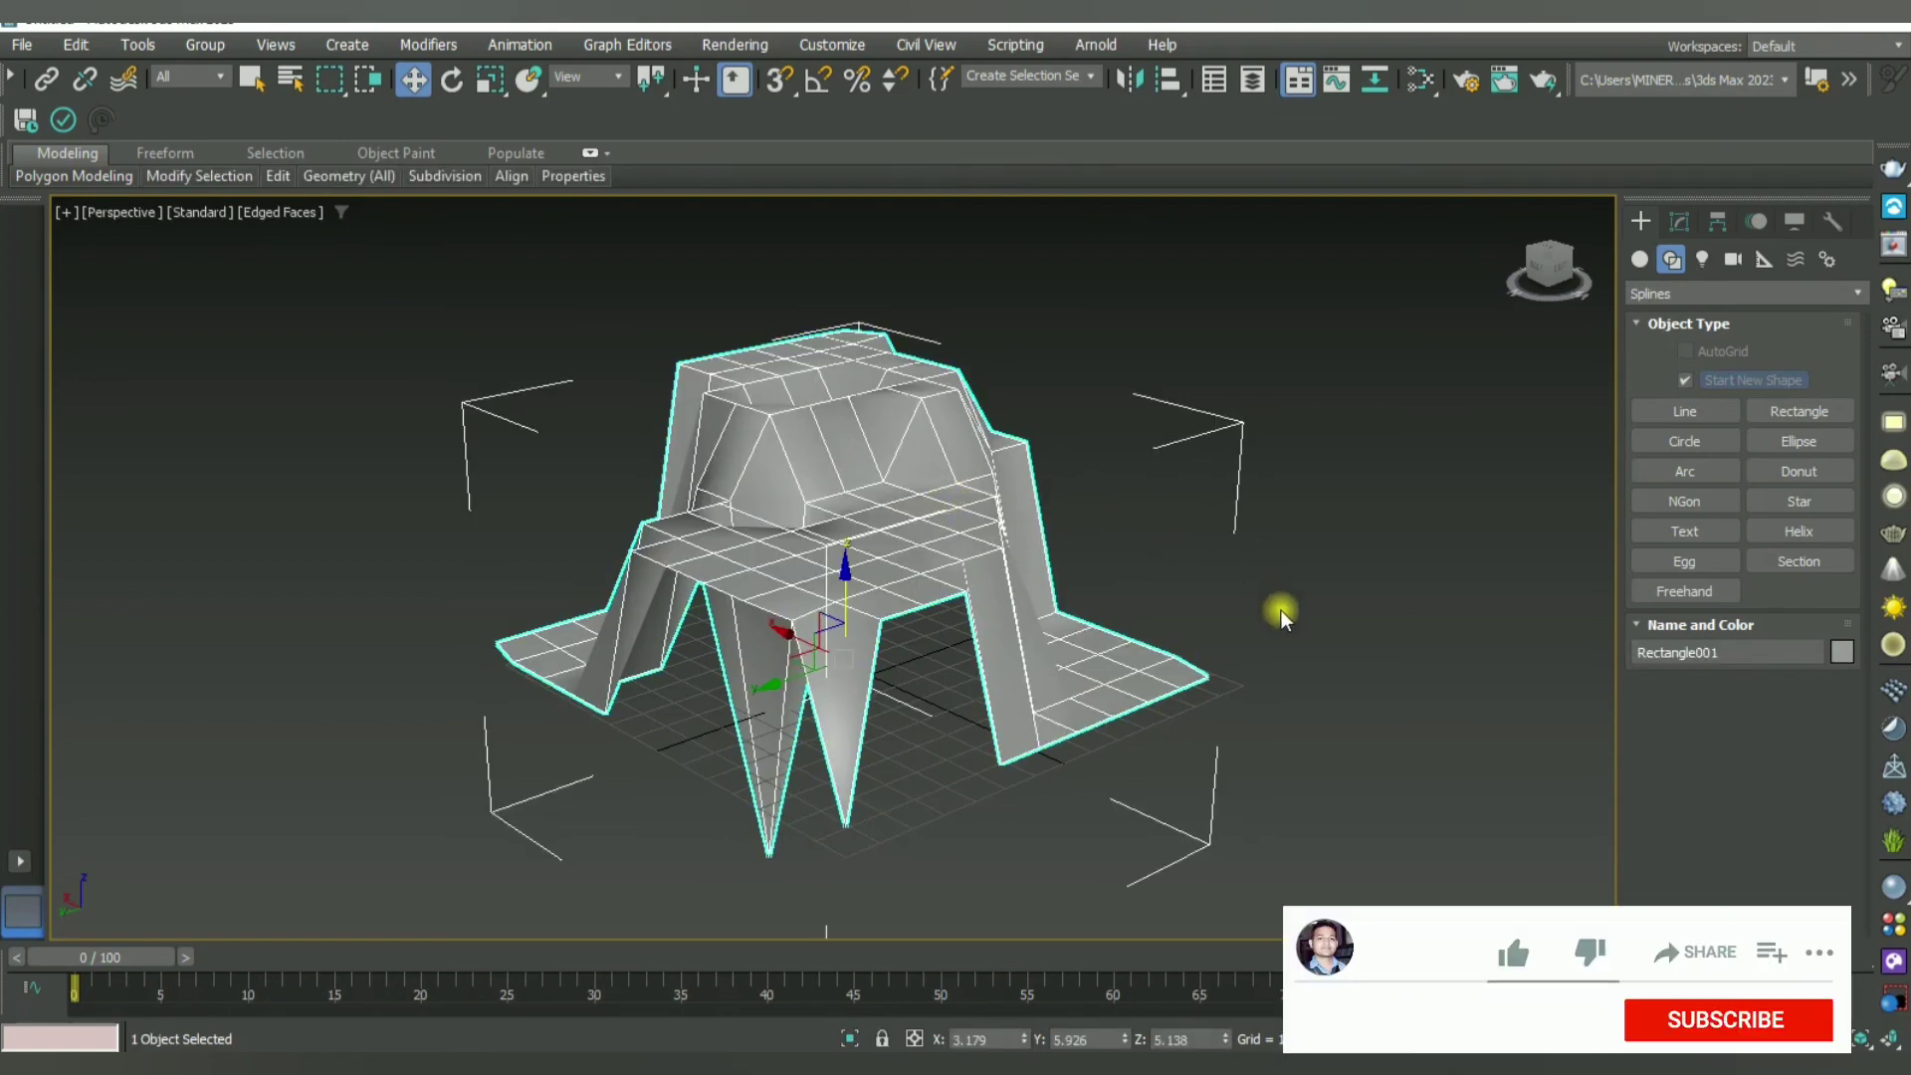
click(1182, 382)
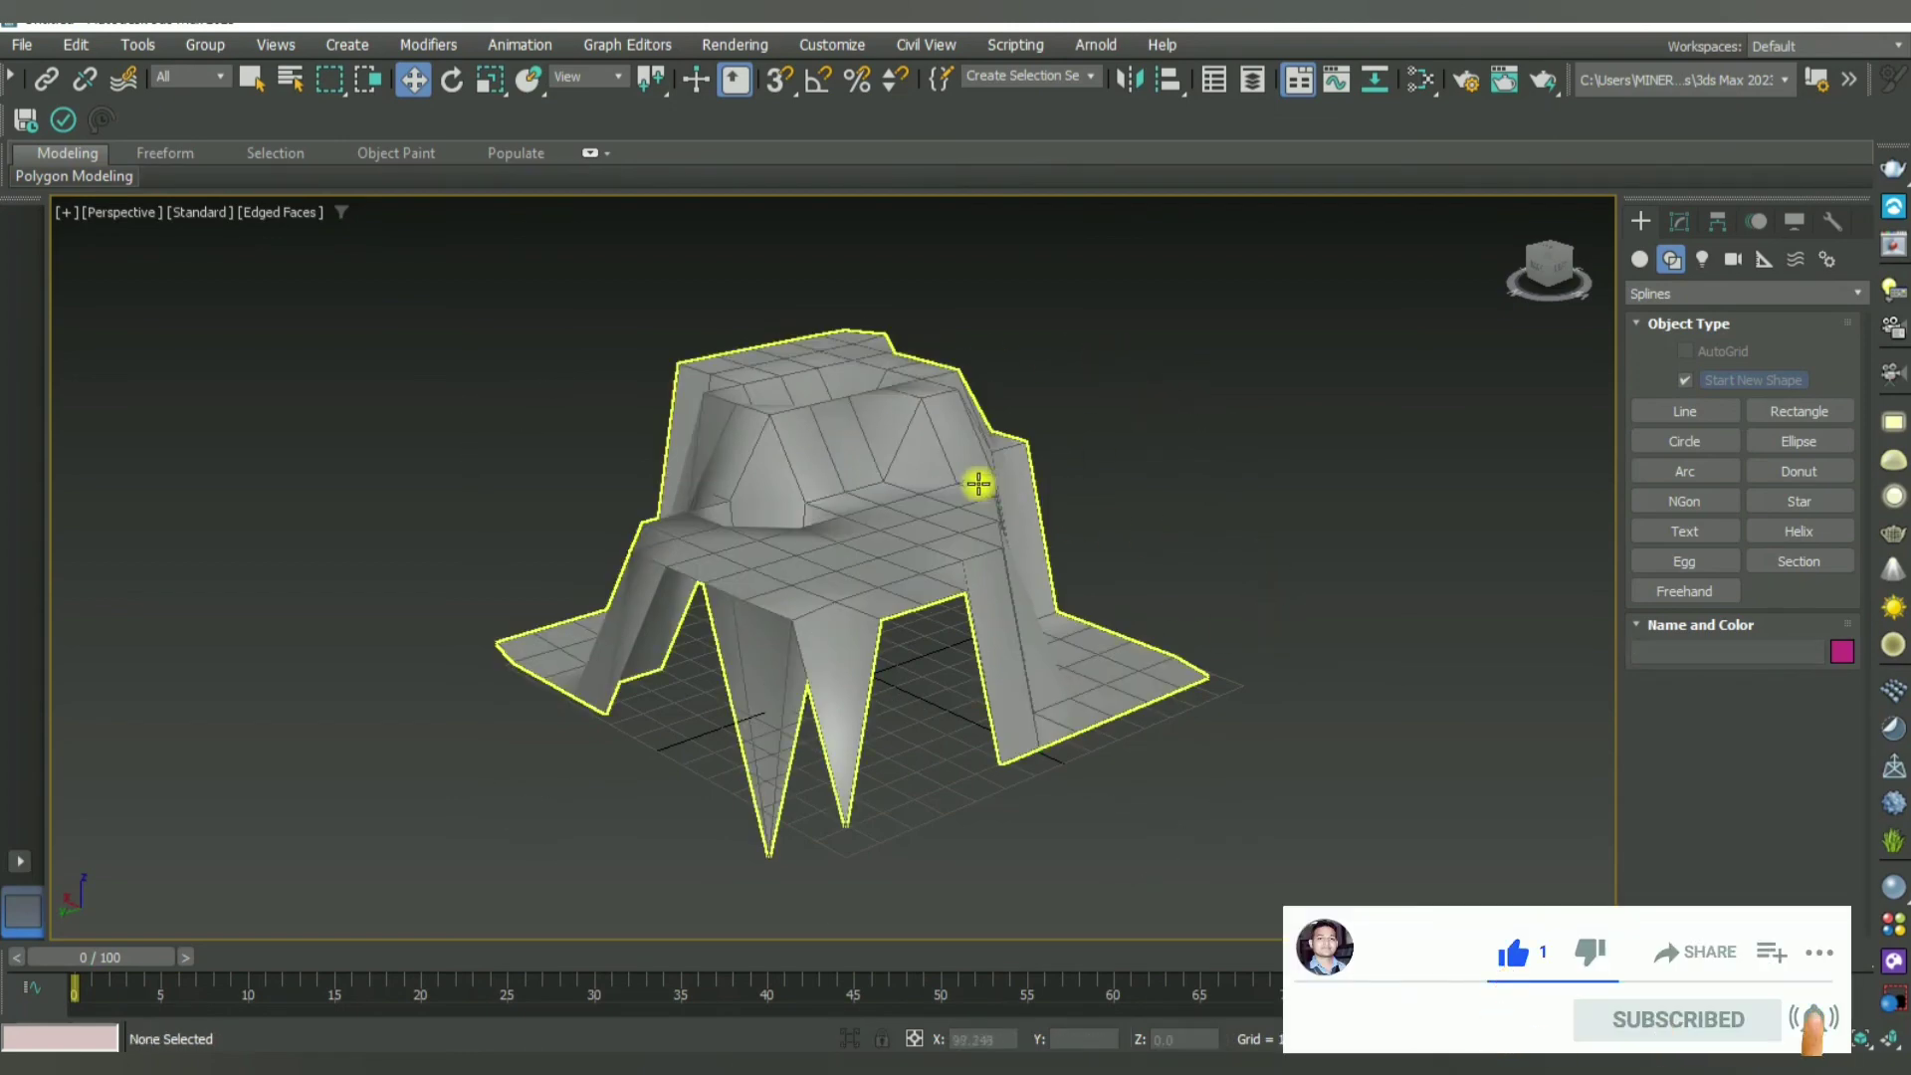
click(978, 484)
click(1253, 489)
click(930, 512)
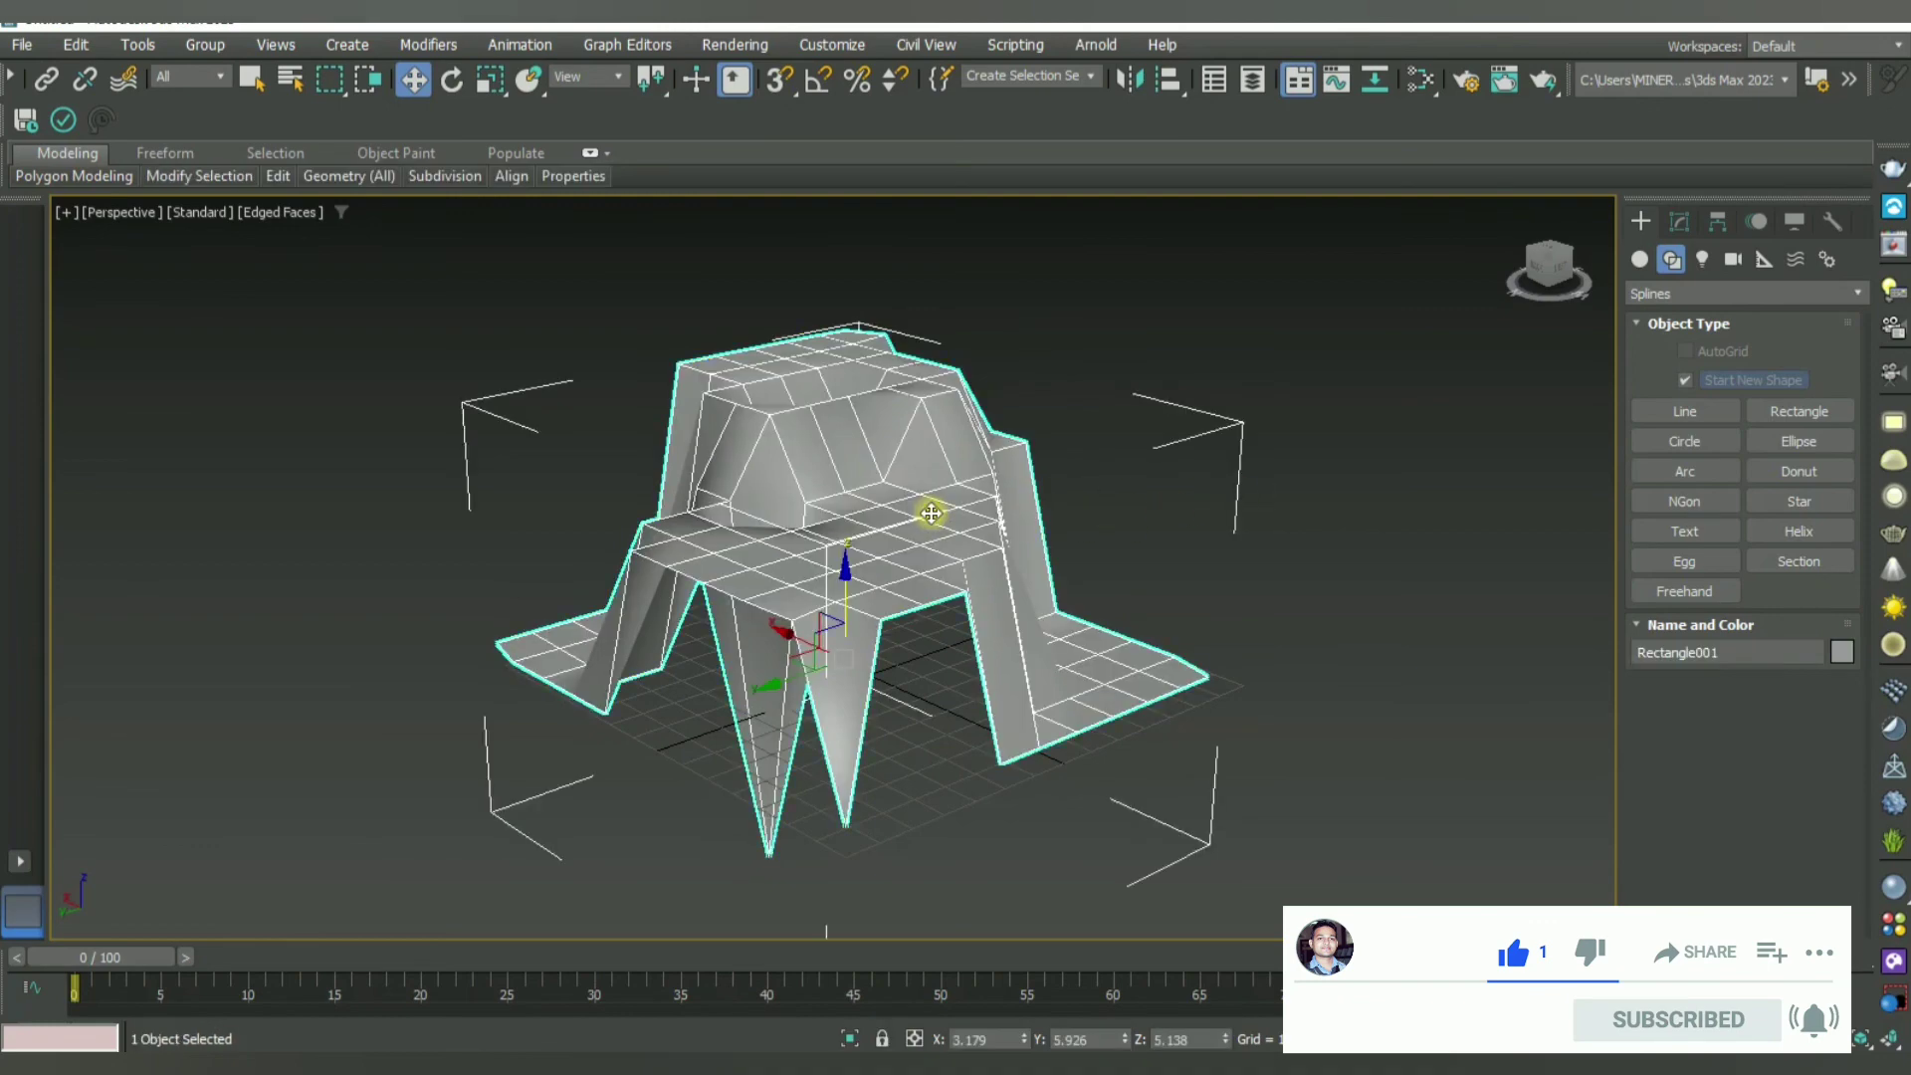
middle_drag(1212, 478, 1164, 450)
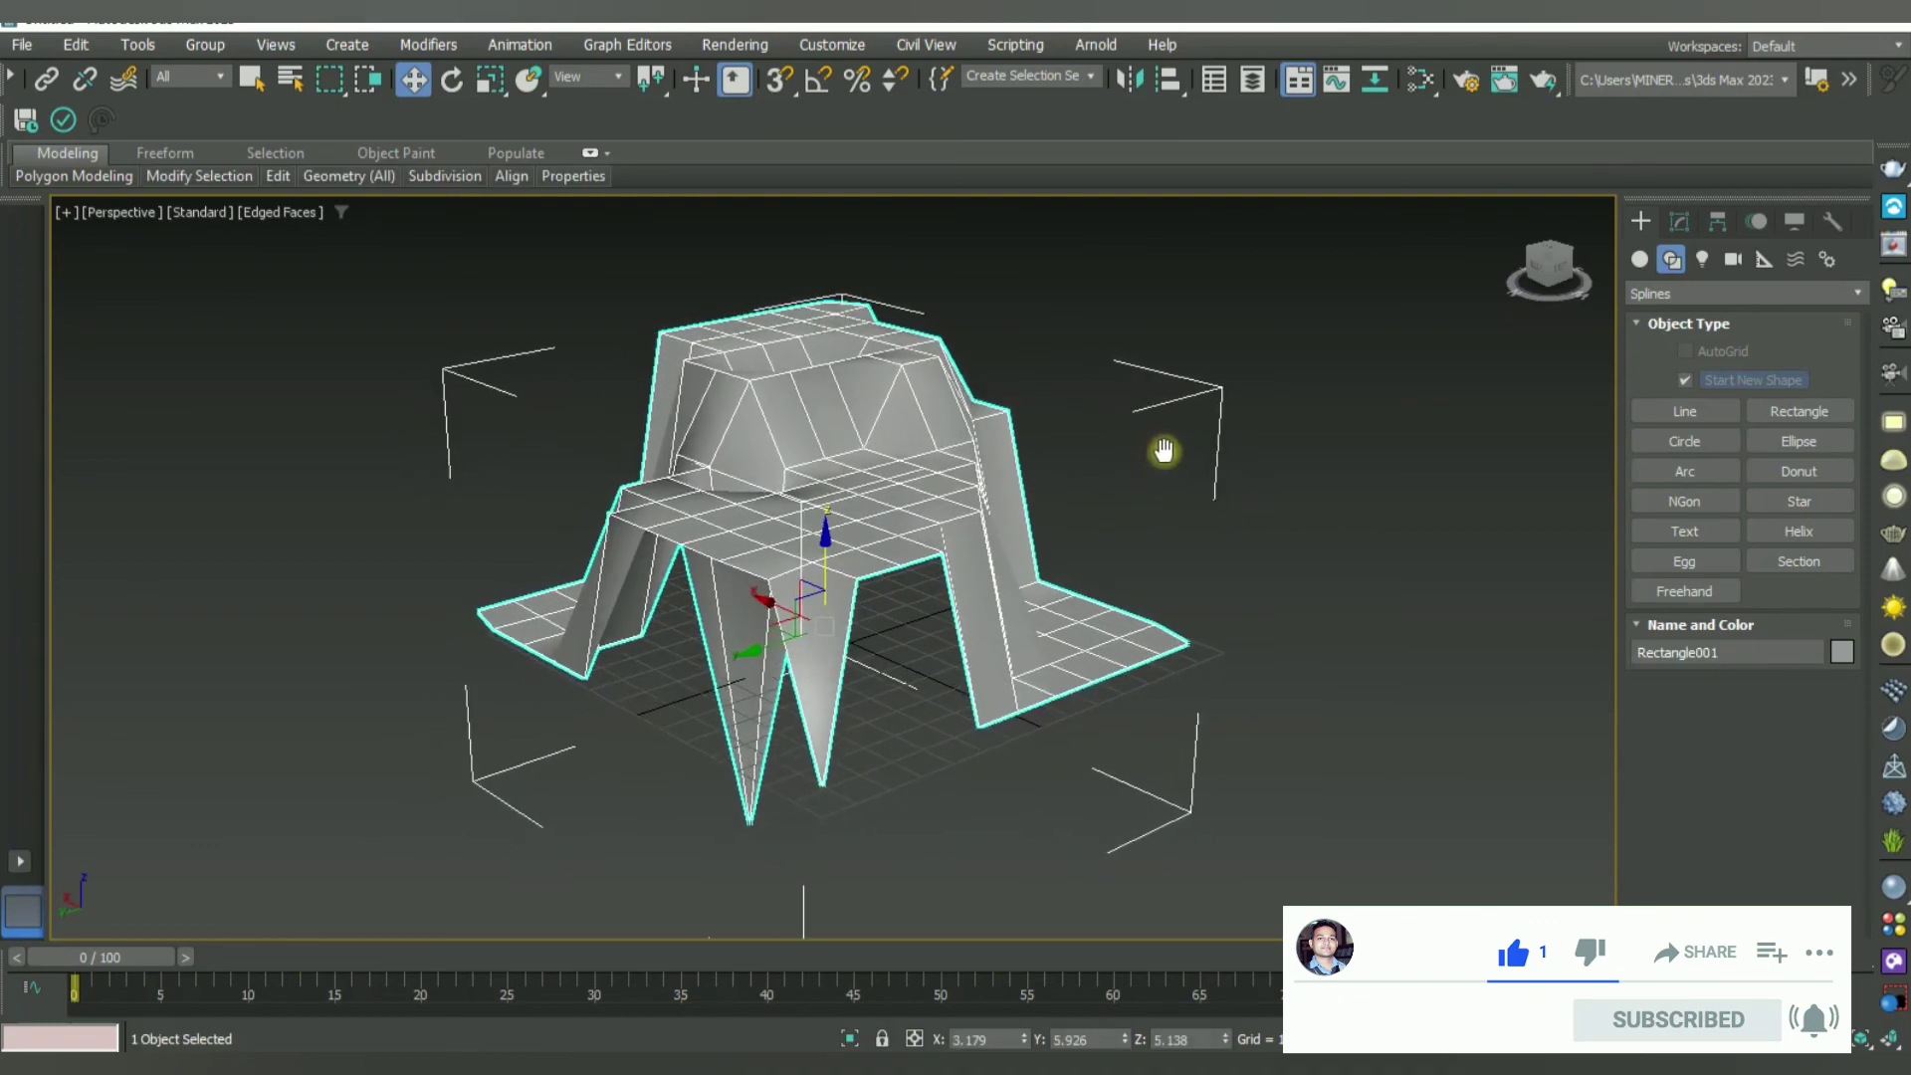